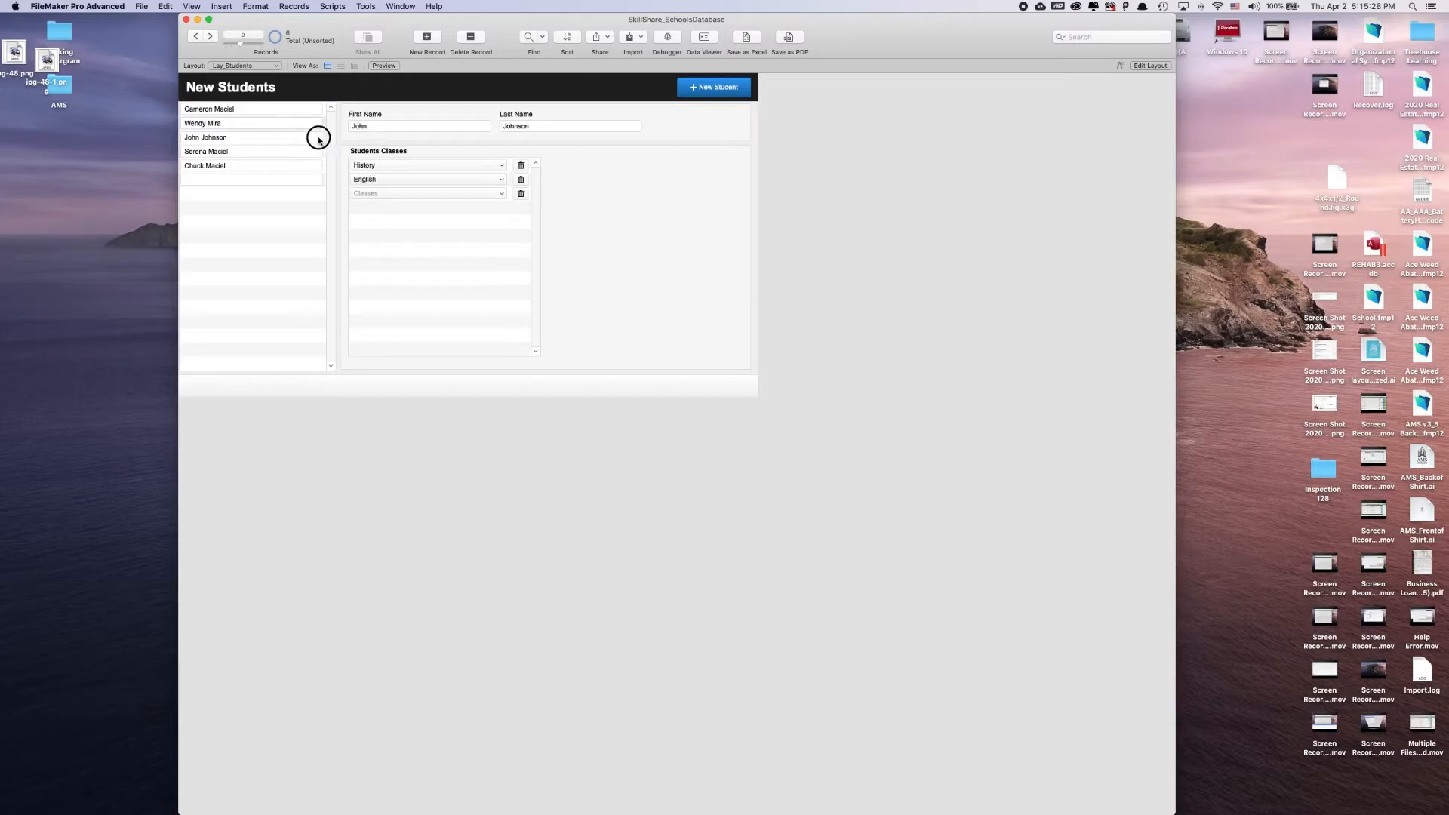
- Review the classes assigned to several students by going through their records in the student list
{"action": "left_click", "coordinate": [322, 152]}
{"action": "left_click", "coordinate": [323, 137]}
{"action": "left_click", "coordinate": [324, 124]}
{"action": "left_click", "coordinate": [329, 110]}
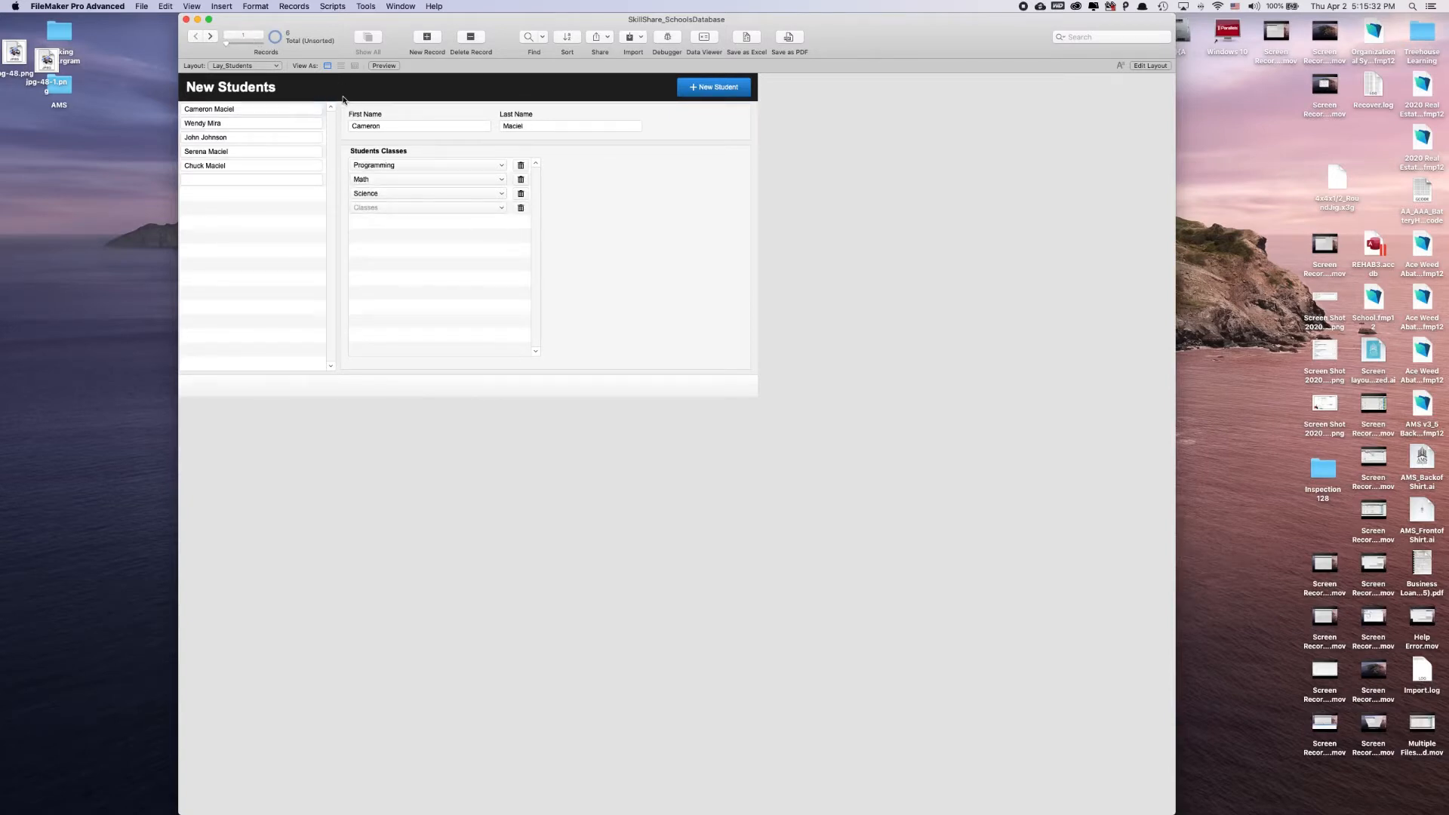
{"action": "left_click", "coordinate": [211, 68]}
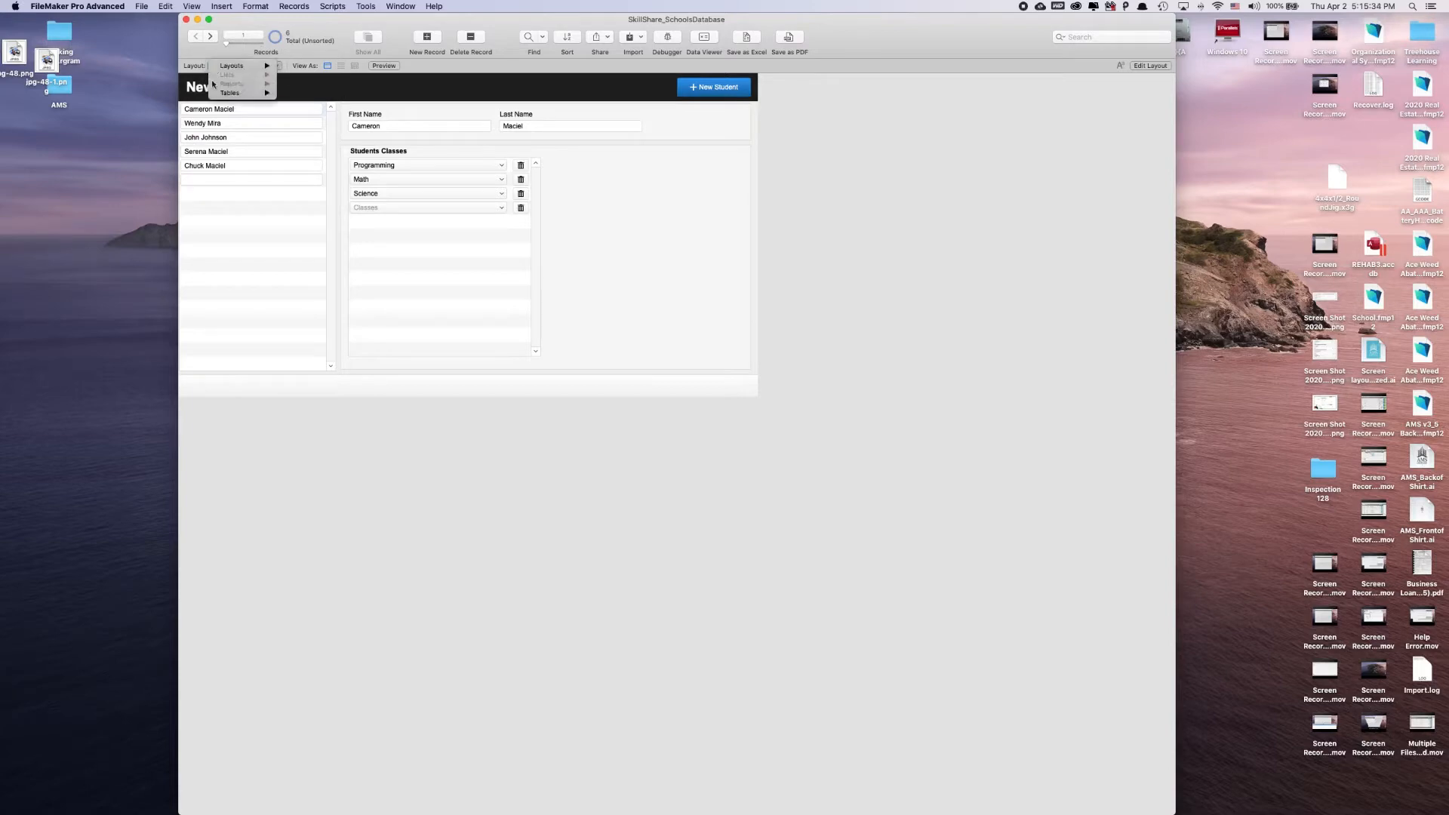
{"action": "key", "text": "Escape"}
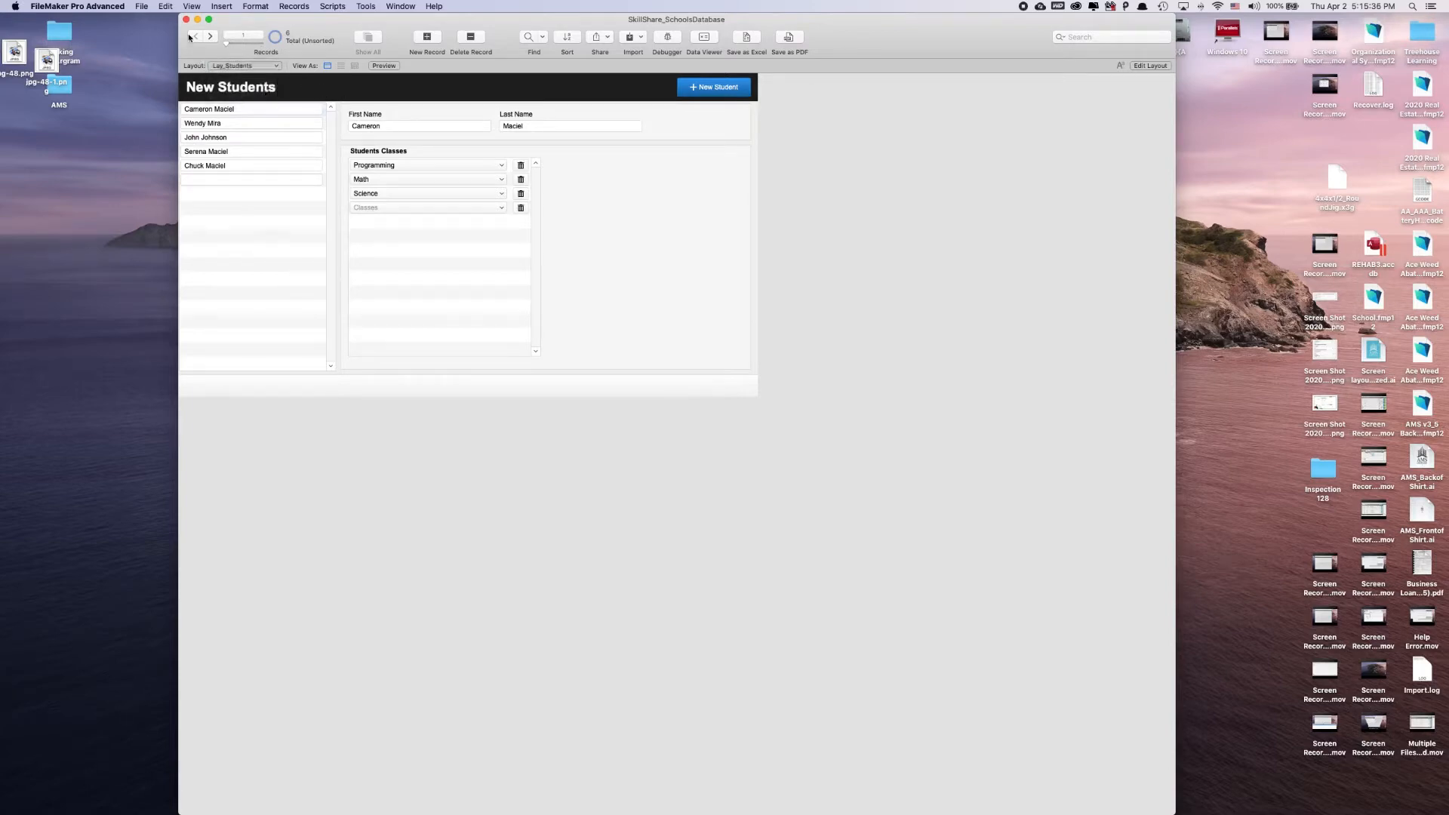
- Bring up layout management and expand and select the Lists folder as the location for a new layout
{"action": "left_click", "coordinate": [141, 6]}
{"action": "mouse_move", "coordinate": [194, 99]}
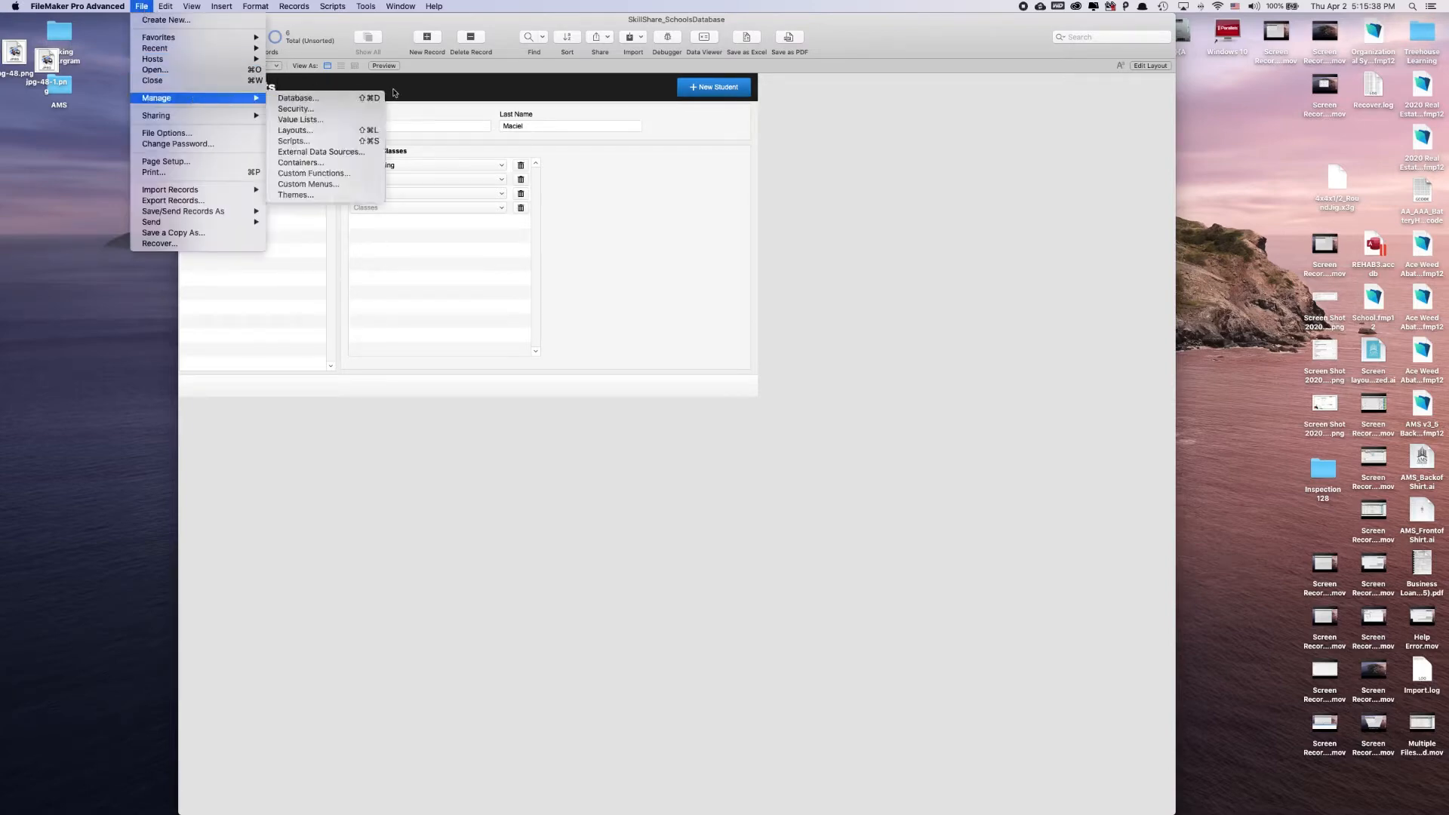
{"action": "left_click", "coordinate": [329, 130]}
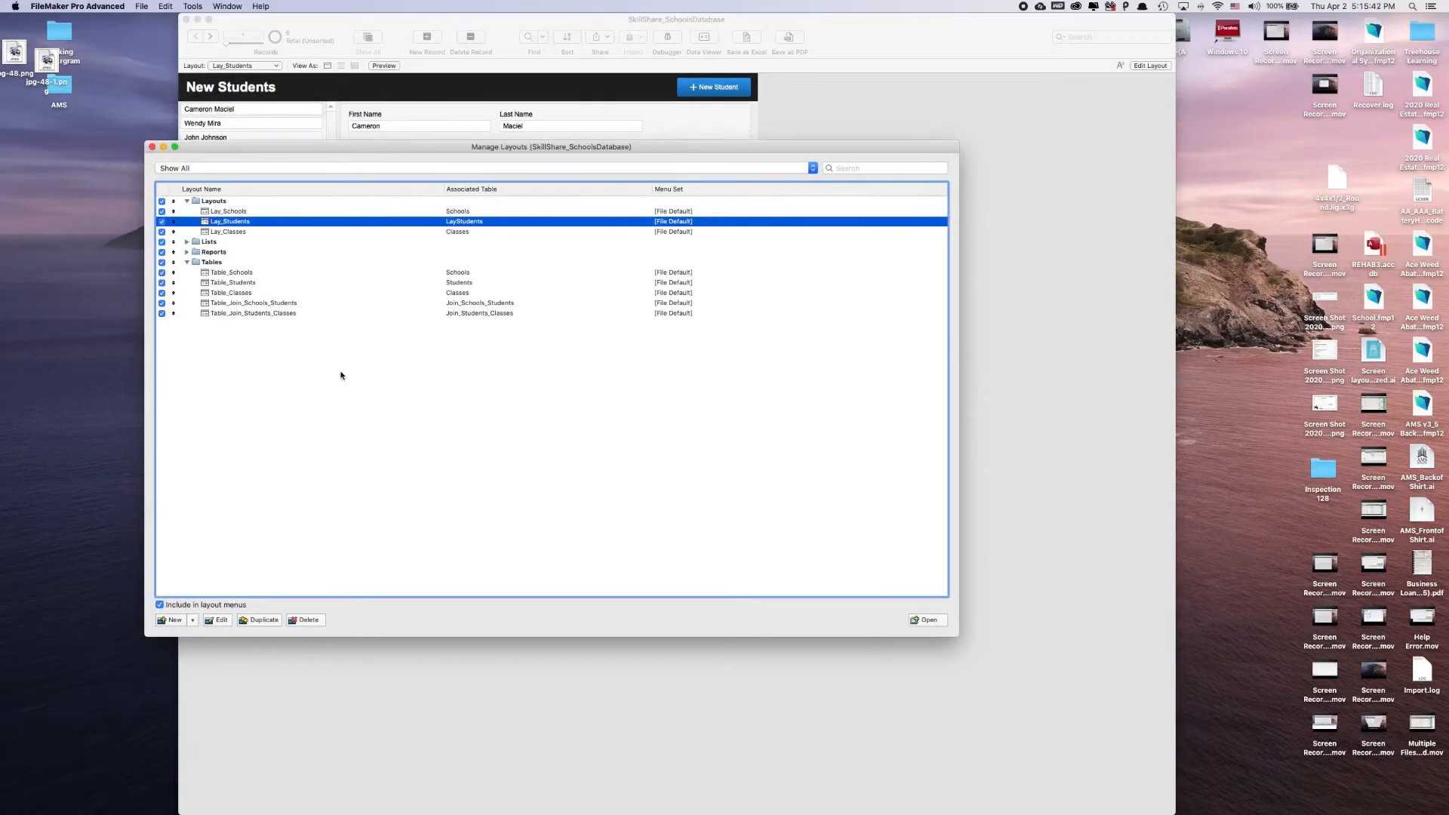
{"action": "left_click", "coordinate": [340, 375]}
{"action": "left_click", "coordinate": [186, 242]}
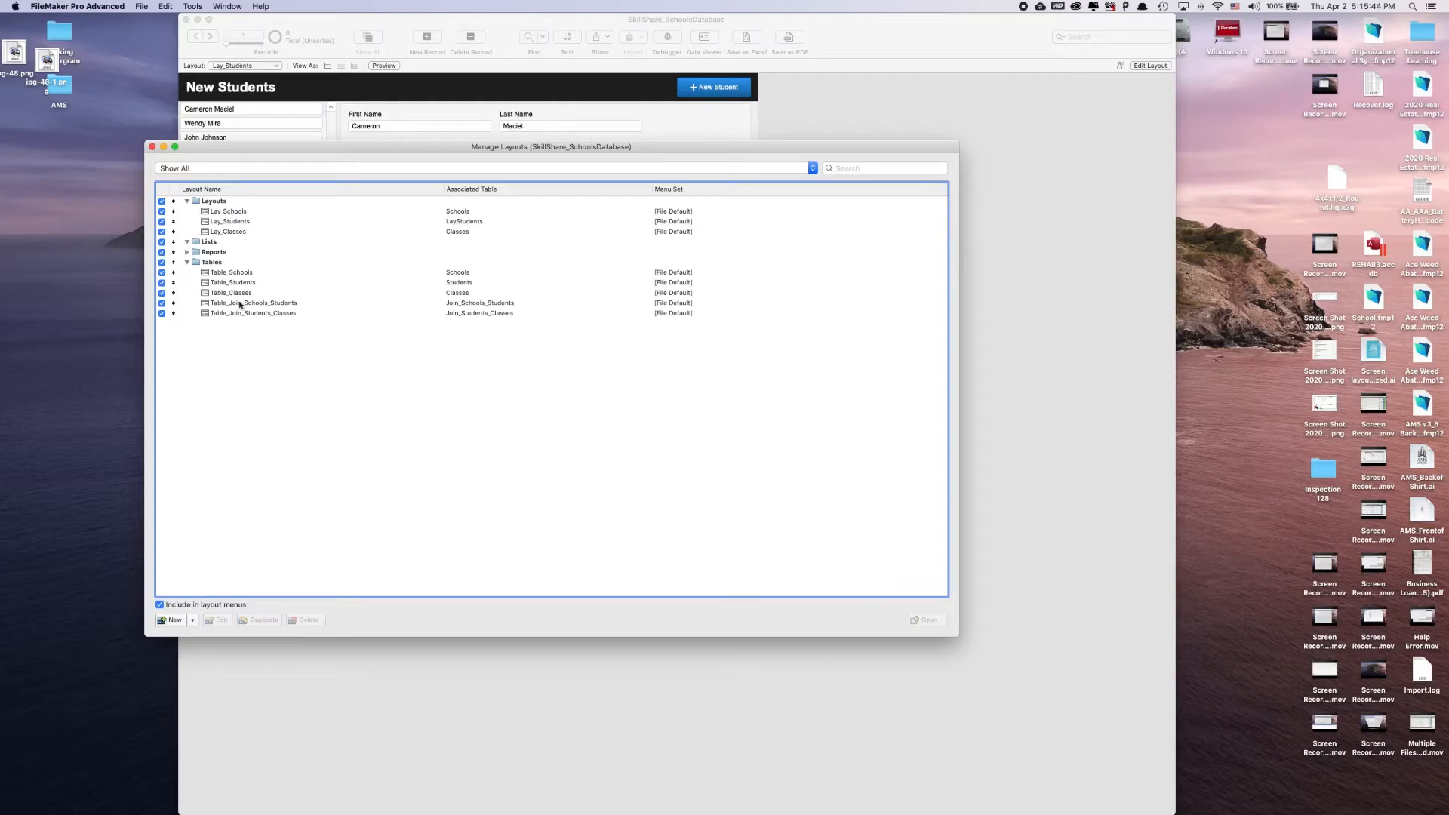
{"action": "left_click", "coordinate": [214, 242]}
{"action": "left_click_drag", "start_coordinate": [288, 148], "coordinate": [291, 266]}
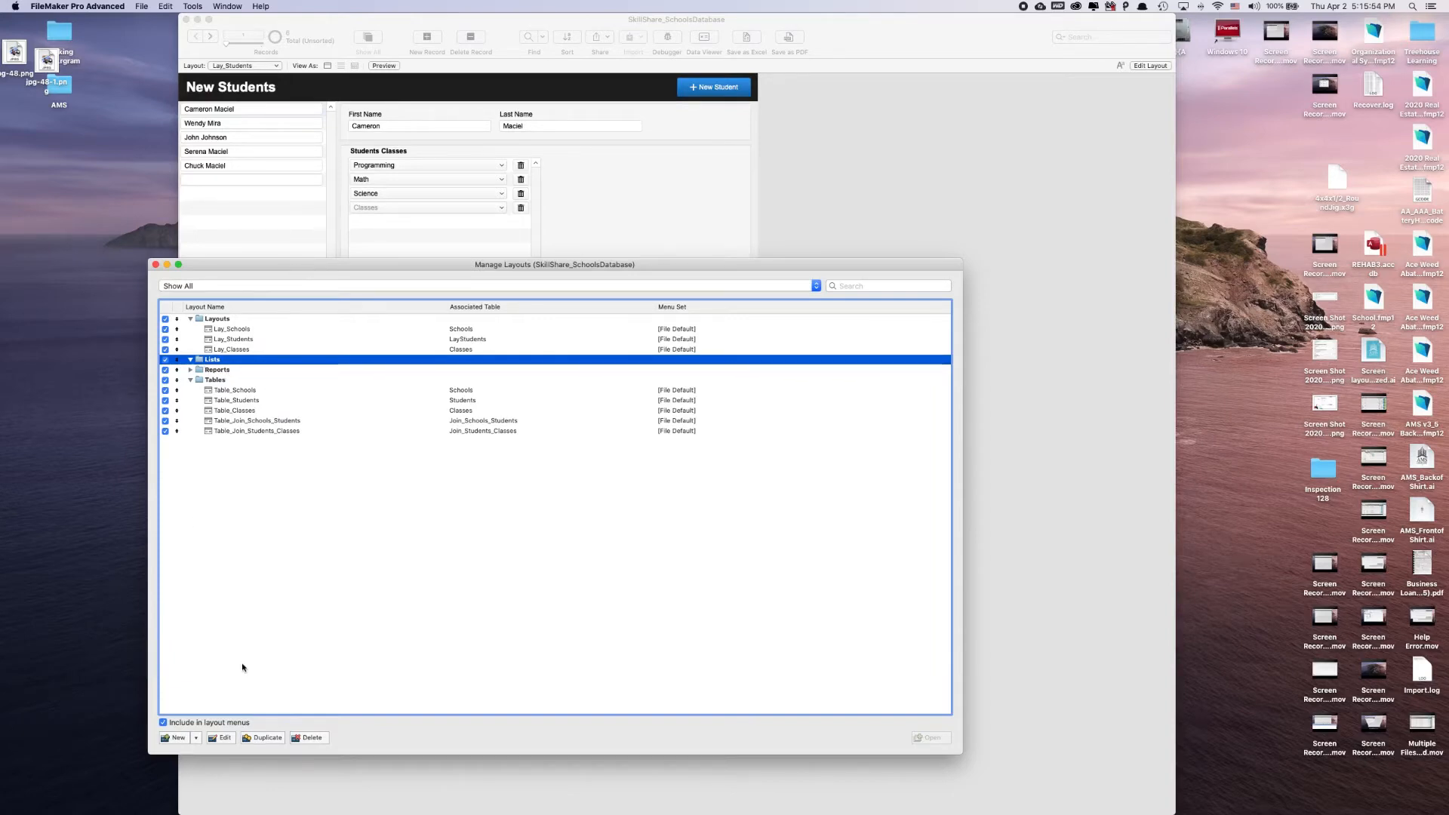
- Create a computer List layout named List_Students showing records from LayStudents, and close layout management
{"action": "left_click", "coordinate": [178, 743]}
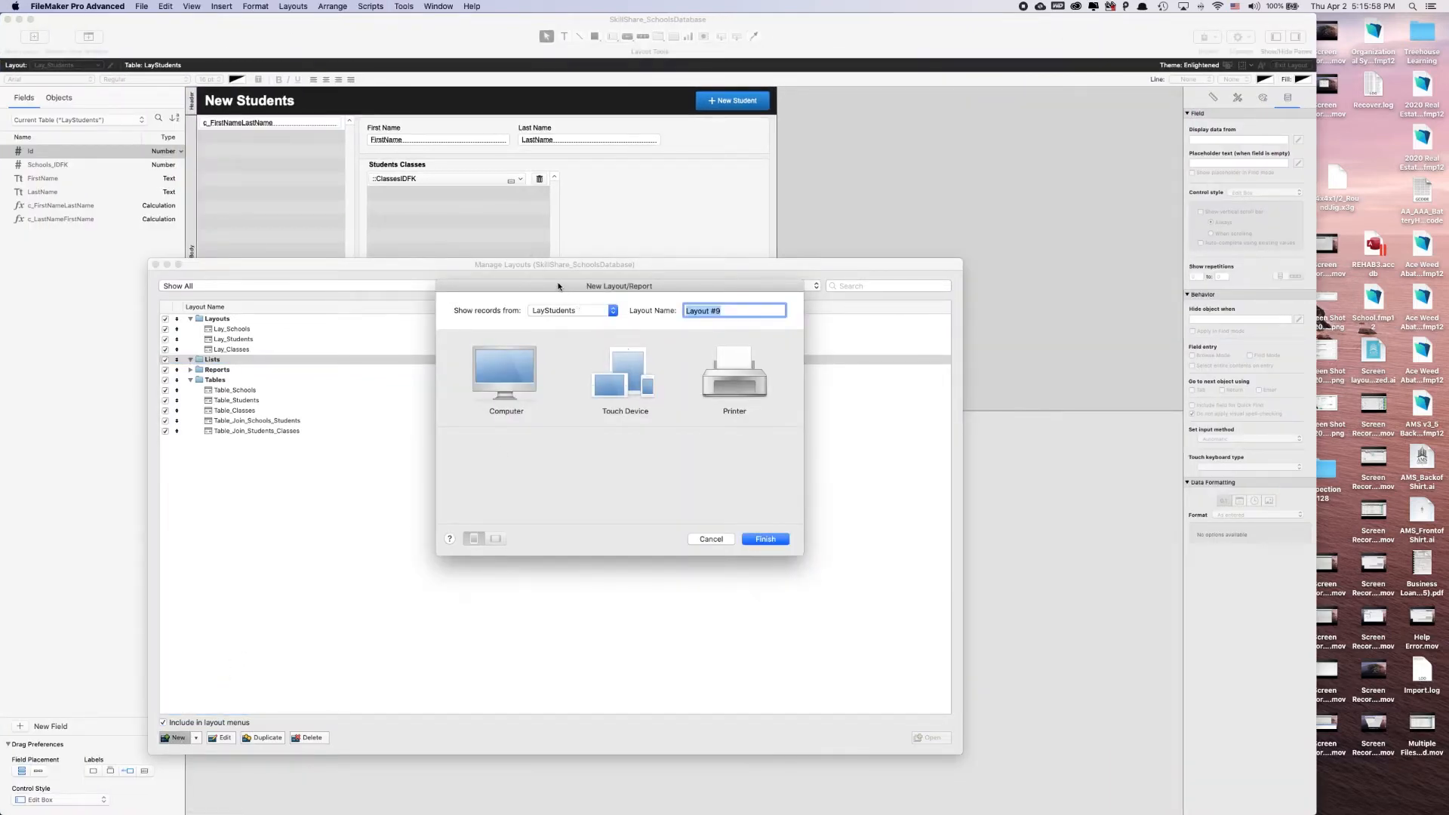
{"action": "left_click_drag", "start_coordinate": [558, 287], "coordinate": [556, 300]}
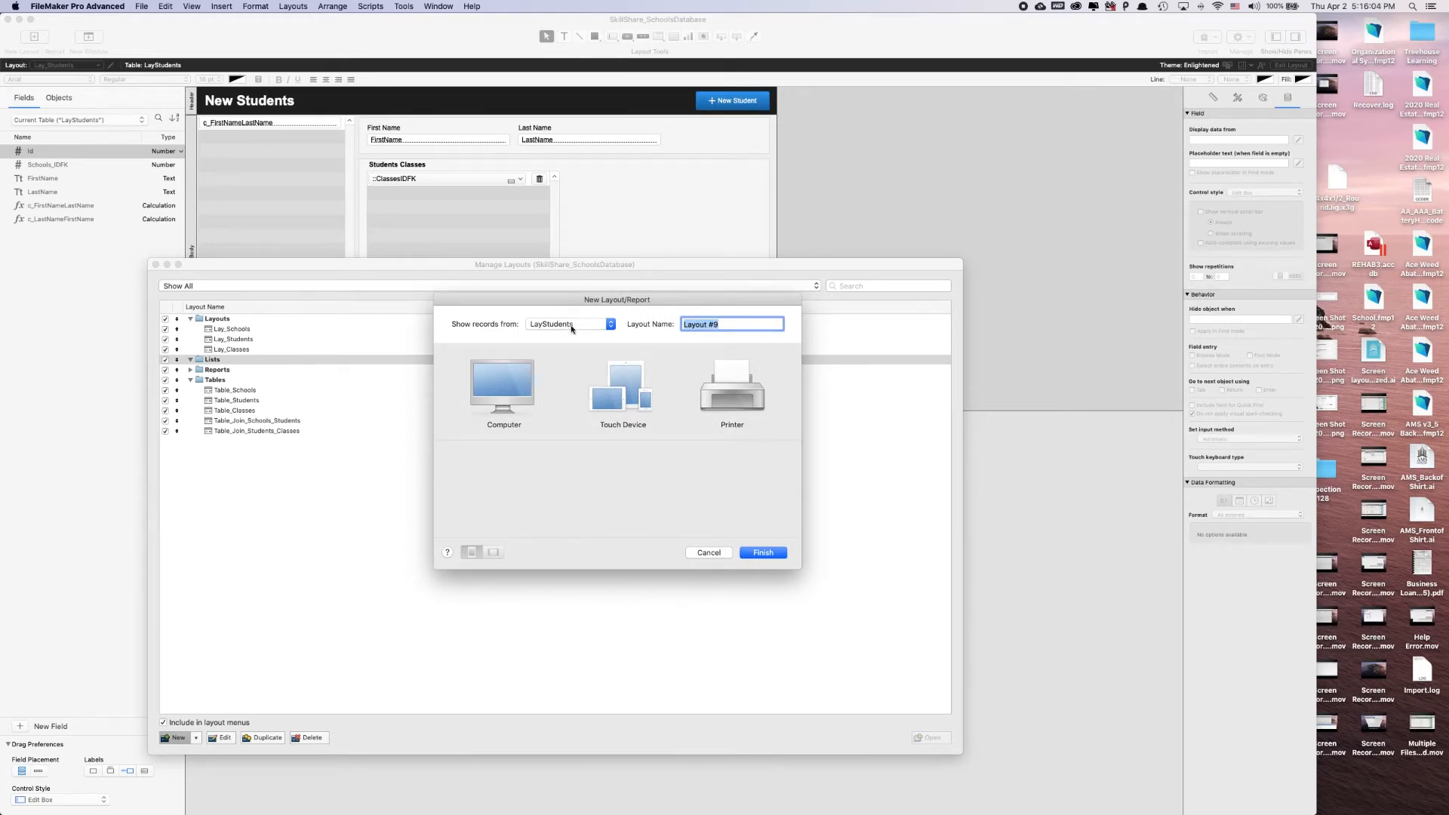
{"action": "left_click", "coordinate": [572, 328]}
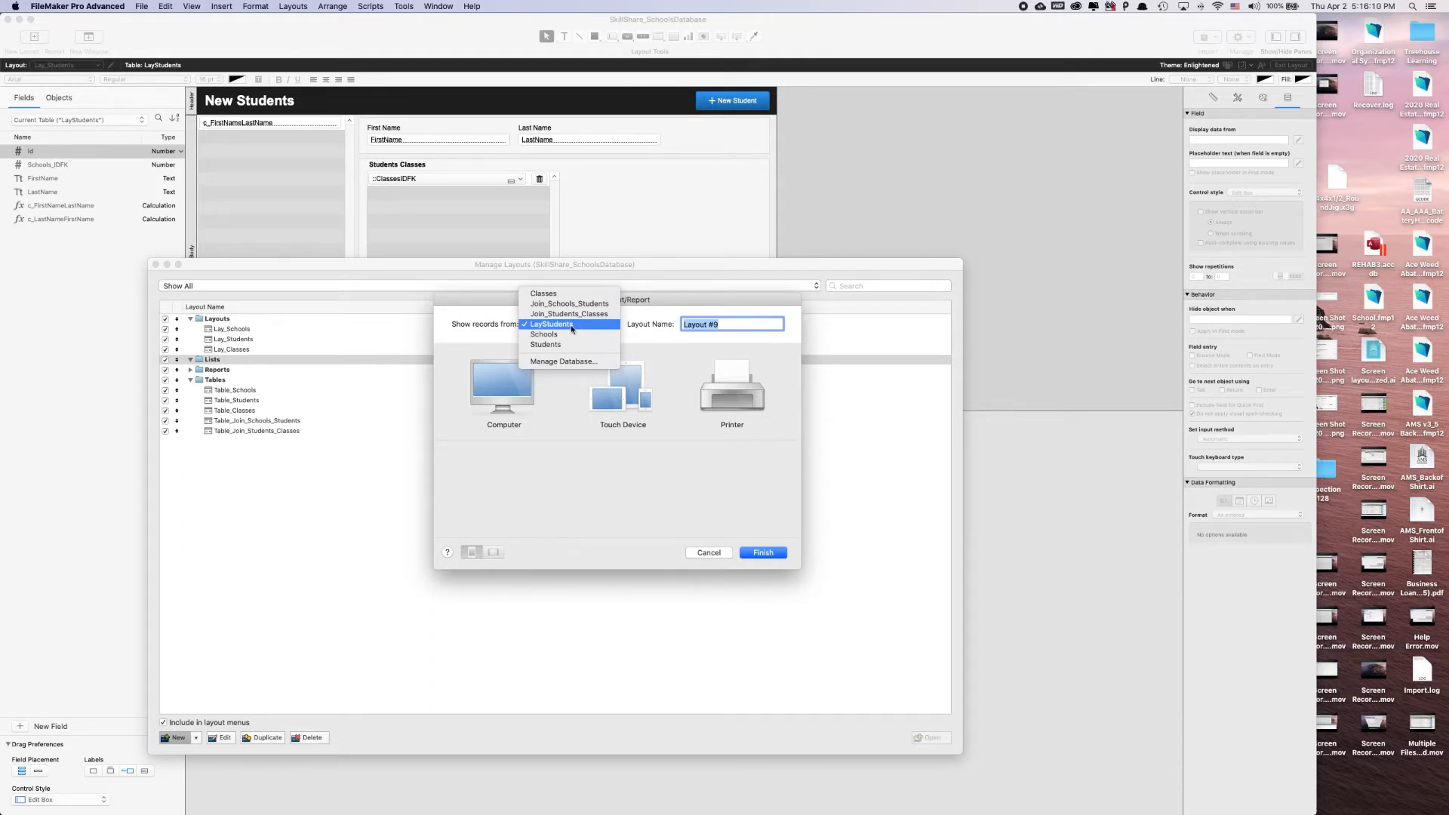
{"action": "left_click", "coordinate": [571, 325]}
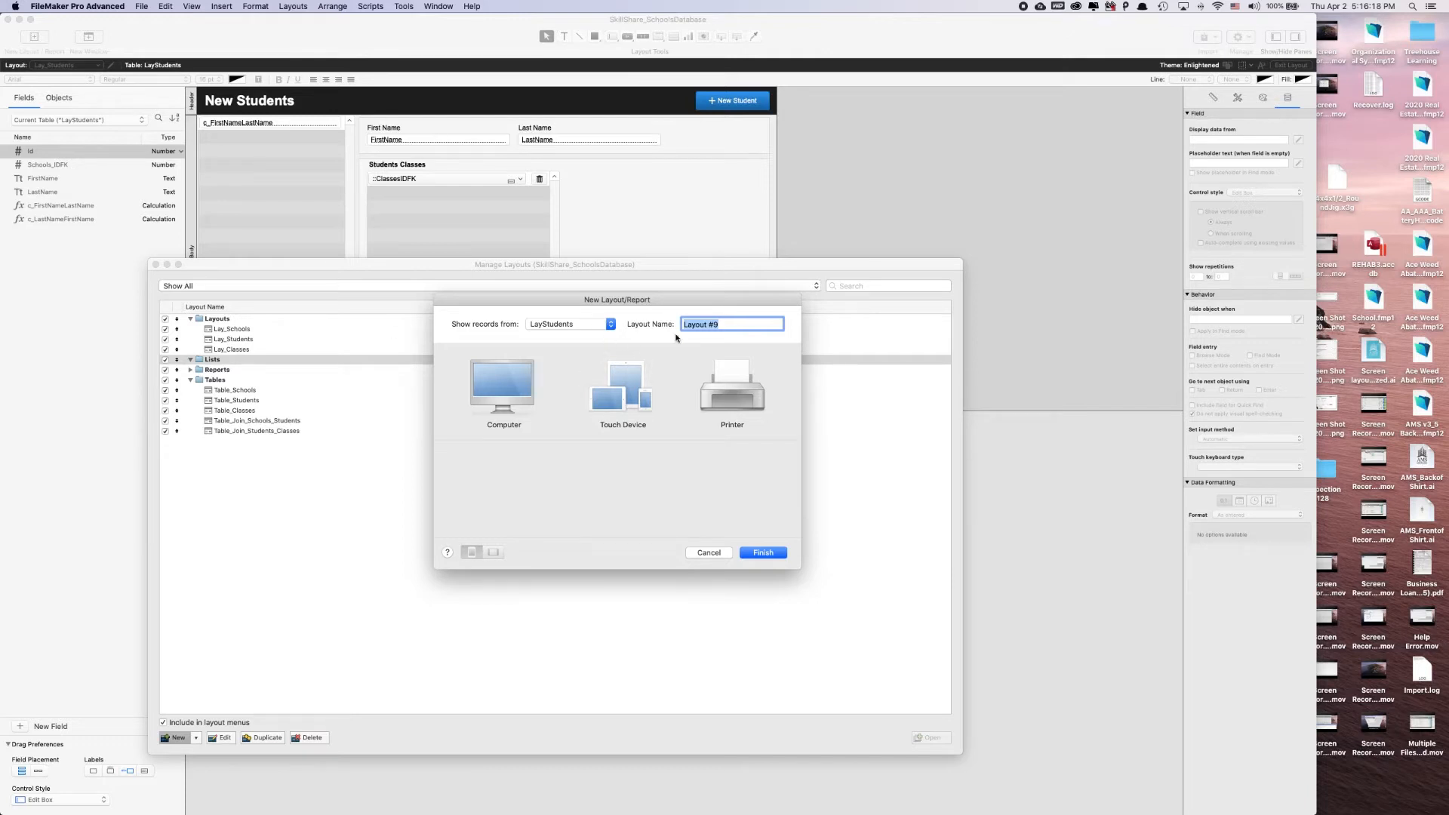
{"action": "type", "text": "List_Students"}
{"action": "left_click", "coordinate": [502, 386]}
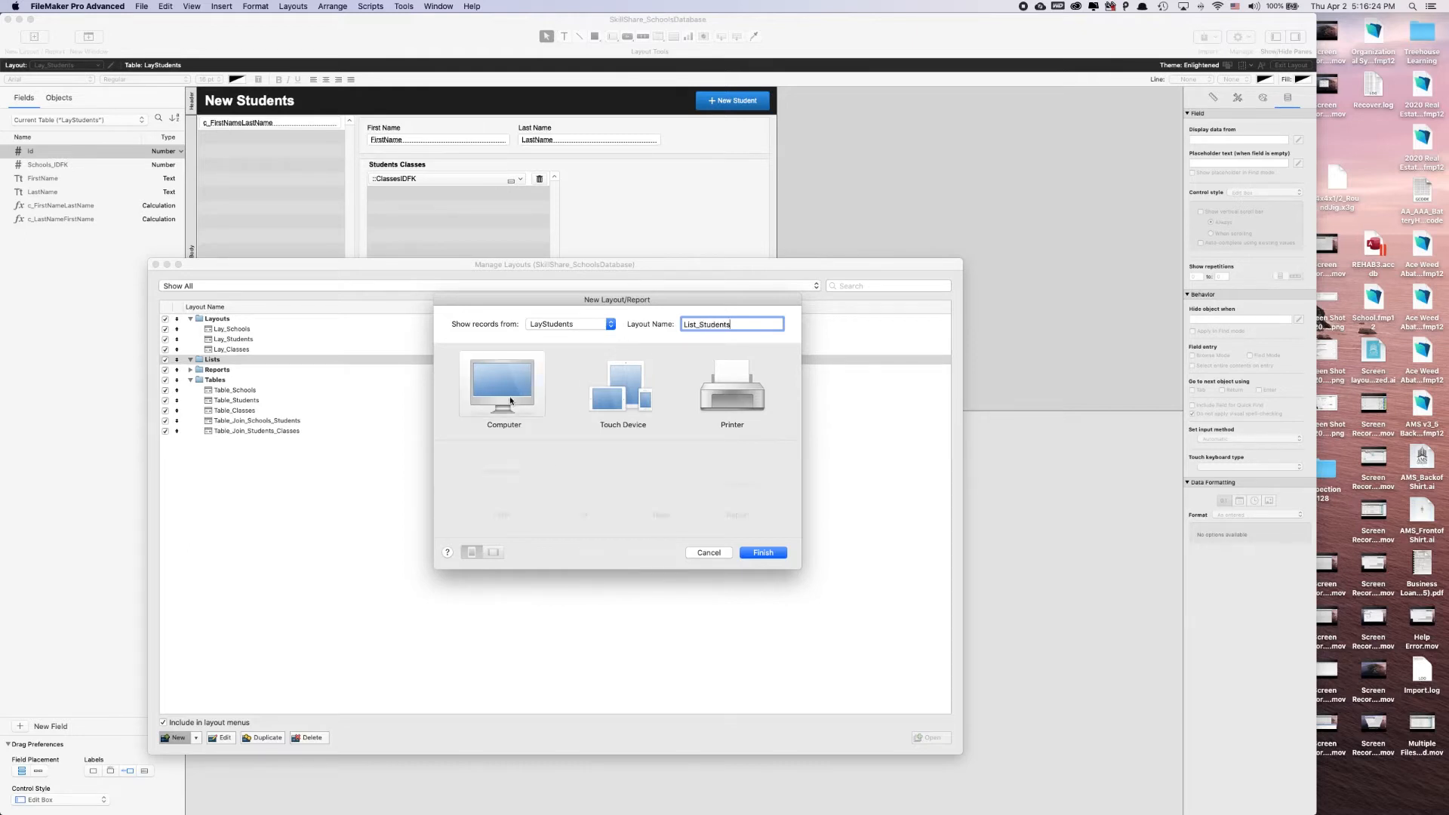
{"action": "left_click", "coordinate": [581, 482]}
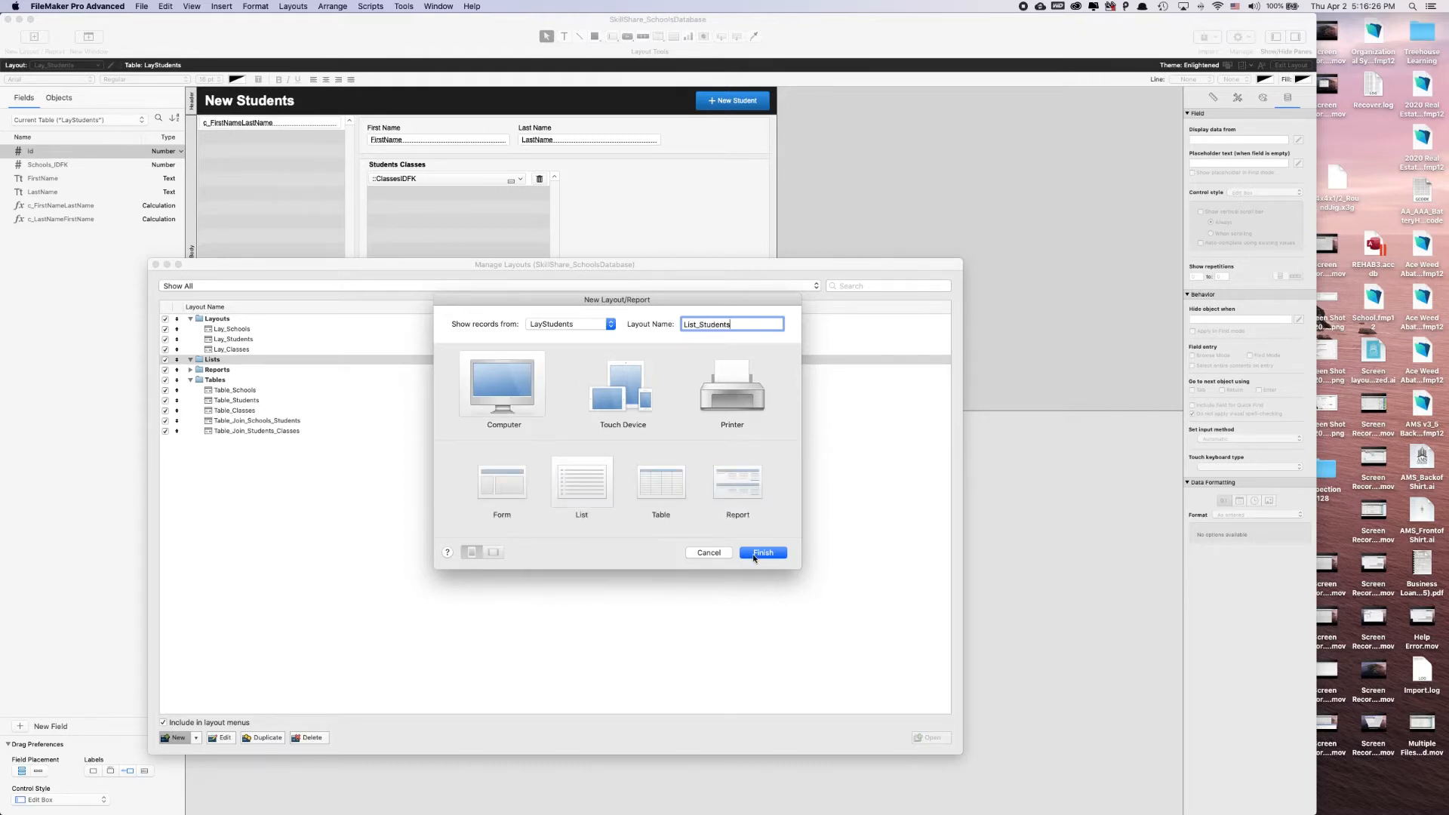
{"action": "left_click", "coordinate": [593, 324]}
{"action": "left_click", "coordinate": [594, 324]}
{"action": "left_click", "coordinate": [771, 552]}
{"action": "left_click", "coordinate": [155, 265]}
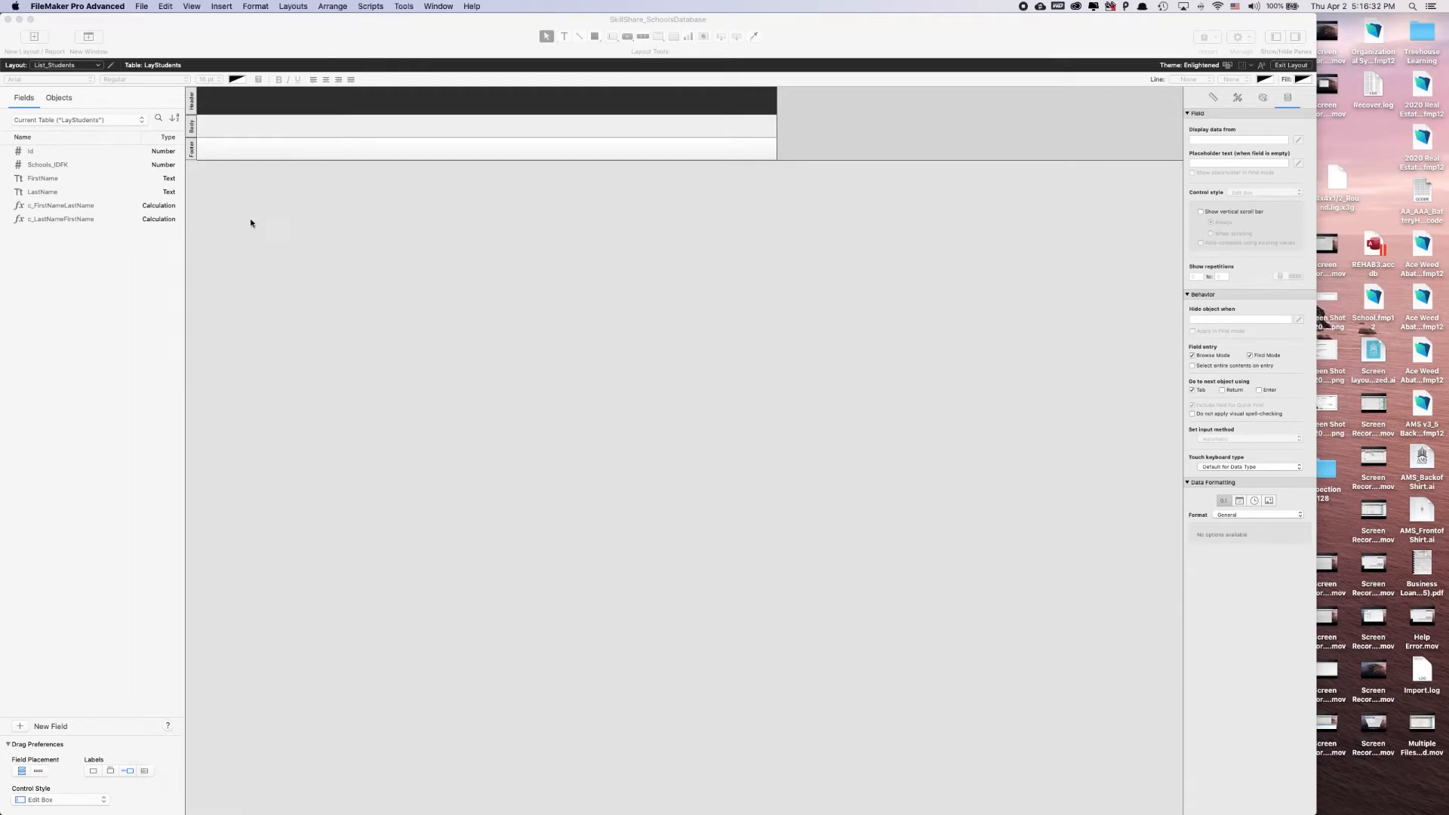
- Add the title text "List Students" at the start of the layout's header
{"action": "left_click", "coordinate": [564, 40]}
{"action": "left_click_drag", "start_coordinate": [200, 93], "coordinate": [393, 108]}
{"action": "type", "text": "Lis"}
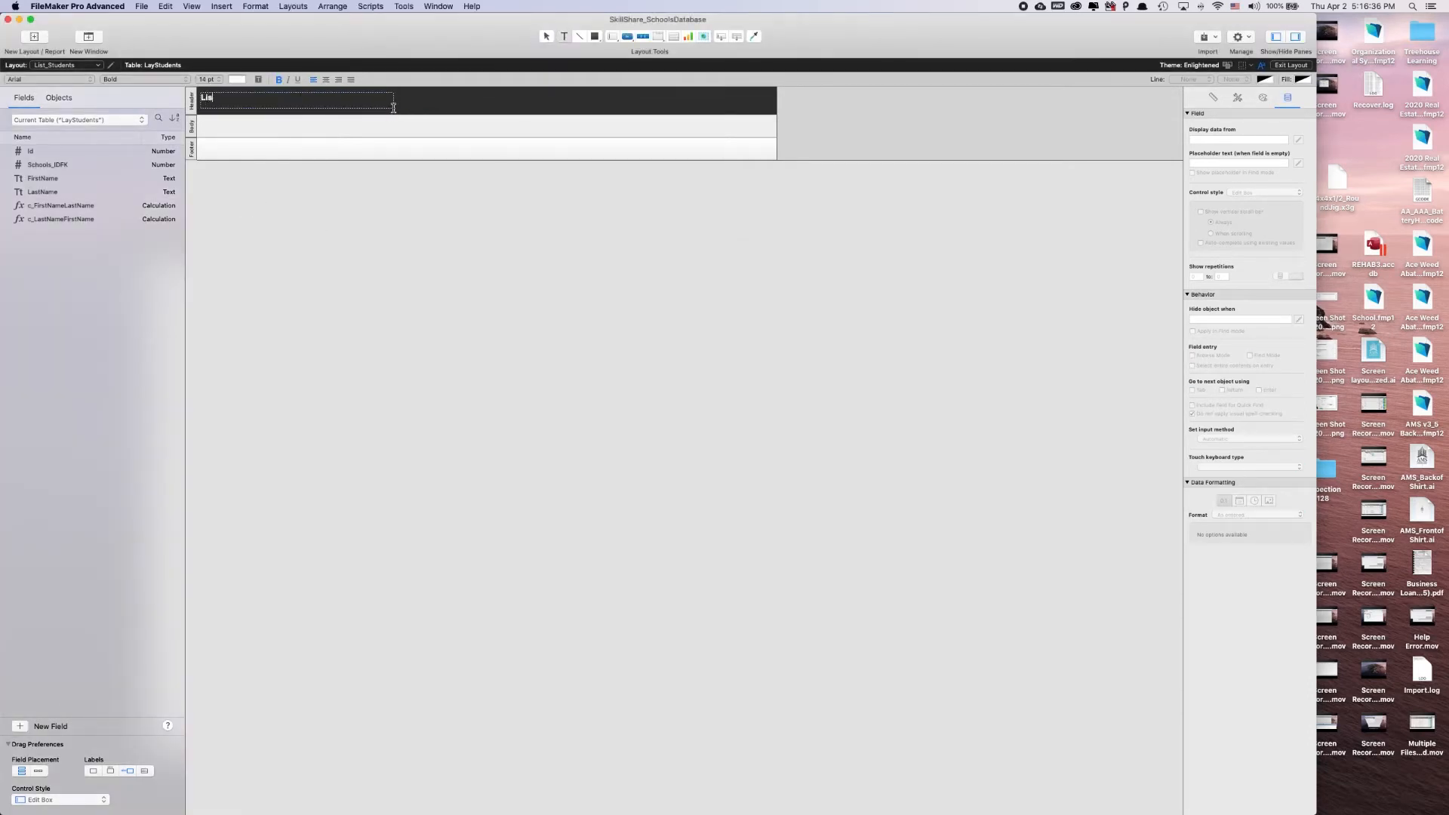
{"action": "type", "text": "t Students"}
{"action": "left_click", "coordinate": [381, 146]}
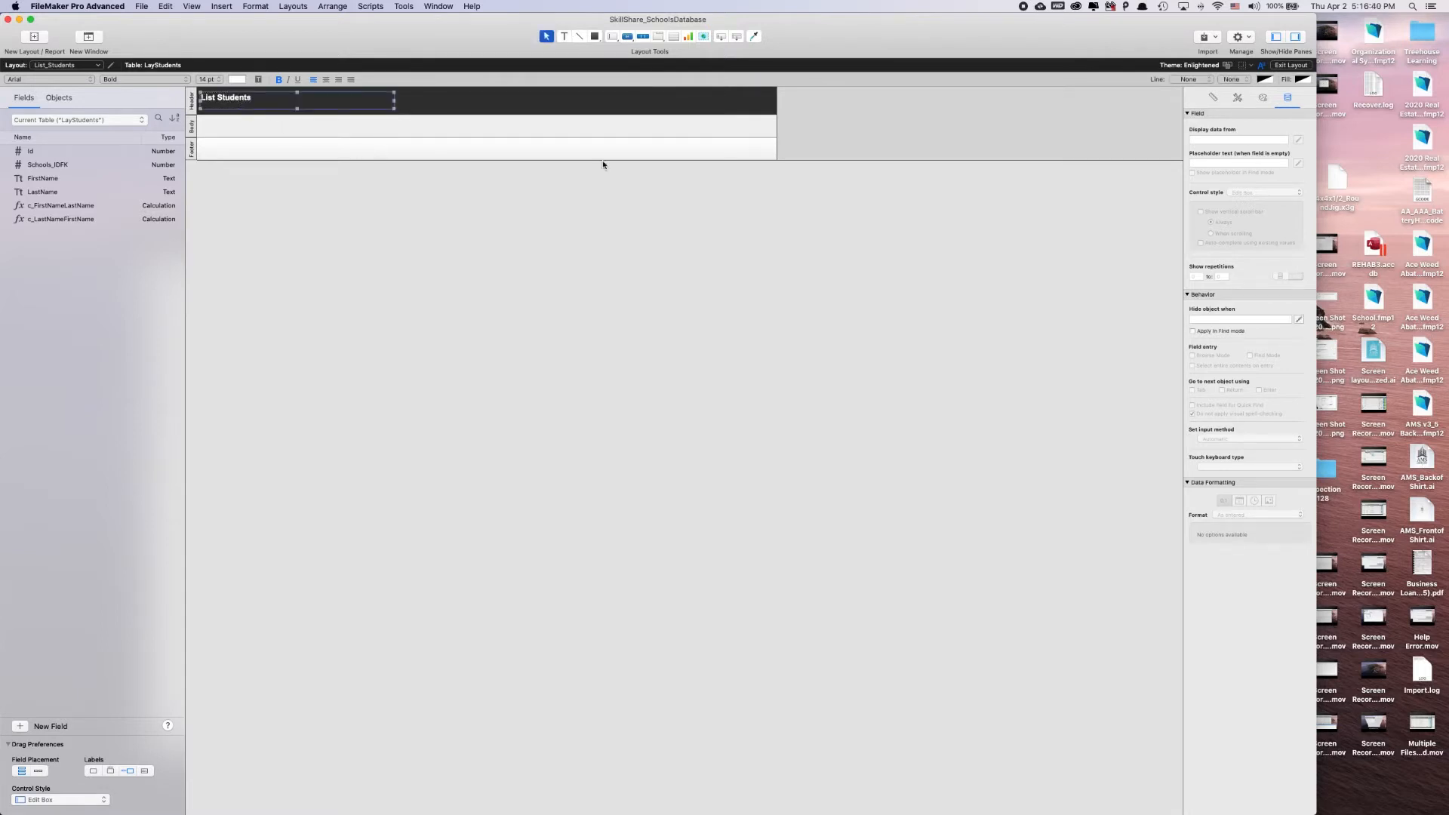
- Apply the Title Text 1 style to the "List Students" title and nudge it slightly within the header
{"action": "left_click", "coordinate": [1213, 98]}
{"action": "left_click", "coordinate": [1236, 97]}
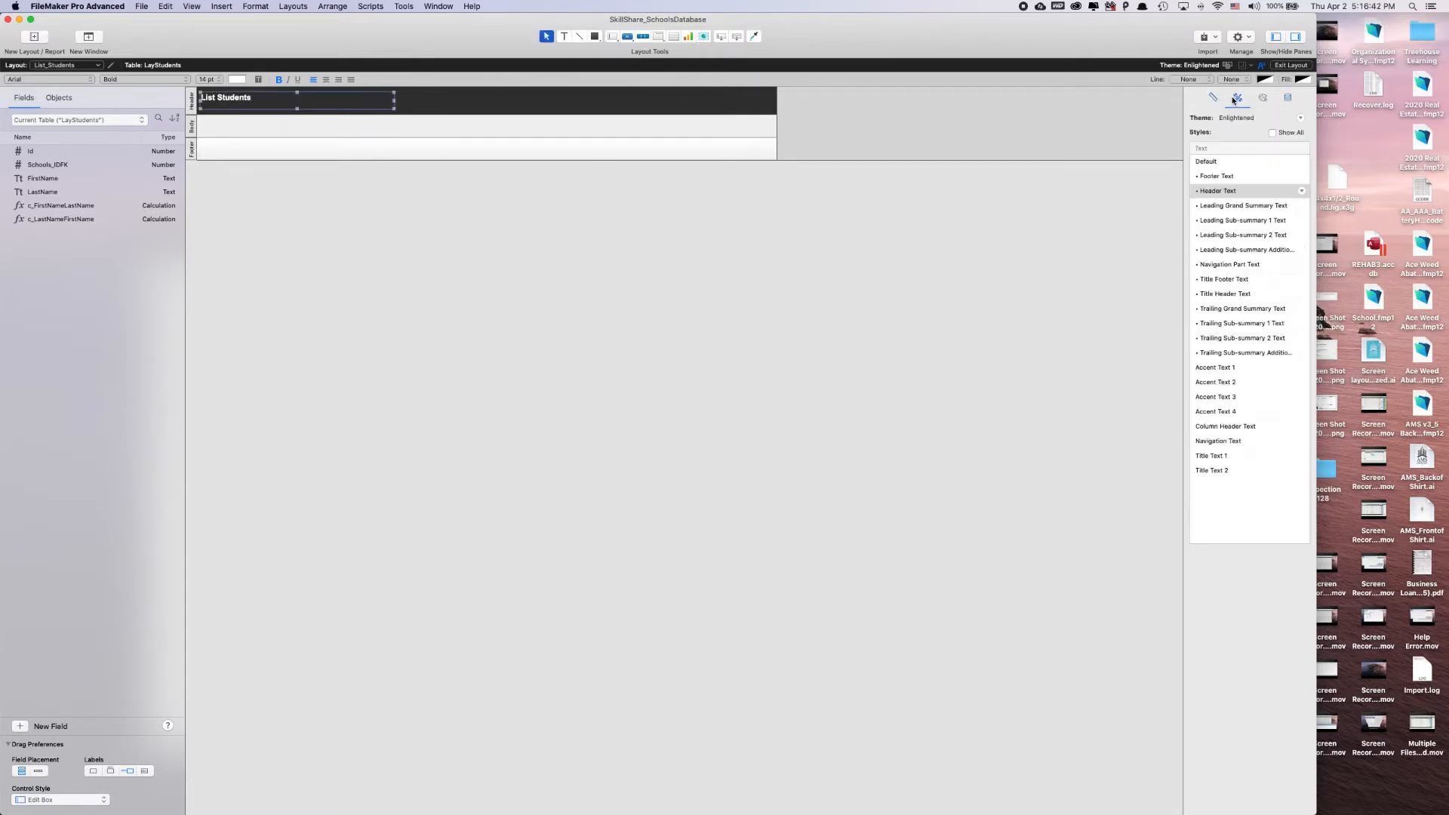
{"action": "left_click", "coordinate": [1229, 455]}
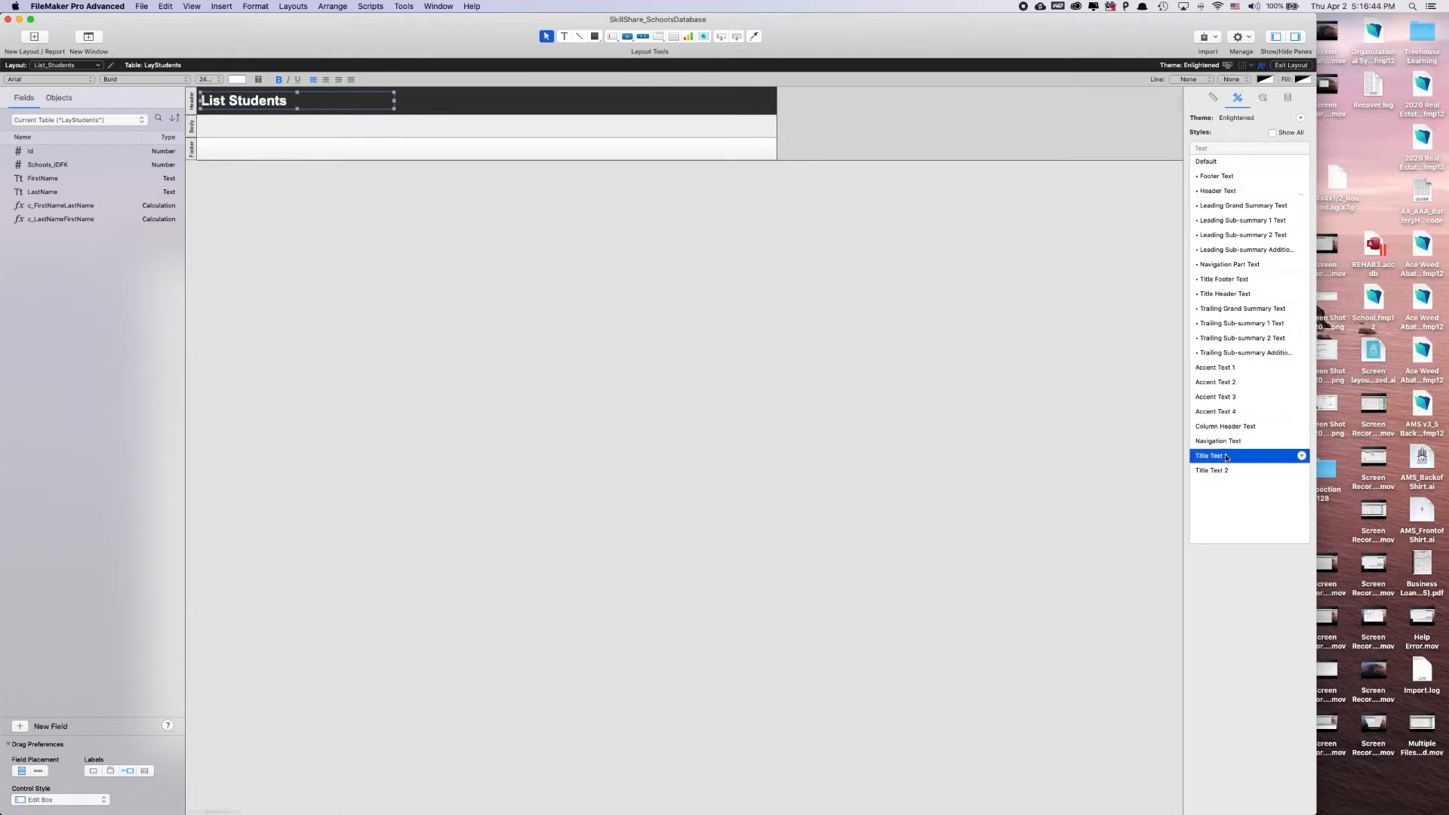
{"action": "left_click", "coordinate": [650, 318]}
{"action": "left_click_drag", "start_coordinate": [257, 101], "coordinate": [259, 100]}
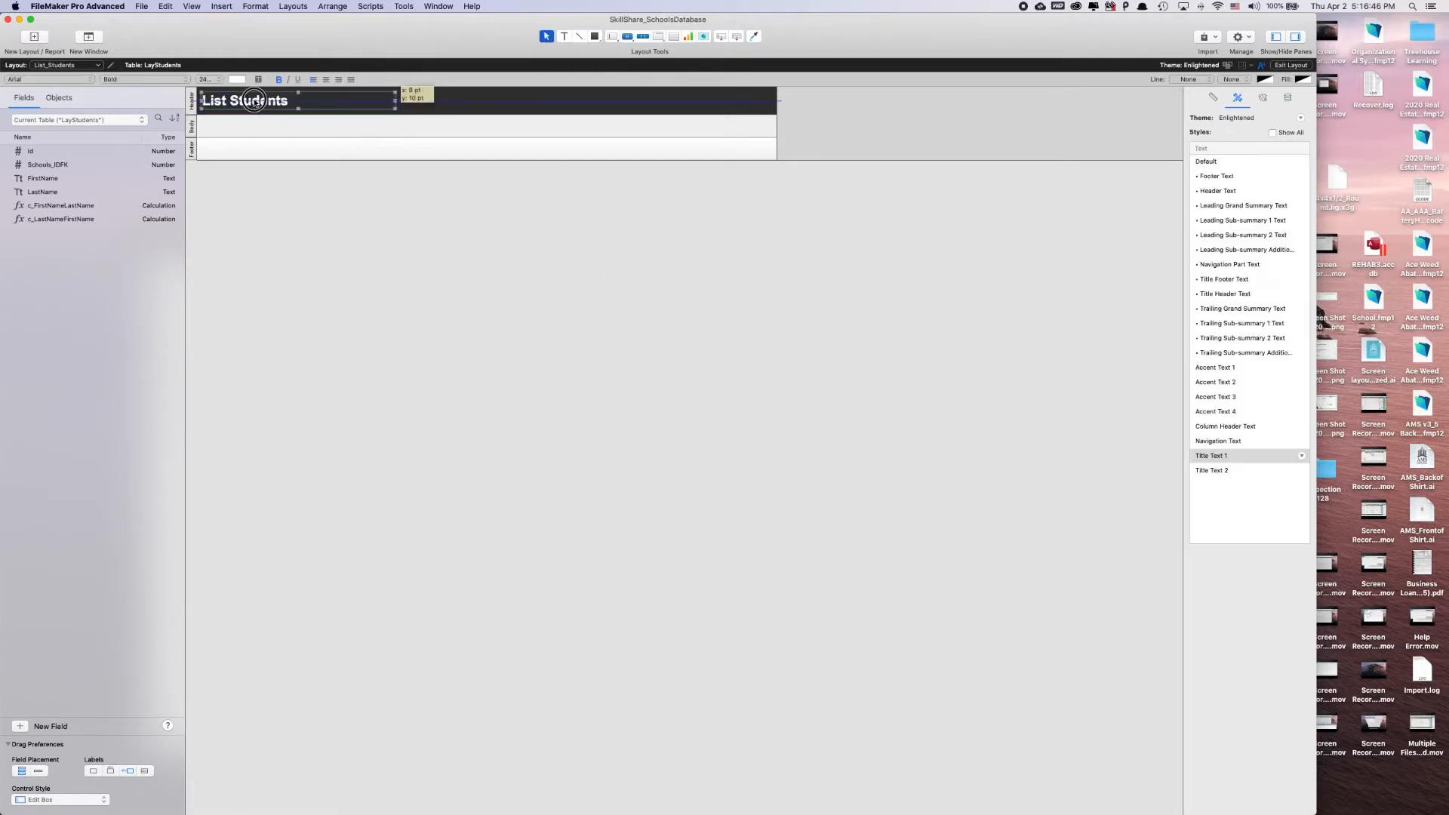
- Apply a darker theme style to the header part behind the "List Students" title
{"action": "left_click", "coordinate": [194, 99]}
{"action": "left_click", "coordinate": [1213, 98]}
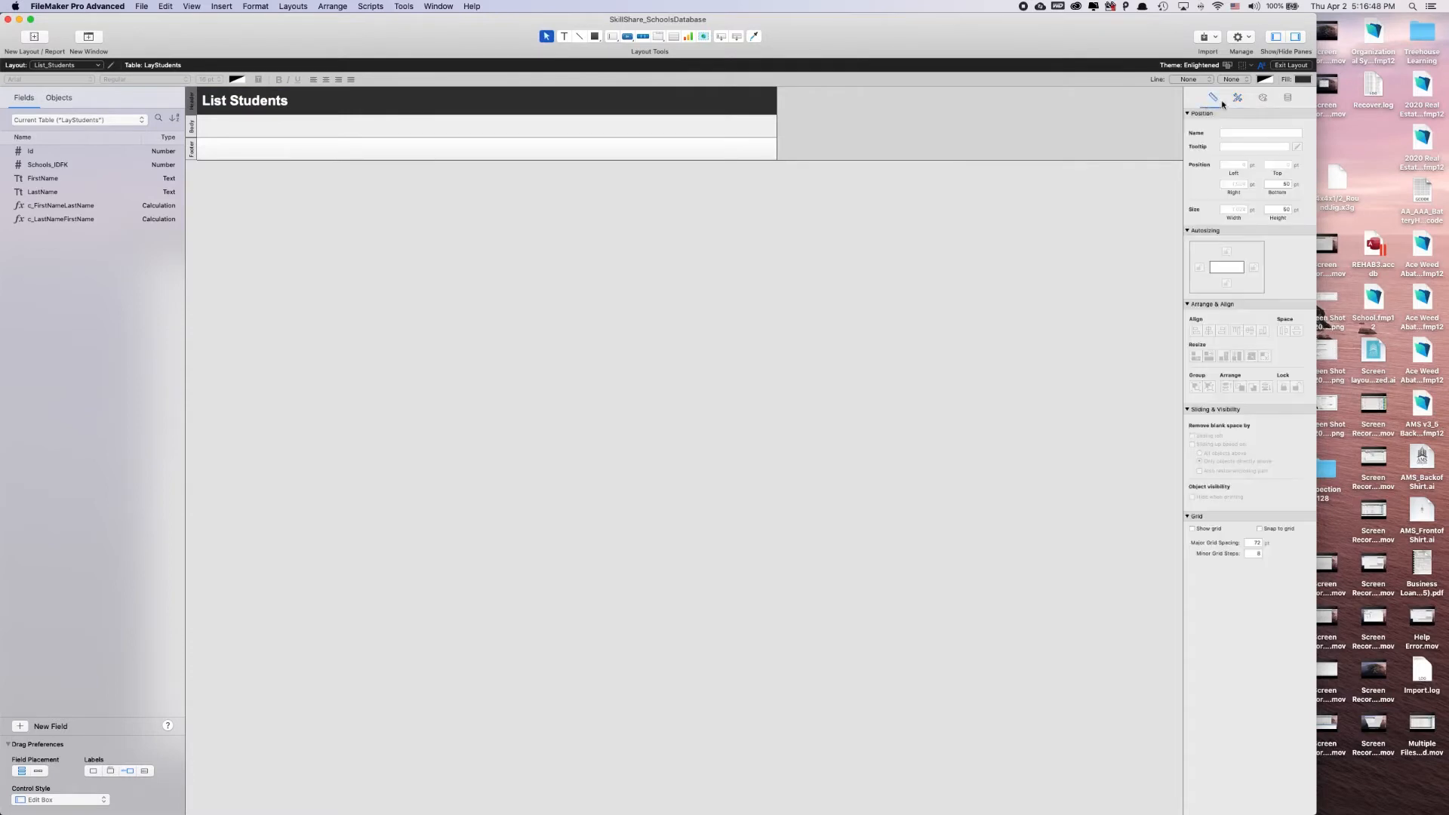
{"action": "left_click", "coordinate": [1237, 97]}
{"action": "left_click", "coordinate": [1232, 193]}
{"action": "left_click", "coordinate": [614, 259]}
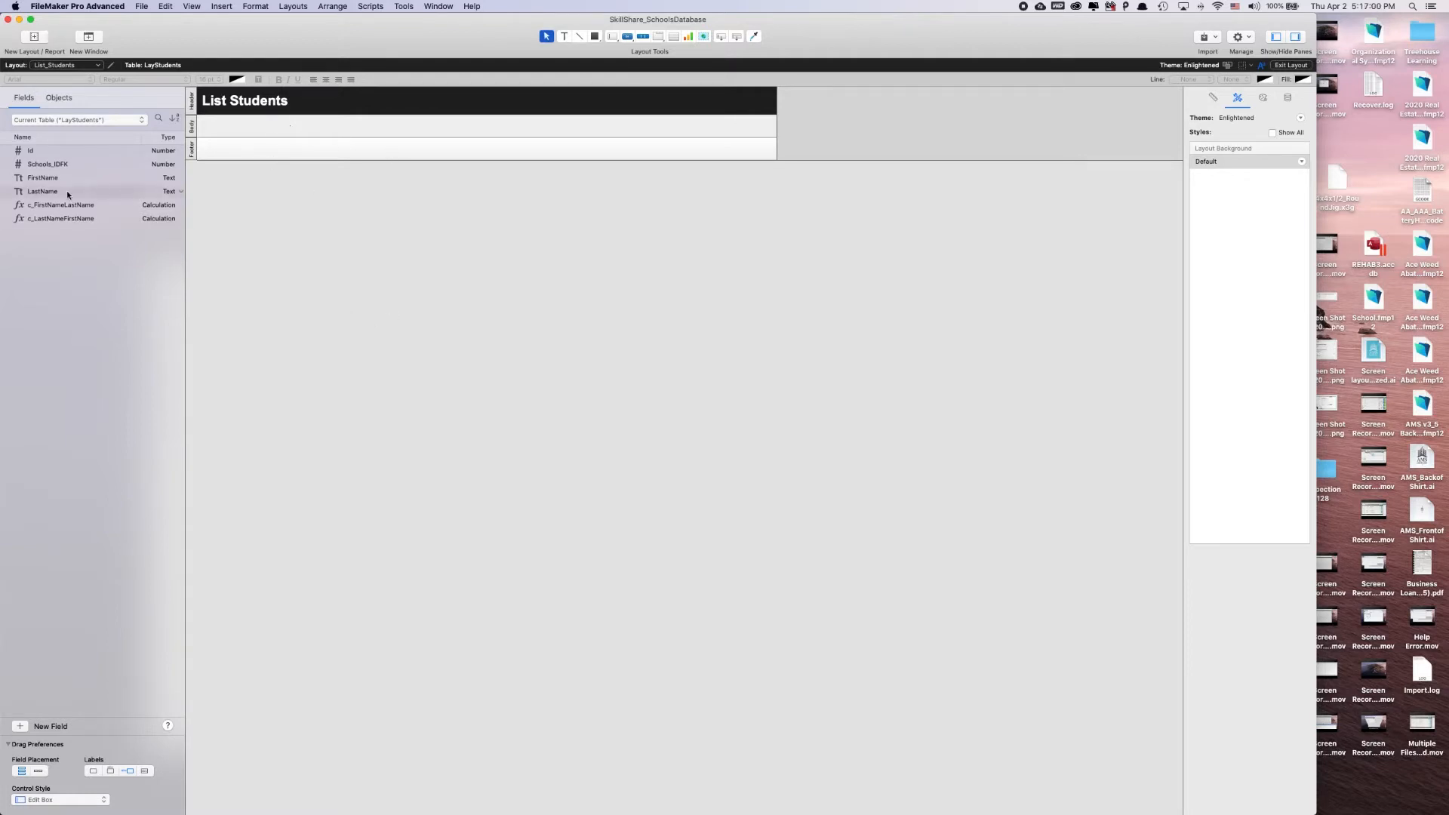
- Change the List_Students layout setup to show records from Join_Students_Classes
{"action": "scroll", "coordinate": [289, 212], "scroll_direction": "right", "scroll_amount": 1}
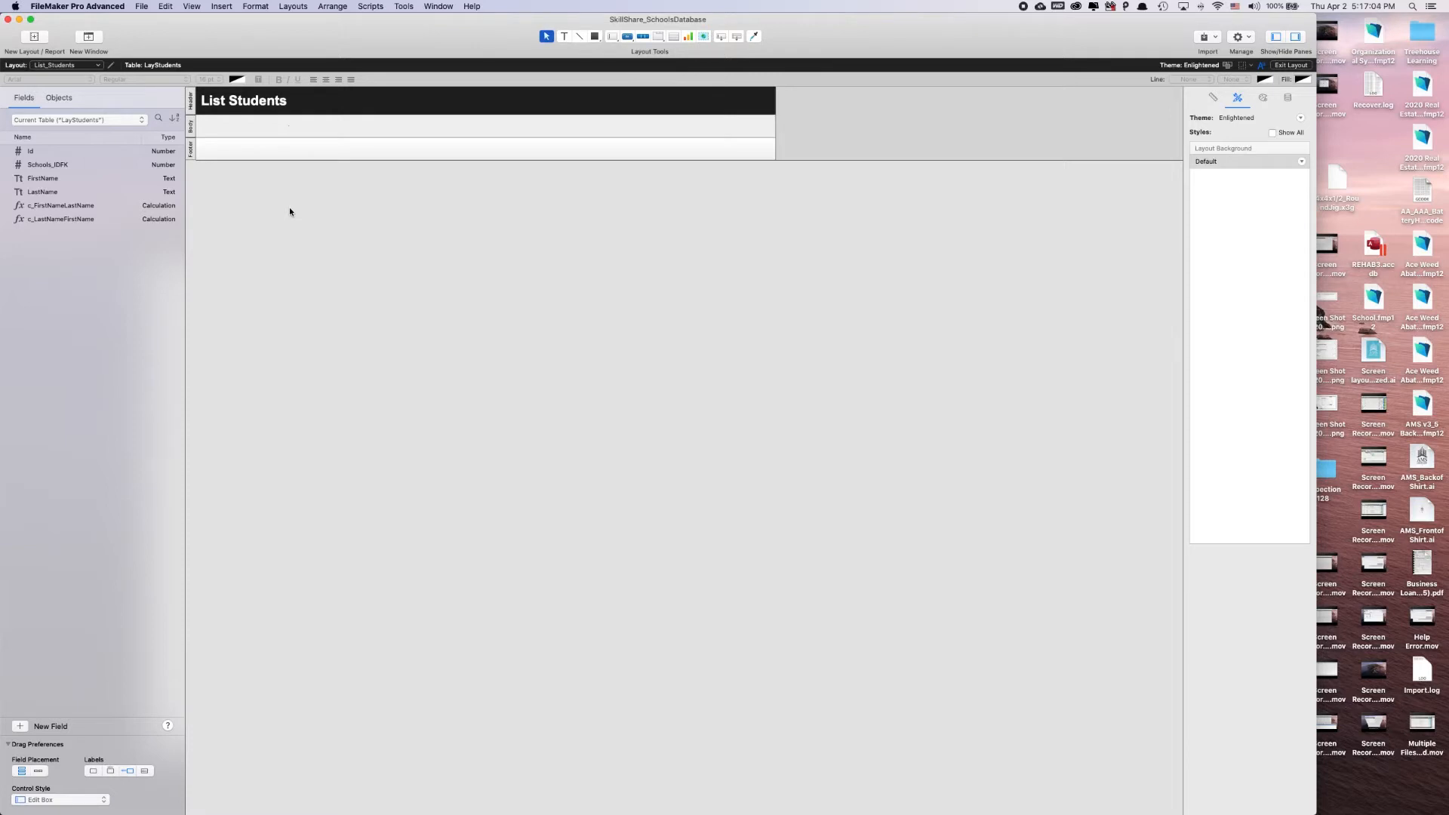
{"action": "scroll", "coordinate": [214, 133], "scroll_direction": "right", "scroll_amount": 1}
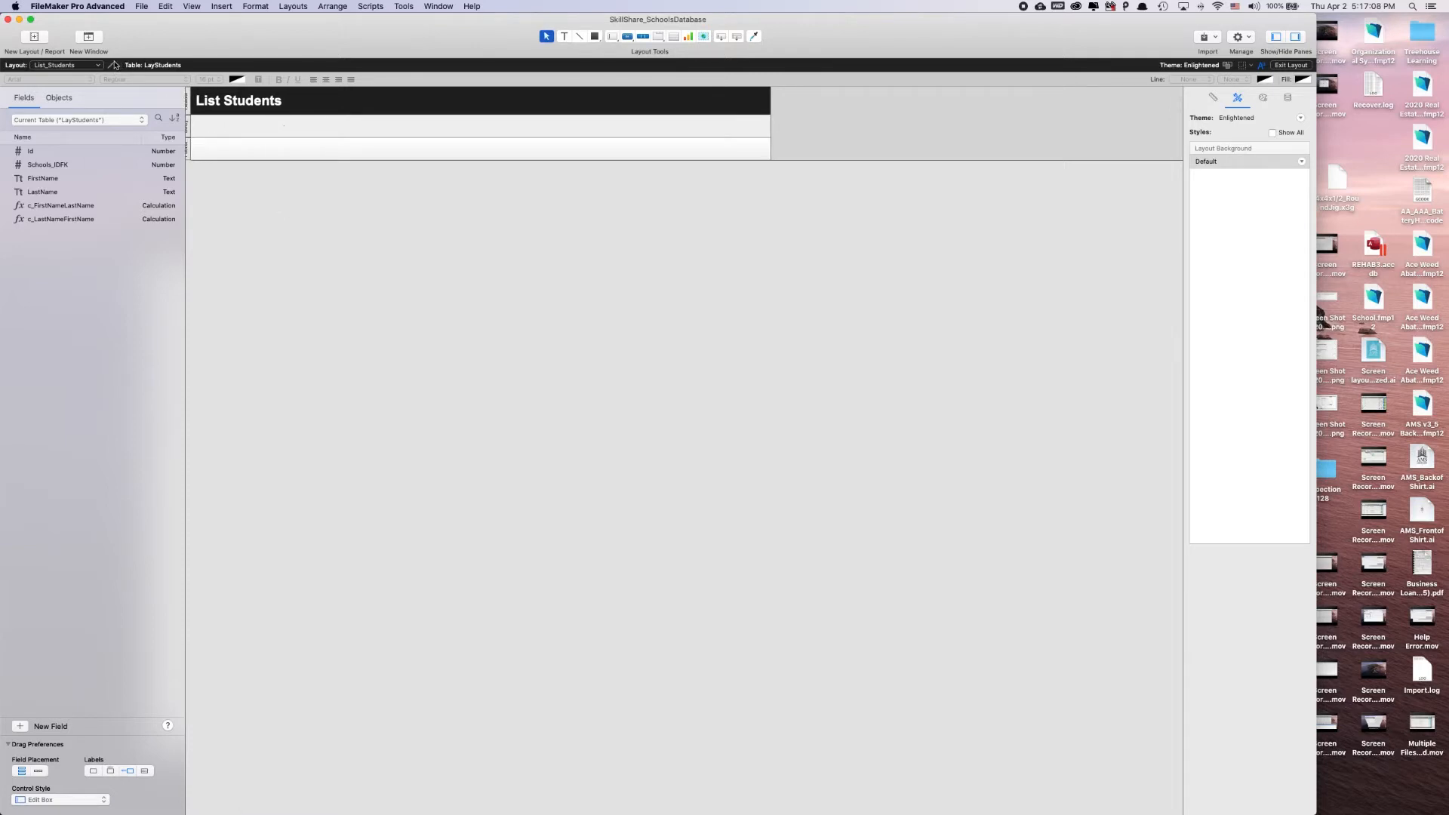
{"action": "left_click", "coordinate": [112, 66]}
{"action": "left_click", "coordinate": [785, 305]}
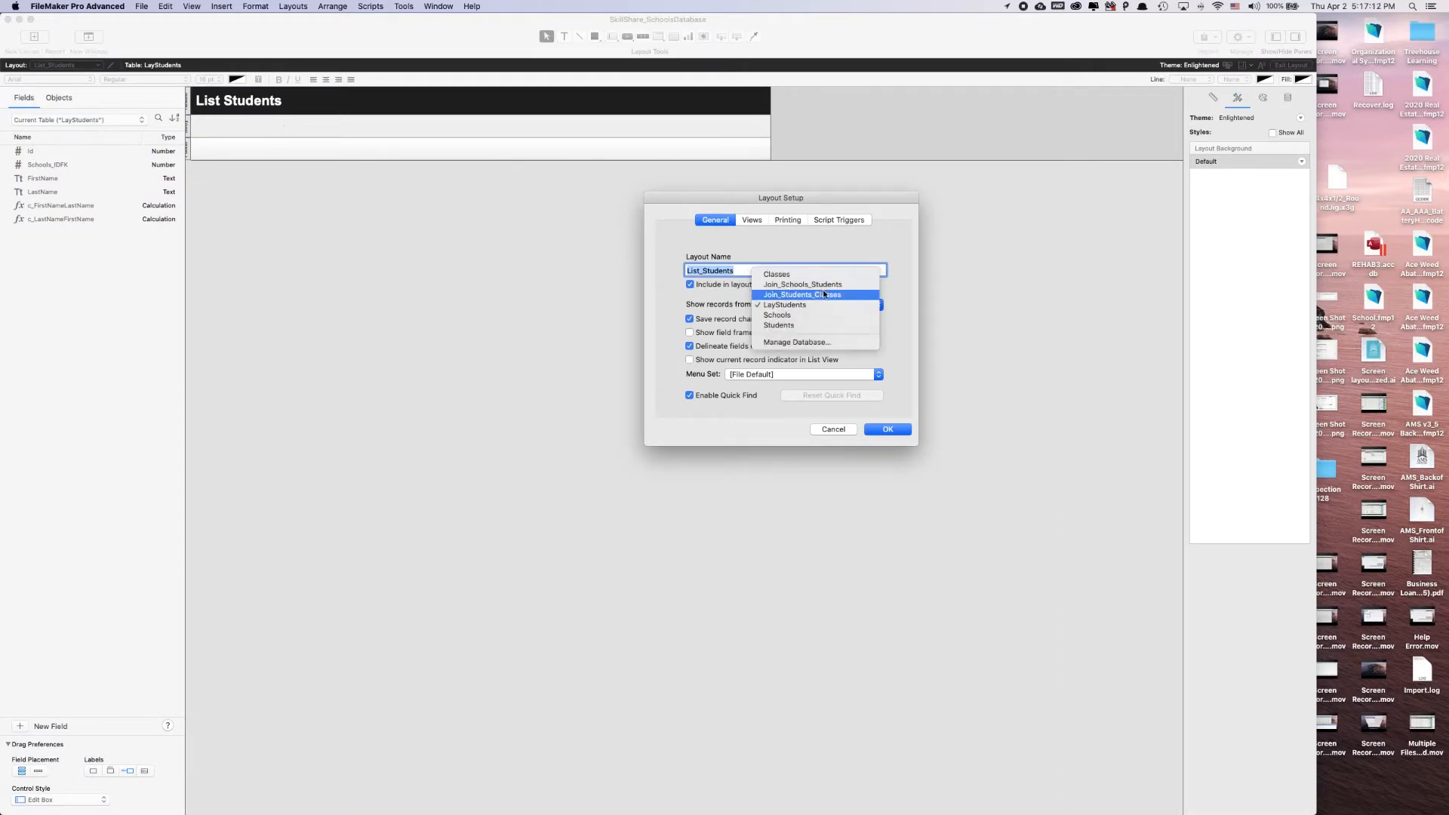
{"action": "left_click", "coordinate": [857, 299]}
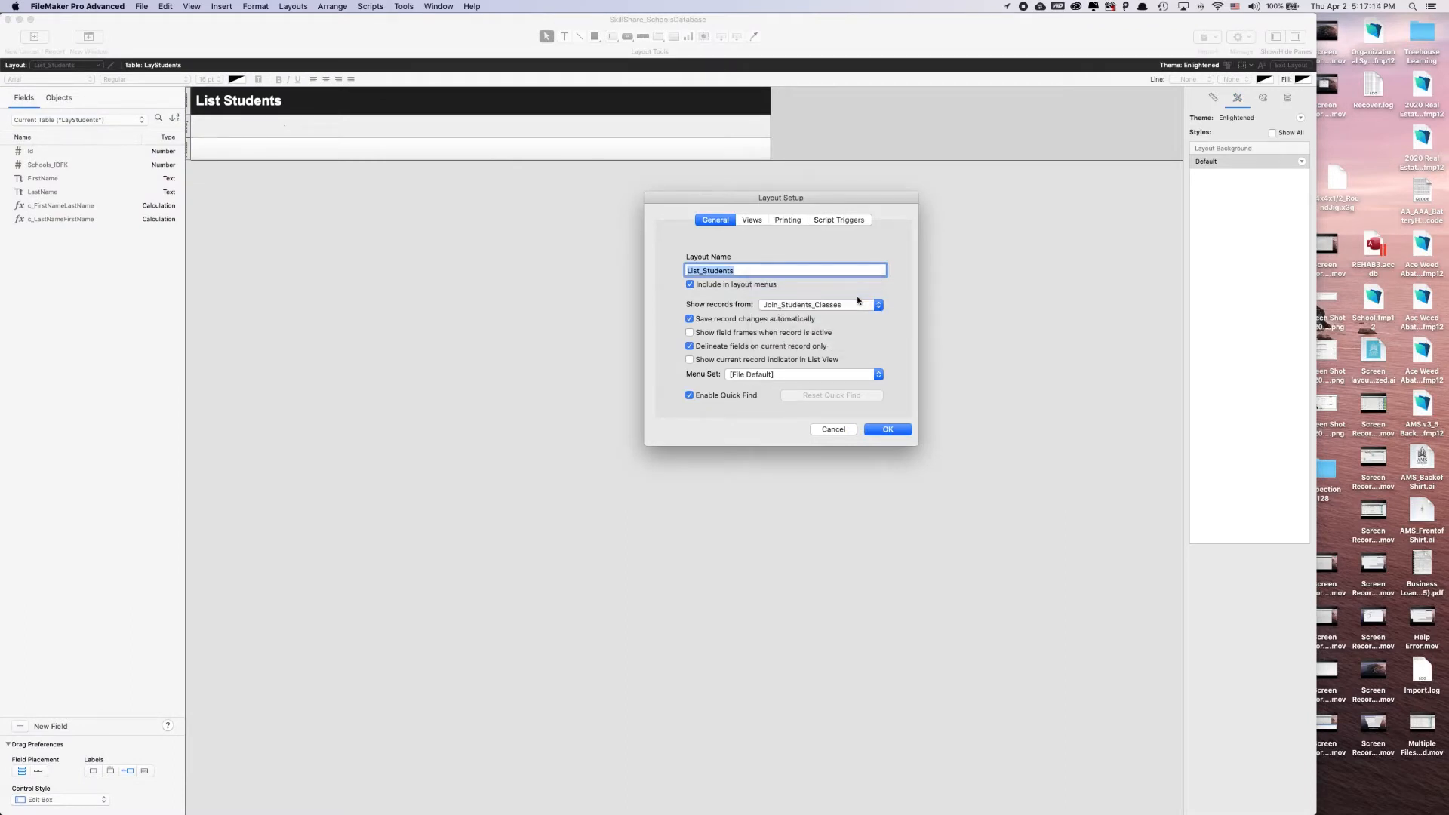
{"action": "left_click", "coordinate": [879, 431]}
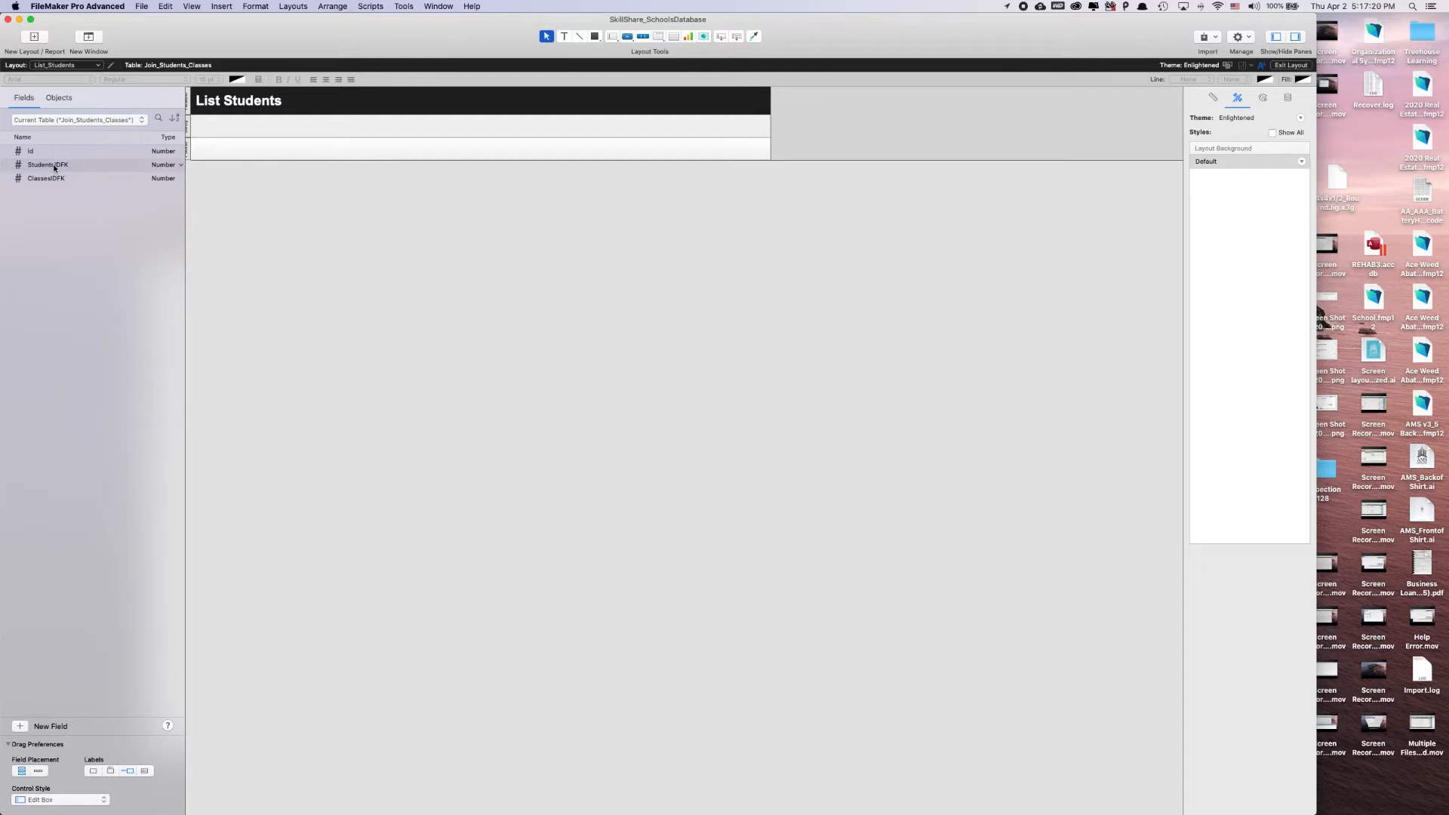
- Place the c_FirstNameLastName field from the related LayStudents table, with its label, in the layout's body
{"action": "scroll", "coordinate": [236, 171], "scroll_direction": "left", "scroll_amount": 1}
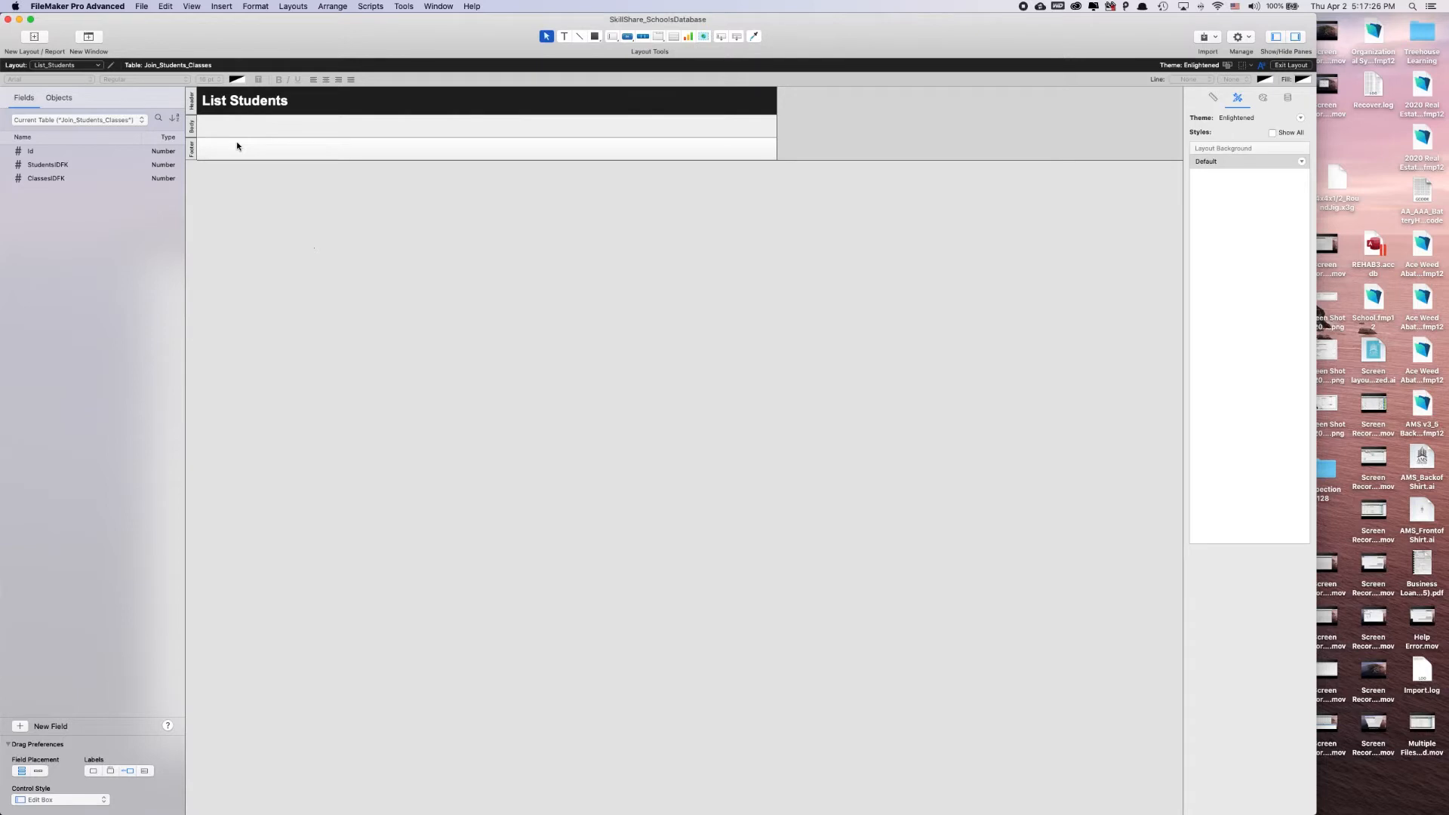
{"action": "left_click", "coordinate": [95, 119]}
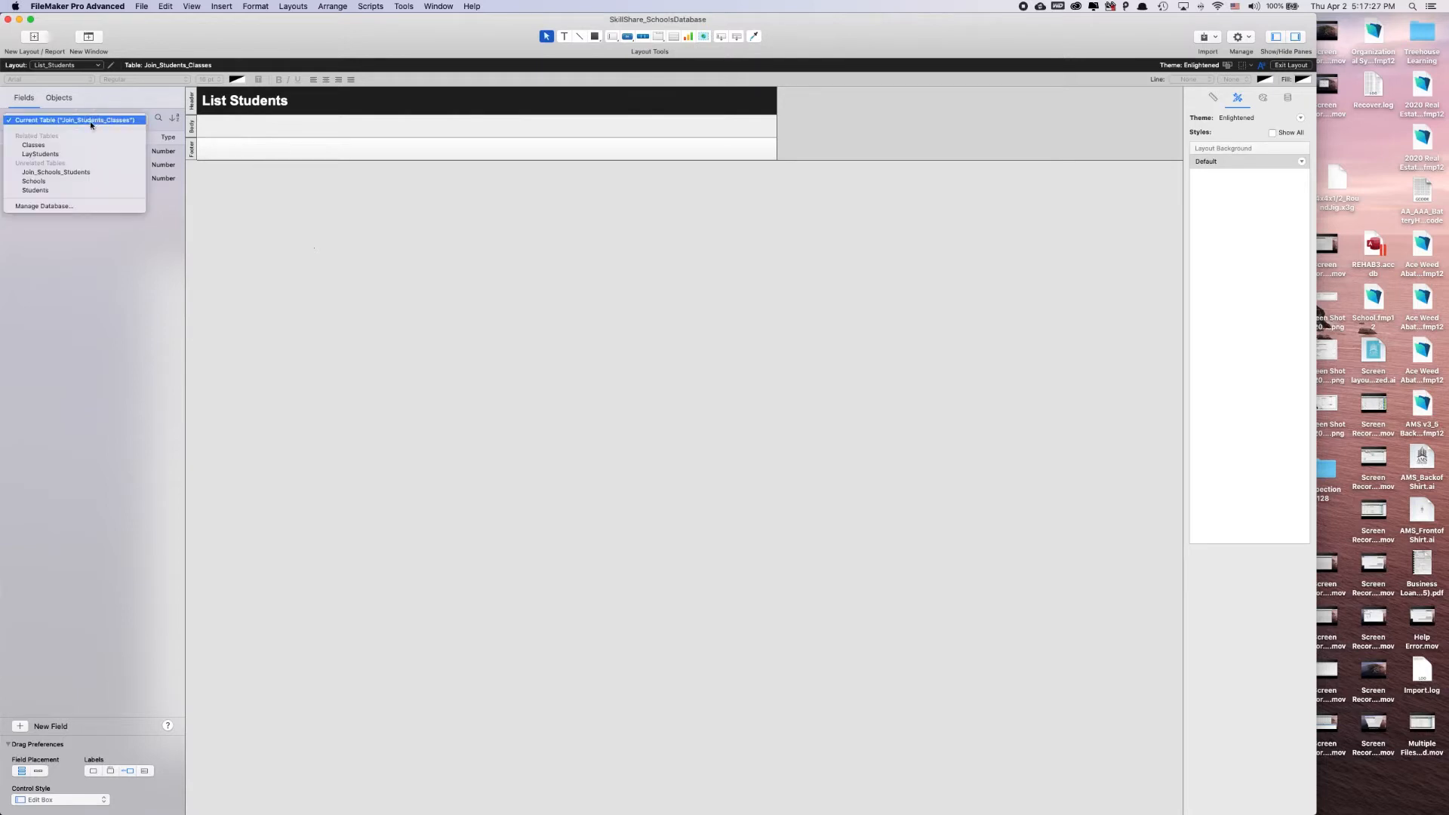
{"action": "left_click", "coordinate": [70, 155]}
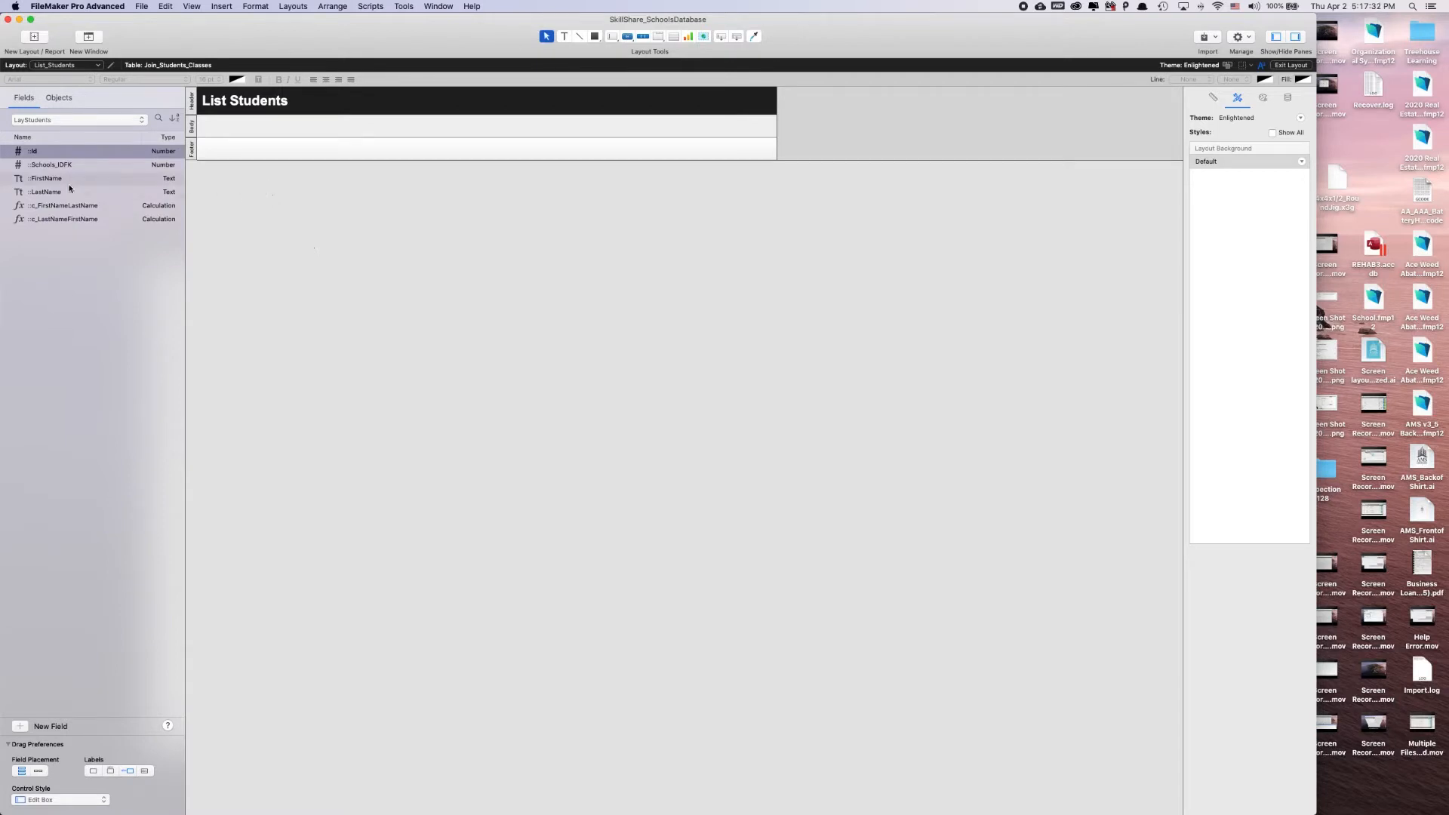
{"action": "left_click", "coordinate": [40, 206]}
{"action": "left_click_drag", "start_coordinate": [38, 209], "coordinate": [307, 123]}
{"action": "left_click", "coordinate": [339, 201]}
{"action": "left_click_drag", "start_coordinate": [496, 129], "coordinate": [273, 129]}
- Rename the name field's label to "Student" and format it in black bold text
{"action": "double_click", "coordinate": [274, 128]}
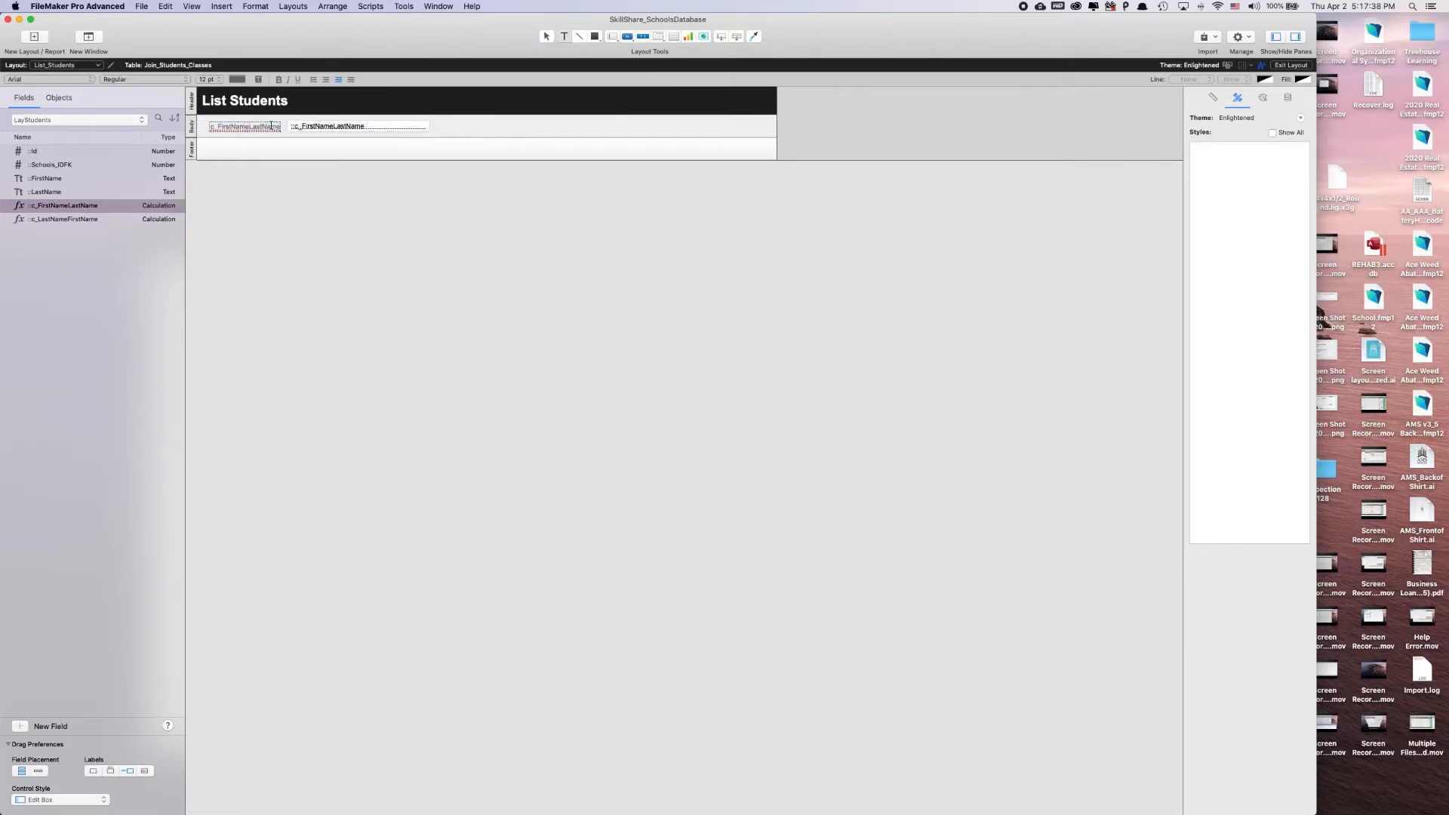
{"action": "type", "text": "Student"}
{"action": "key", "text": "Escape"}
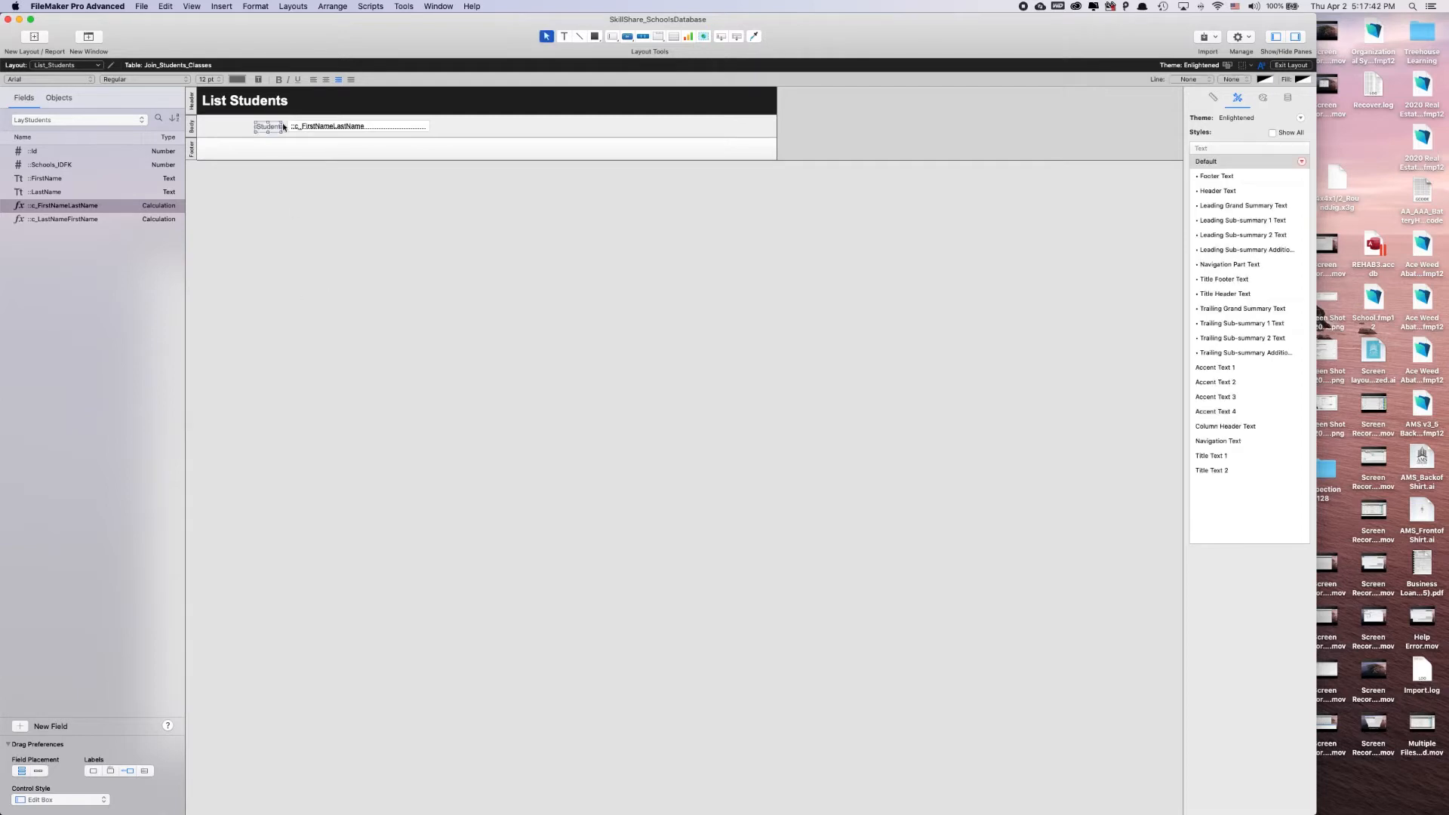
{"action": "left_click", "coordinate": [238, 81]}
{"action": "left_click", "coordinate": [228, 118]}
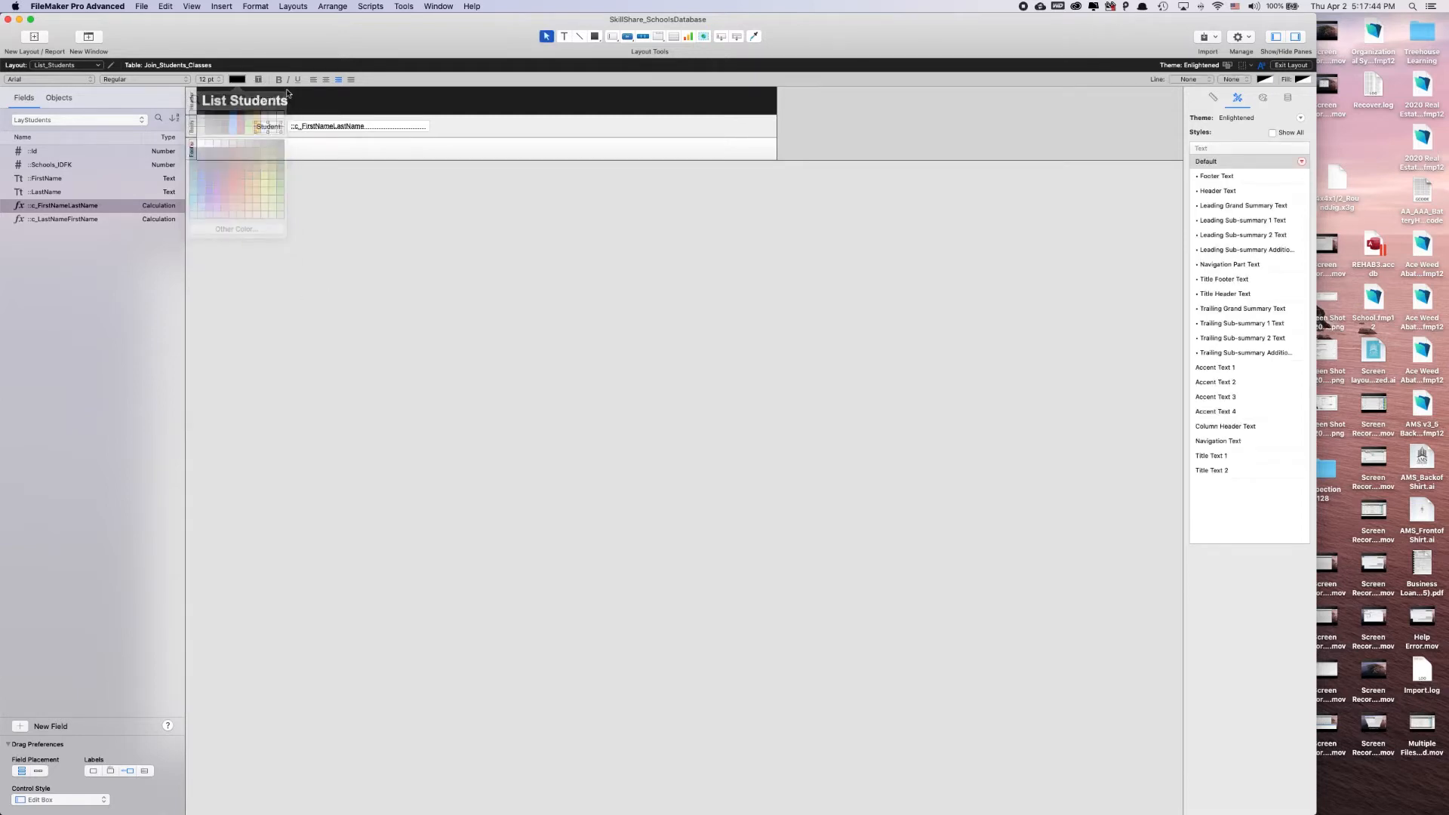
{"action": "left_click", "coordinate": [278, 80]}
{"action": "left_click", "coordinate": [447, 157]}
- Move the Student label and its name field together toward the body's left edge, and exit layout editing
{"action": "left_click", "coordinate": [298, 126]}
{"action": "left_click", "coordinate": [268, 126], "text": "shift"}
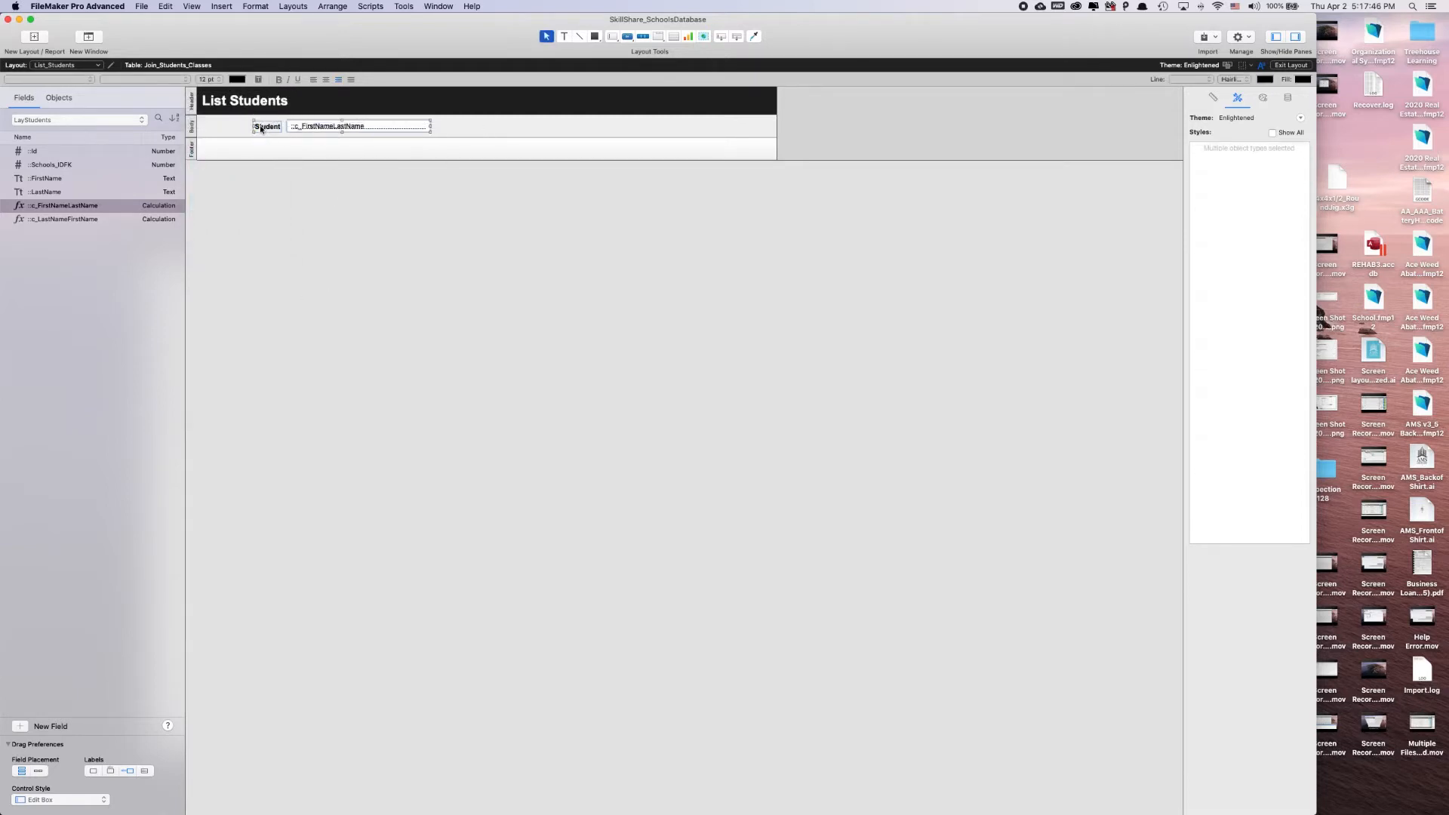
{"action": "left_click_drag", "start_coordinate": [268, 126], "coordinate": [211, 126]}
{"action": "left_click", "coordinate": [925, 224]}
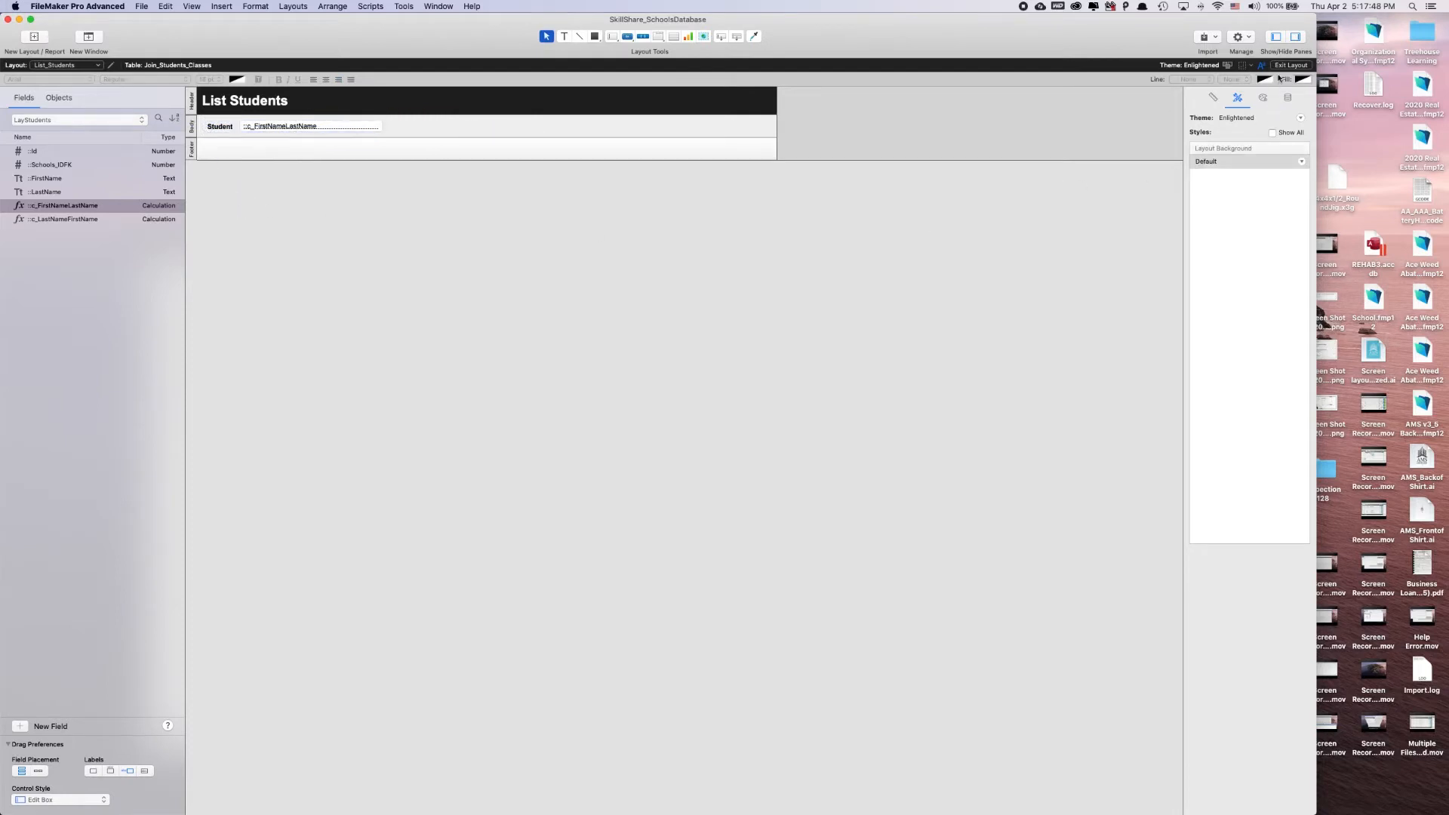
{"action": "left_click", "coordinate": [1290, 65]}
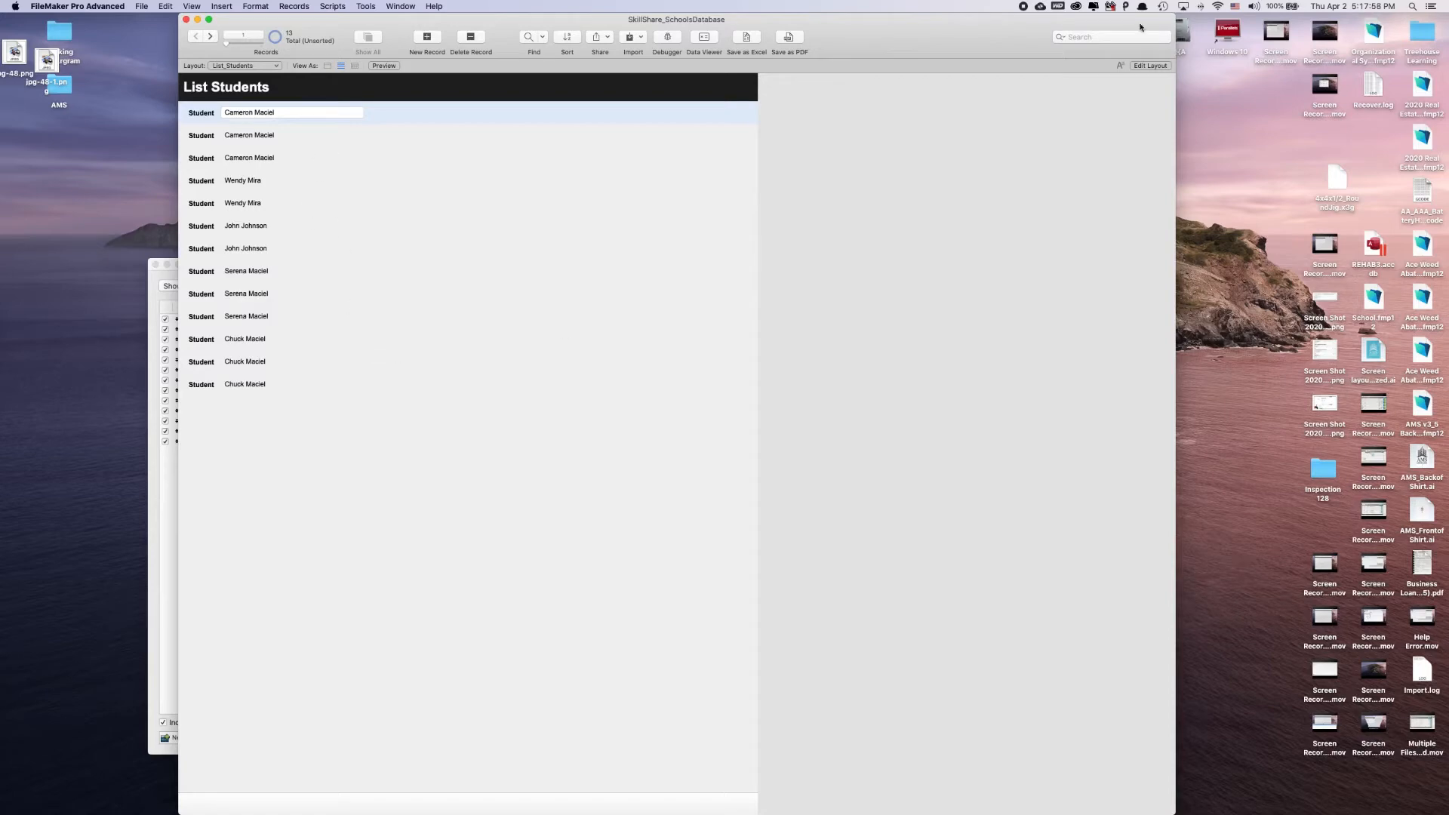
- Return to editing the layout and delete the Student label and its name field from the body
{"action": "left_click", "coordinate": [1158, 67]}
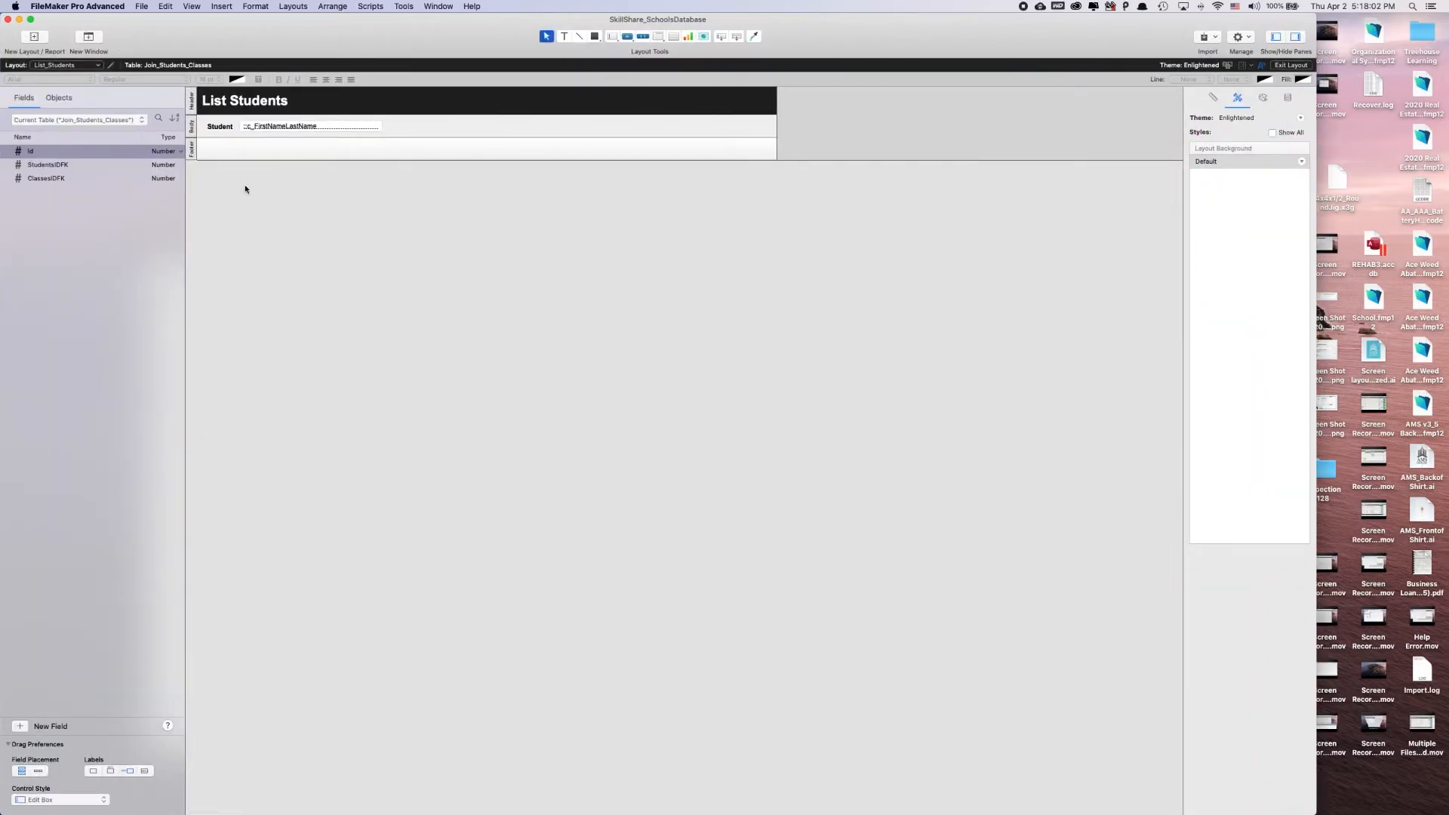
{"action": "left_click_drag", "start_coordinate": [405, 136], "coordinate": [207, 130]}
{"action": "left_click", "coordinate": [349, 262]}
{"action": "left_click_drag", "start_coordinate": [406, 128], "coordinate": [203, 121]}
{"action": "key", "text": "Delete"}
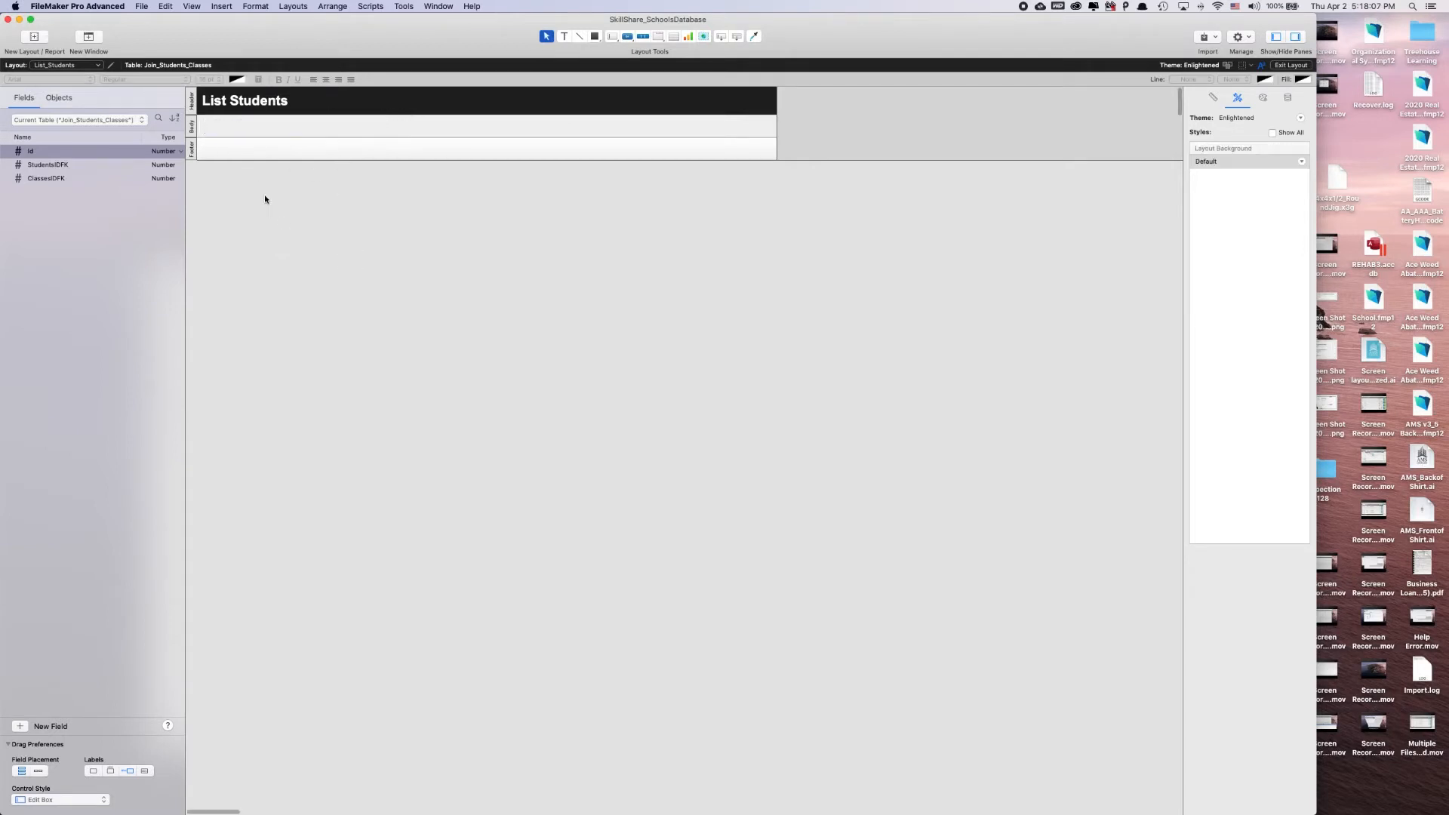
- Place the ClassName field from the related Classes table, with its label, in the layout's body
{"action": "left_click", "coordinate": [60, 122]}
{"action": "left_click", "coordinate": [51, 146]}
{"action": "left_click", "coordinate": [38, 166]}
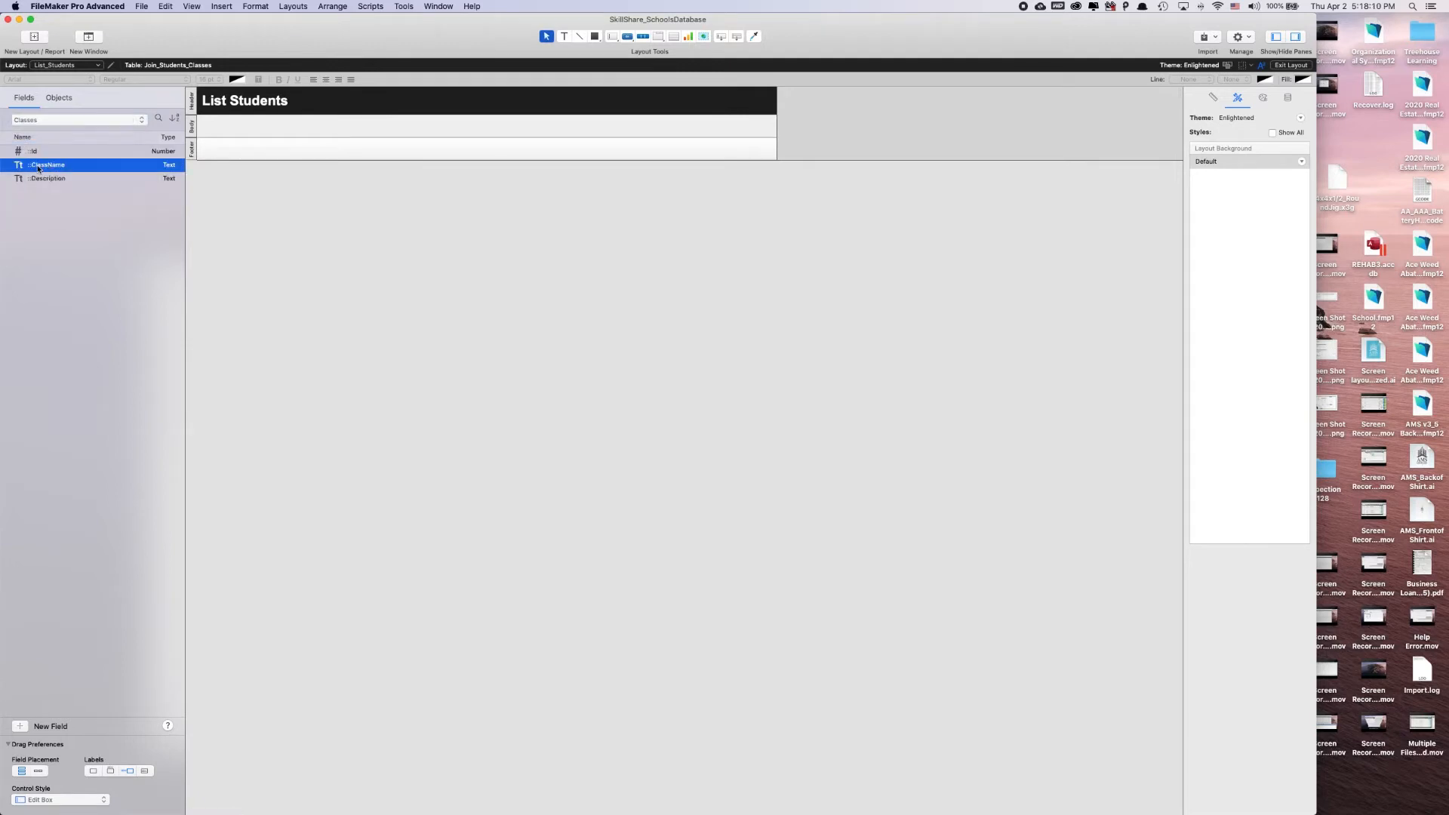
{"action": "left_click_drag", "start_coordinate": [38, 168], "coordinate": [228, 125]}
{"action": "left_click", "coordinate": [240, 126]}
{"action": "left_click", "coordinate": [265, 155]}
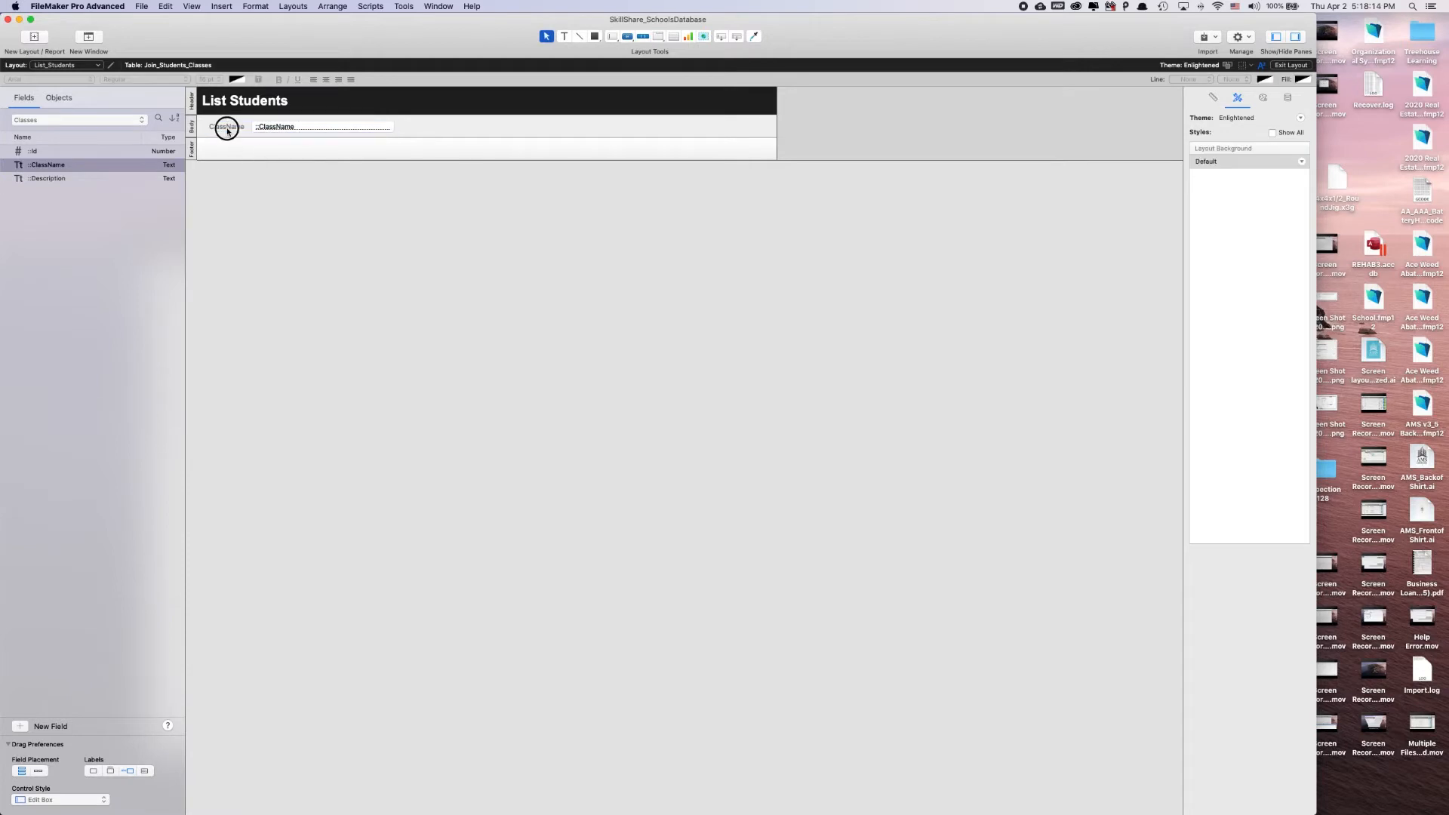
- Change the class field's label to "Class Name" and exit layout editing to view the records
{"action": "left_click", "coordinate": [228, 128]}
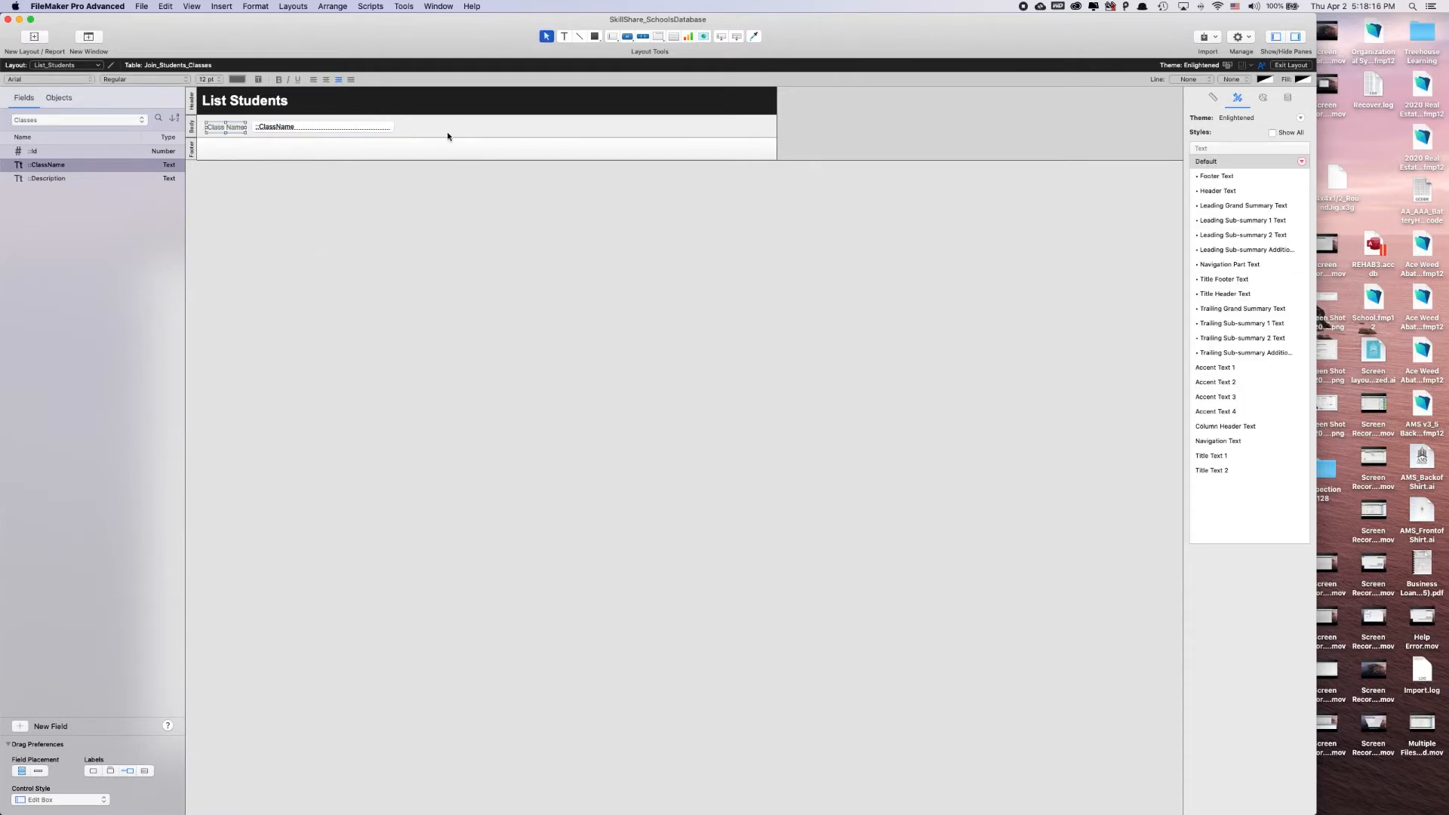
{"action": "left_click", "coordinate": [323, 123]}
{"action": "left_click", "coordinate": [249, 194]}
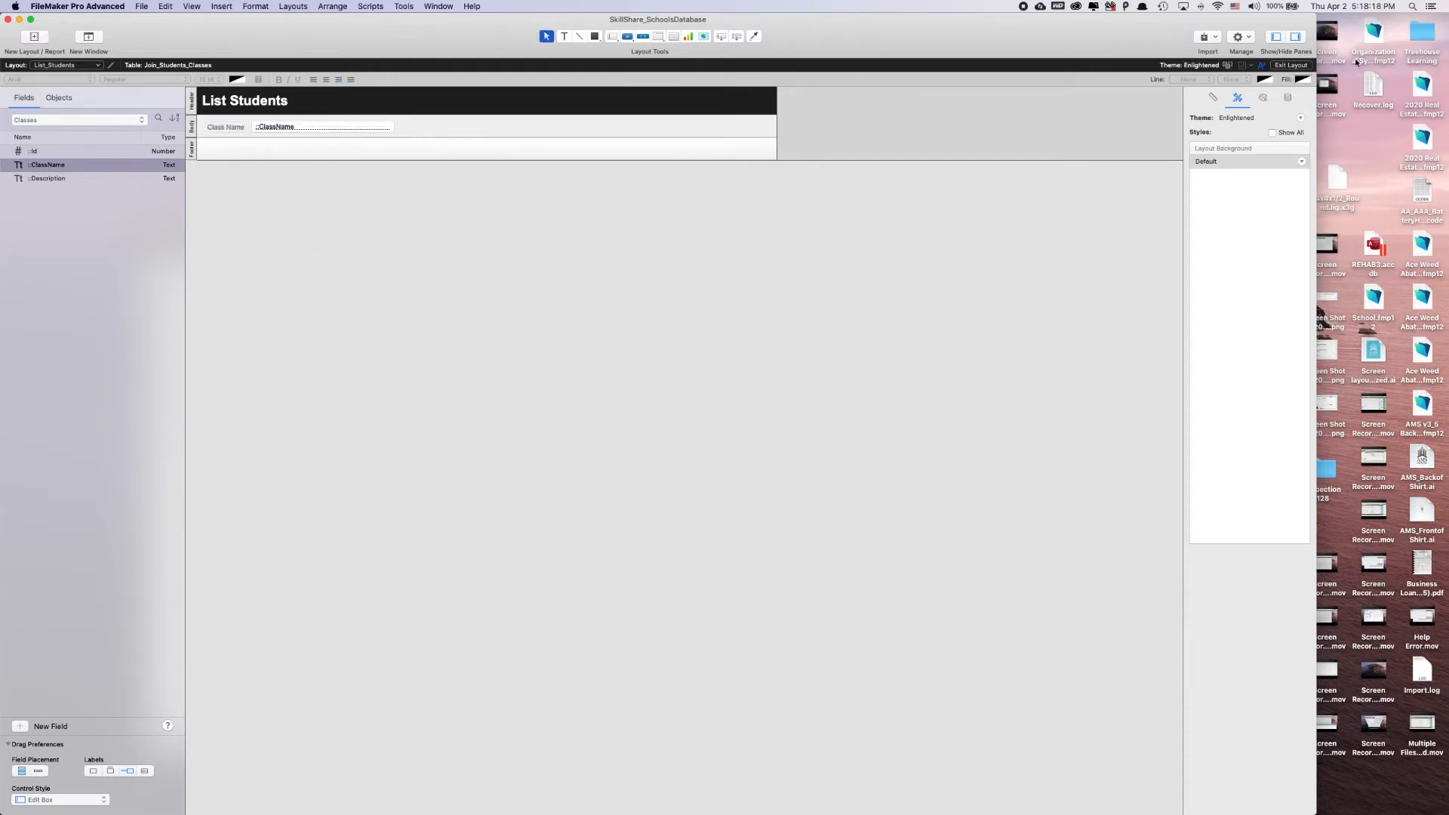
{"action": "left_click", "coordinate": [1306, 66]}
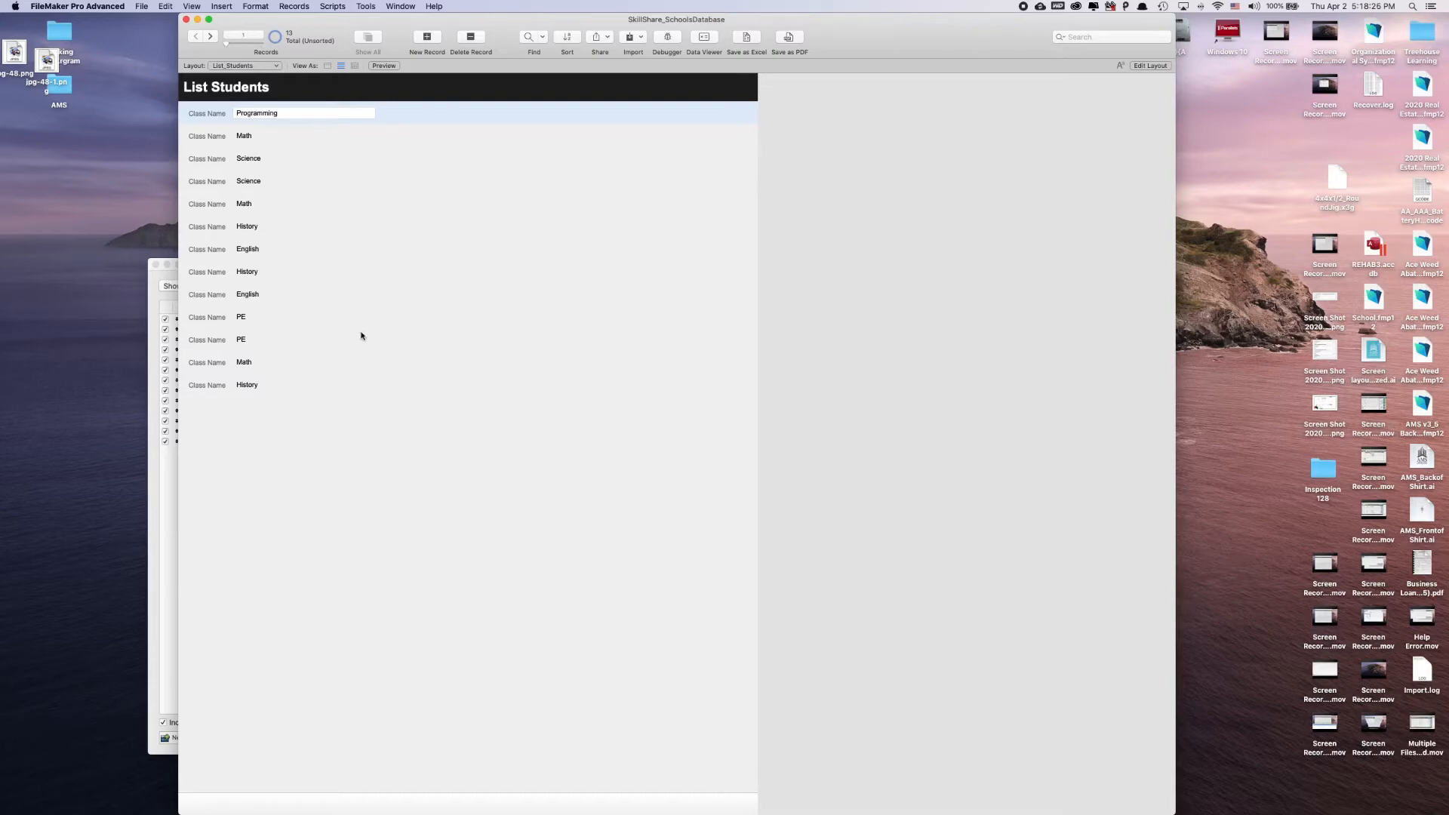
- Add a sub-summary part sorted by LayStudents::c_FirstNameLastName to the layout, printing above the records it summarizes
{"action": "left_click", "coordinate": [1163, 66]}
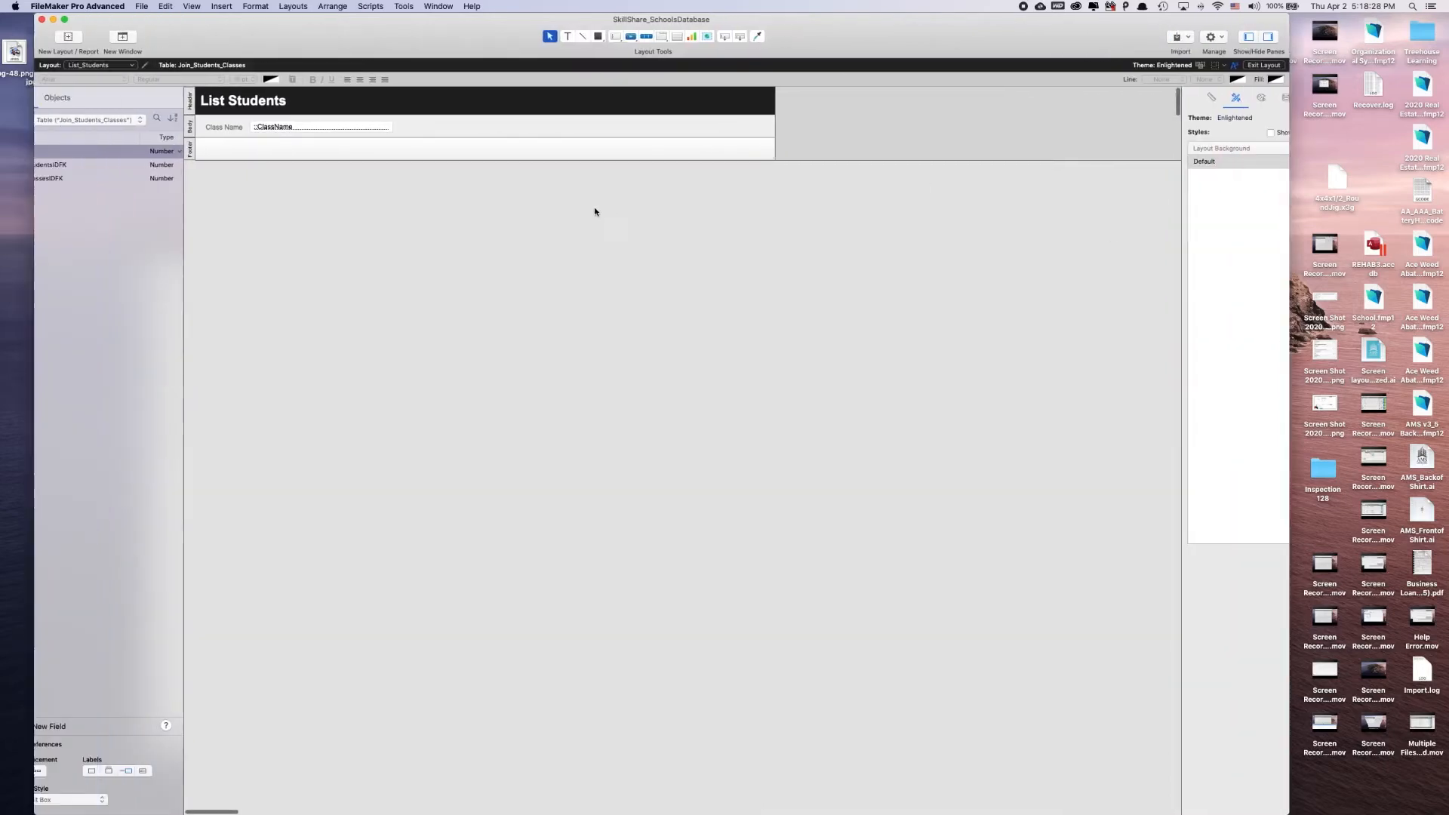
{"action": "left_click", "coordinate": [257, 9]}
{"action": "mouse_move", "coordinate": [235, 6]}
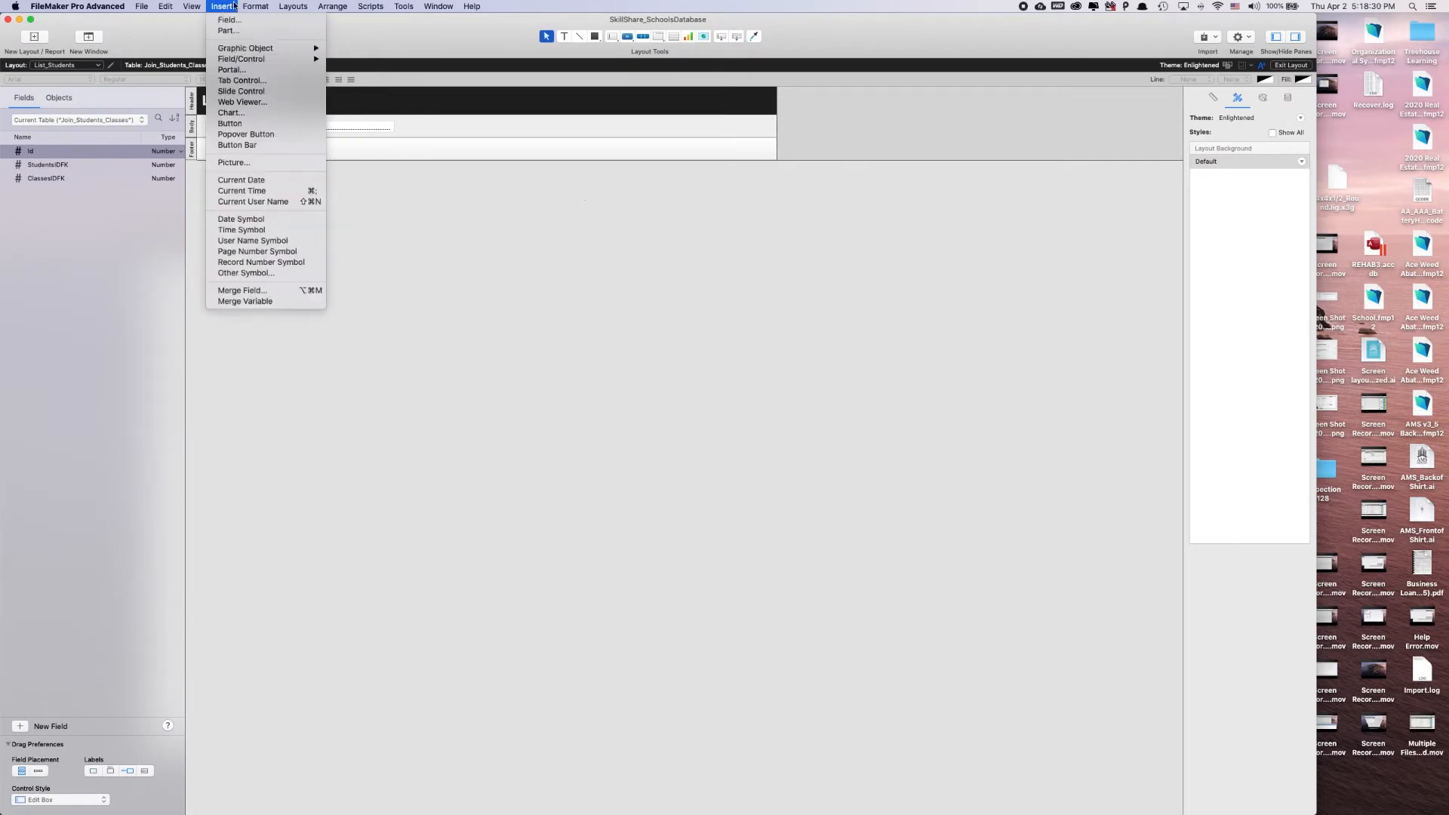
{"action": "mouse_move", "coordinate": [287, 4]}
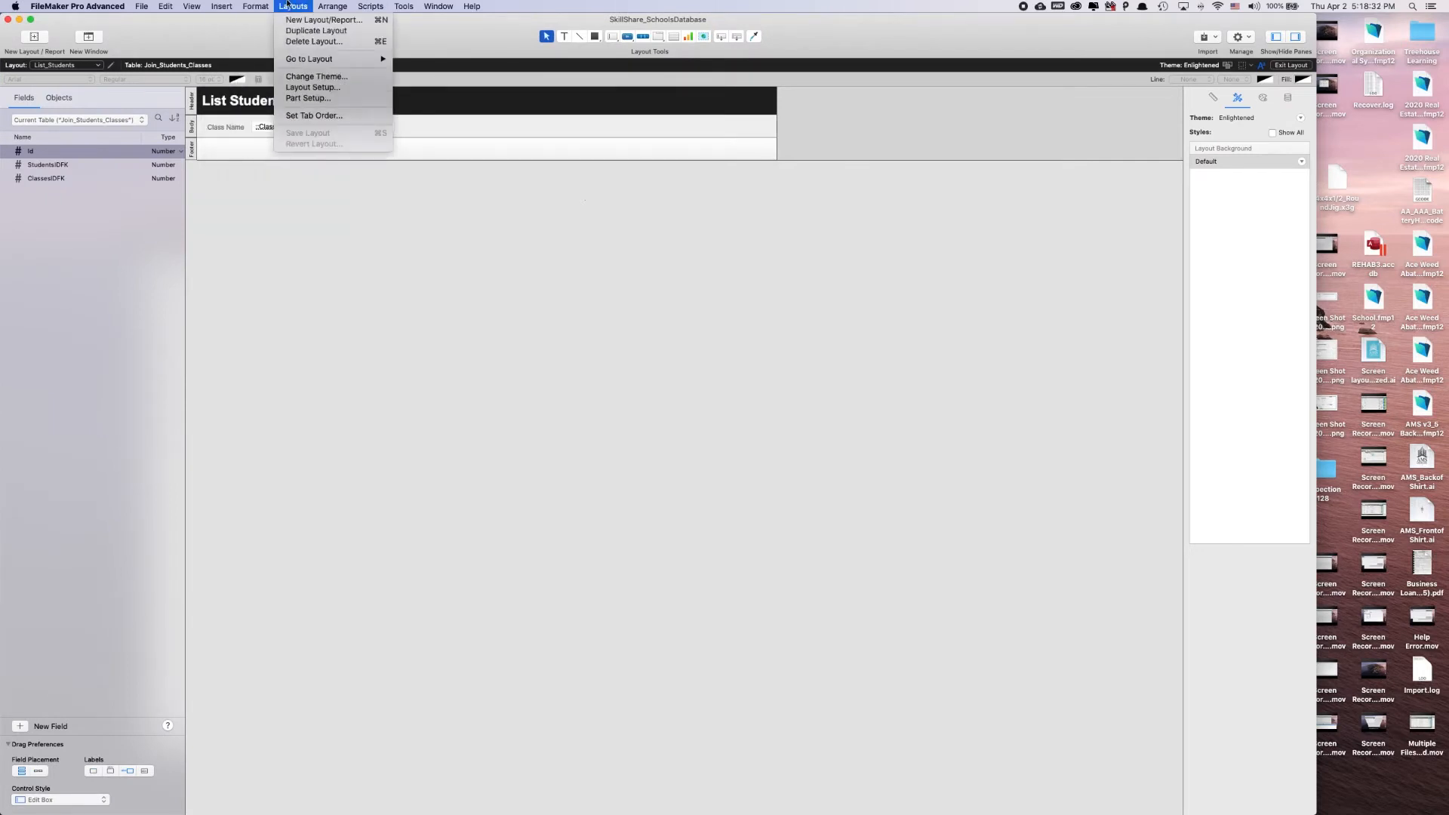
{"action": "left_click", "coordinate": [311, 99]}
{"action": "left_click_drag", "start_coordinate": [764, 399], "coordinate": [519, 219]}
{"action": "left_click", "coordinate": [621, 247]}
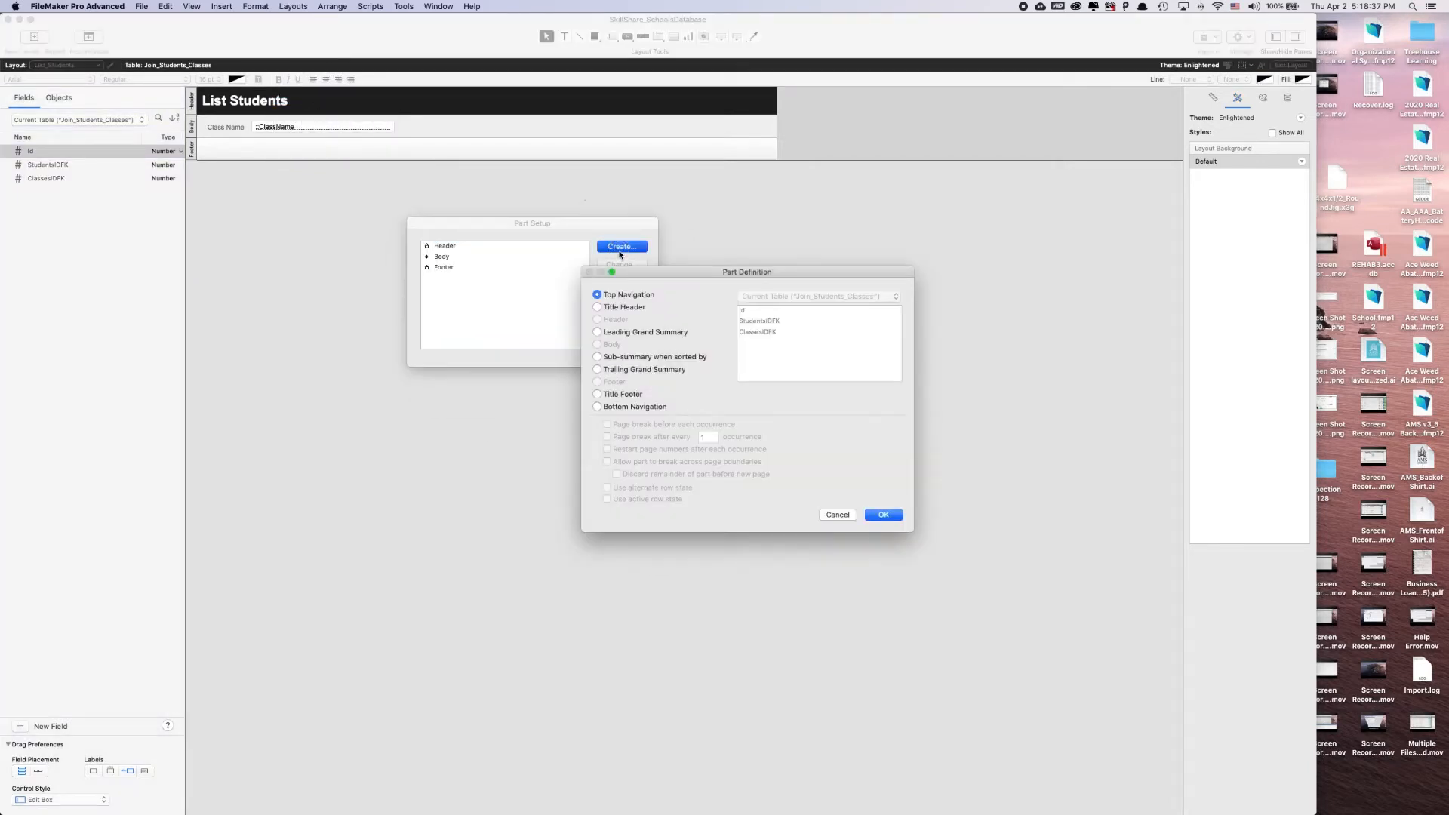
{"action": "left_click", "coordinate": [599, 358]}
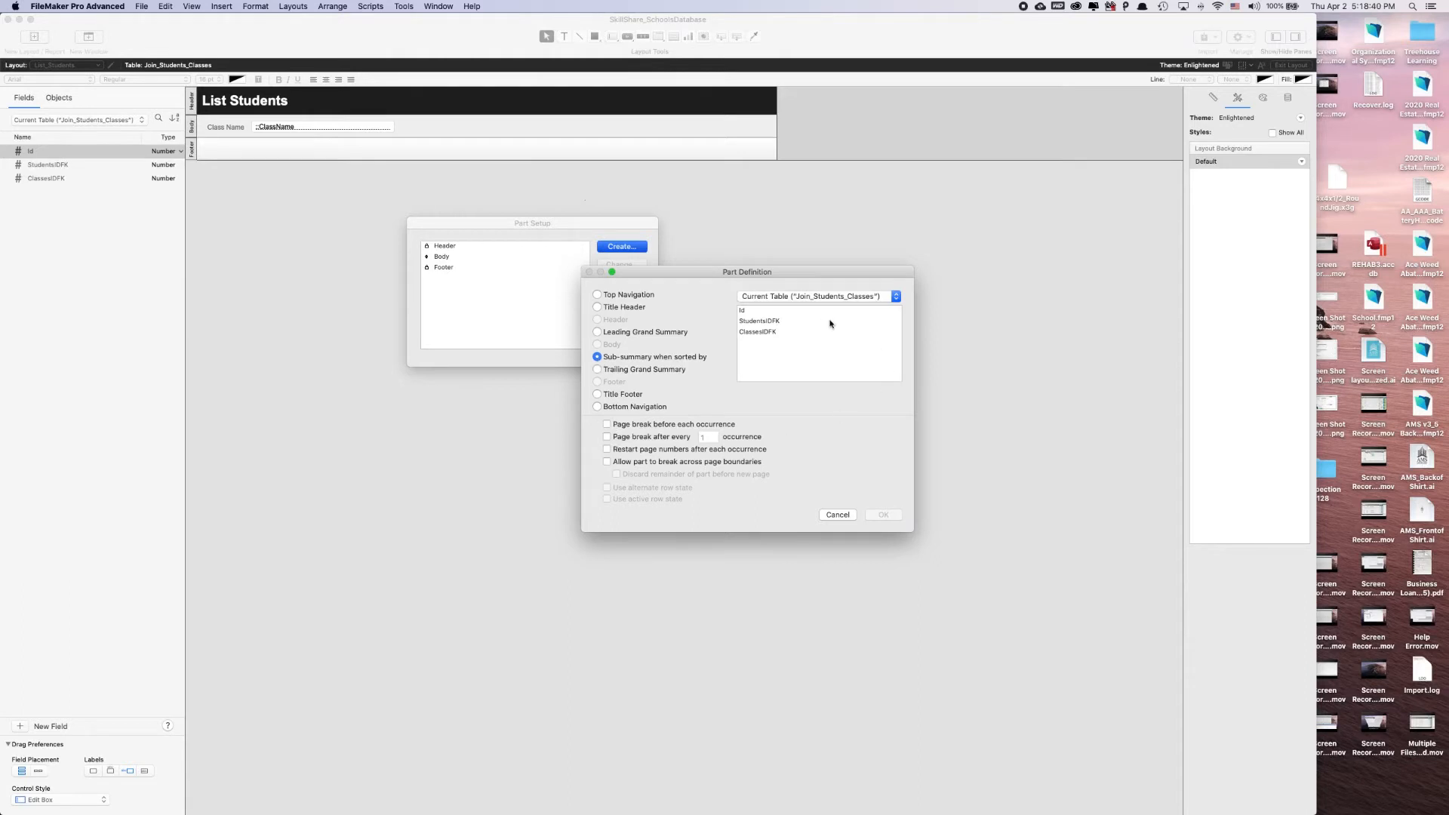
{"action": "left_click", "coordinate": [805, 298]}
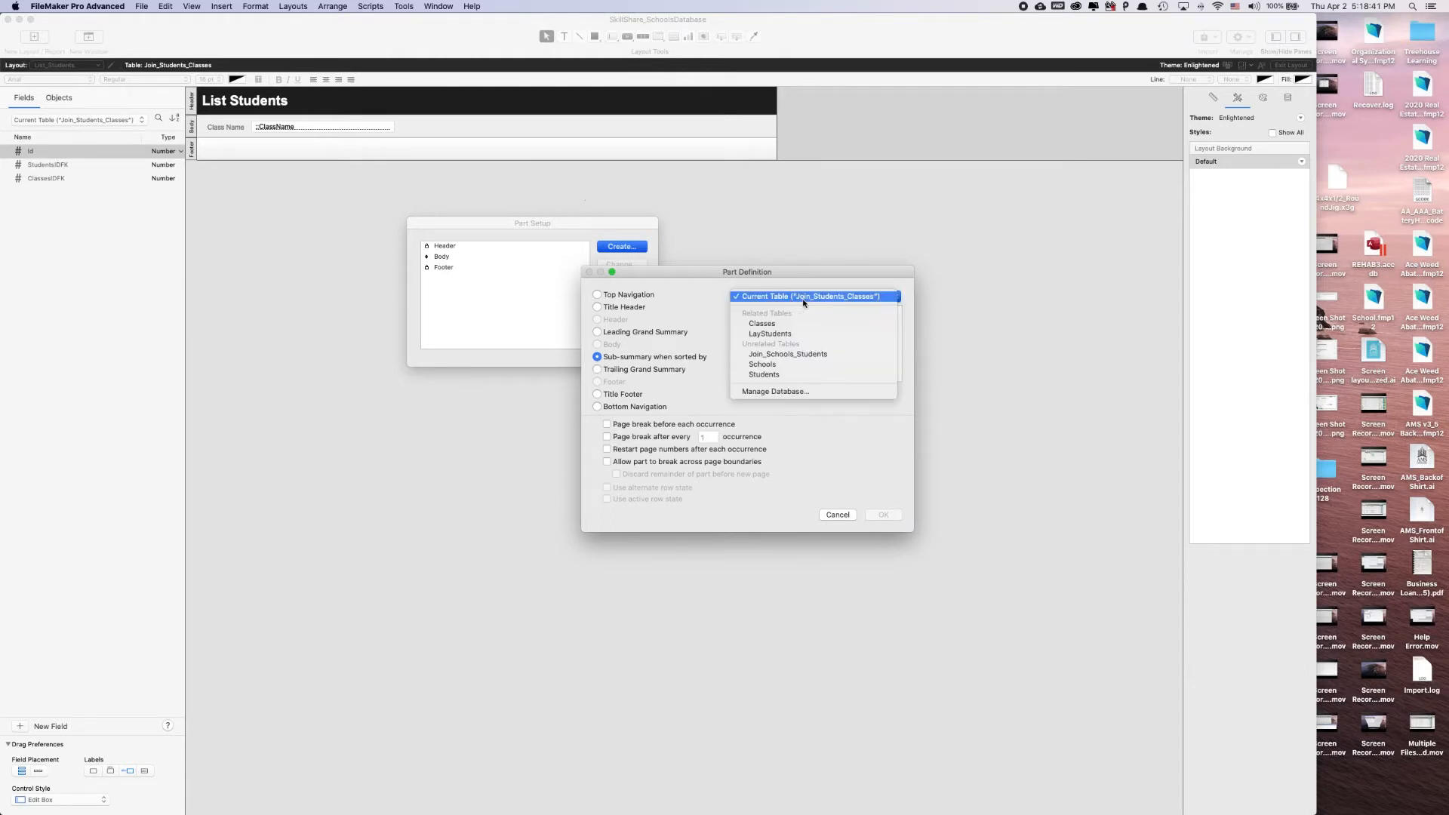
{"action": "left_click", "coordinate": [791, 334]}
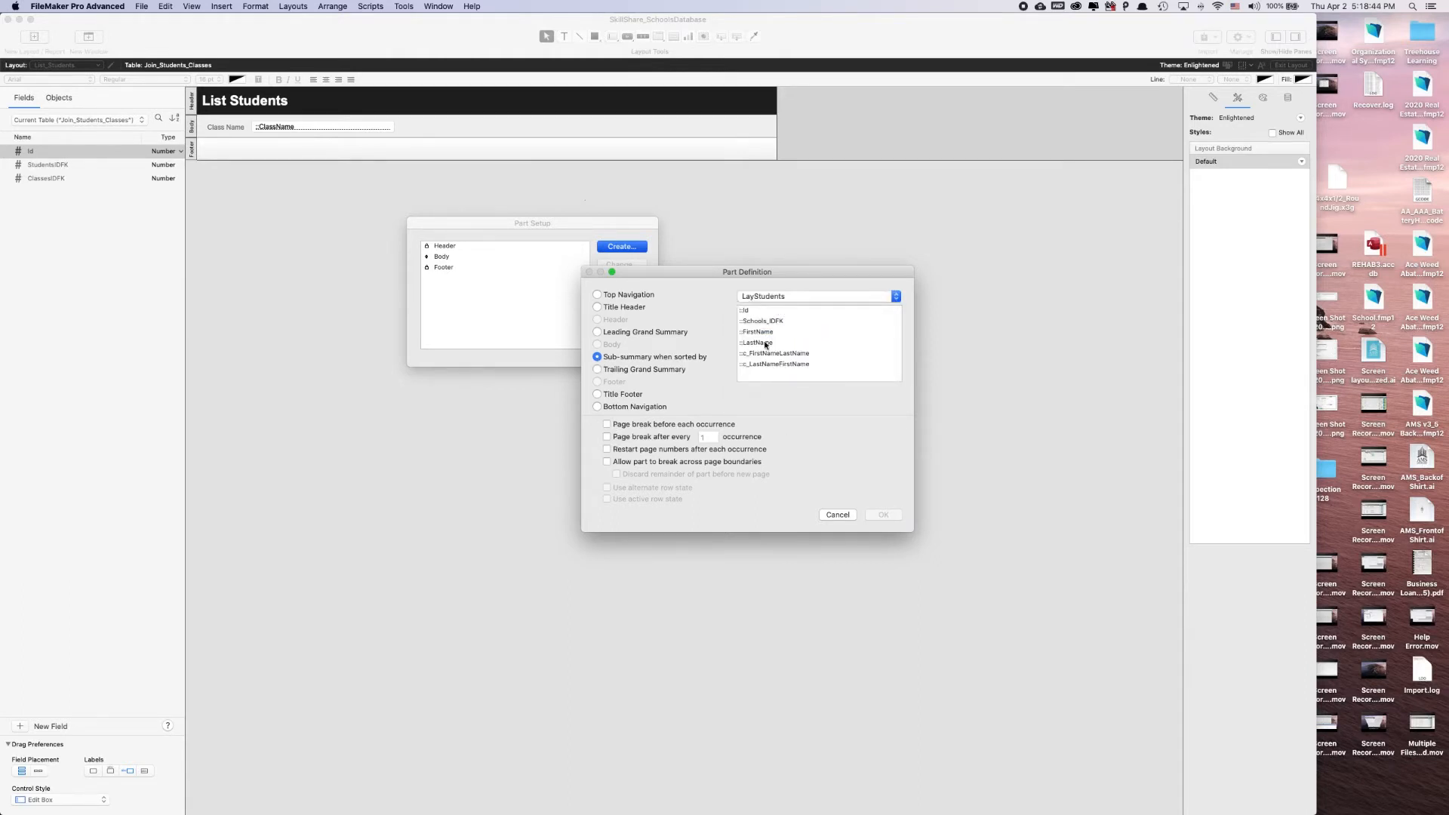
{"action": "left_click", "coordinate": [762, 355]}
{"action": "left_click", "coordinate": [880, 516]}
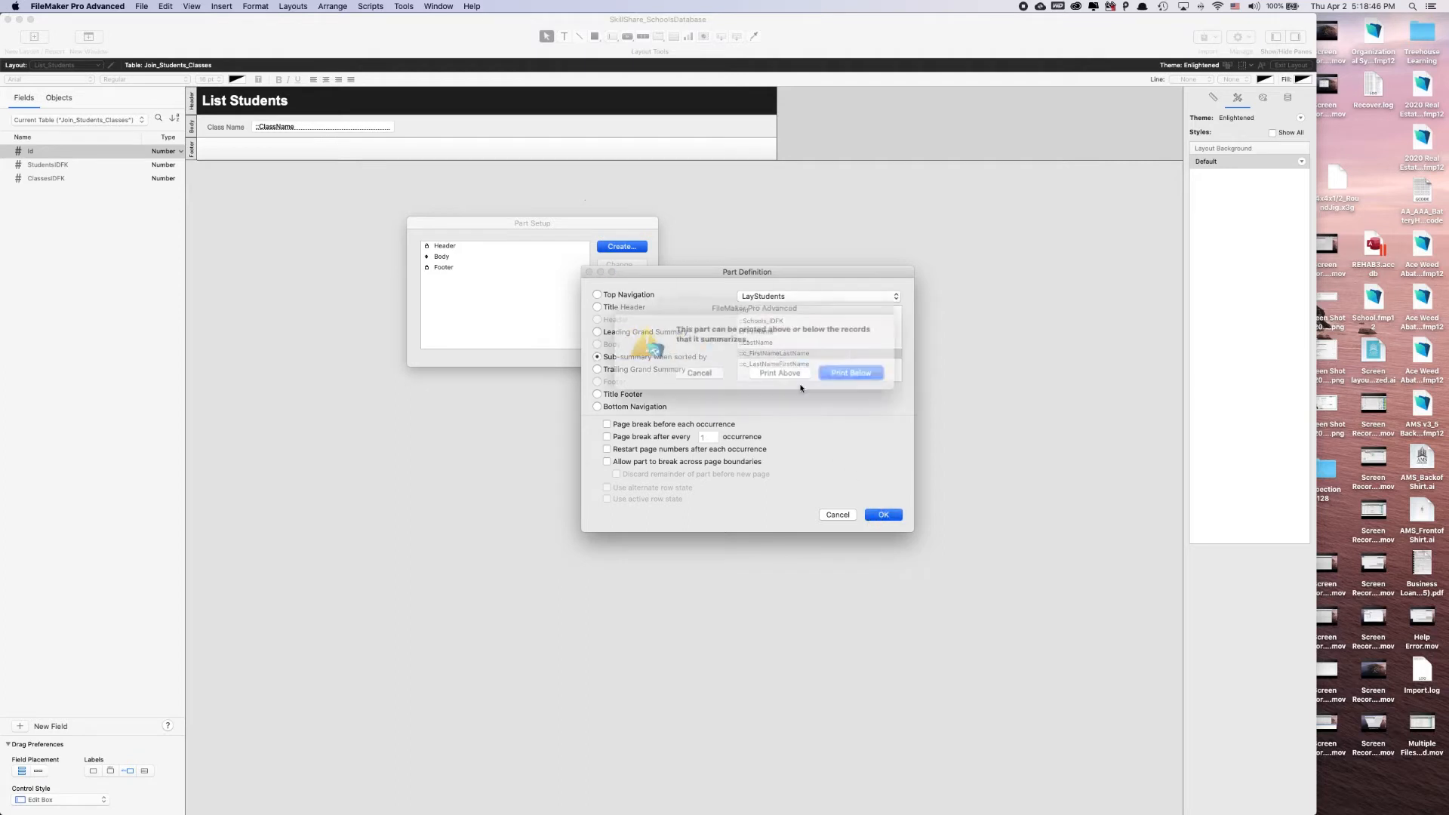
{"action": "left_click", "coordinate": [779, 372]}
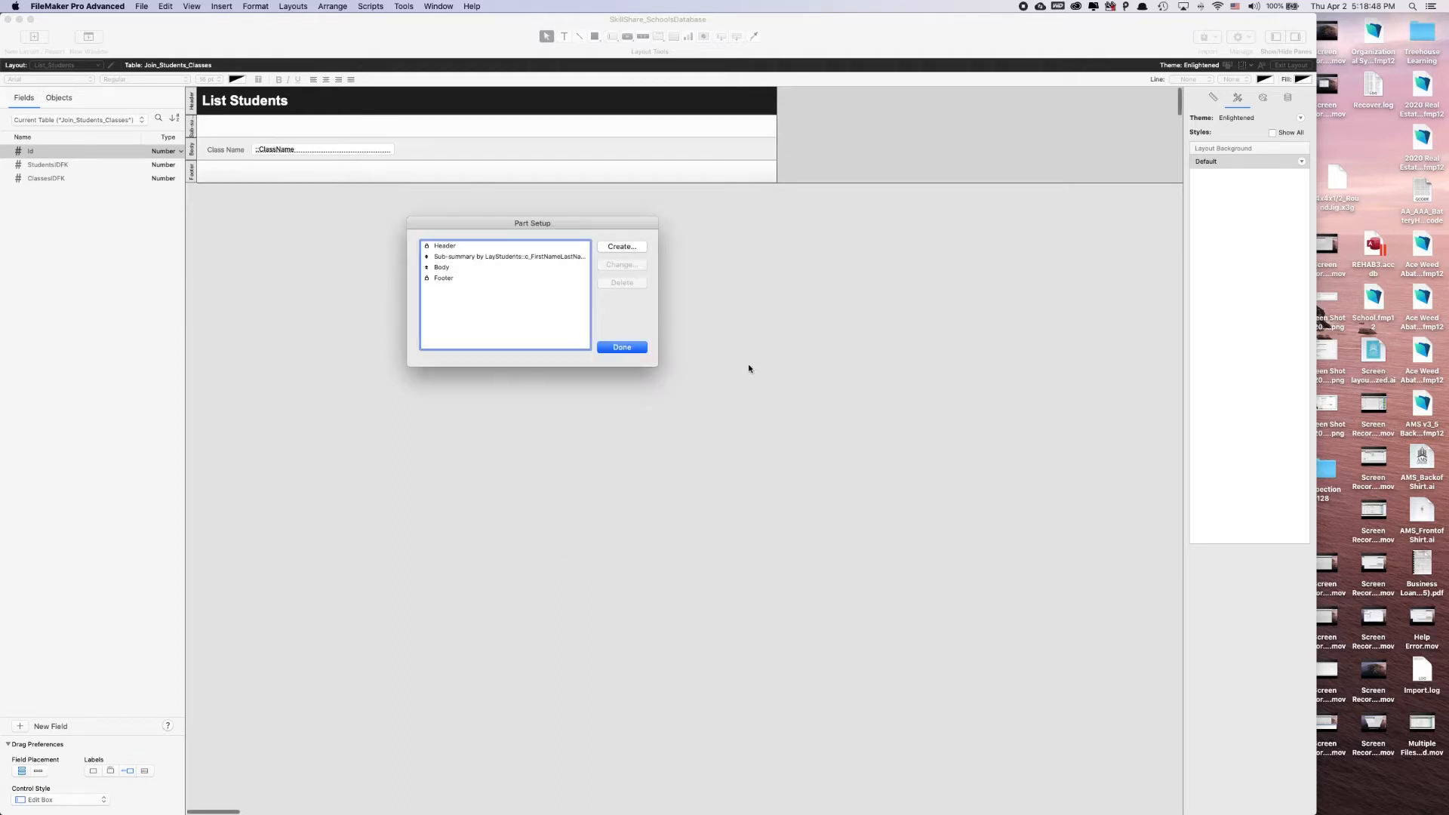
{"action": "left_click", "coordinate": [631, 349]}
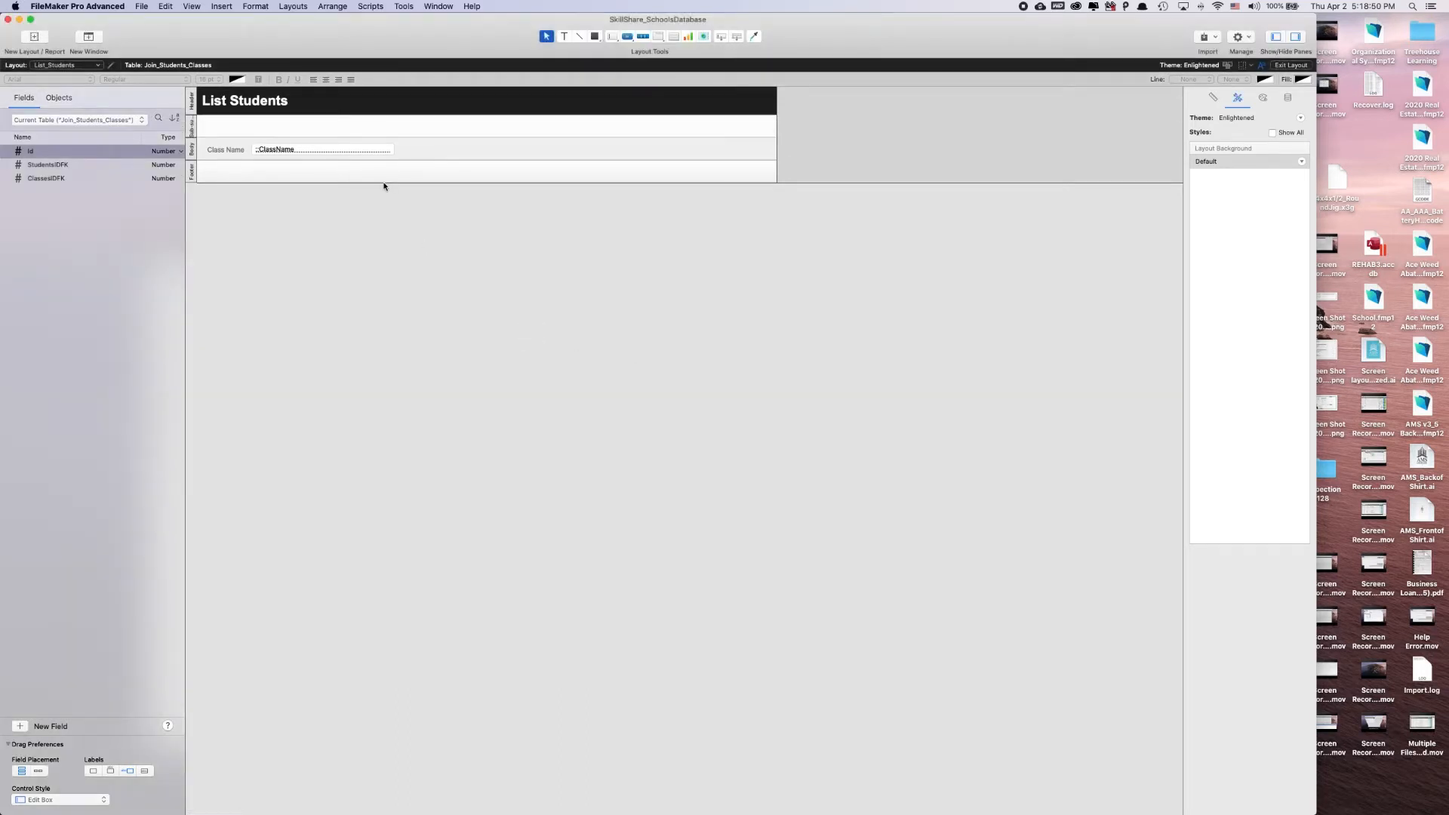
- Insert a merge field for LayStudents::c_FirstNameLastName and position it in the sub-summary part, near its left edge
{"action": "left_click", "coordinate": [221, 6]}
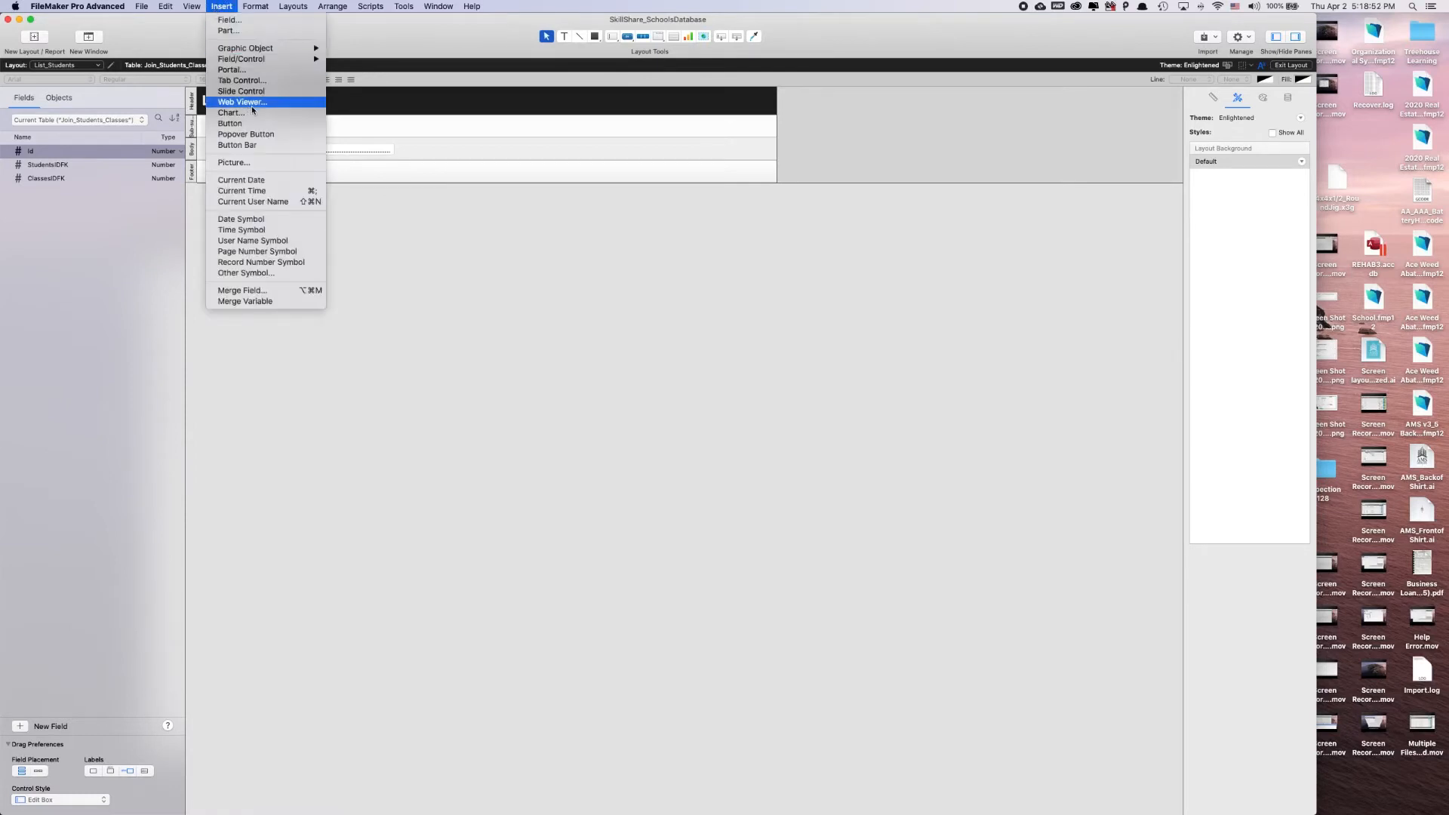
{"action": "left_click", "coordinate": [250, 289]}
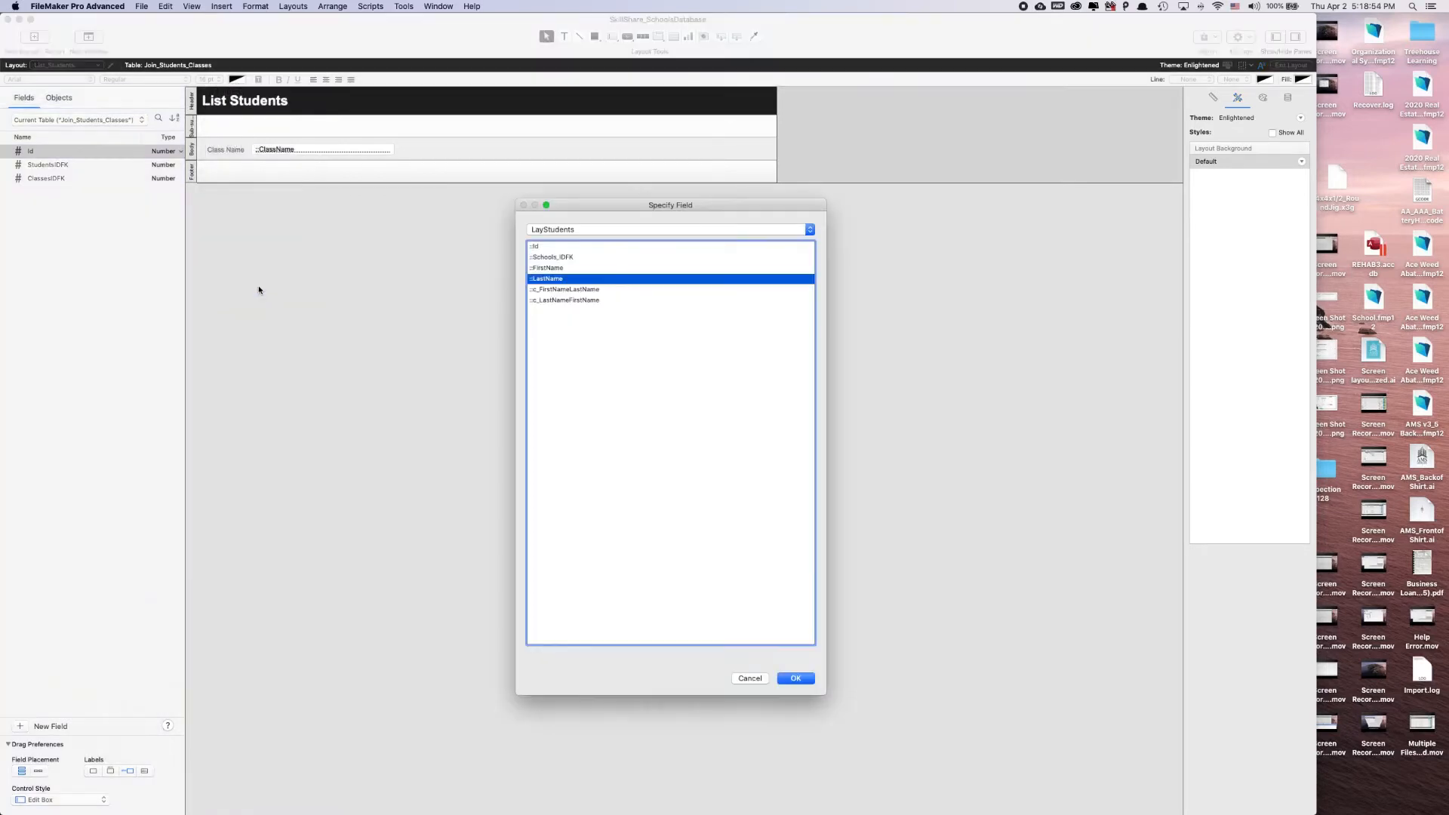
{"action": "double_click", "coordinate": [559, 290]}
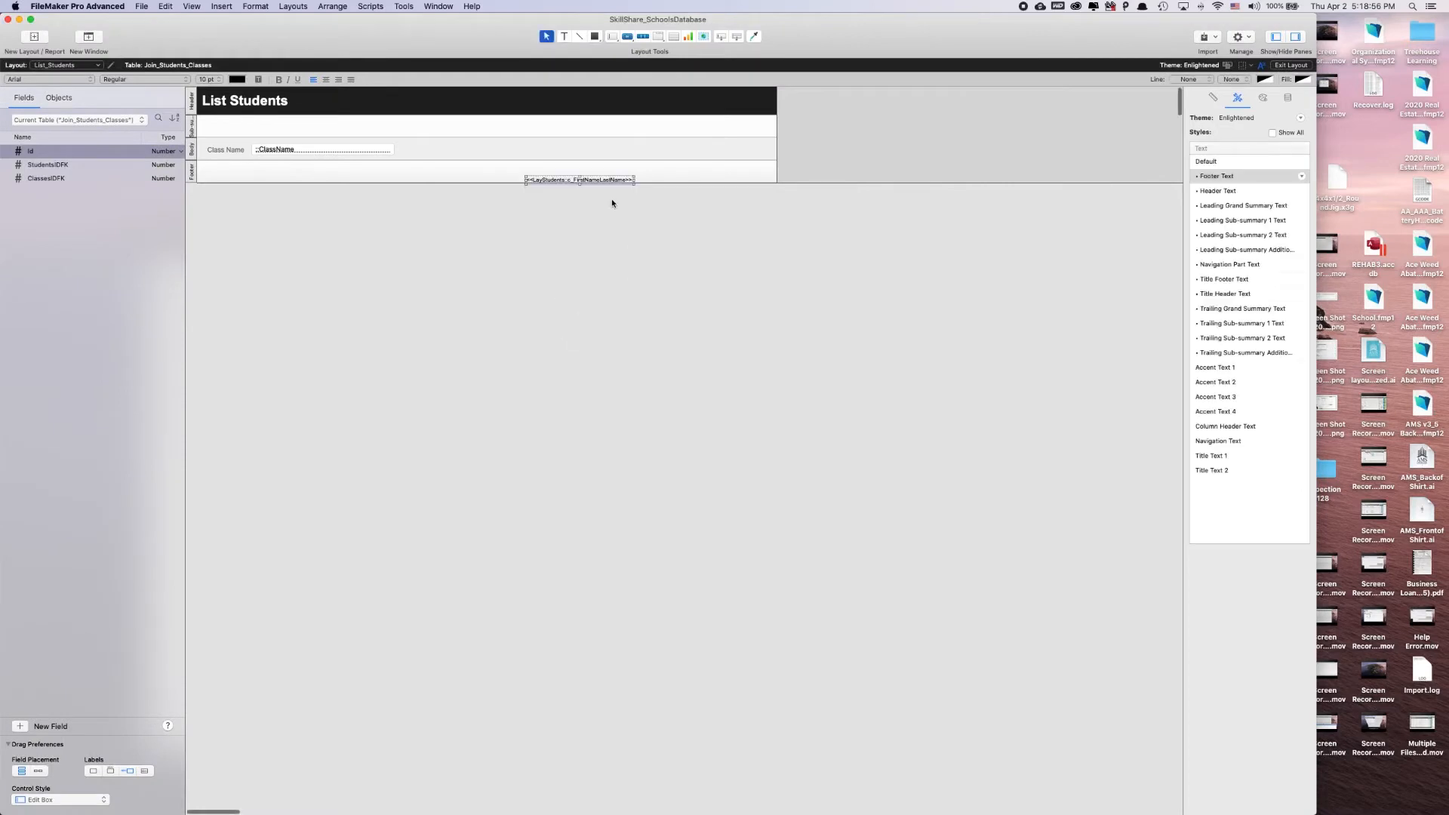
{"action": "left_click_drag", "start_coordinate": [591, 182], "coordinate": [268, 127]}
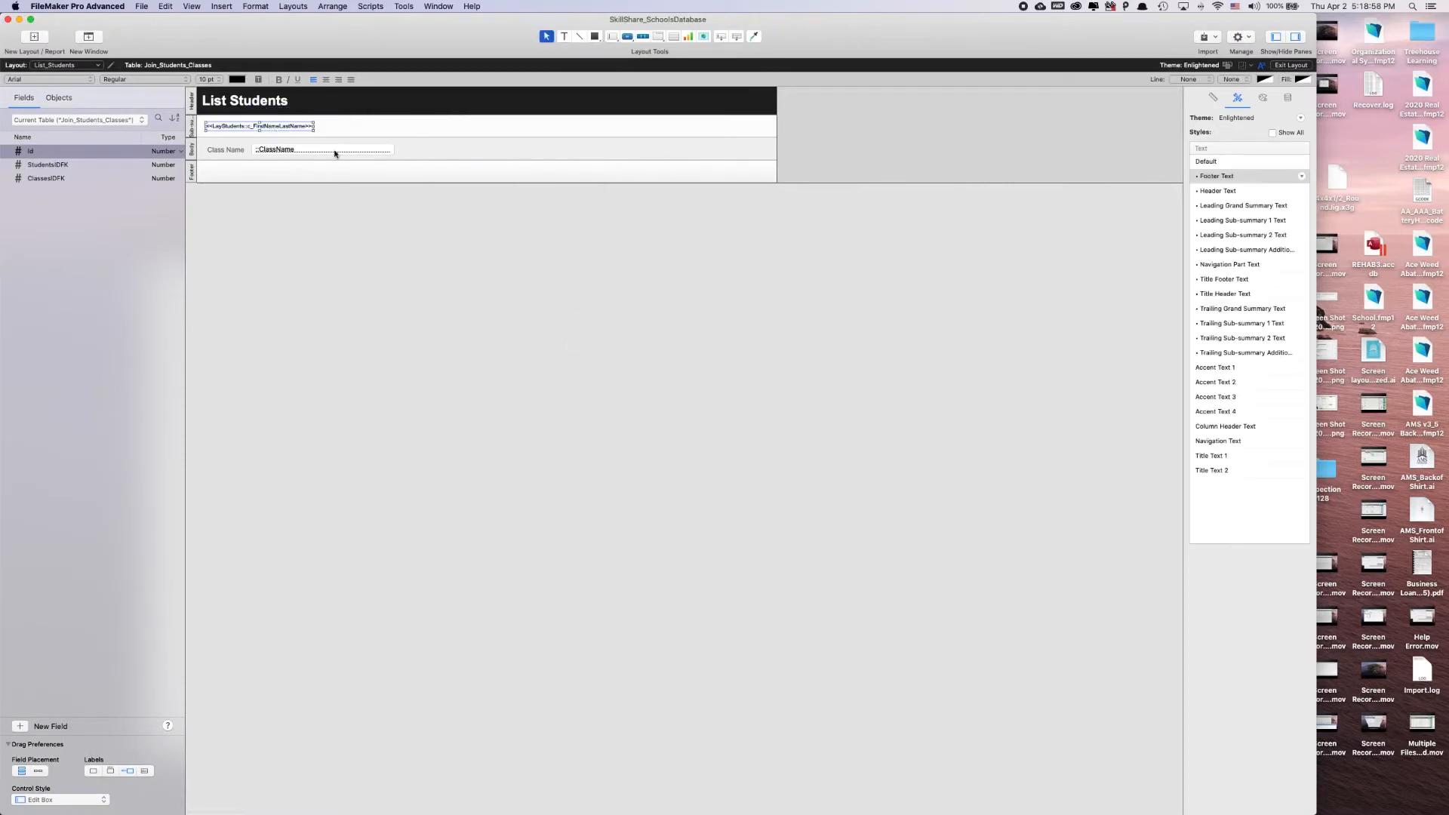
- Apply the Title Text 2 style to the name merge field, widen it to fit its text, and nudge it up slightly
{"action": "left_click", "coordinate": [1215, 455]}
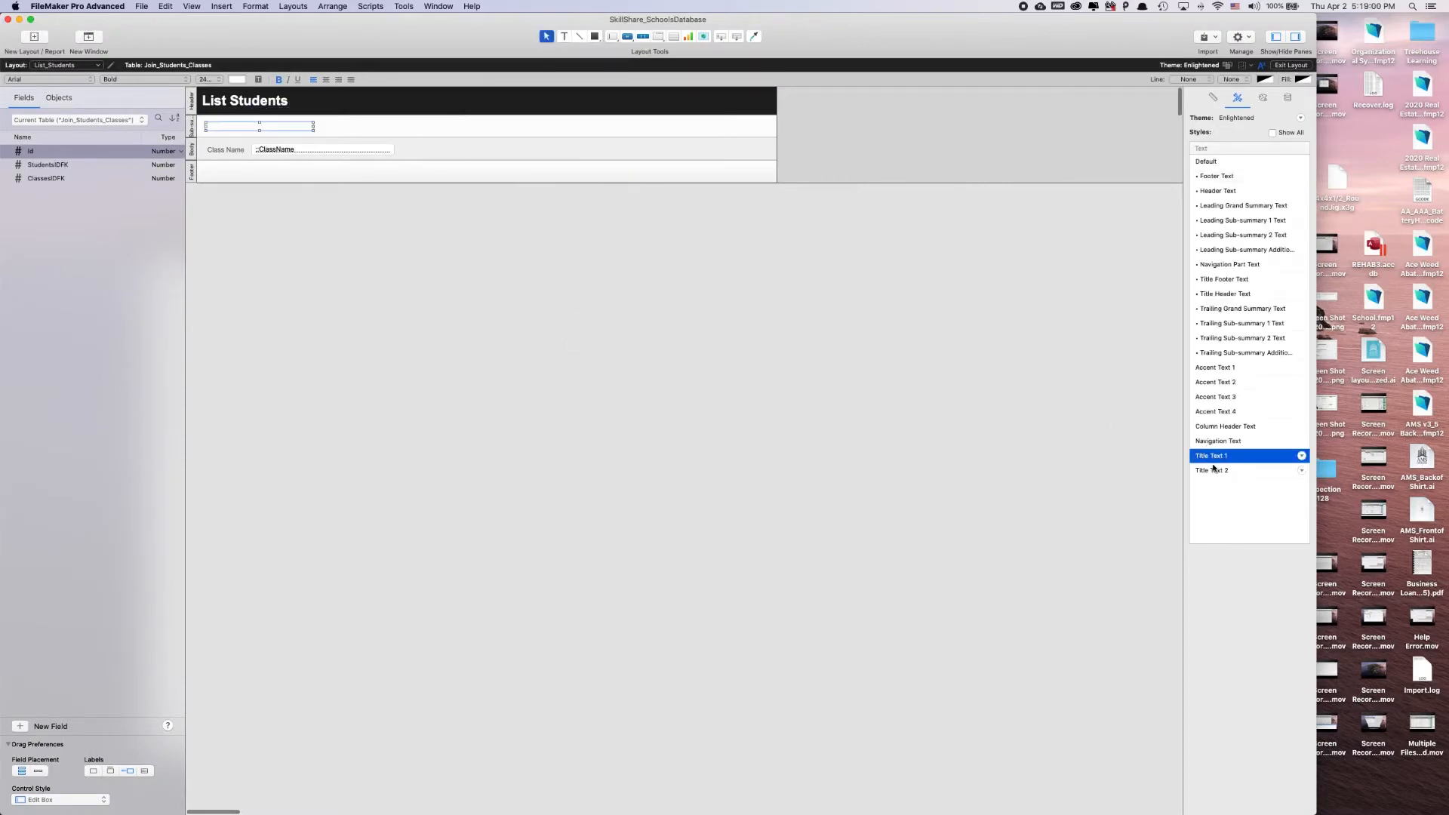
{"action": "left_click", "coordinate": [1213, 471]}
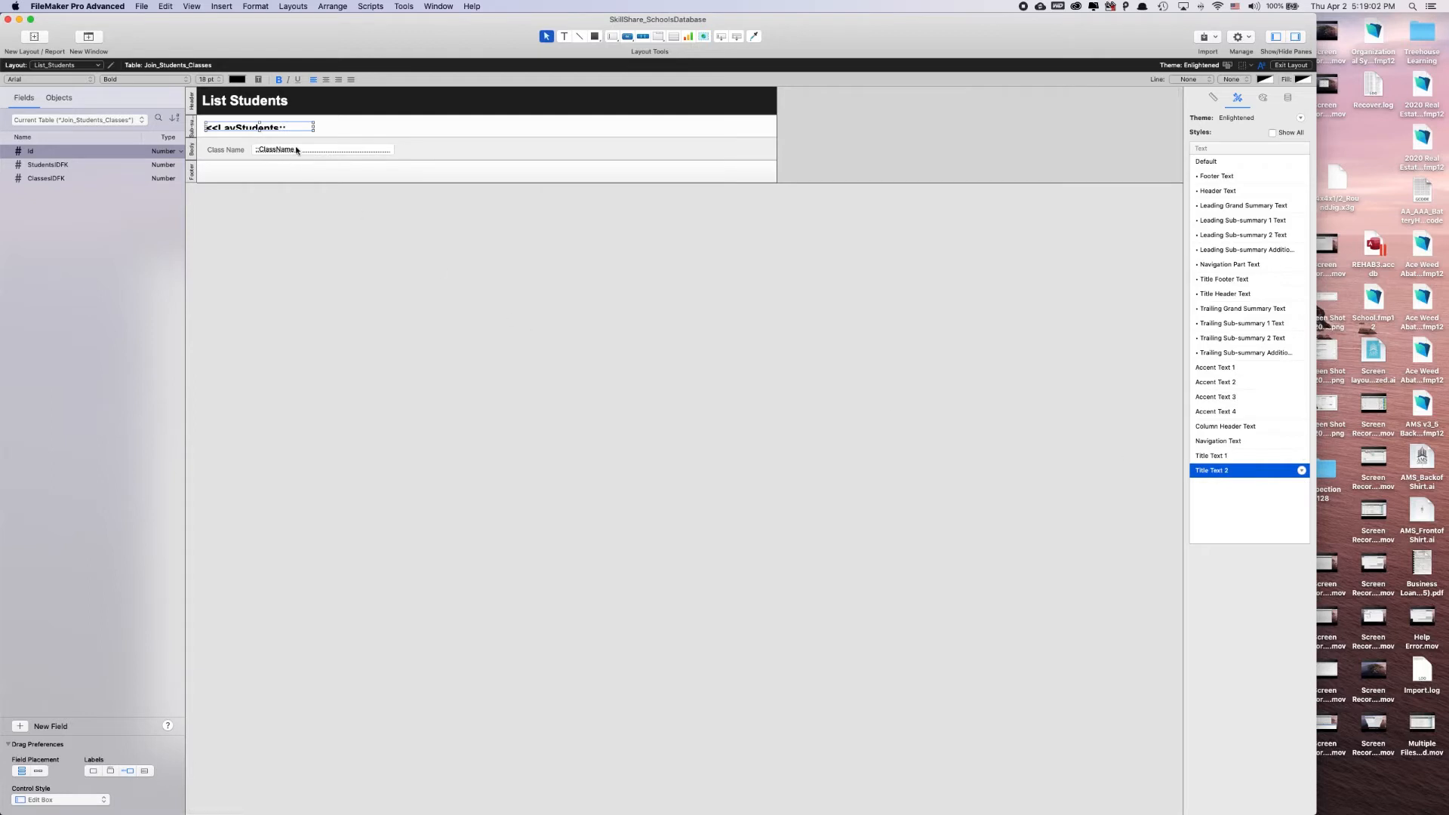
{"action": "left_click_drag", "start_coordinate": [312, 131], "coordinate": [460, 132]}
{"action": "left_click_drag", "start_coordinate": [264, 129], "coordinate": [265, 125]}
- Indent the Class Name label and its field together beneath the student name
{"action": "left_click", "coordinate": [339, 200]}
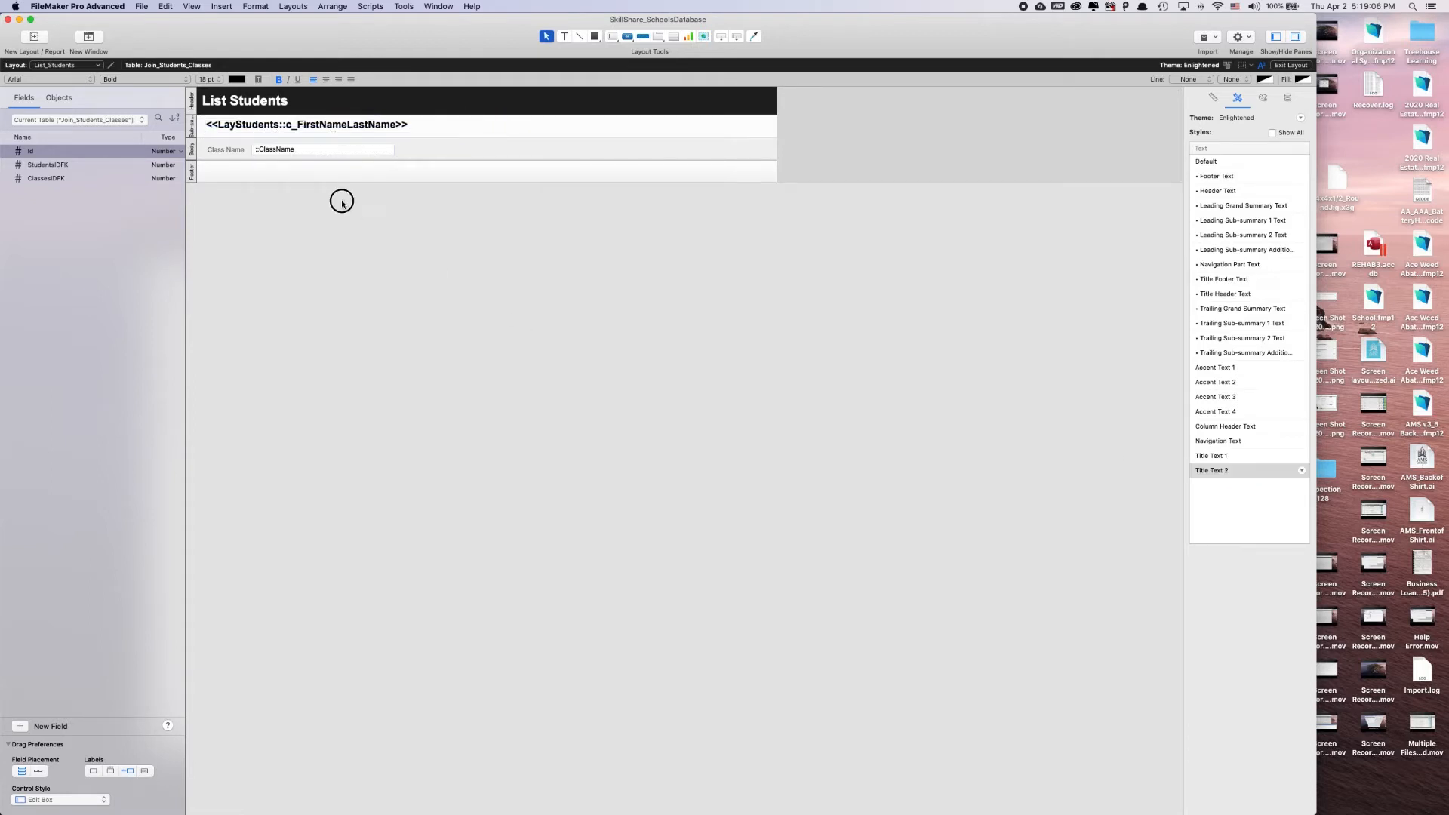
{"action": "left_click_drag", "start_coordinate": [418, 157], "coordinate": [237, 148]}
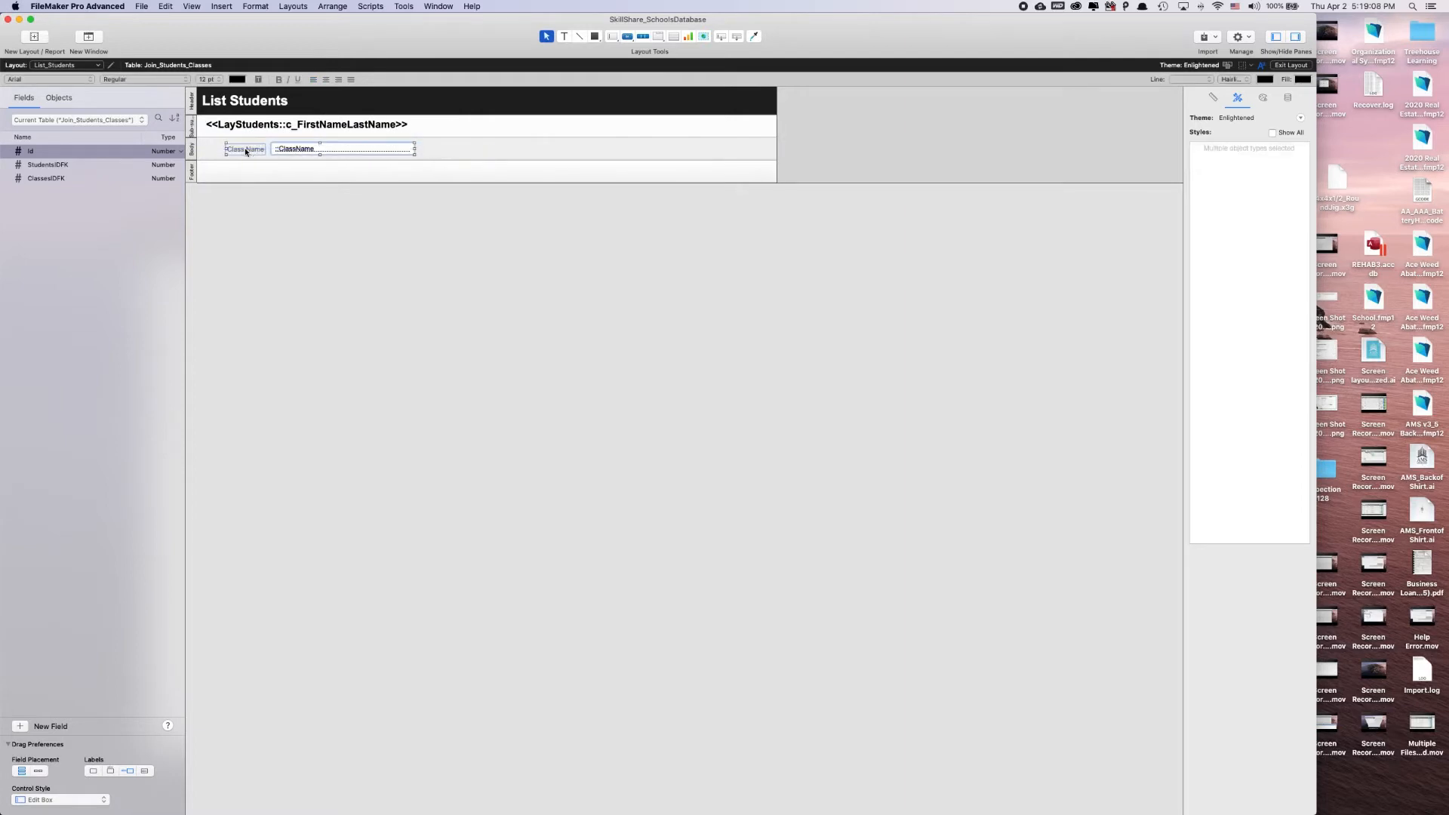
{"action": "left_click", "coordinate": [255, 207]}
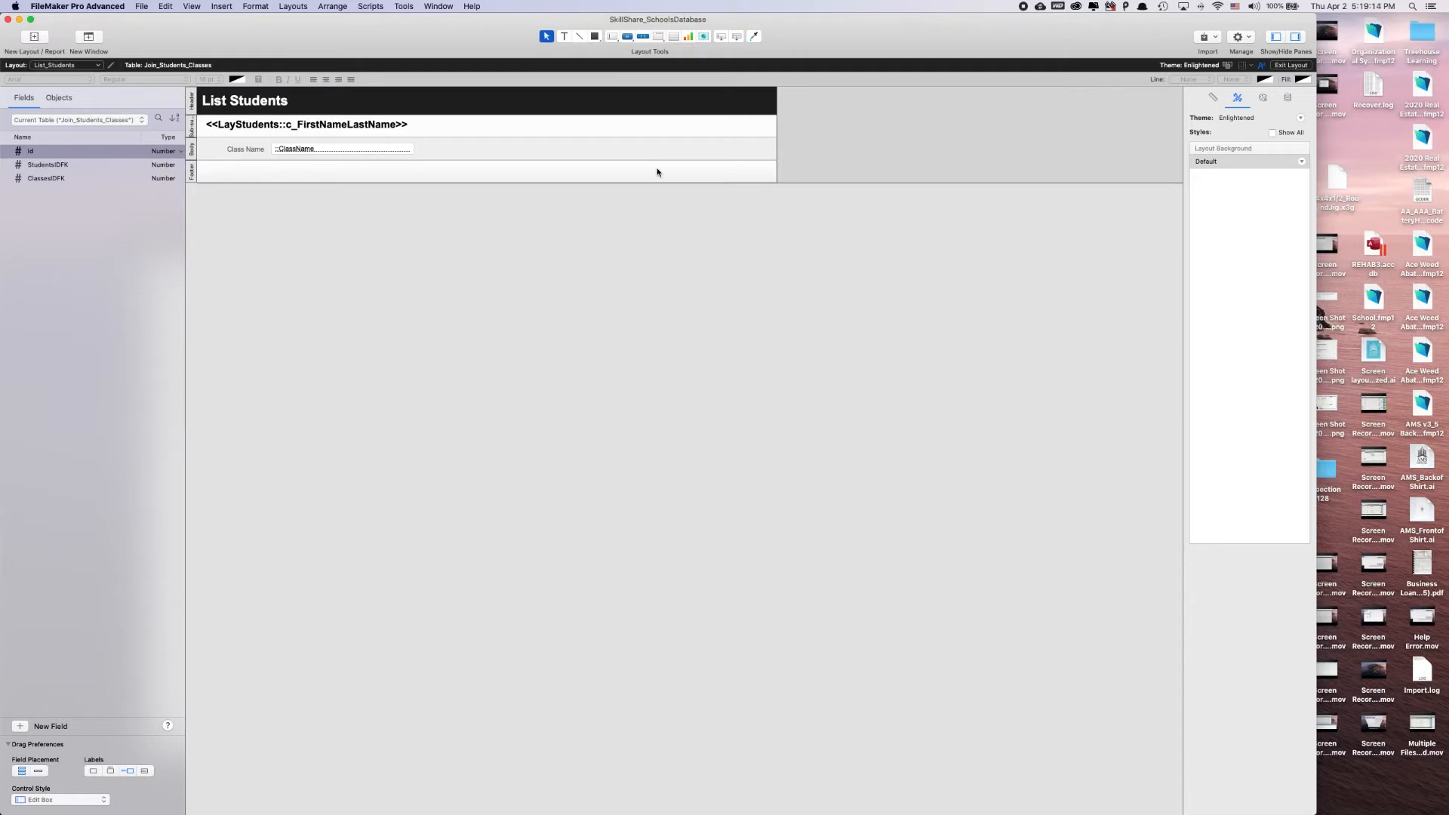
- Draw a button about 127 pt wide at the header's right end and label it "Sort by Student"
{"action": "left_click", "coordinate": [627, 37]}
{"action": "left_click_drag", "start_coordinate": [767, 92], "coordinate": [694, 111]}
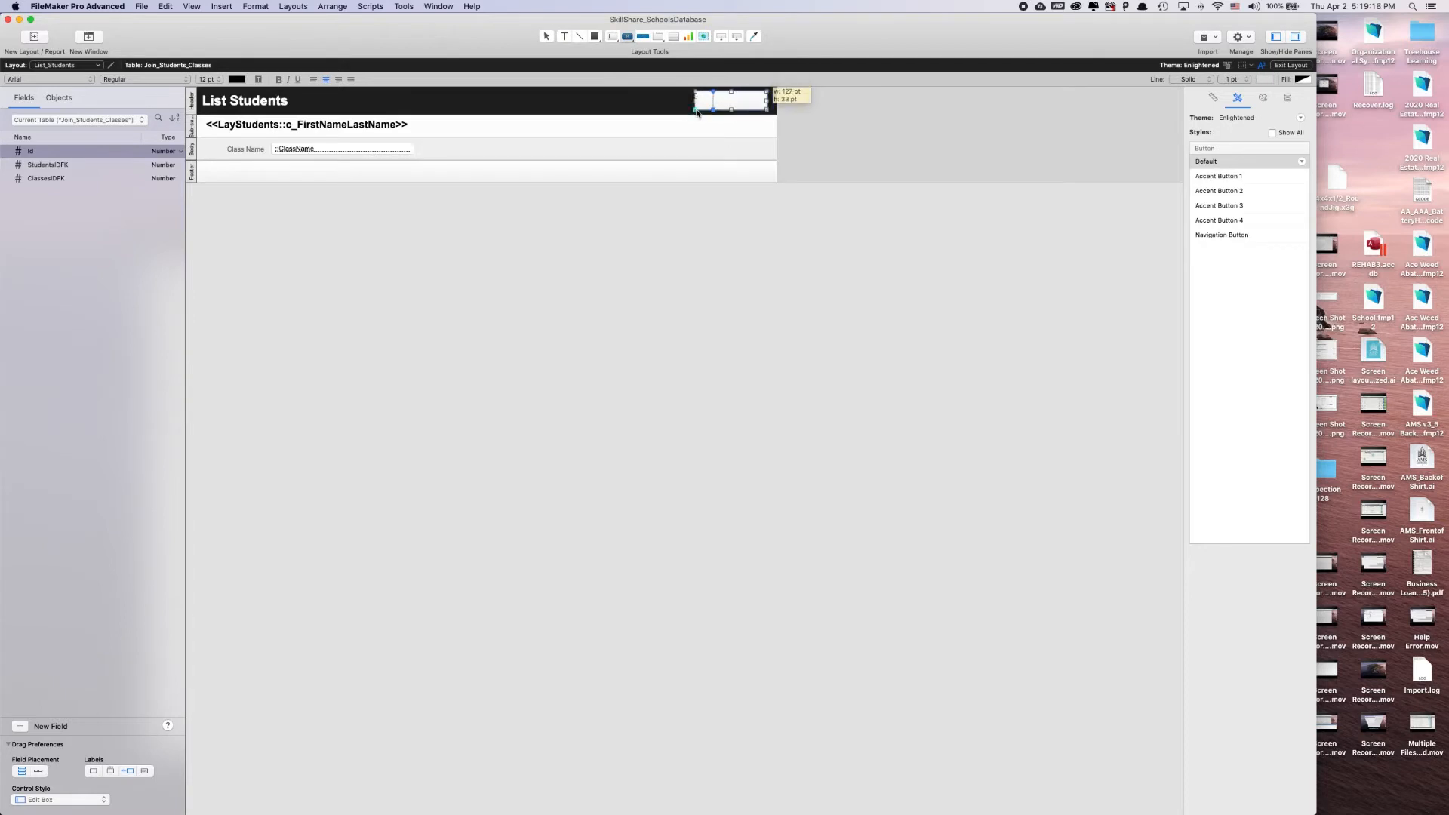
{"action": "type", "text": "S"}
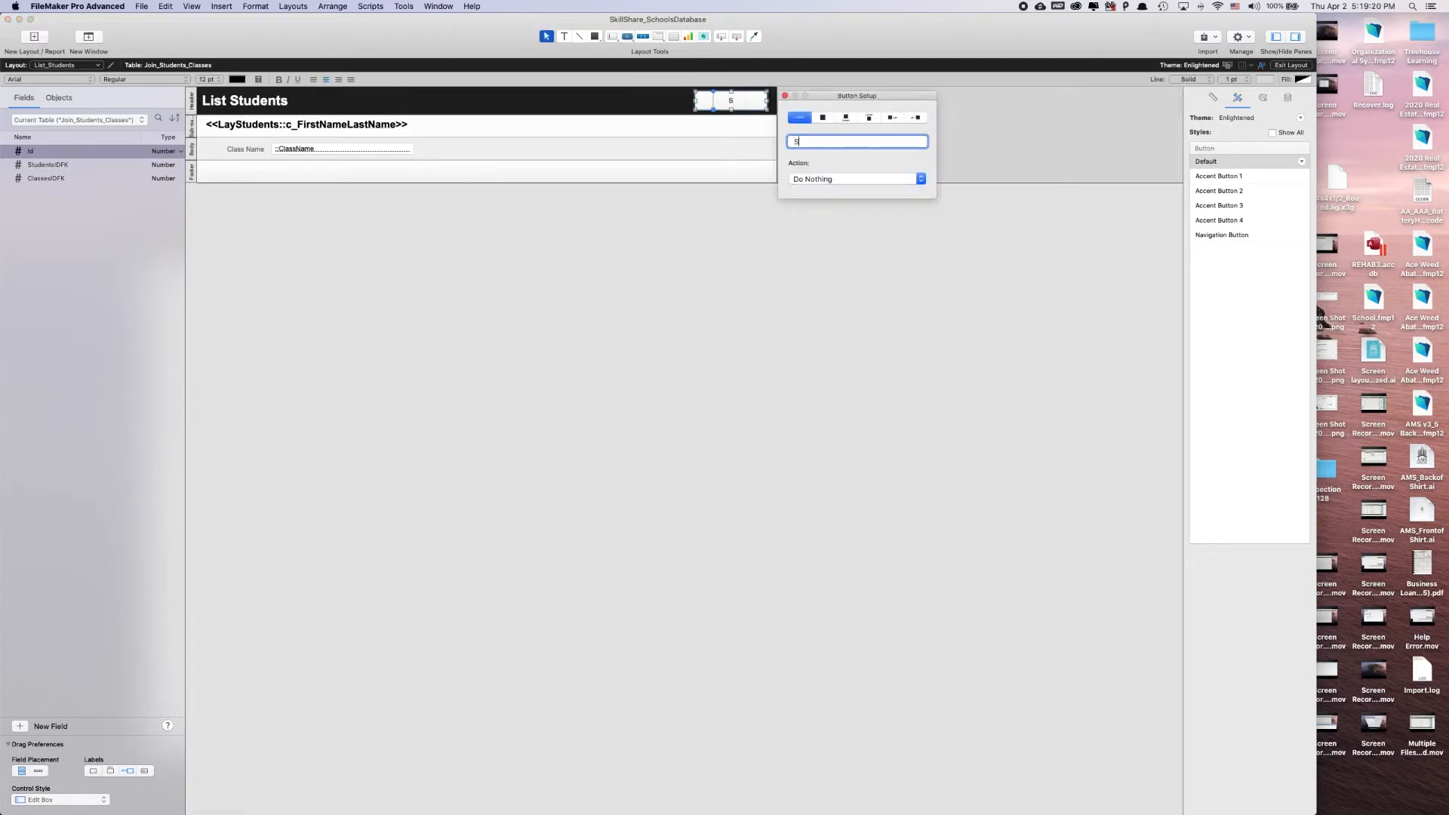
{"action": "type", "text": "ort by Student"}
{"action": "key", "text": "super+a"}
- Close the button setup with no action assigned and apply the Accent Button 1 style to the Sort by Student button
{"action": "left_click", "coordinate": [813, 181]}
{"action": "left_click", "coordinate": [808, 179]}
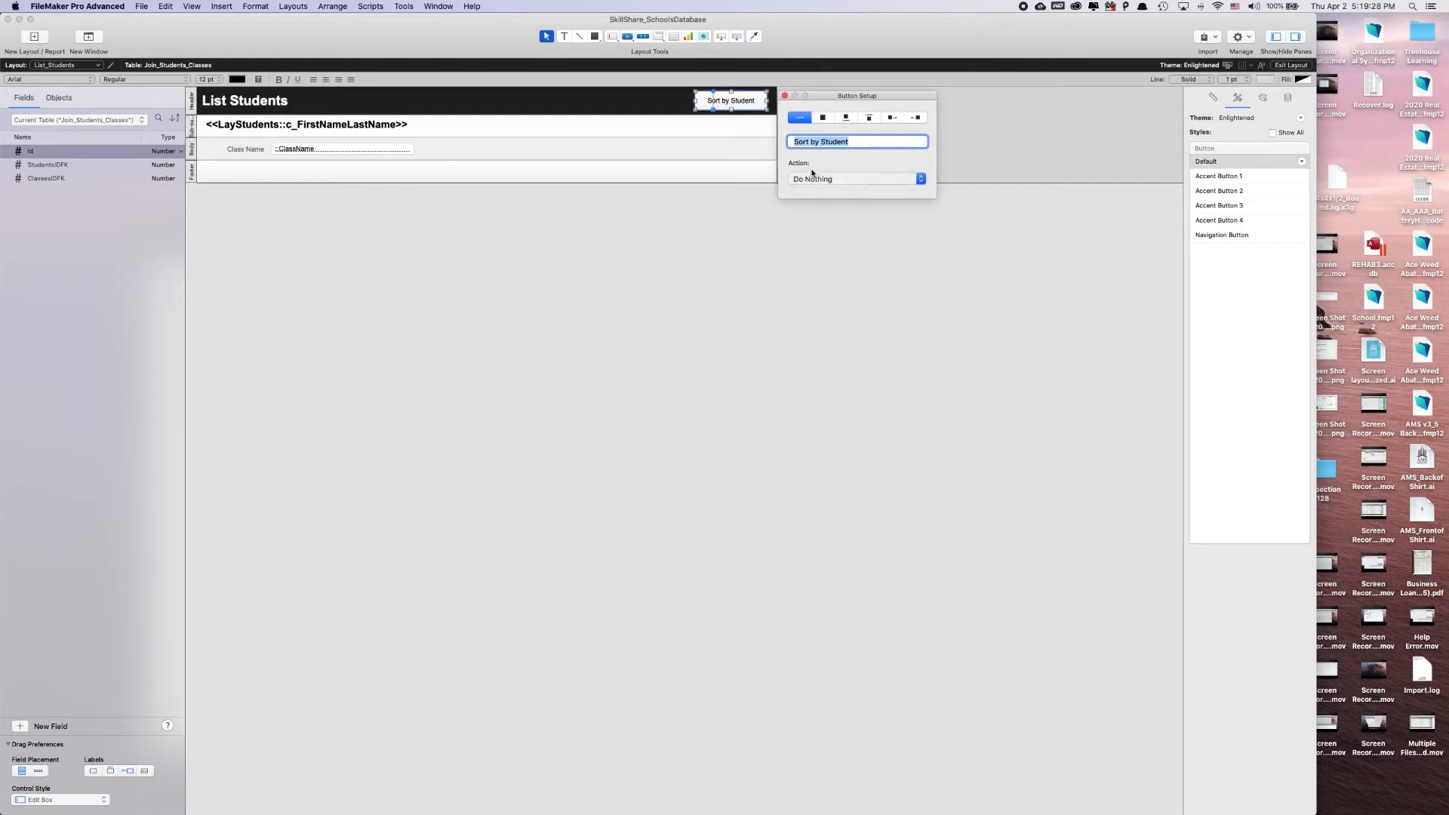
{"action": "left_click", "coordinate": [784, 96]}
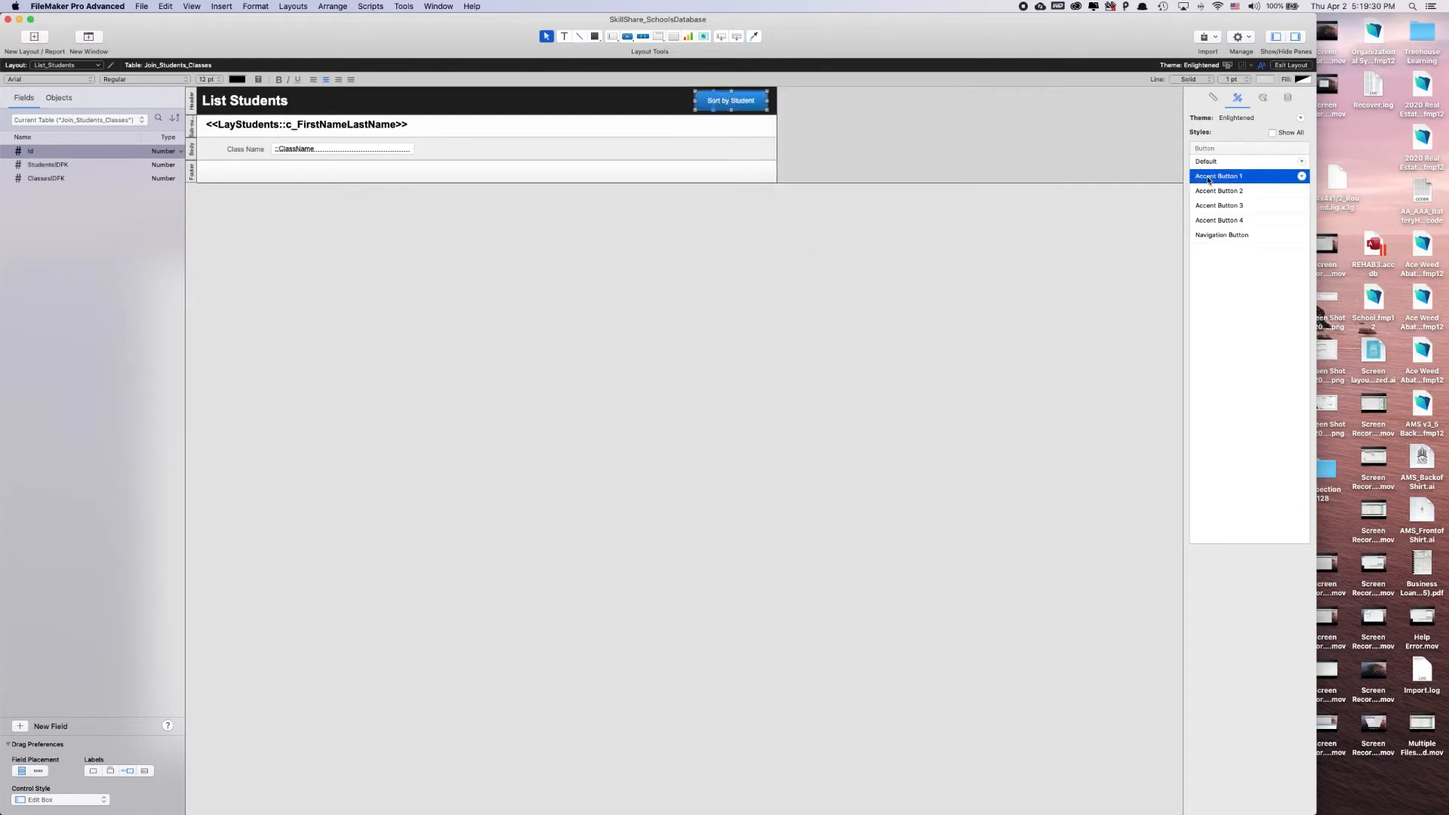
{"action": "left_click", "coordinate": [970, 138]}
- Create a folder named "List Students" in the Script Workspace and move it inside the Layout Students folder
{"action": "key", "text": "super+shift+s"}
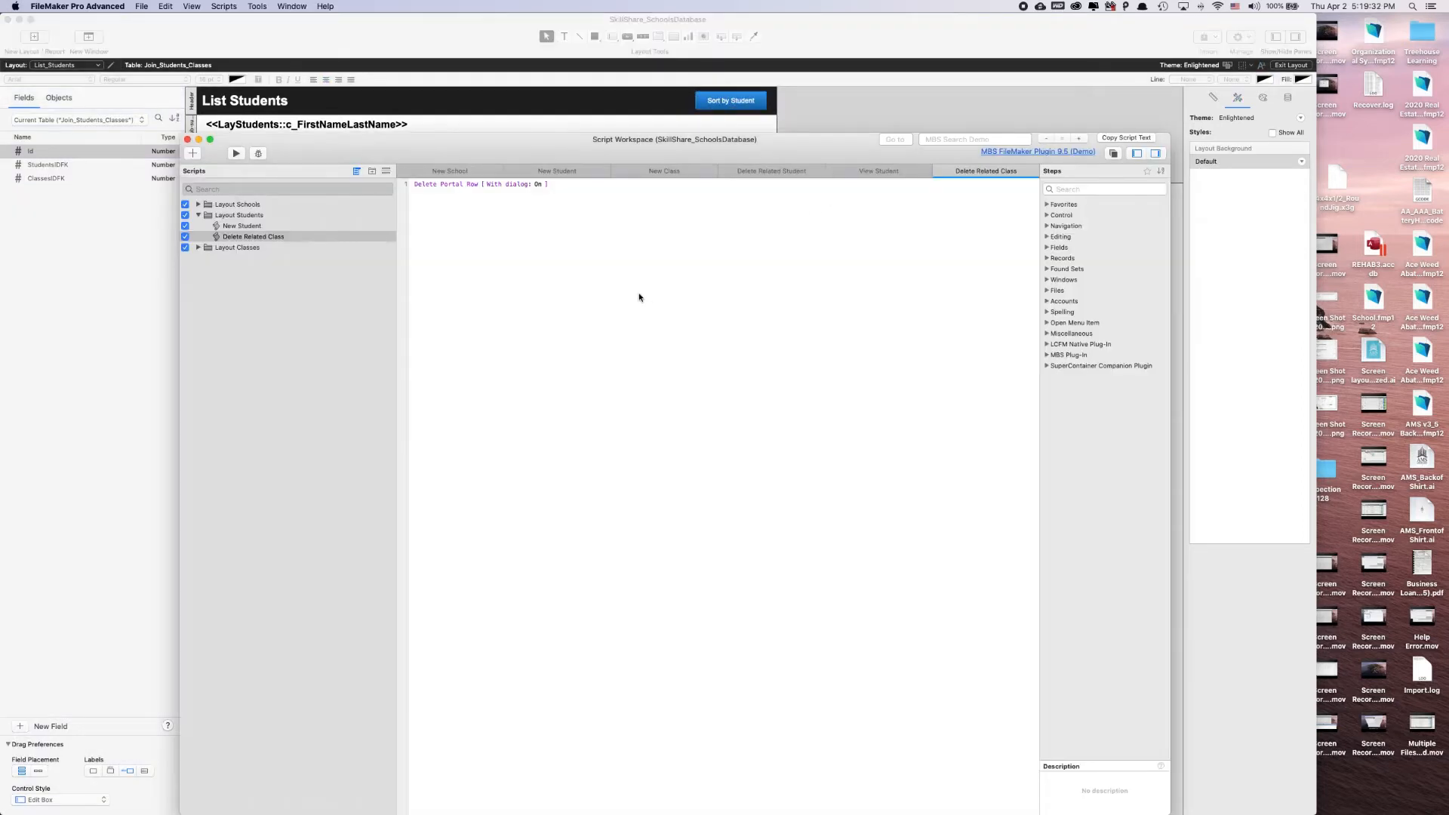
{"action": "left_click", "coordinate": [199, 215]}
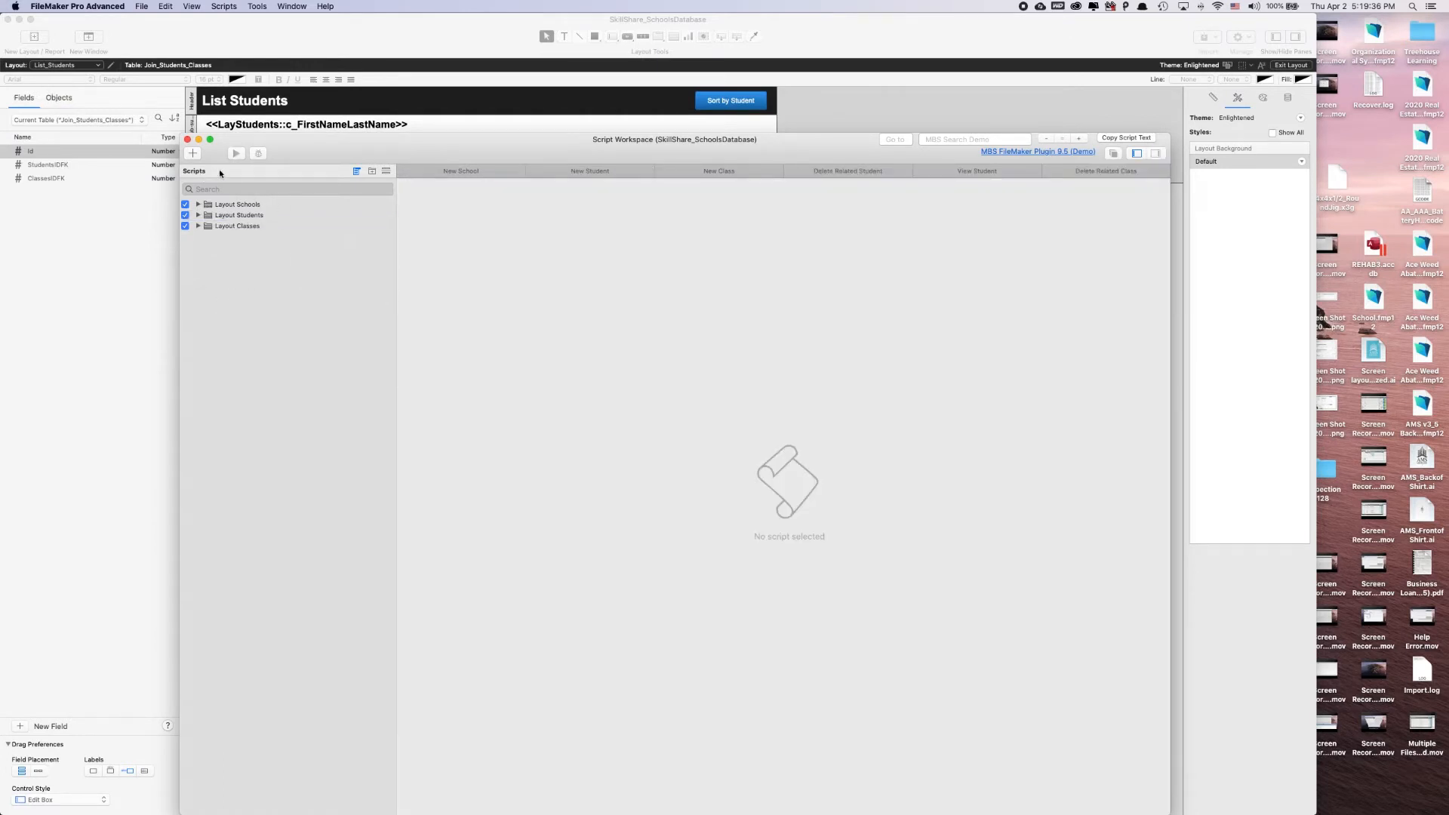
{"action": "left_click", "coordinate": [375, 172]}
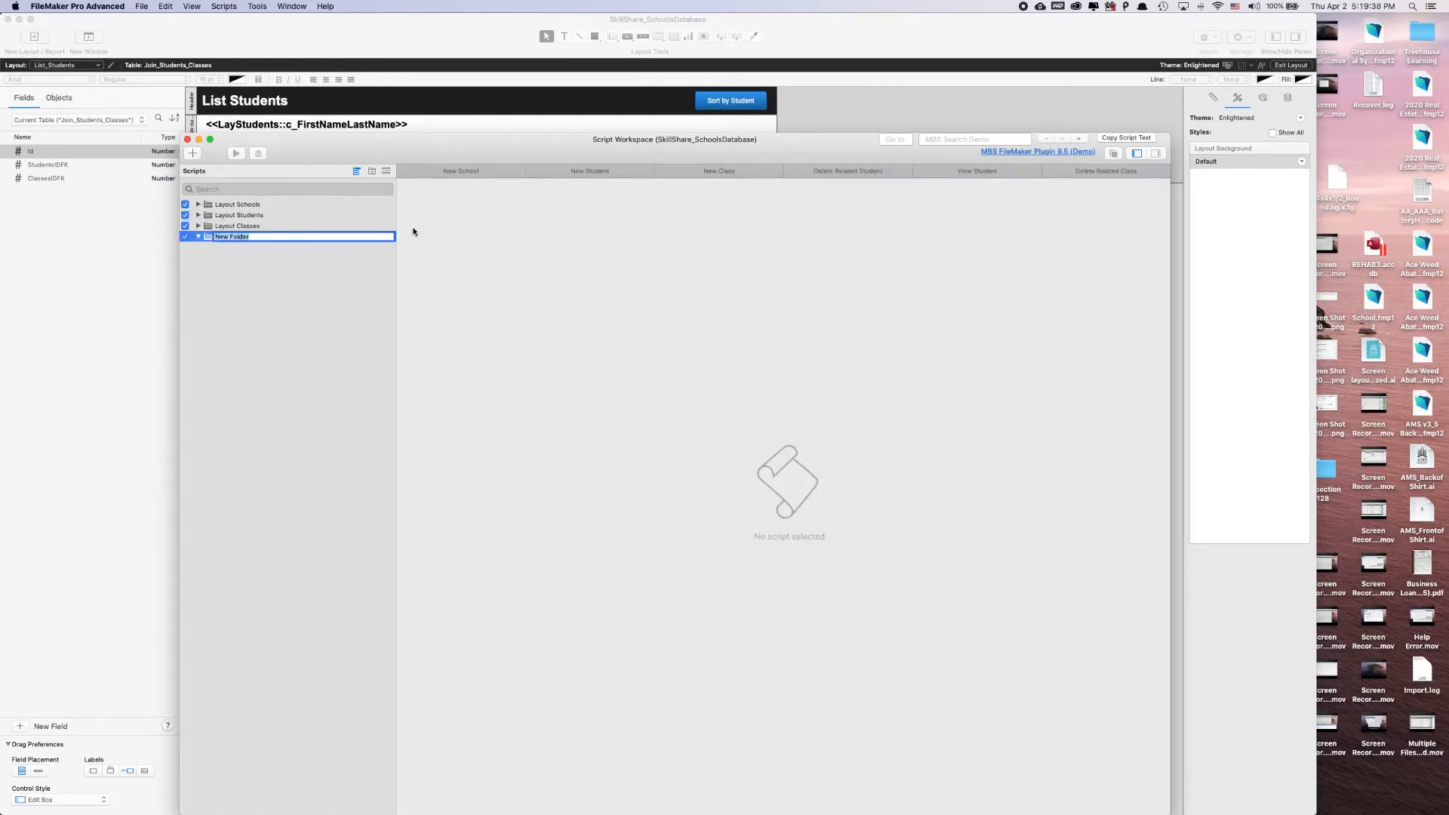
{"action": "type", "text": "List Students"}
{"action": "key", "text": "Return"}
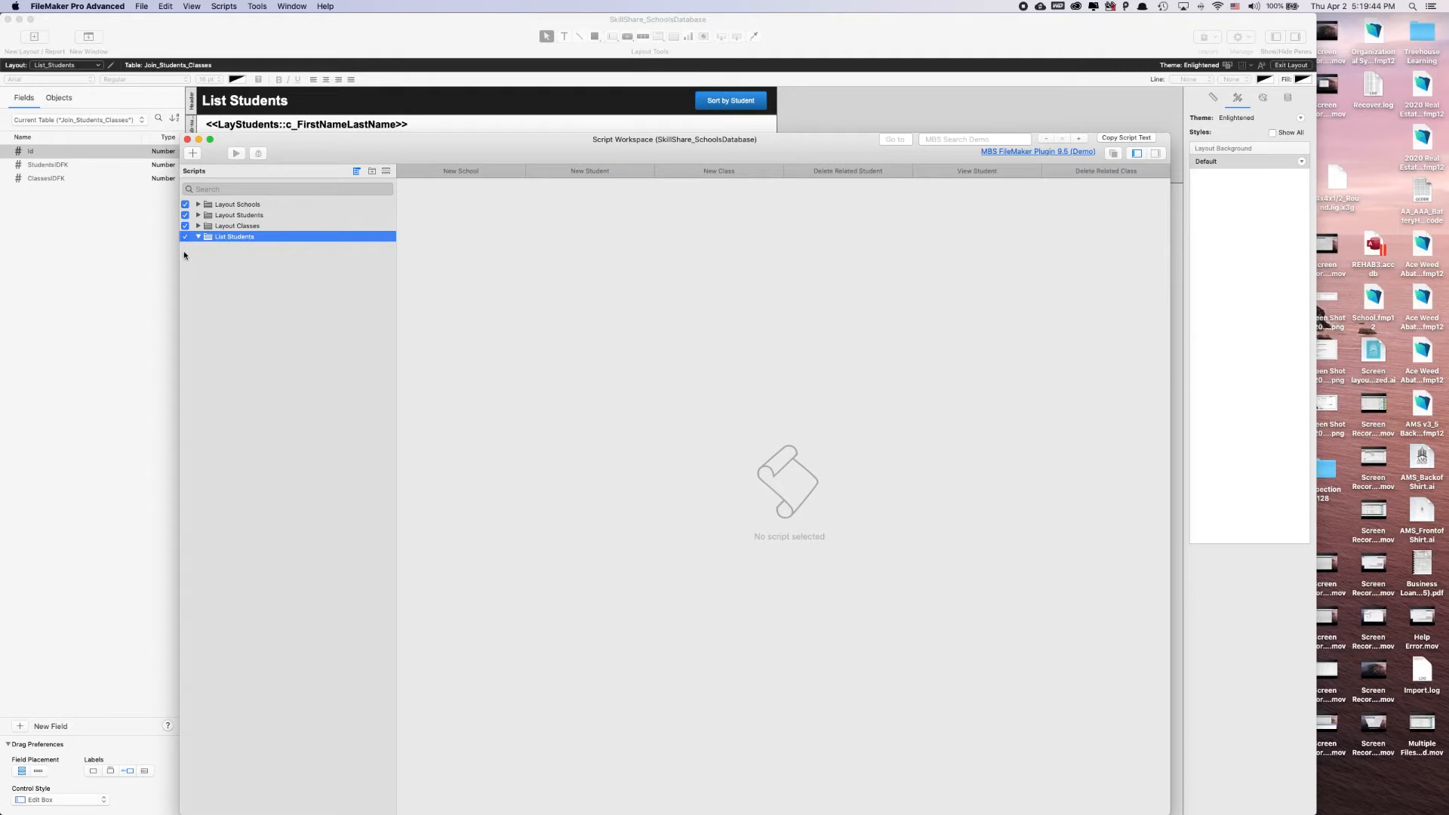
{"action": "left_click_drag", "start_coordinate": [215, 237], "coordinate": [233, 220]}
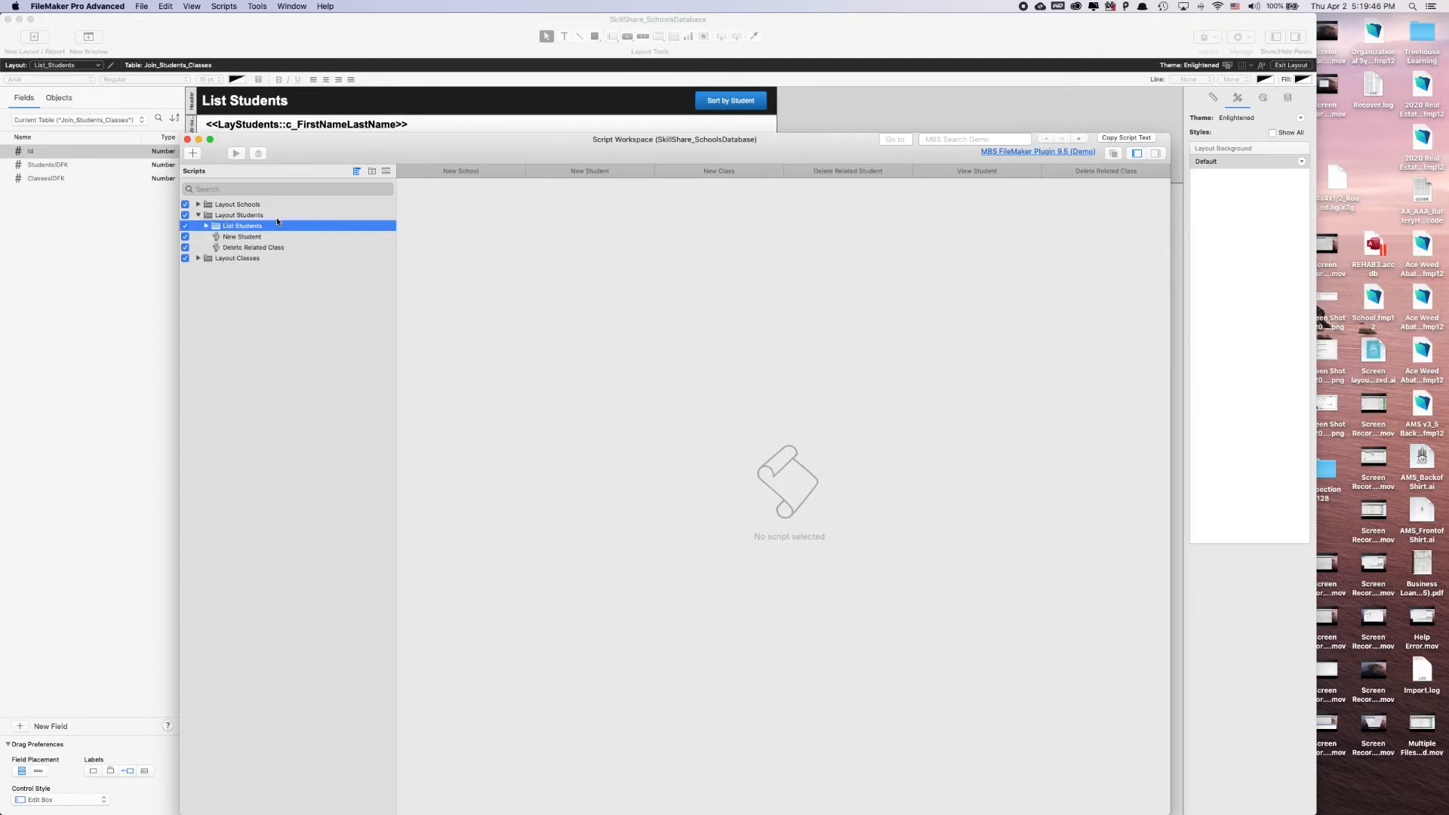
- Move the List Students script folder out of Layout Students to the top level and expand it
{"action": "left_click", "coordinate": [249, 286]}
{"action": "left_click", "coordinate": [199, 215]}
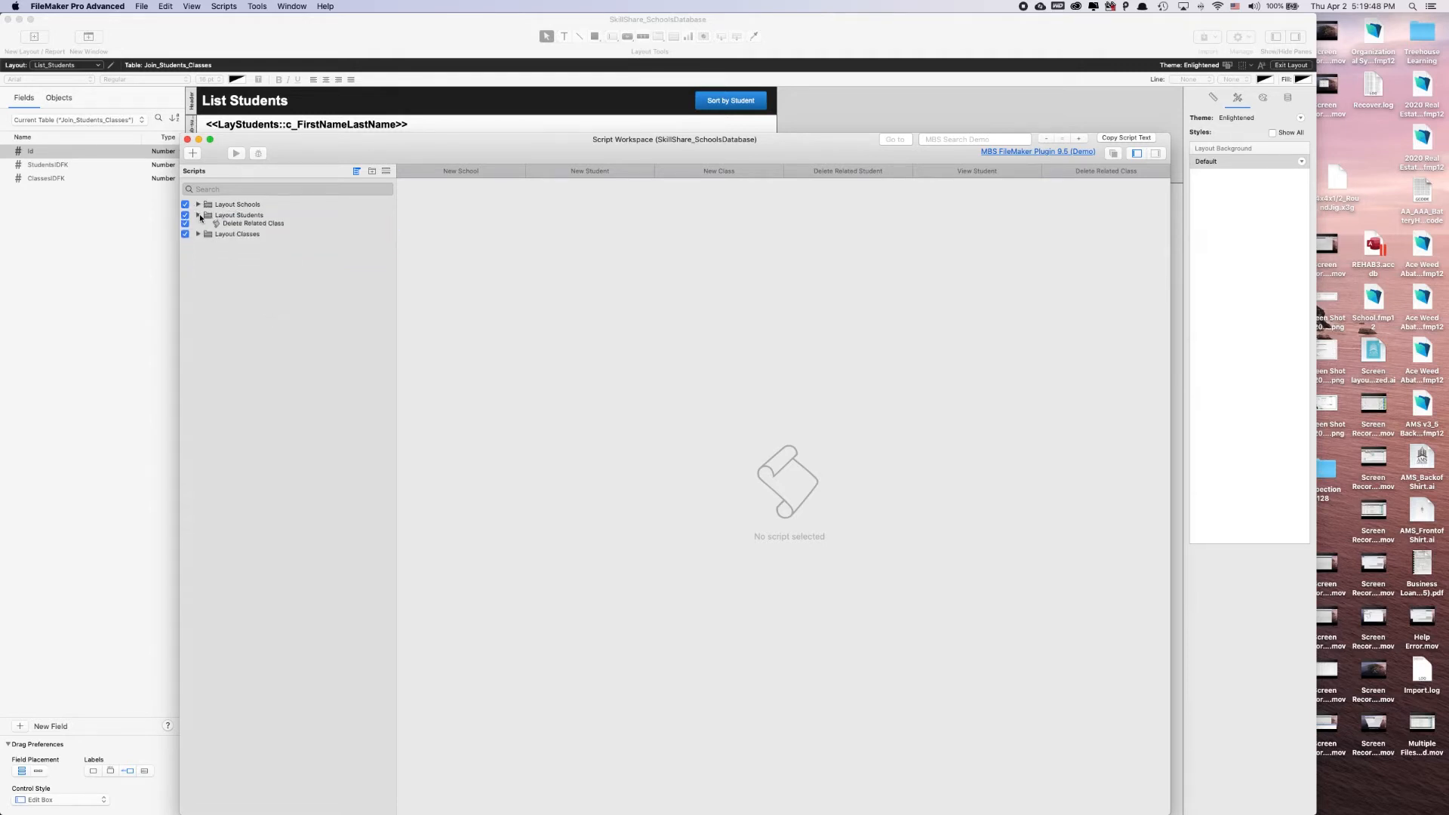
{"action": "left_click", "coordinate": [199, 216]}
{"action": "mouse_move", "coordinate": [214, 226]}
{"action": "left_mouse_down"}
{"action": "mouse_move", "coordinate": [196, 226]}
{"action": "mouse_move", "coordinate": [197, 209]}
{"action": "mouse_move", "coordinate": [199, 231]}
{"action": "left_mouse_up"}
{"action": "left_click", "coordinate": [198, 225]}
- Create a new script named "Sort by Student" inside the List Students folder
{"action": "left_click", "coordinate": [240, 224]}
{"action": "left_click", "coordinate": [198, 158]}
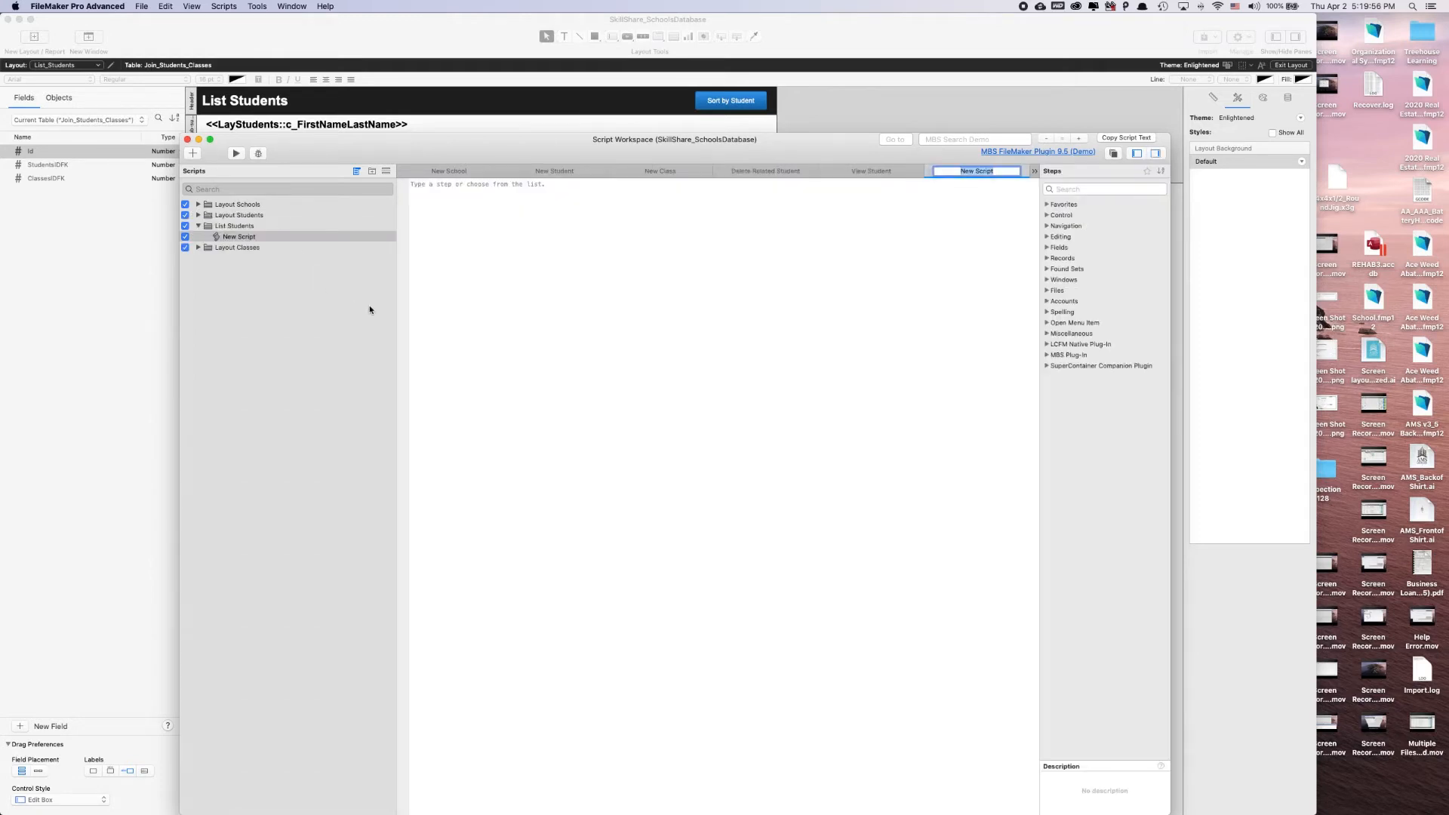
{"action": "type", "text": "Sort by Student"}
{"action": "key", "text": "Return"}
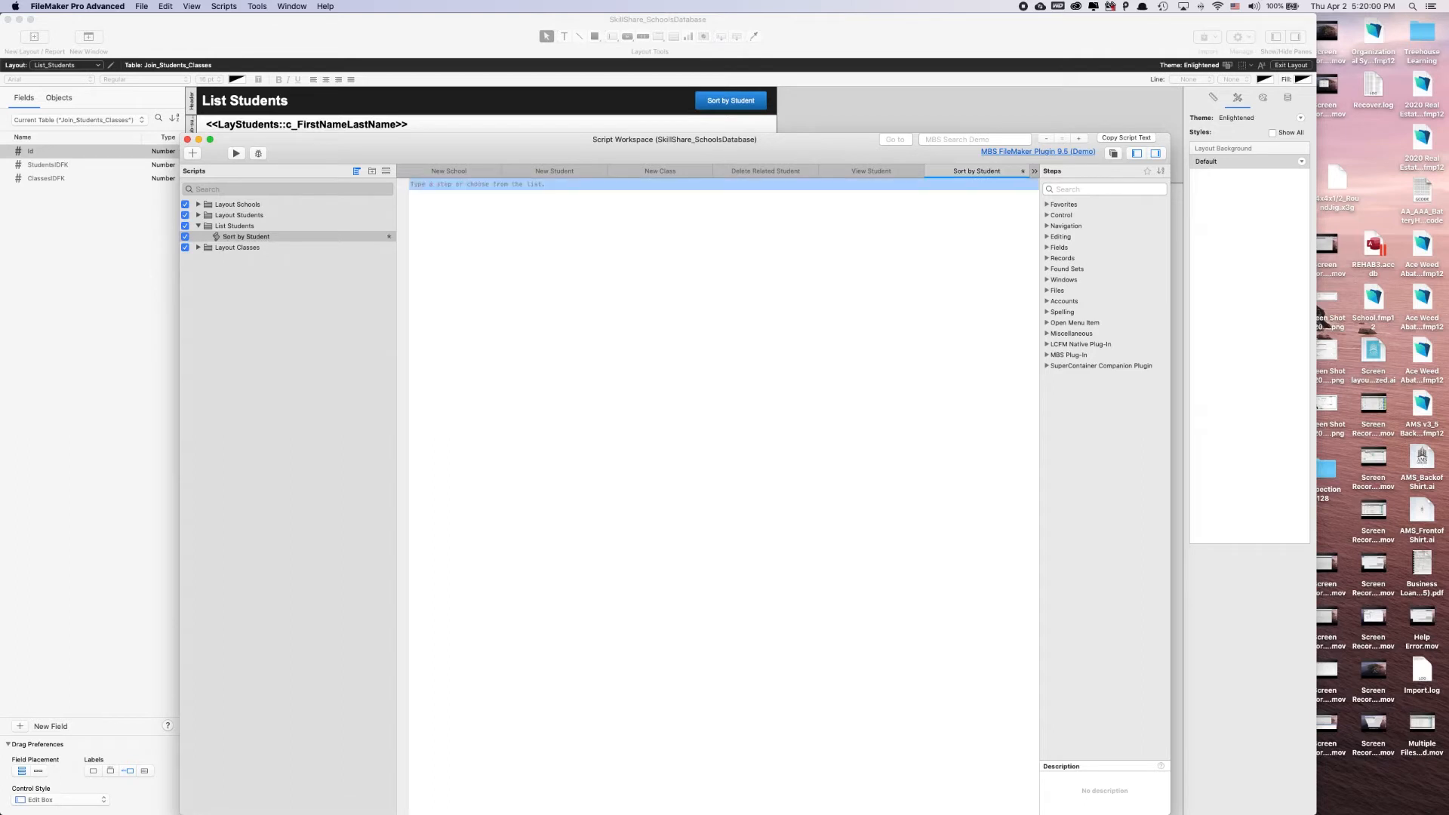
- Add a Sort Records step to the script and set its With dialog option to Off
{"action": "left_click", "coordinate": [478, 311]}
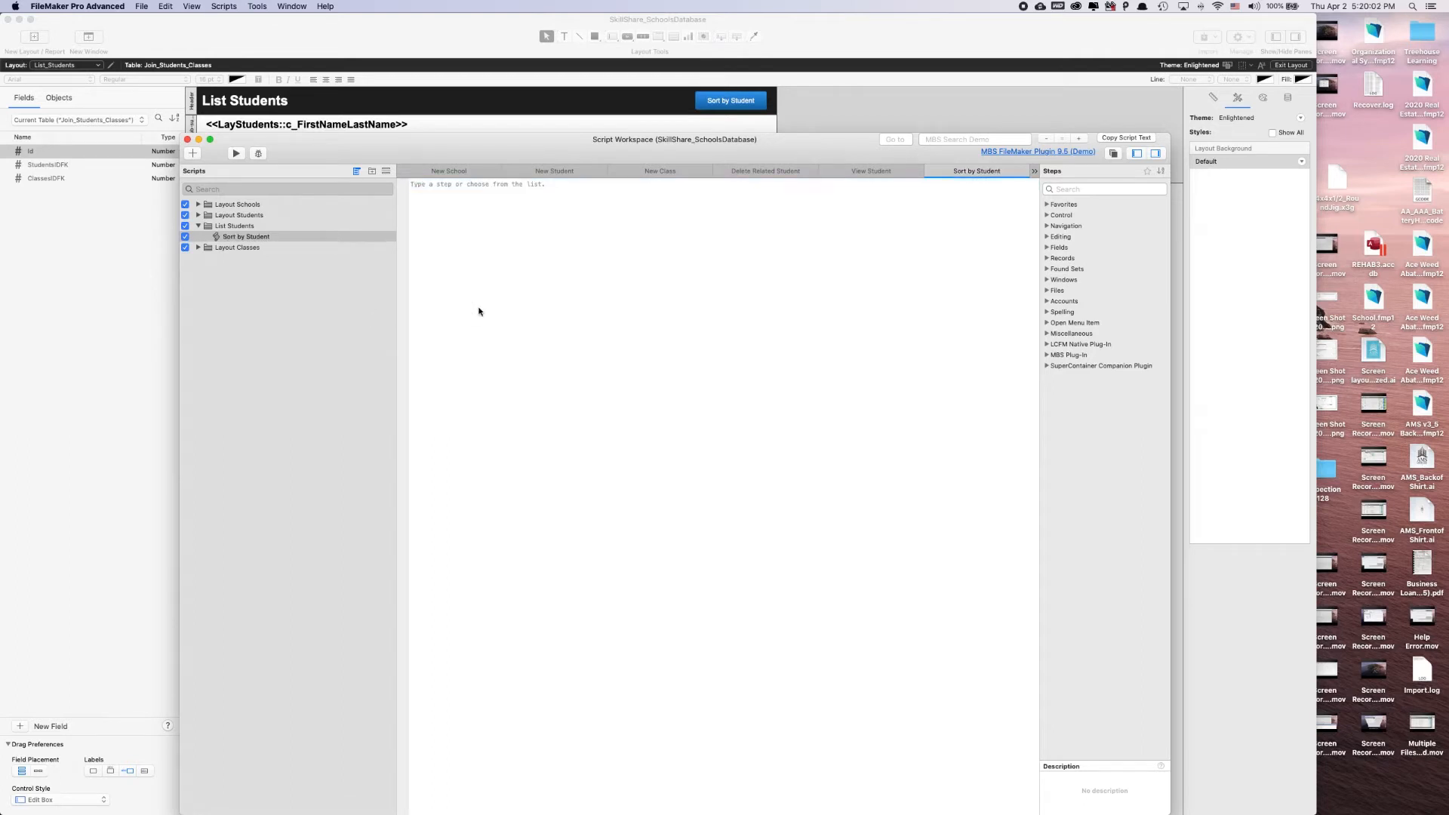
{"action": "type", "text": "sort"}
{"action": "key", "text": "Return"}
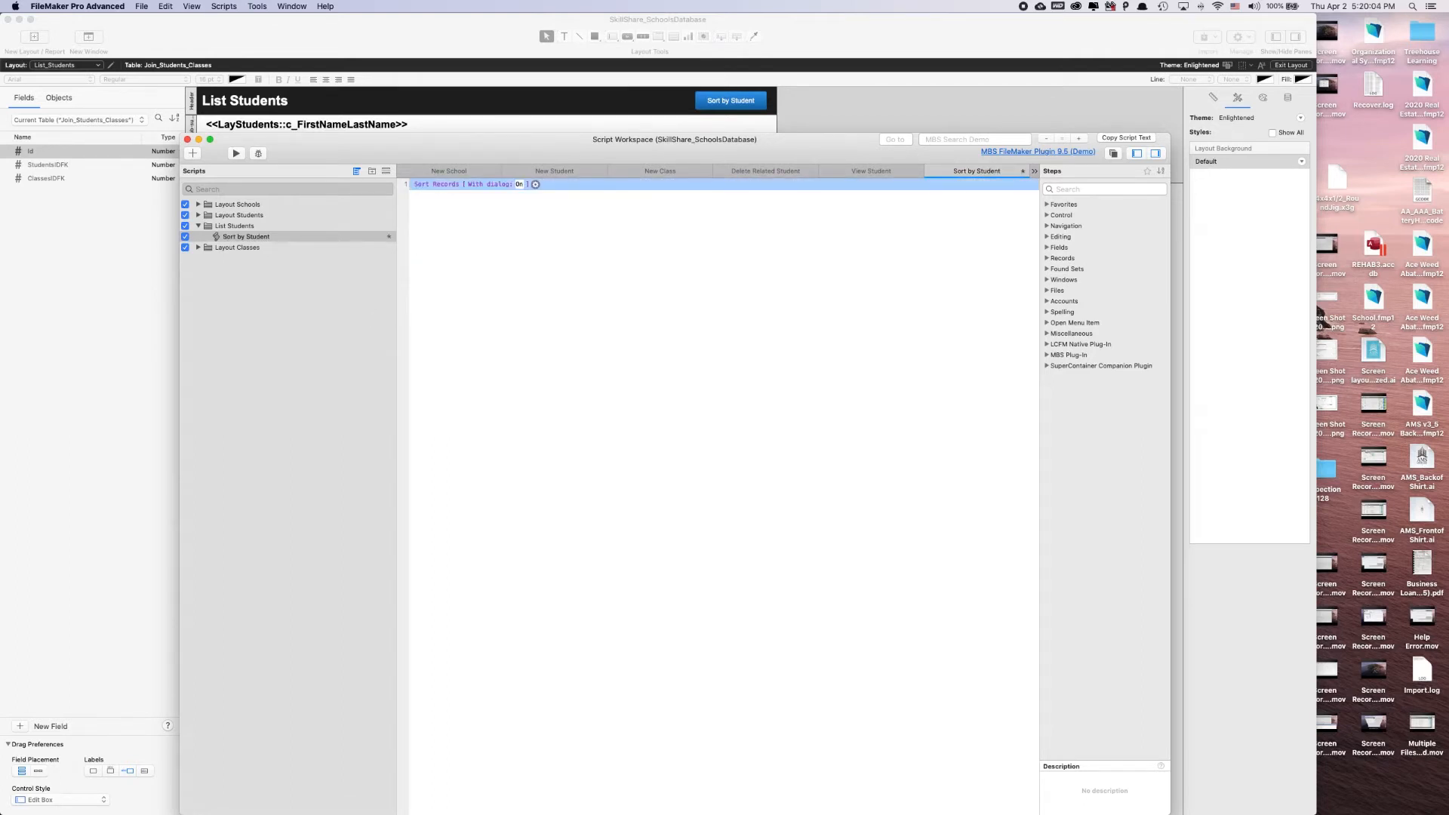
{"action": "left_click", "coordinate": [520, 185]}
{"action": "left_click", "coordinate": [538, 186]}
- Specify LayStudents::c_FirstNameLastName as the sort order for the Sort Records step and save the script
{"action": "left_click", "coordinate": [498, 211]}
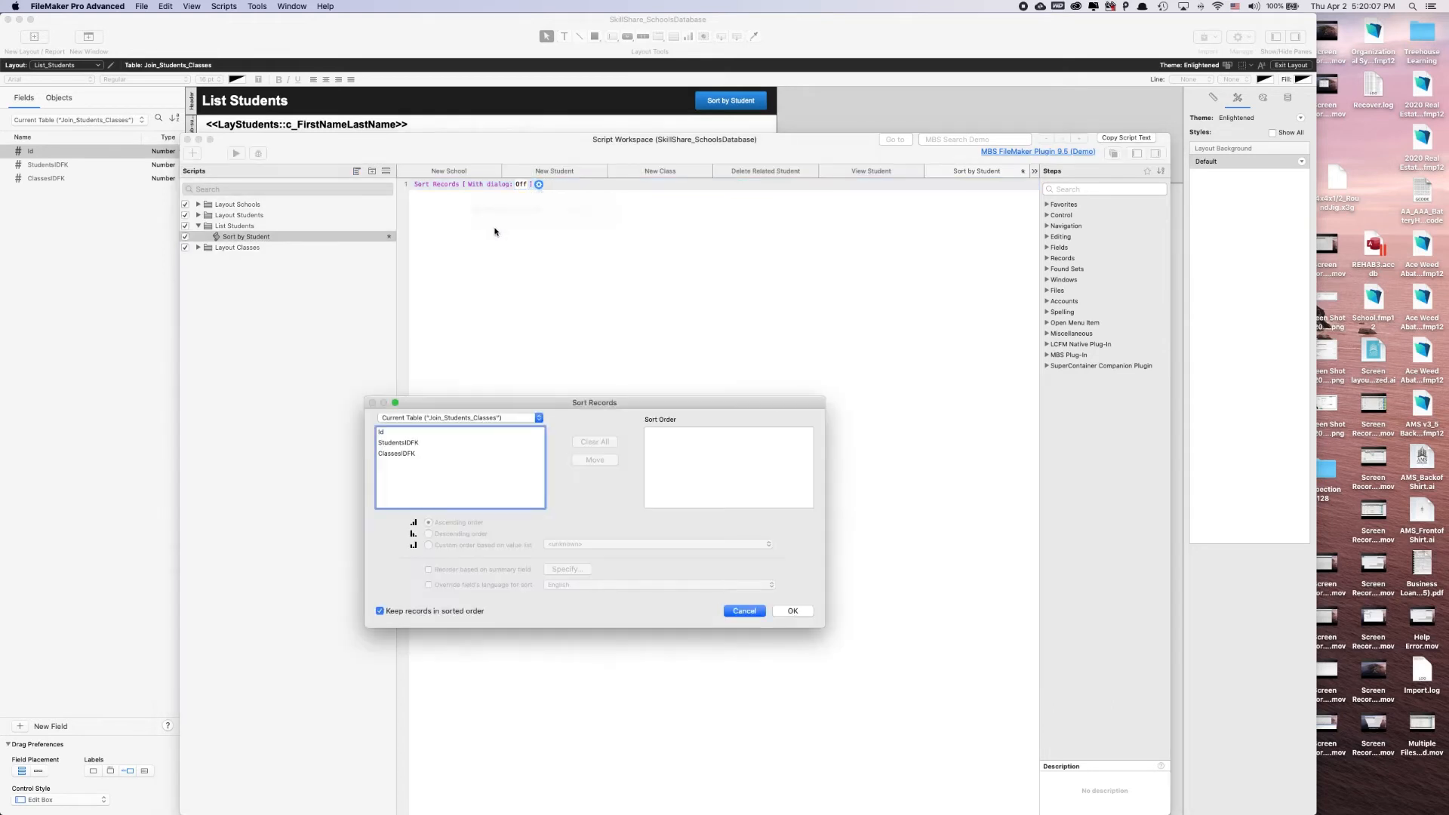
{"action": "left_click", "coordinate": [480, 419]}
{"action": "left_click", "coordinate": [454, 451]}
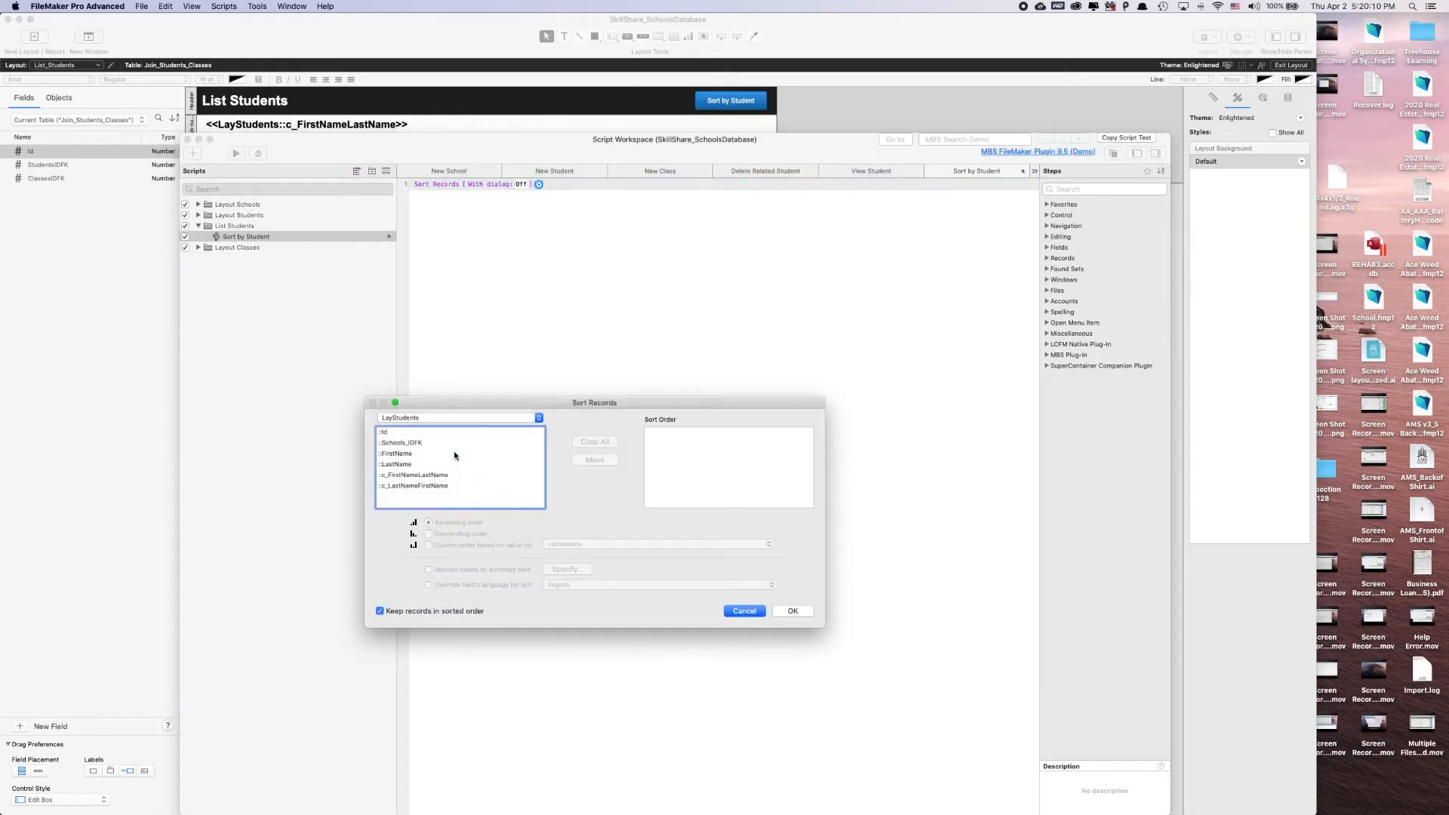
{"action": "left_click", "coordinate": [427, 474]}
{"action": "left_click", "coordinate": [582, 461]}
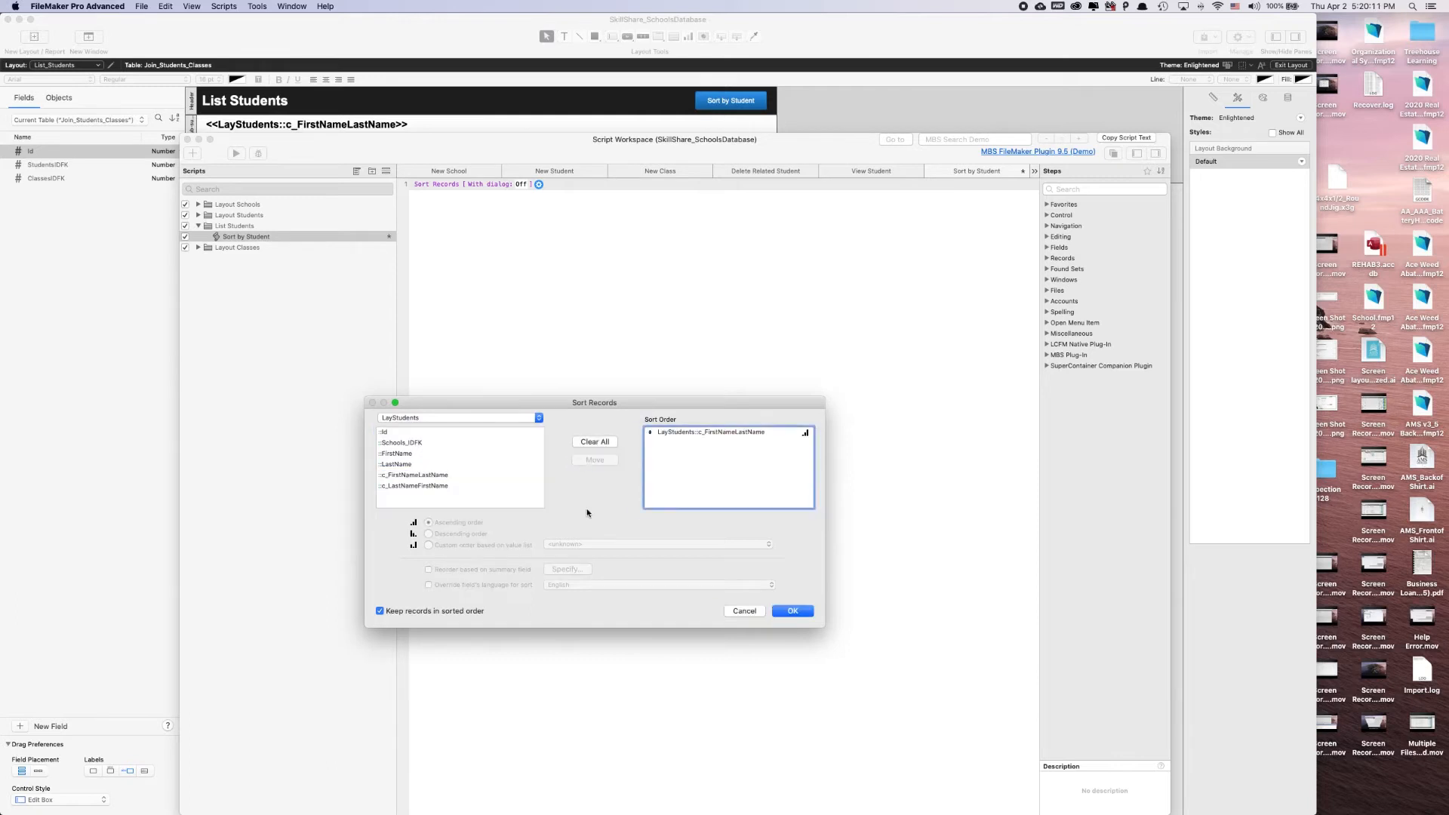
{"action": "left_click", "coordinate": [791, 610]}
{"action": "key", "text": "super+s"}
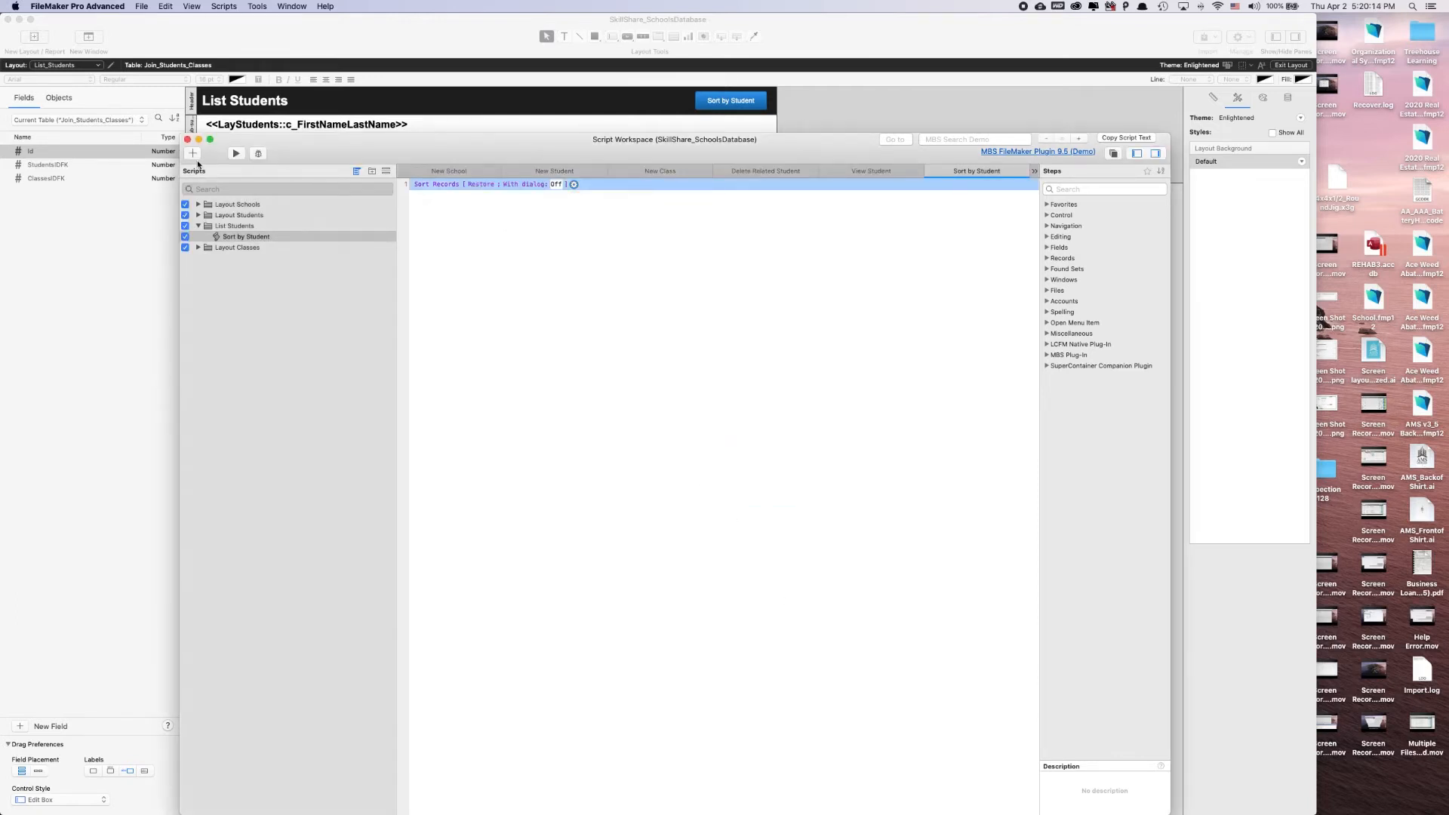
- Close the Script Workspace and set the Sort by Student button to perform the "Sort by Student" script
{"action": "left_click", "coordinate": [187, 139]}
{"action": "double_click", "coordinate": [703, 108]}
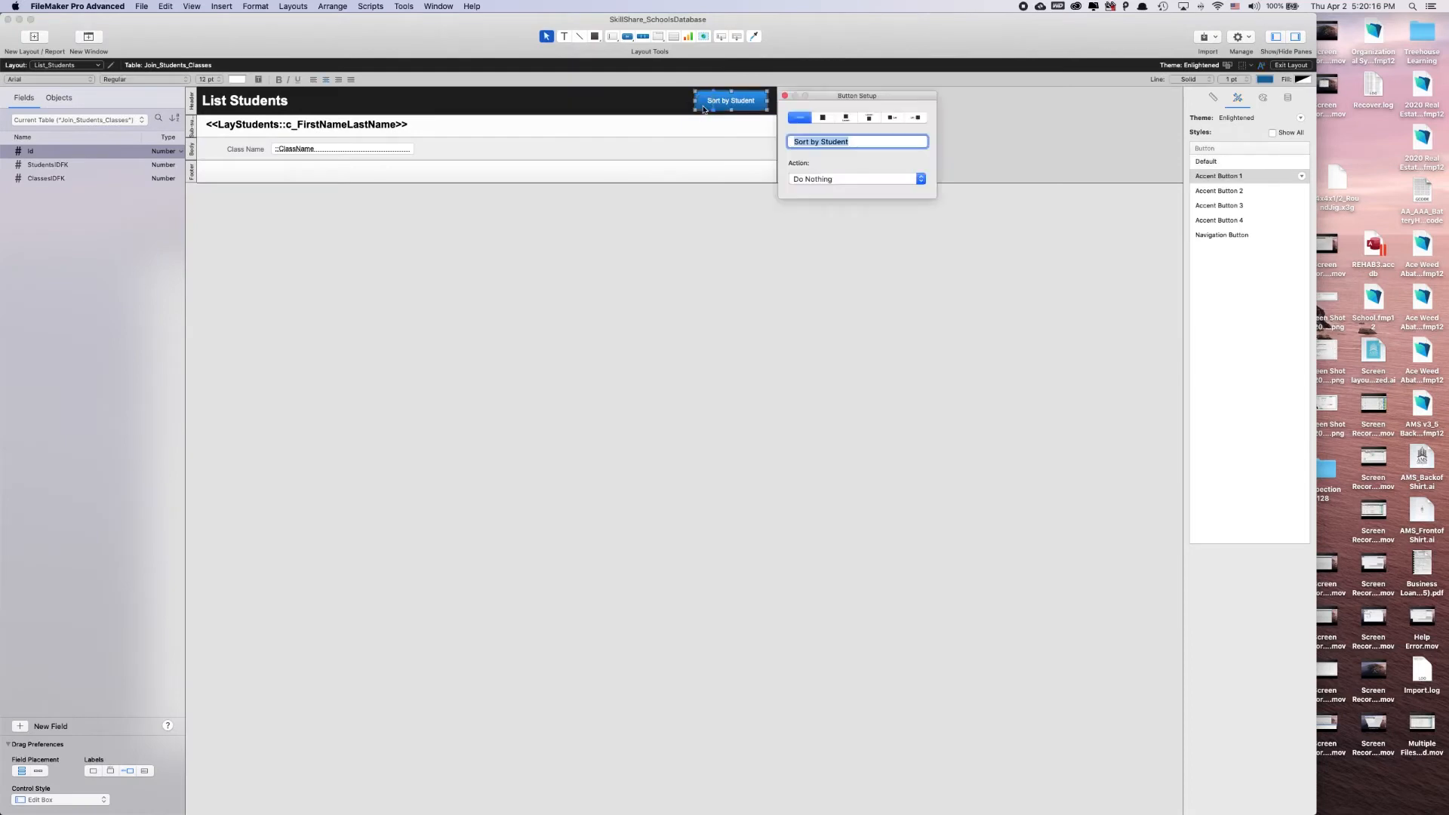
{"action": "left_click", "coordinate": [880, 178]}
{"action": "left_click", "coordinate": [879, 206]}
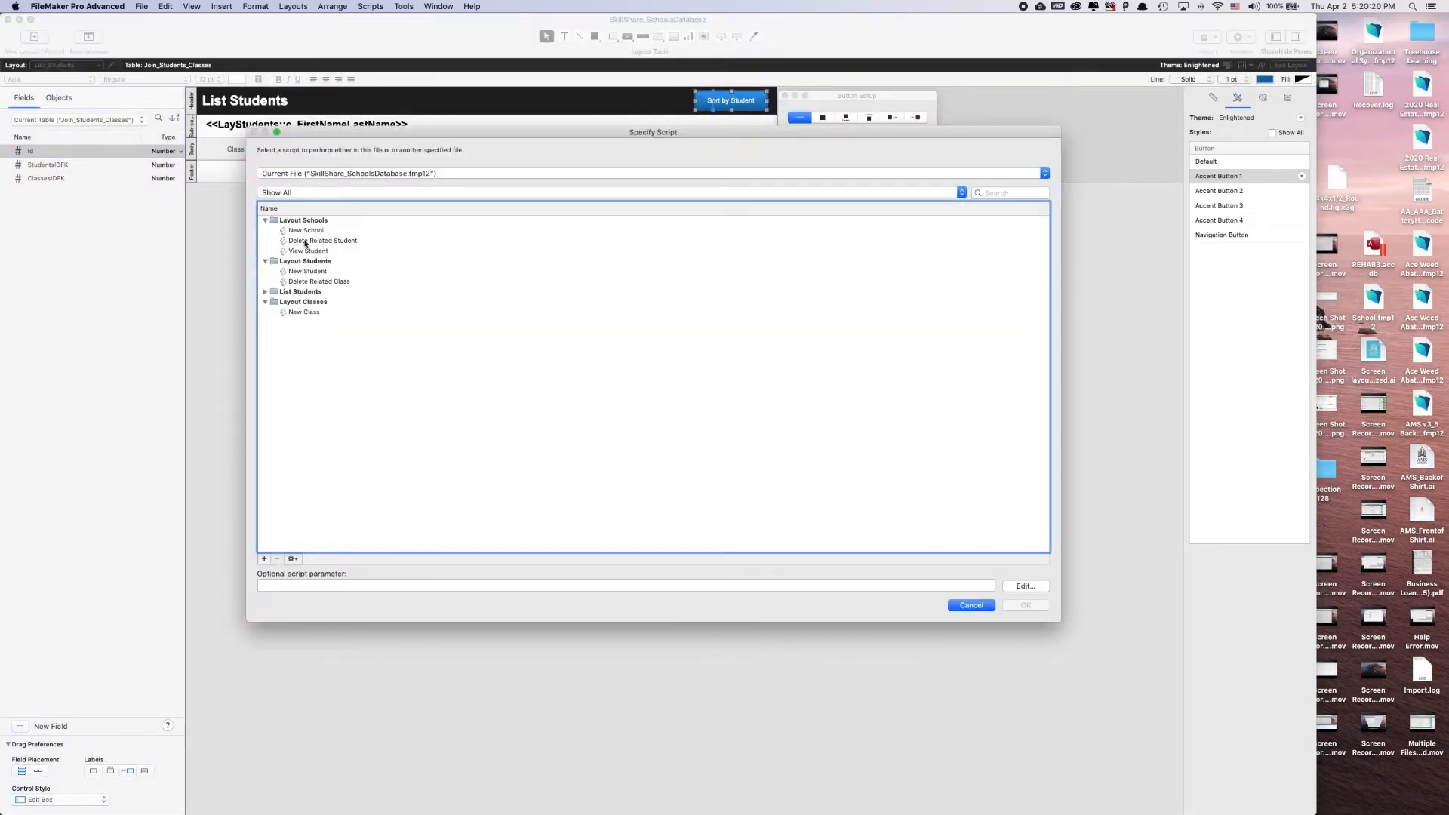
{"action": "left_click", "coordinate": [264, 291]}
{"action": "left_click", "coordinate": [315, 302]}
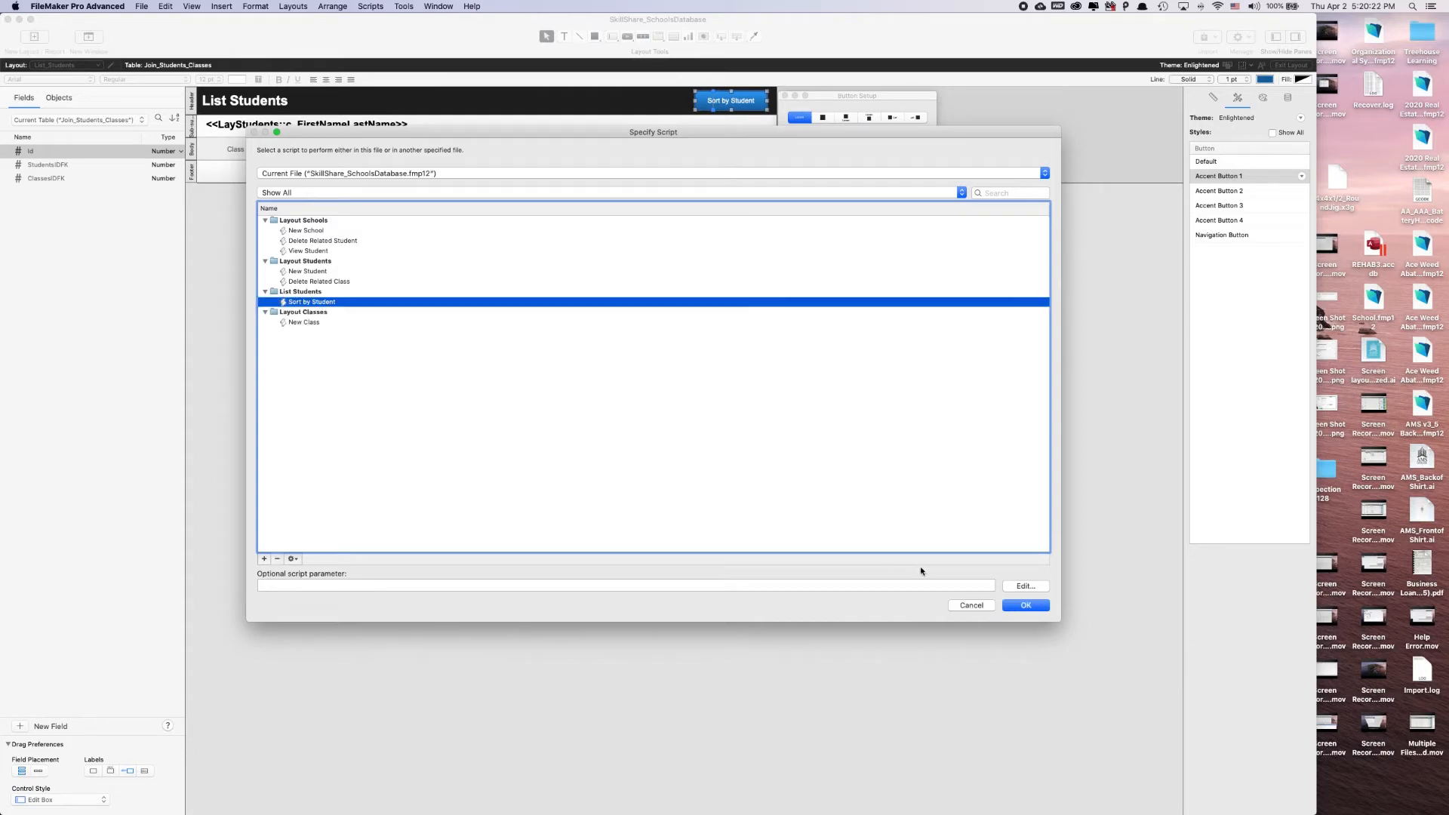
{"action": "left_click", "coordinate": [1026, 605]}
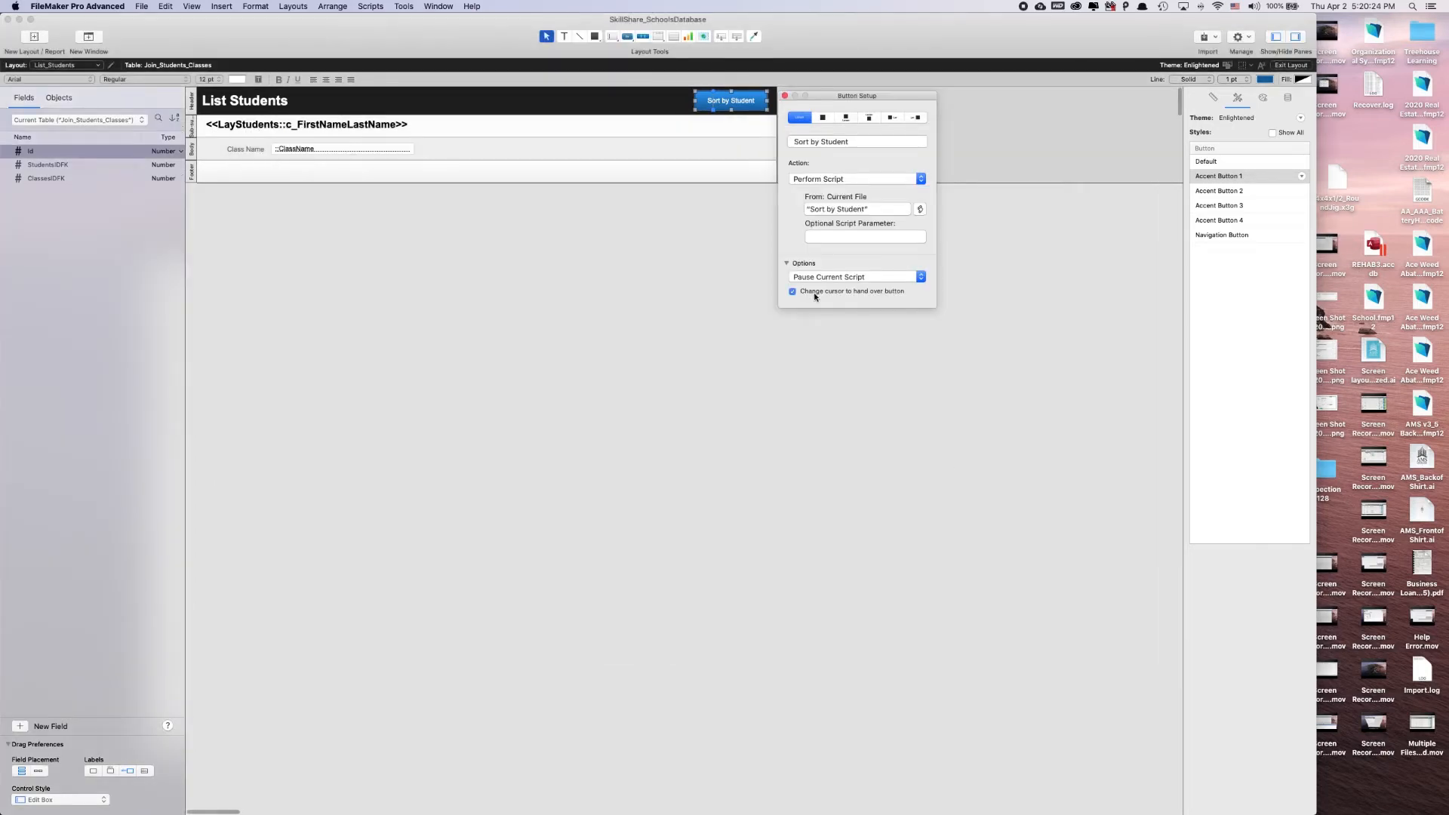
{"action": "left_click", "coordinate": [785, 96]}
{"action": "left_click", "coordinate": [866, 108]}
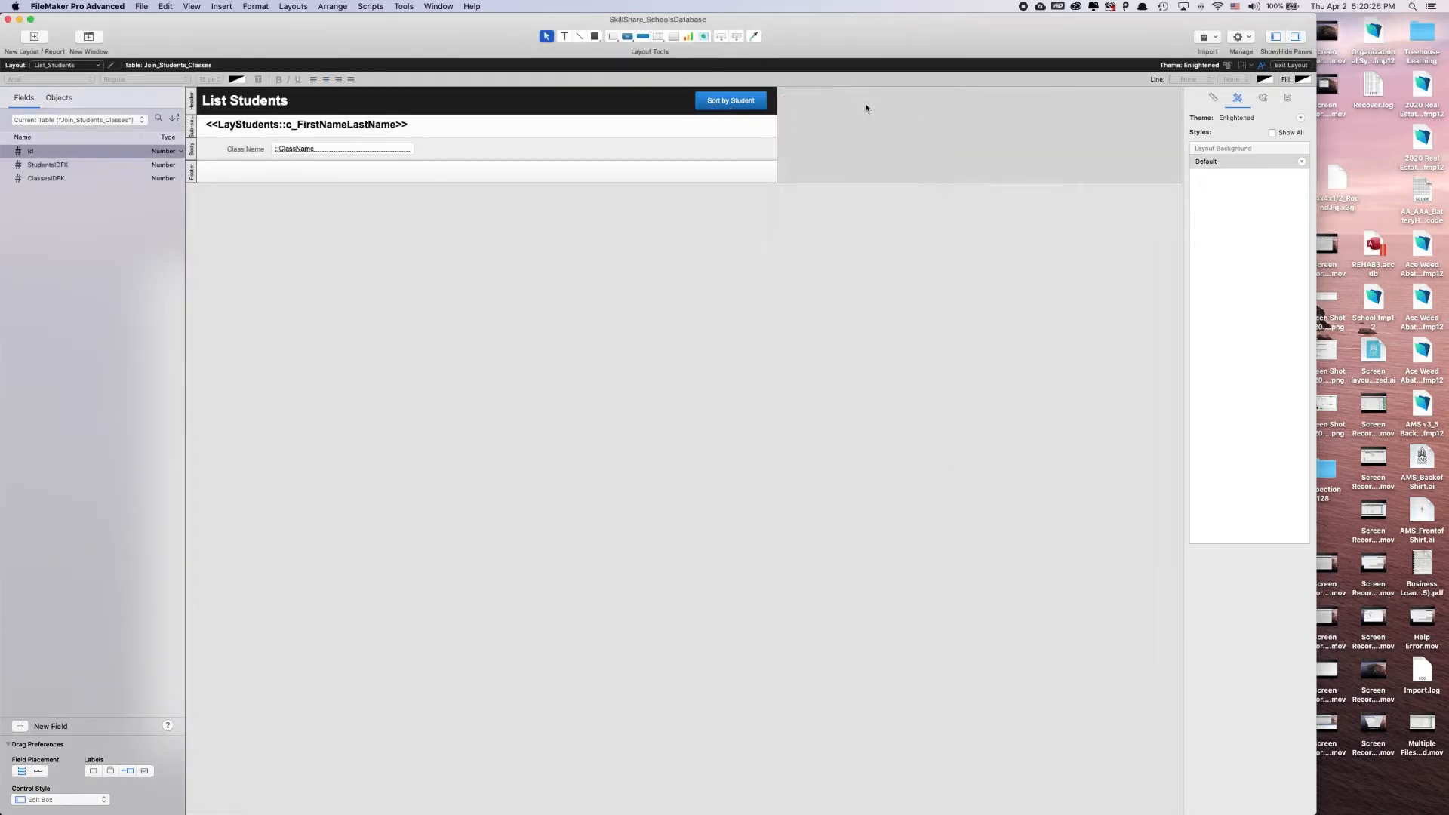
- Switch List_Students to Browse mode and run the Sort by Student button
{"action": "left_click", "coordinate": [1281, 65]}
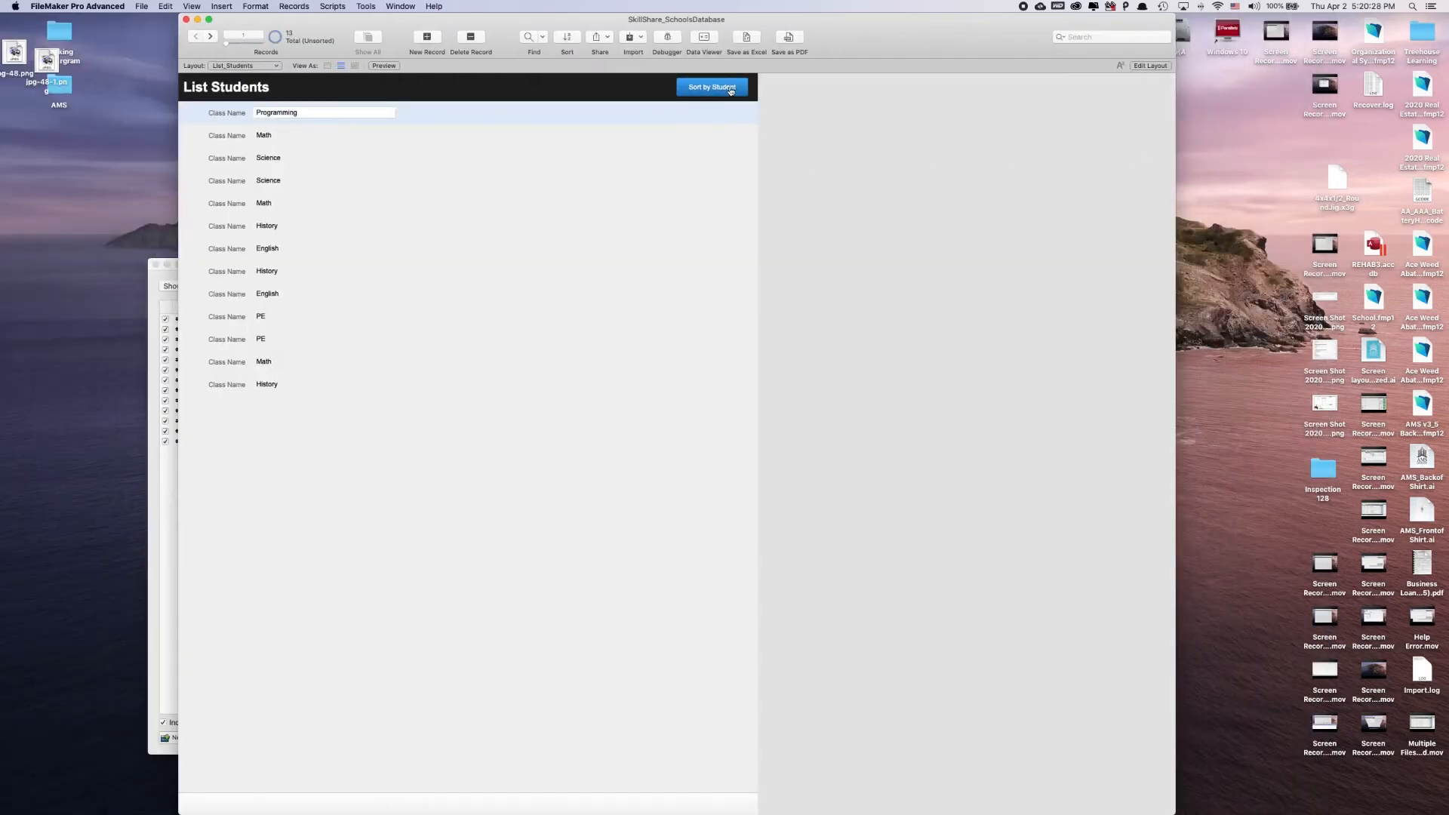
{"action": "left_click", "coordinate": [731, 88]}
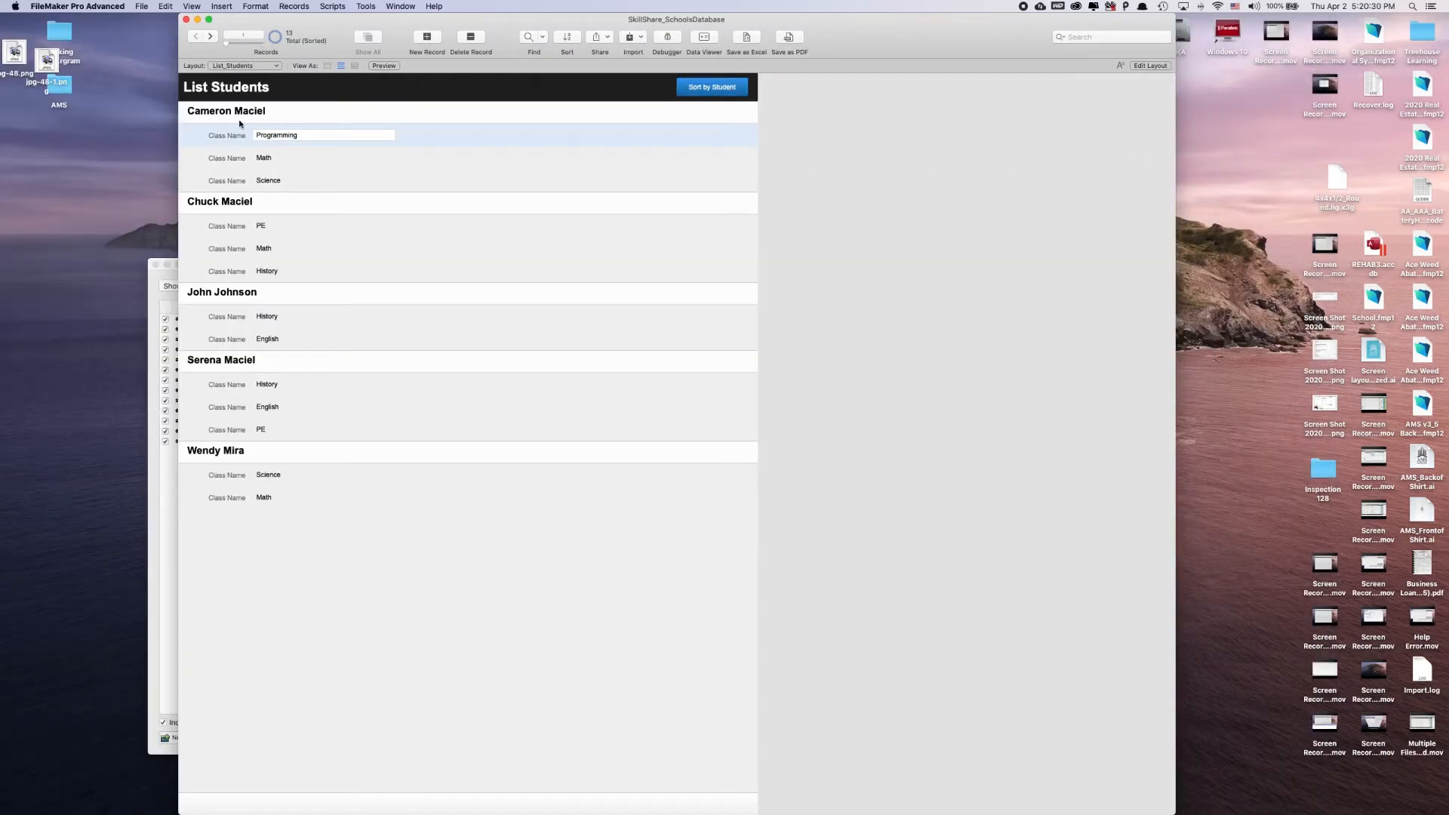
- Examine the class records grouped beneath each student name in the sorted list
{"action": "left_click", "coordinate": [418, 166]}
{"action": "left_click", "coordinate": [414, 187]}
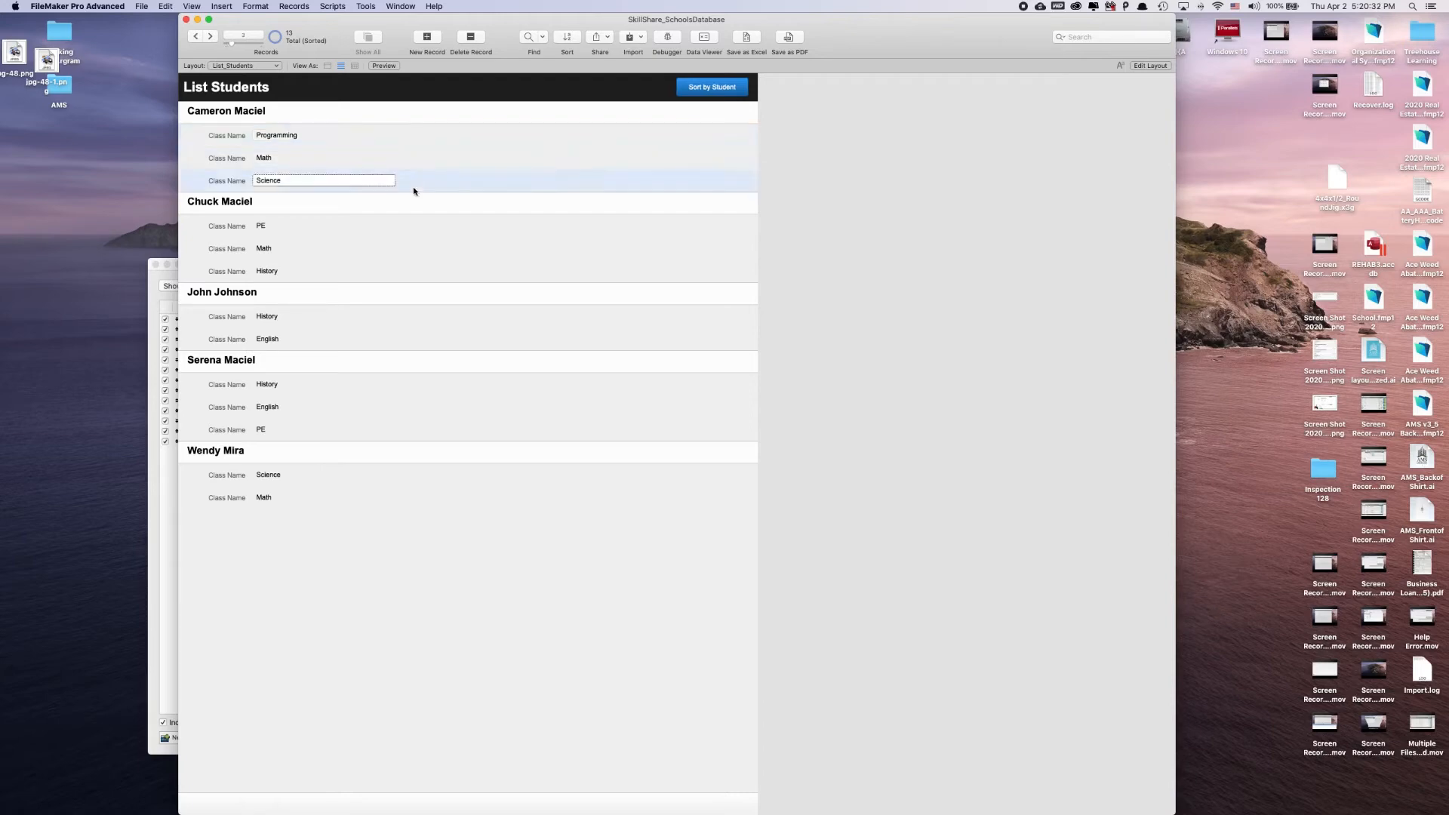
{"action": "left_click", "coordinate": [219, 212]}
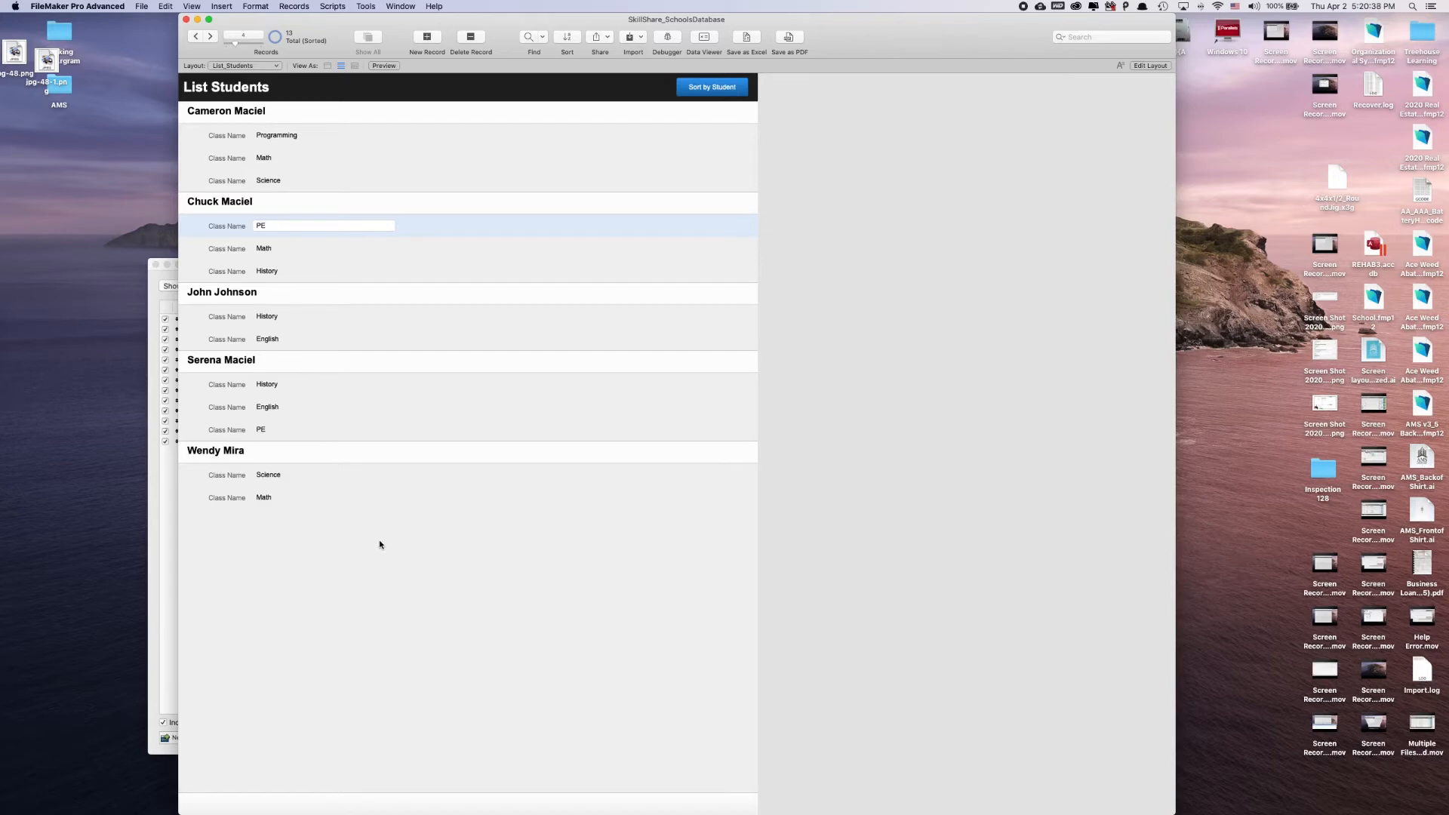
{"action": "left_click", "coordinate": [356, 134]}
{"action": "left_click", "coordinate": [307, 159]}
{"action": "left_click", "coordinate": [362, 179]}
{"action": "left_click", "coordinate": [414, 133]}
{"action": "left_click", "coordinate": [399, 181]}
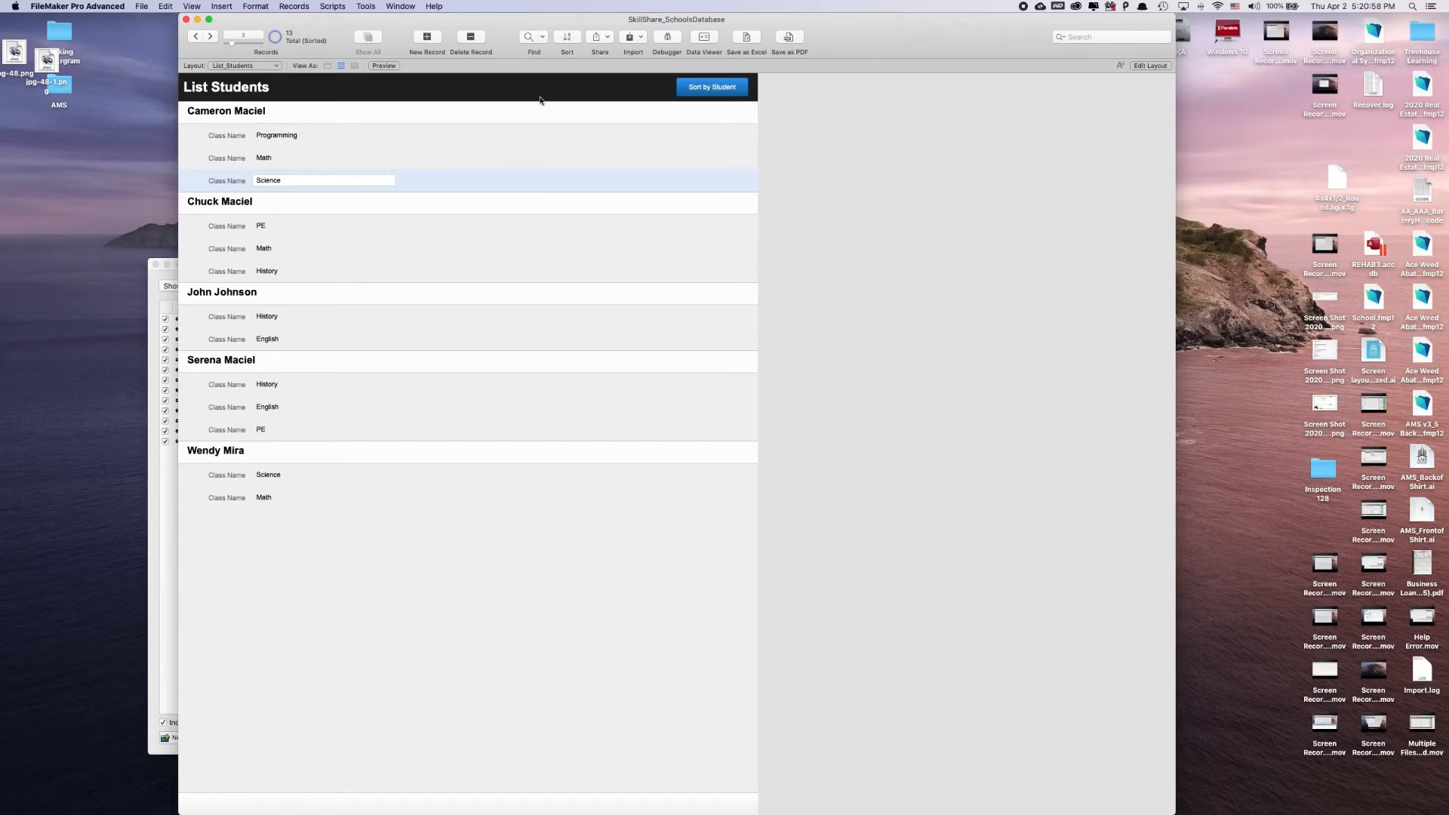
- Return to Layout mode, bring up Manage Layouts and select the Reports folder
{"action": "left_click", "coordinate": [1152, 67]}
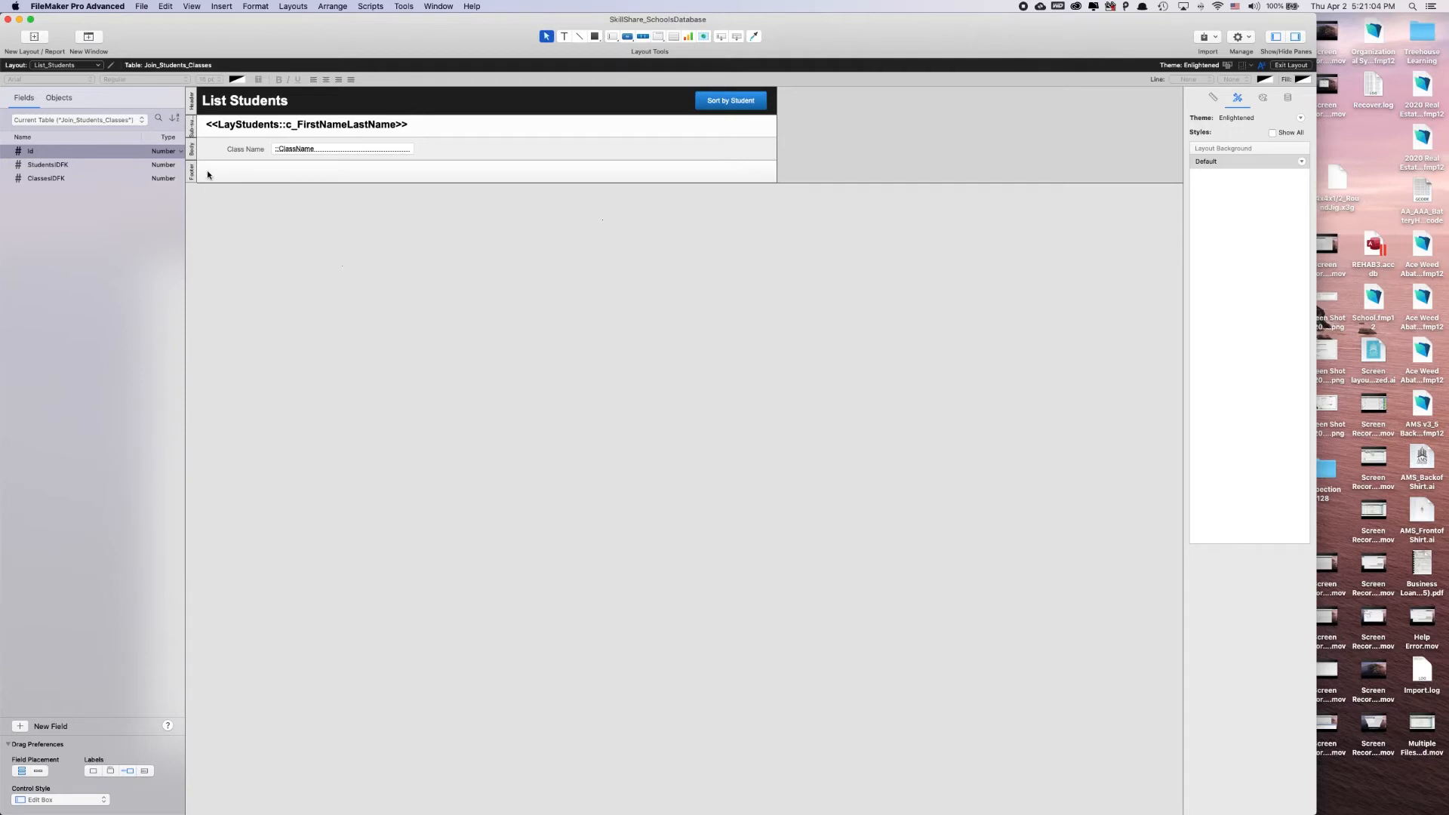
{"action": "left_click", "coordinate": [141, 6]}
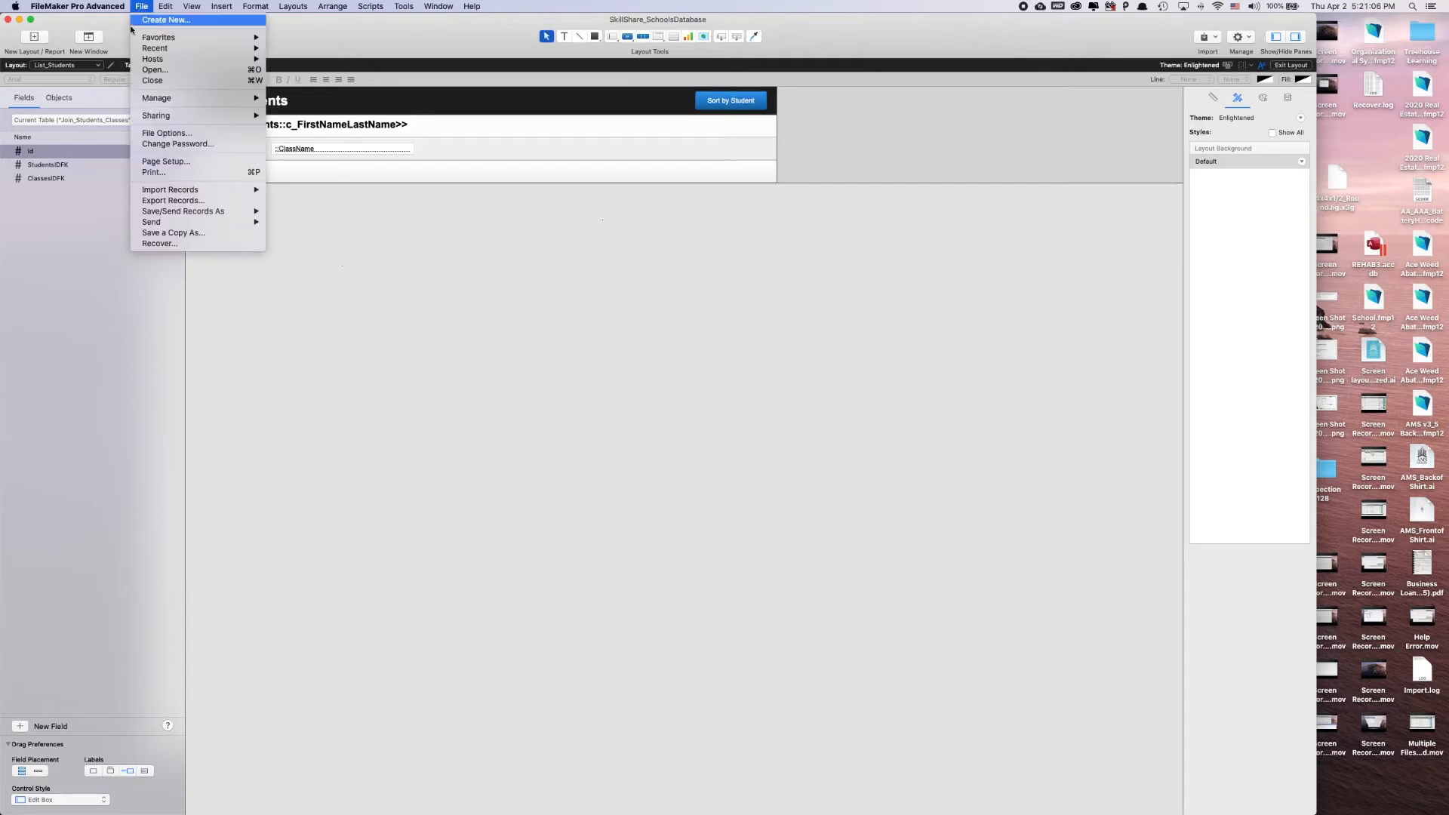
{"action": "mouse_move", "coordinate": [154, 103]}
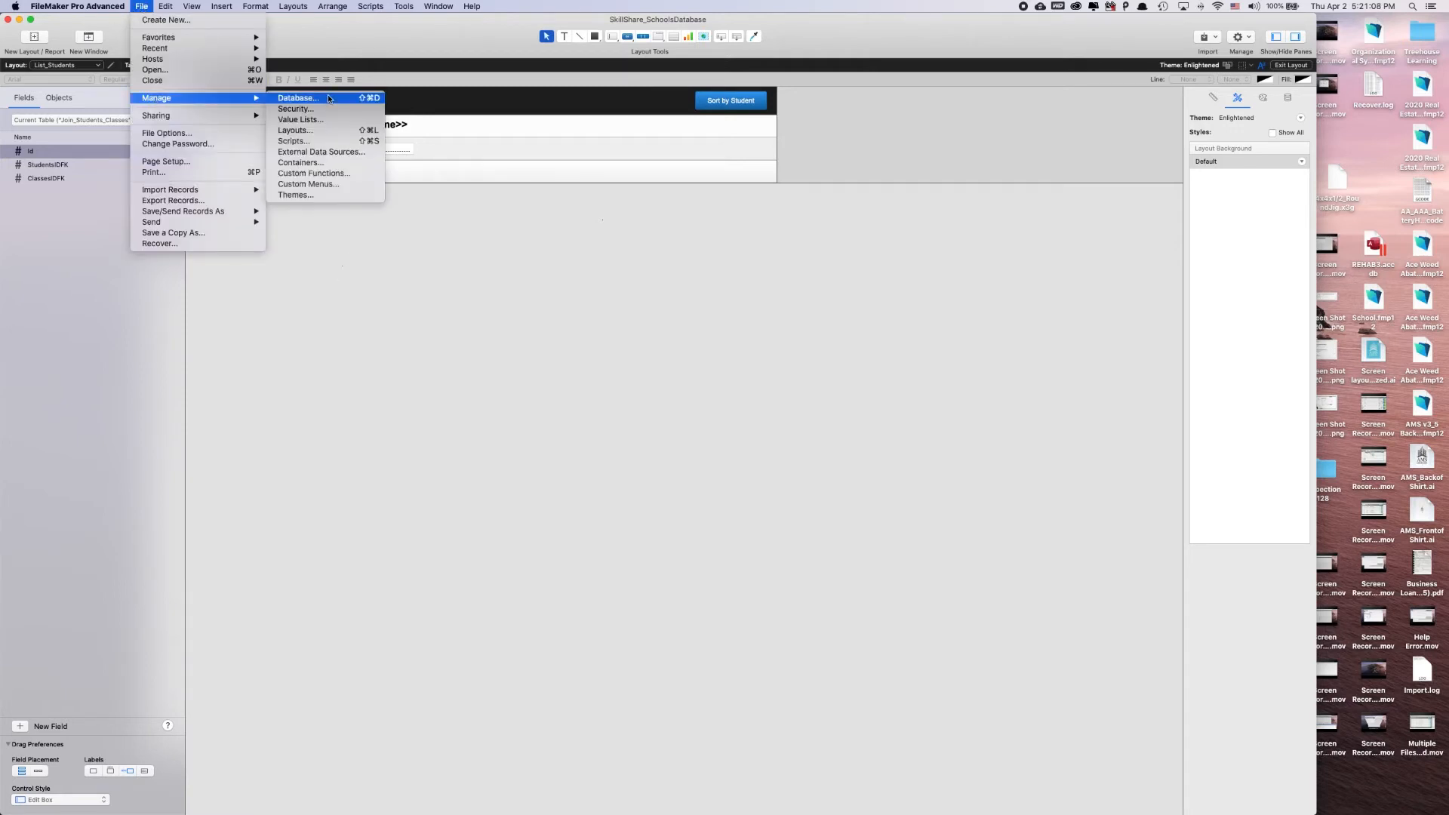
{"action": "left_click", "coordinate": [308, 131]}
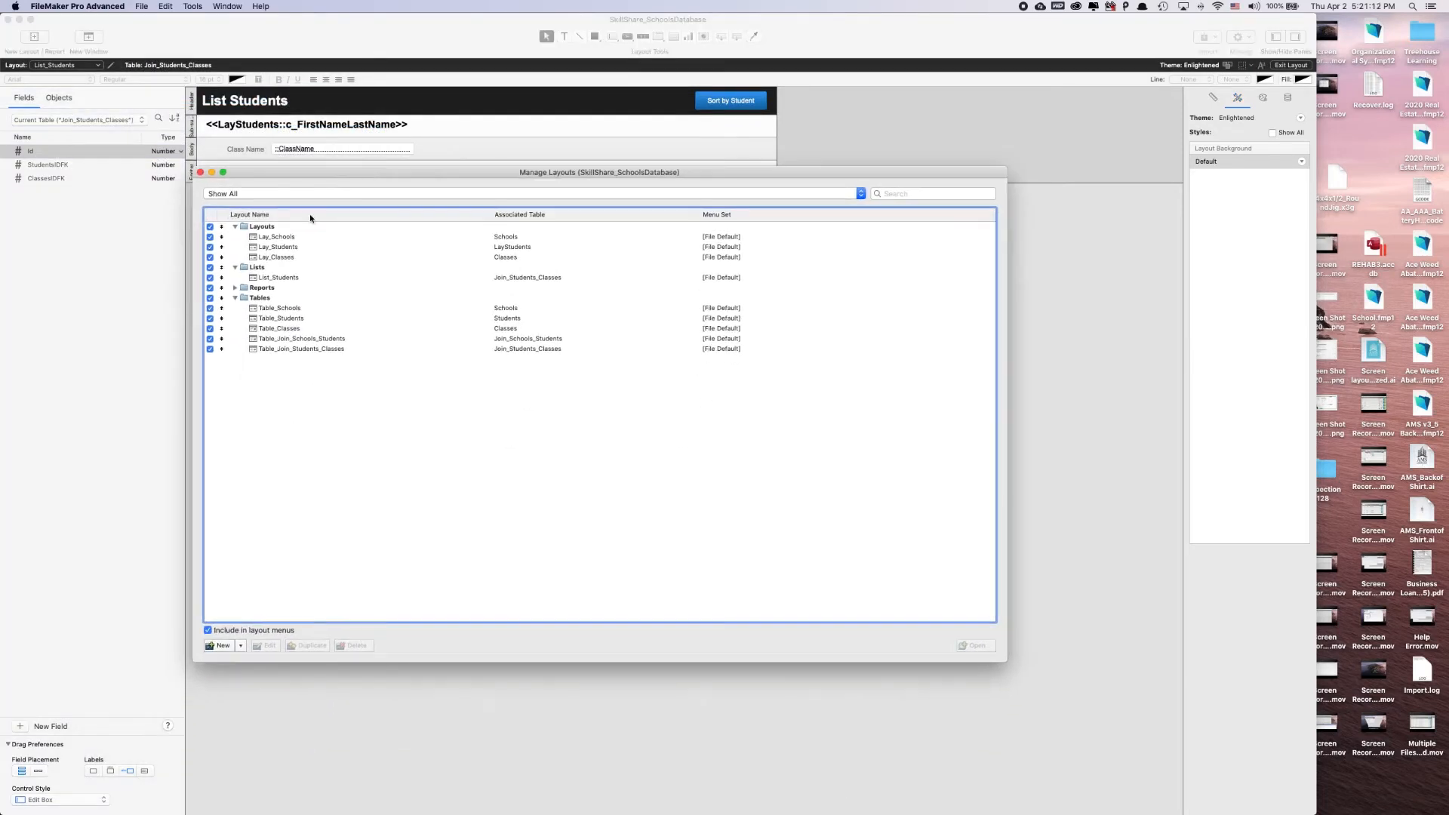
{"action": "left_click", "coordinate": [236, 268]}
{"action": "left_click", "coordinate": [236, 268]}
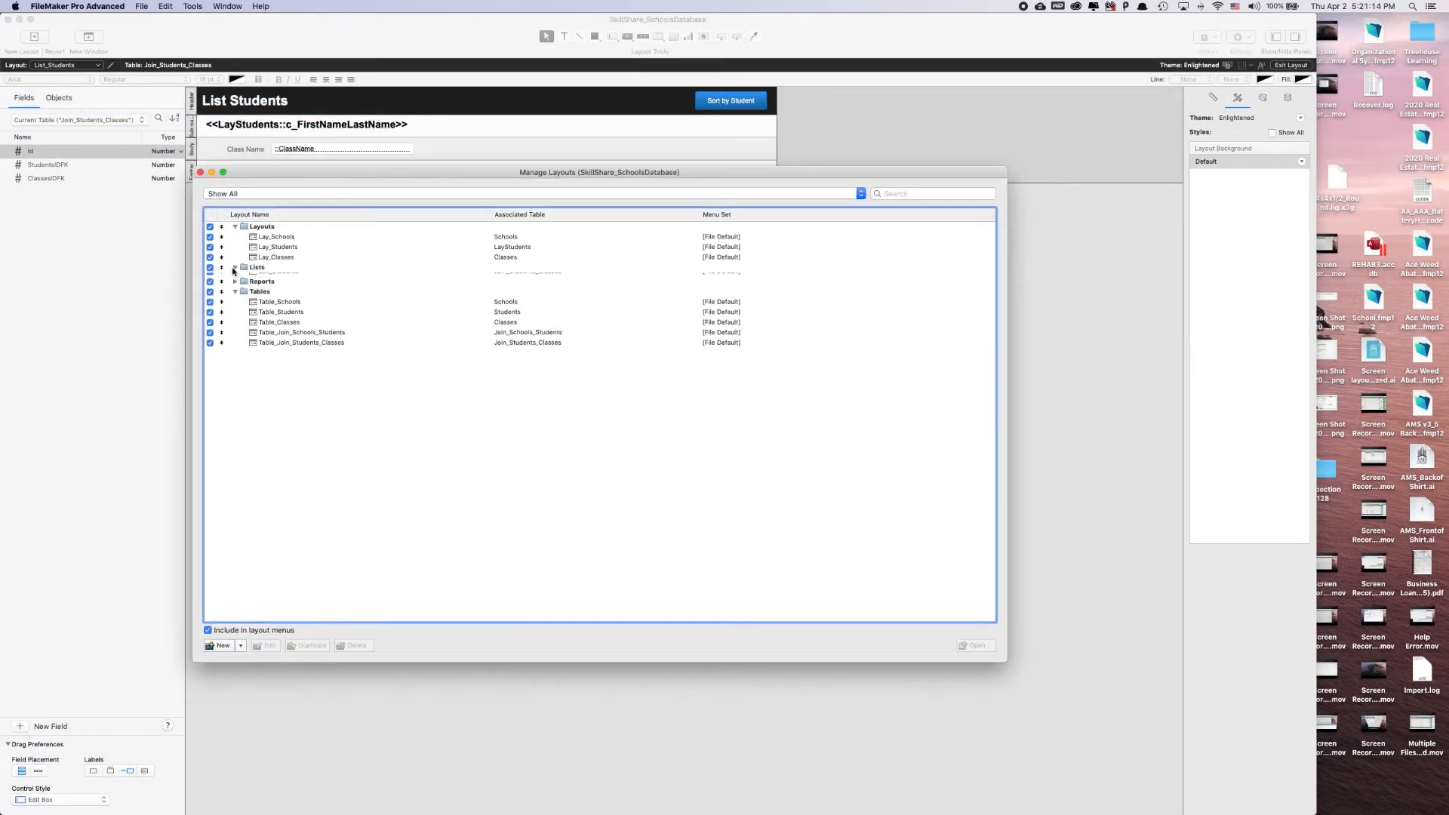
{"action": "left_click", "coordinate": [236, 289]}
{"action": "left_click", "coordinate": [256, 293]}
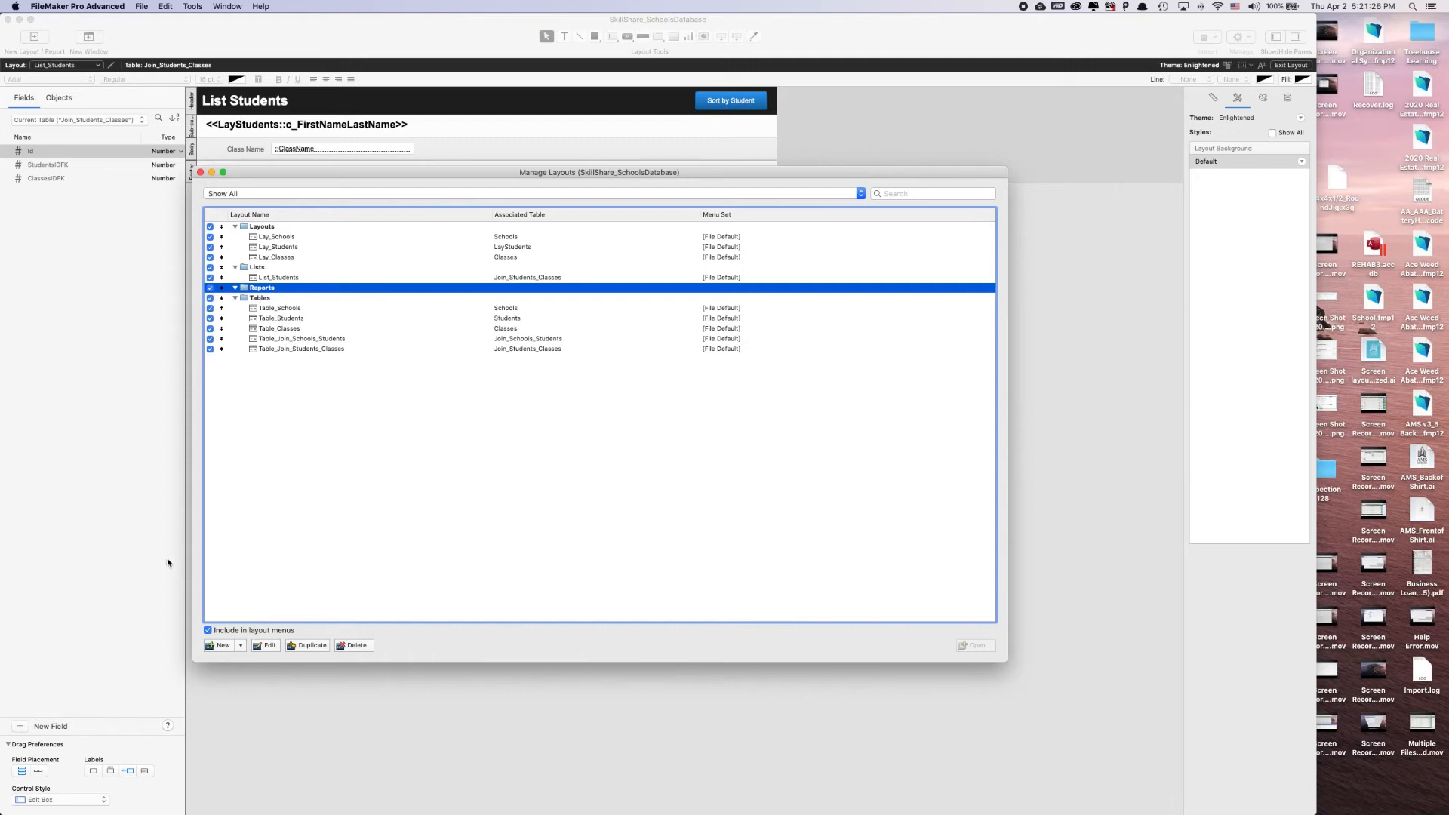
- Start a new layout named "Report_ClassesByStudent" using the Printer device type and the Report format
{"action": "left_click", "coordinate": [221, 646]}
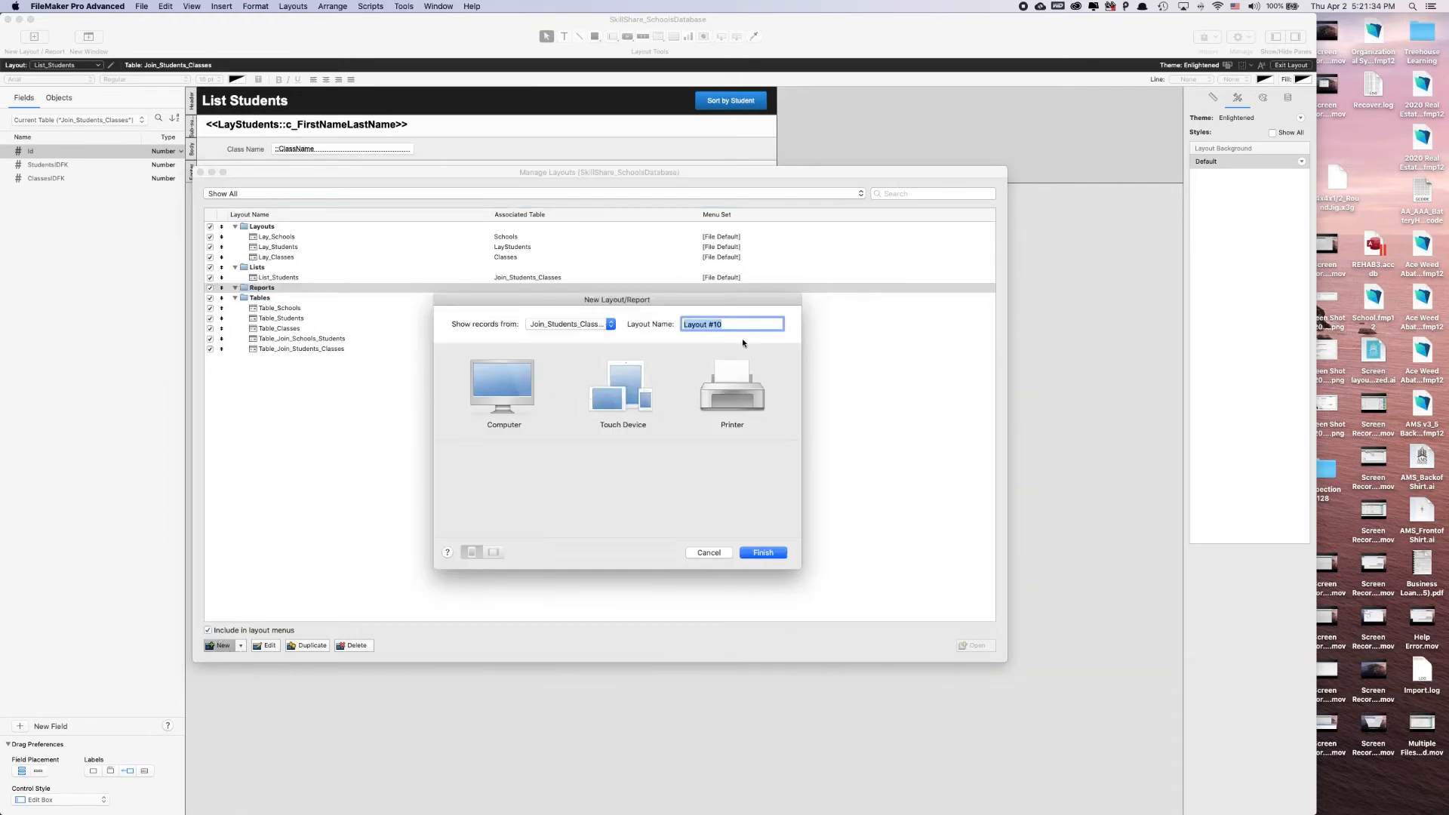
{"action": "type", "text": "Report_SlassesByStudent"}
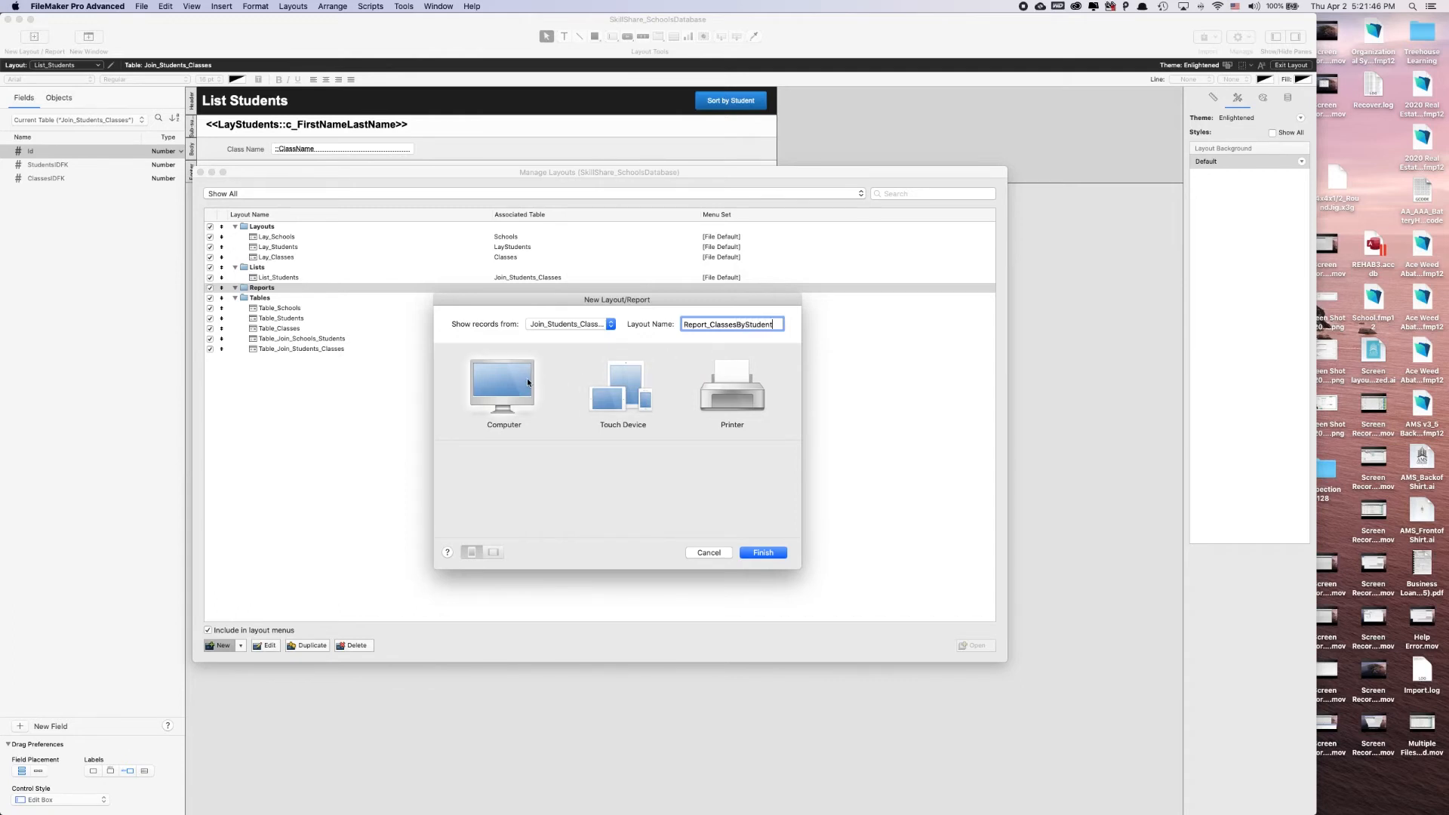
{"action": "left_click", "coordinate": [521, 397]}
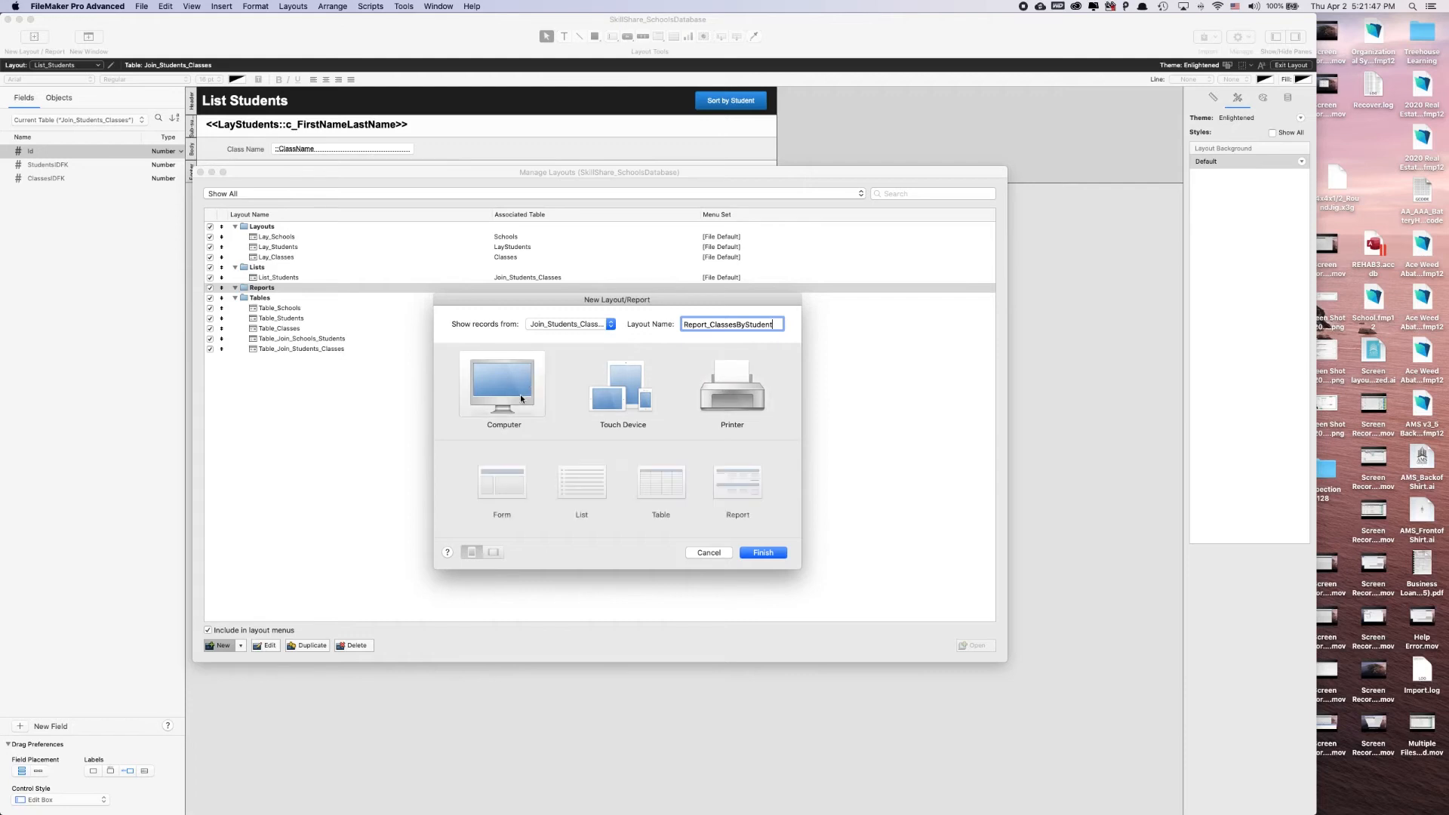
{"action": "left_click", "coordinate": [730, 389]}
{"action": "left_click", "coordinate": [726, 477]}
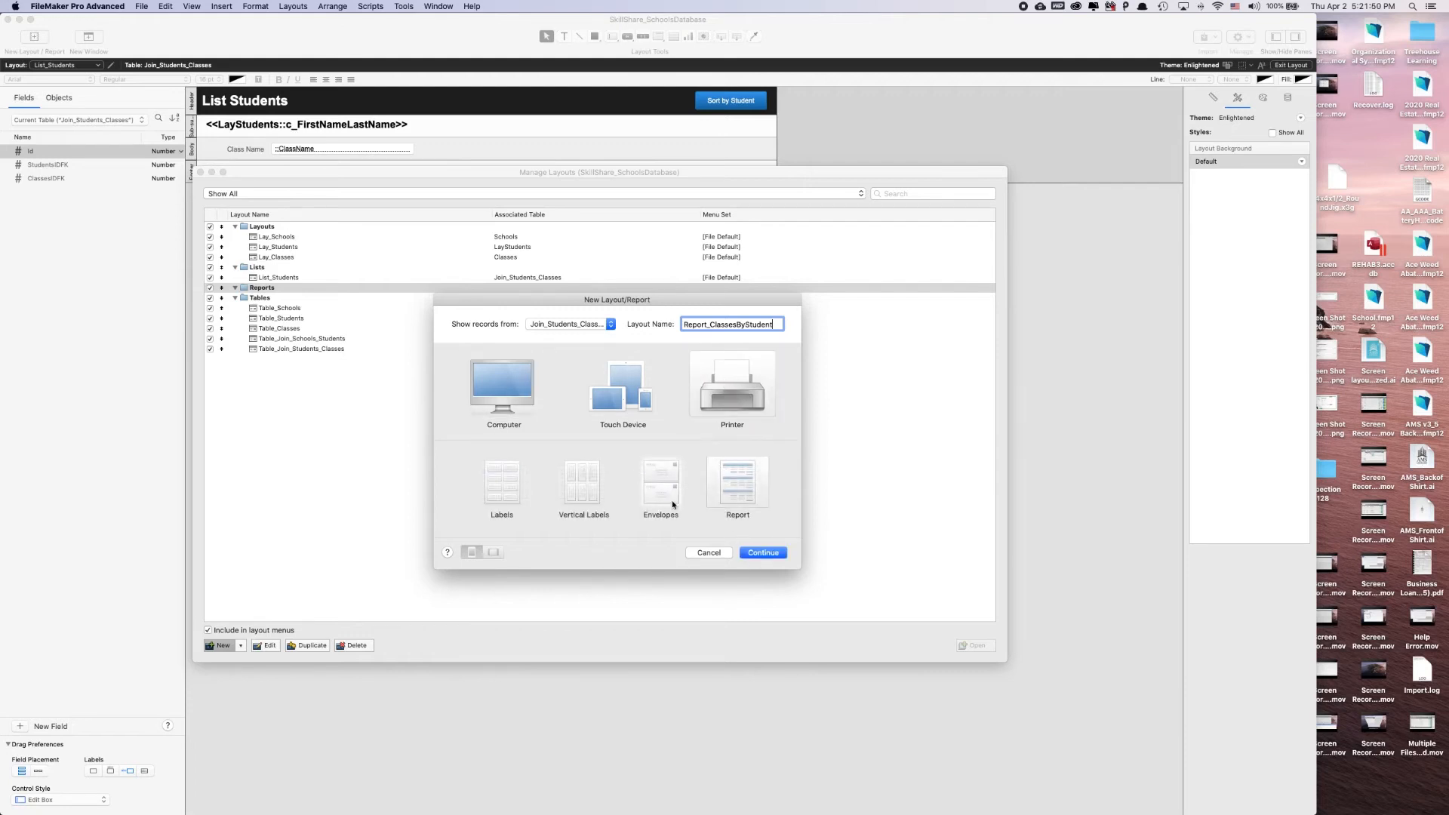
{"action": "left_click", "coordinate": [784, 551]}
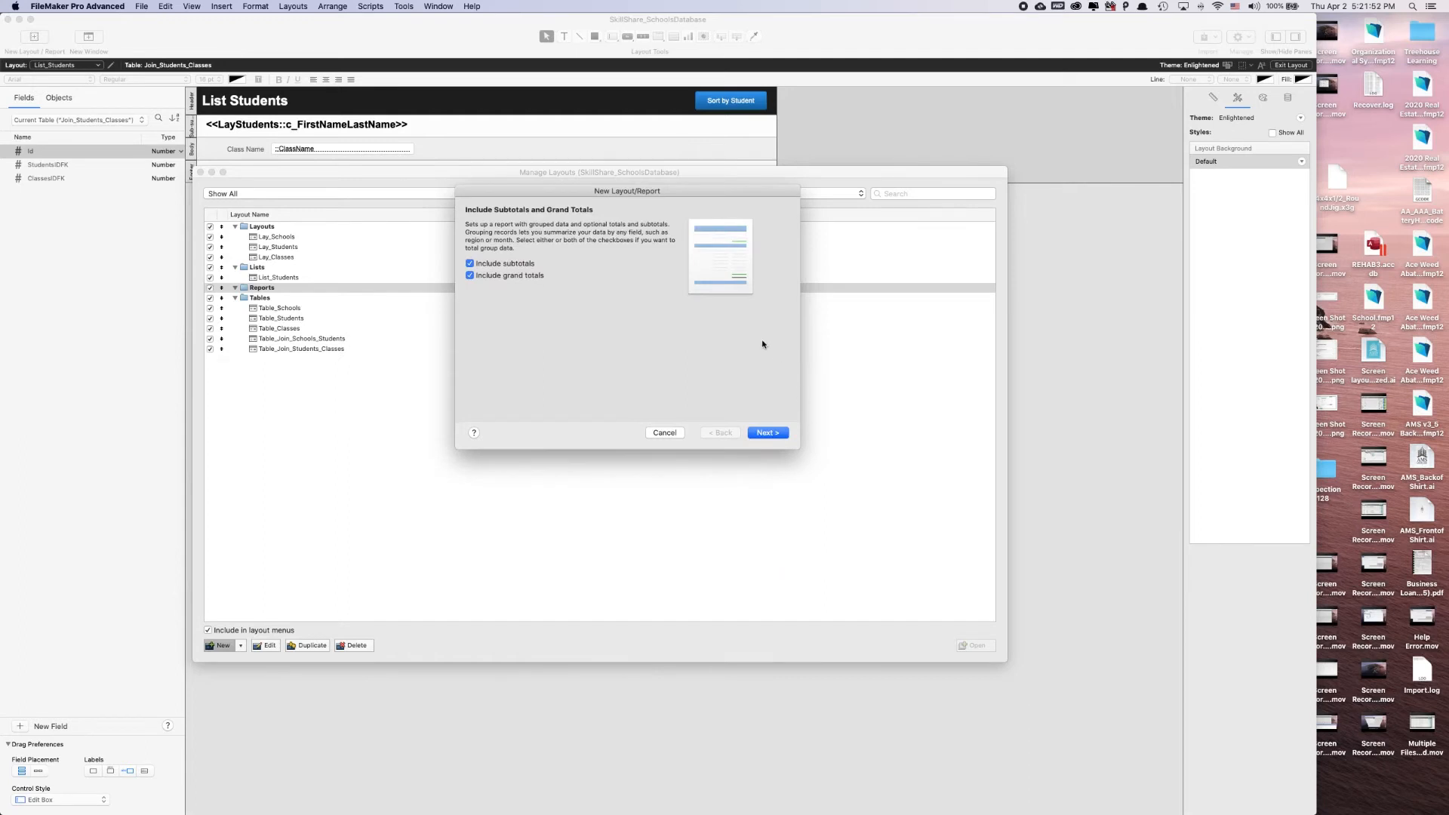
- Exclude both subtotals and grand totals from the report and continue to the field selection
{"action": "left_click", "coordinate": [471, 264]}
{"action": "left_click", "coordinate": [469, 275]}
{"action": "left_click", "coordinate": [757, 434]}
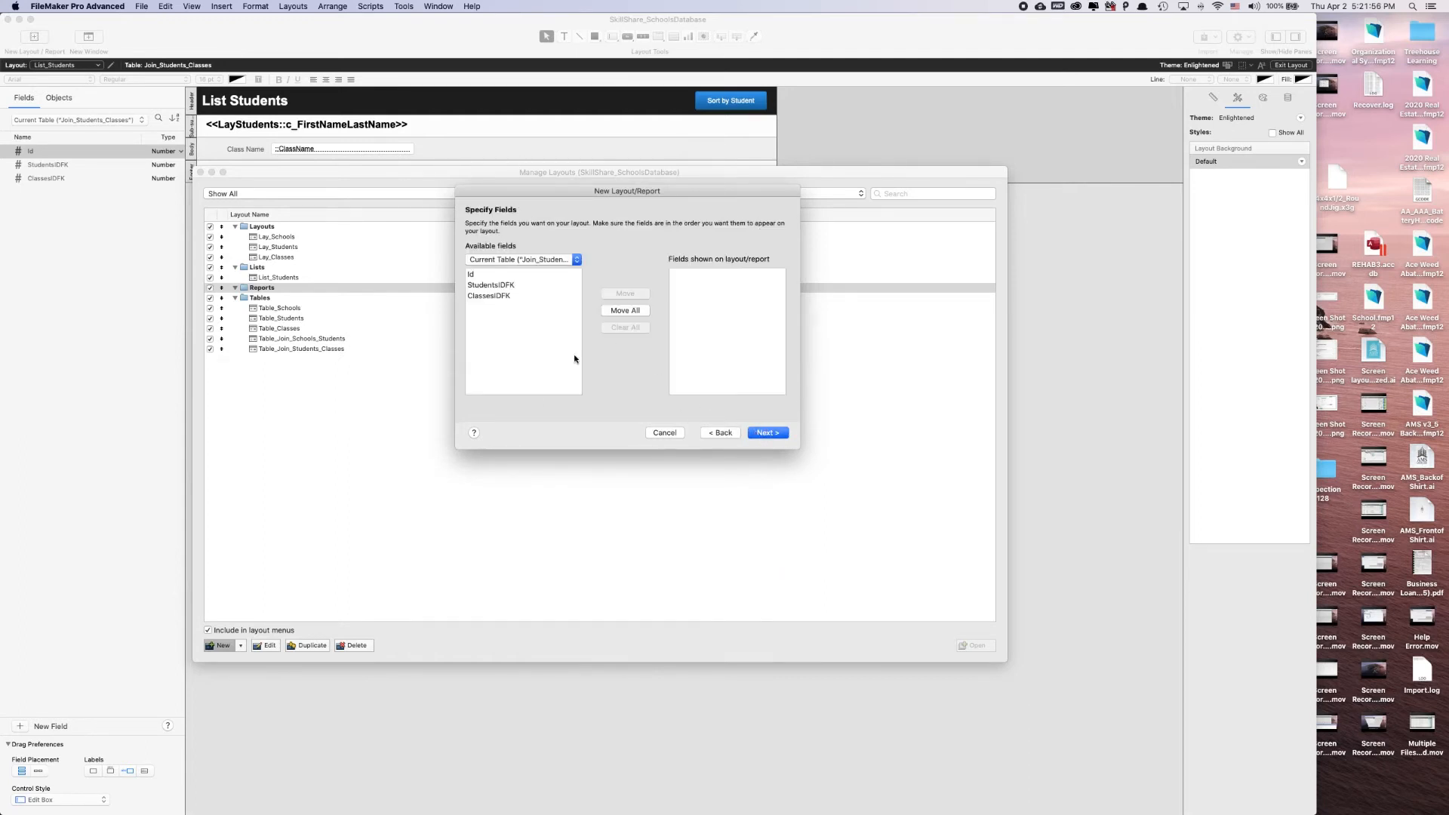
- Add the ClassName field from the Classes table to the report and continue to organizing records by category
{"action": "left_click", "coordinate": [529, 260]}
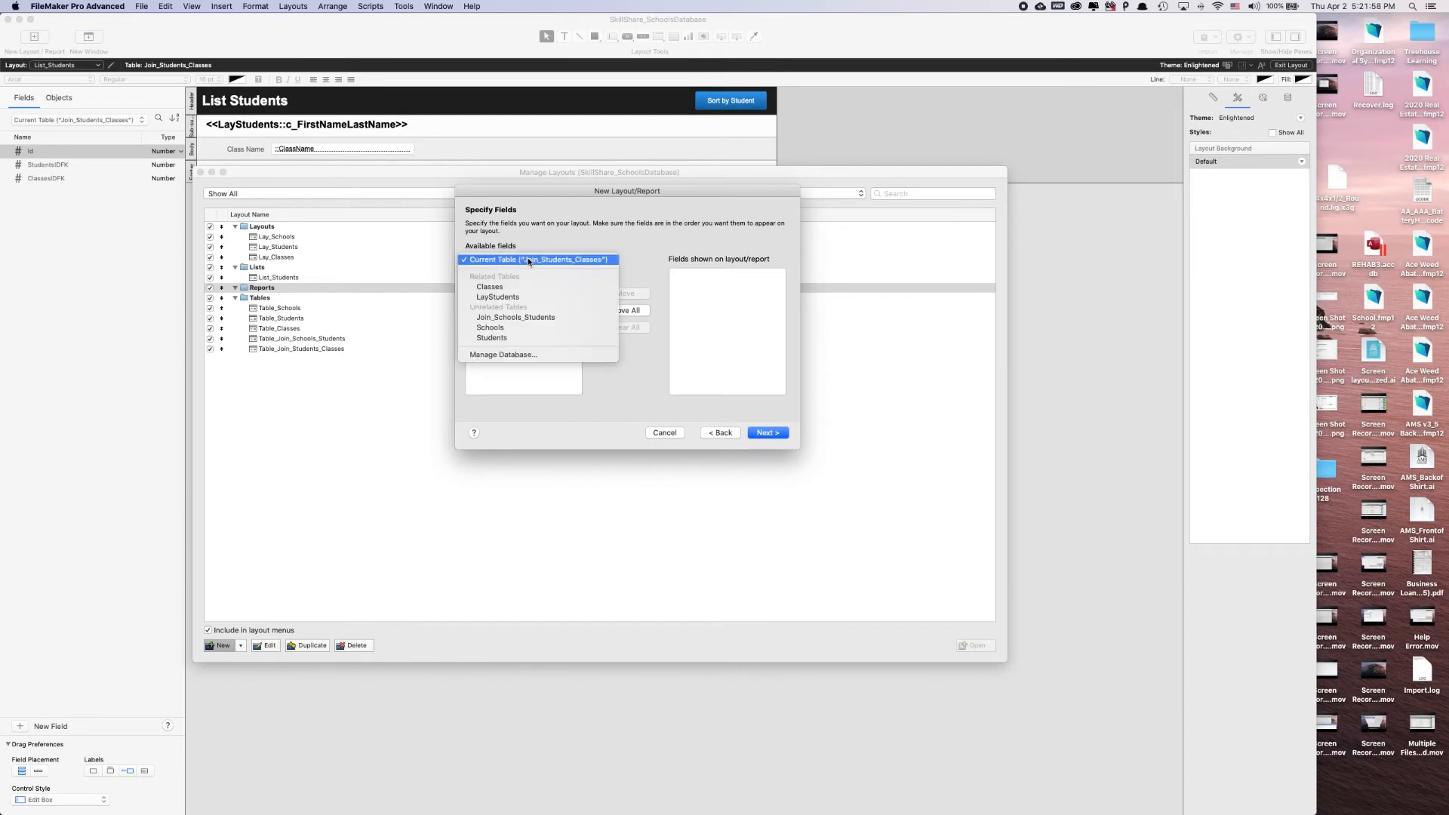
{"action": "left_click", "coordinate": [489, 287]}
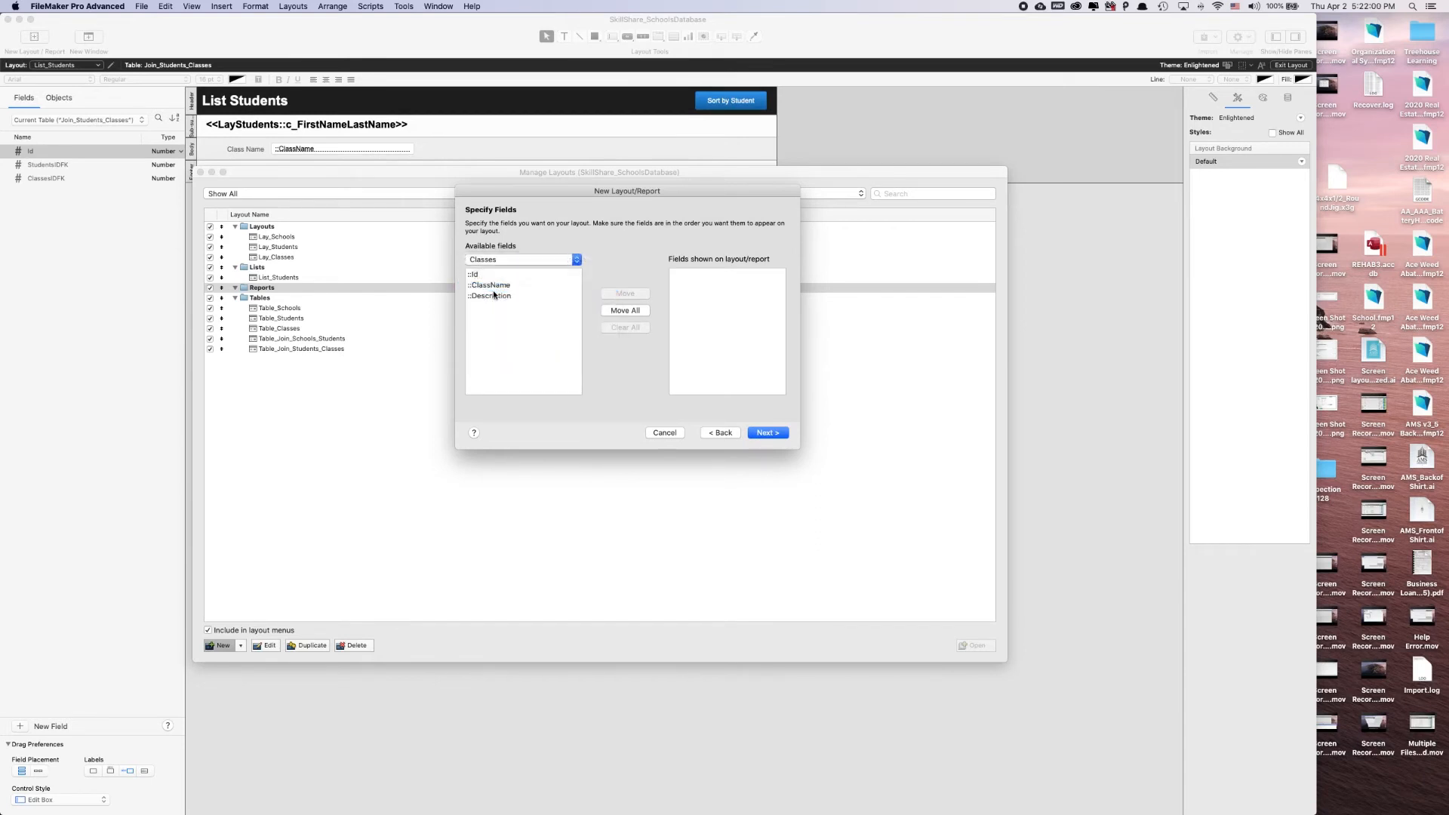
{"action": "left_click", "coordinate": [494, 288]}
{"action": "left_click", "coordinate": [620, 294]}
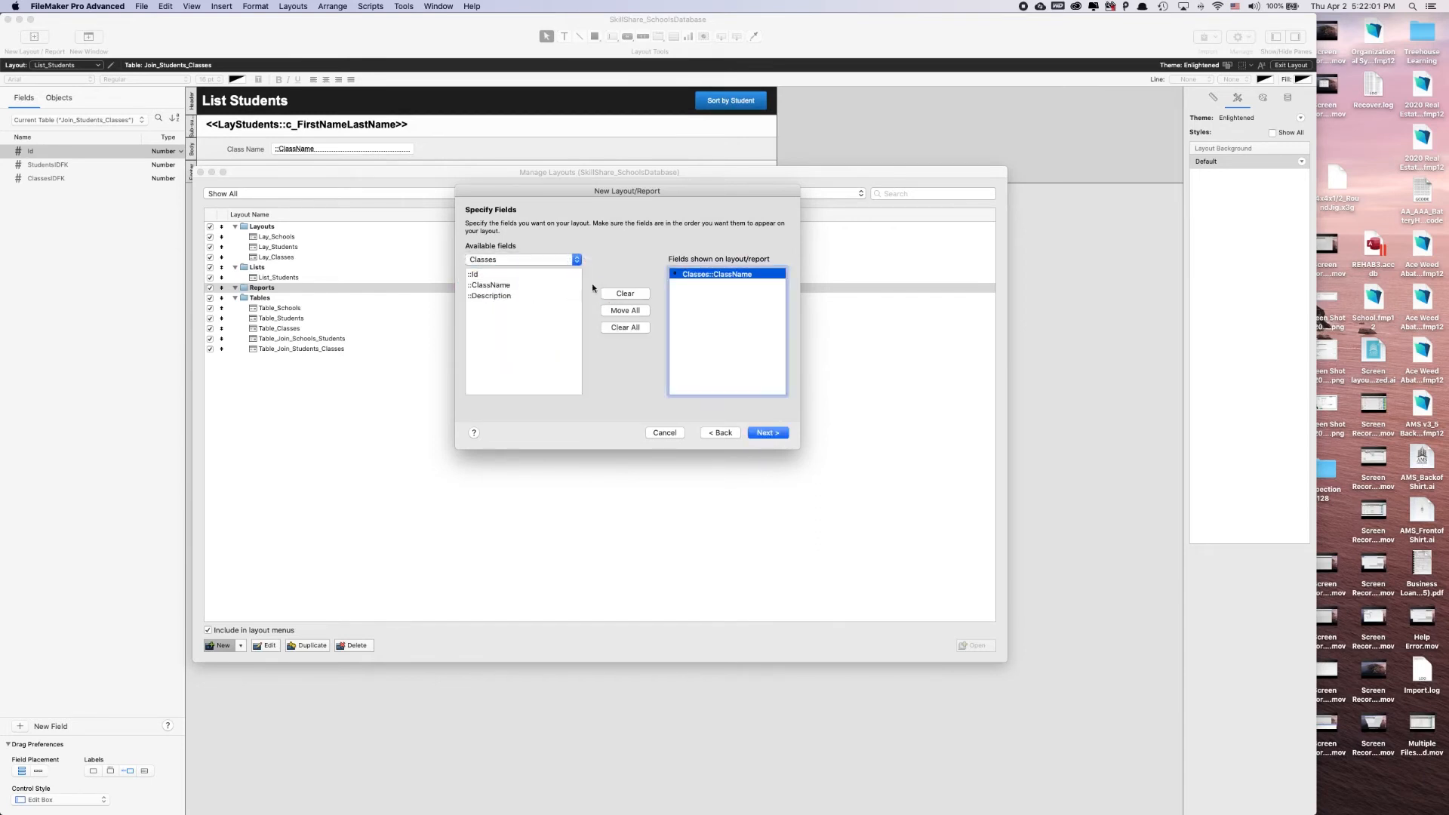
{"action": "left_click", "coordinate": [762, 433]}
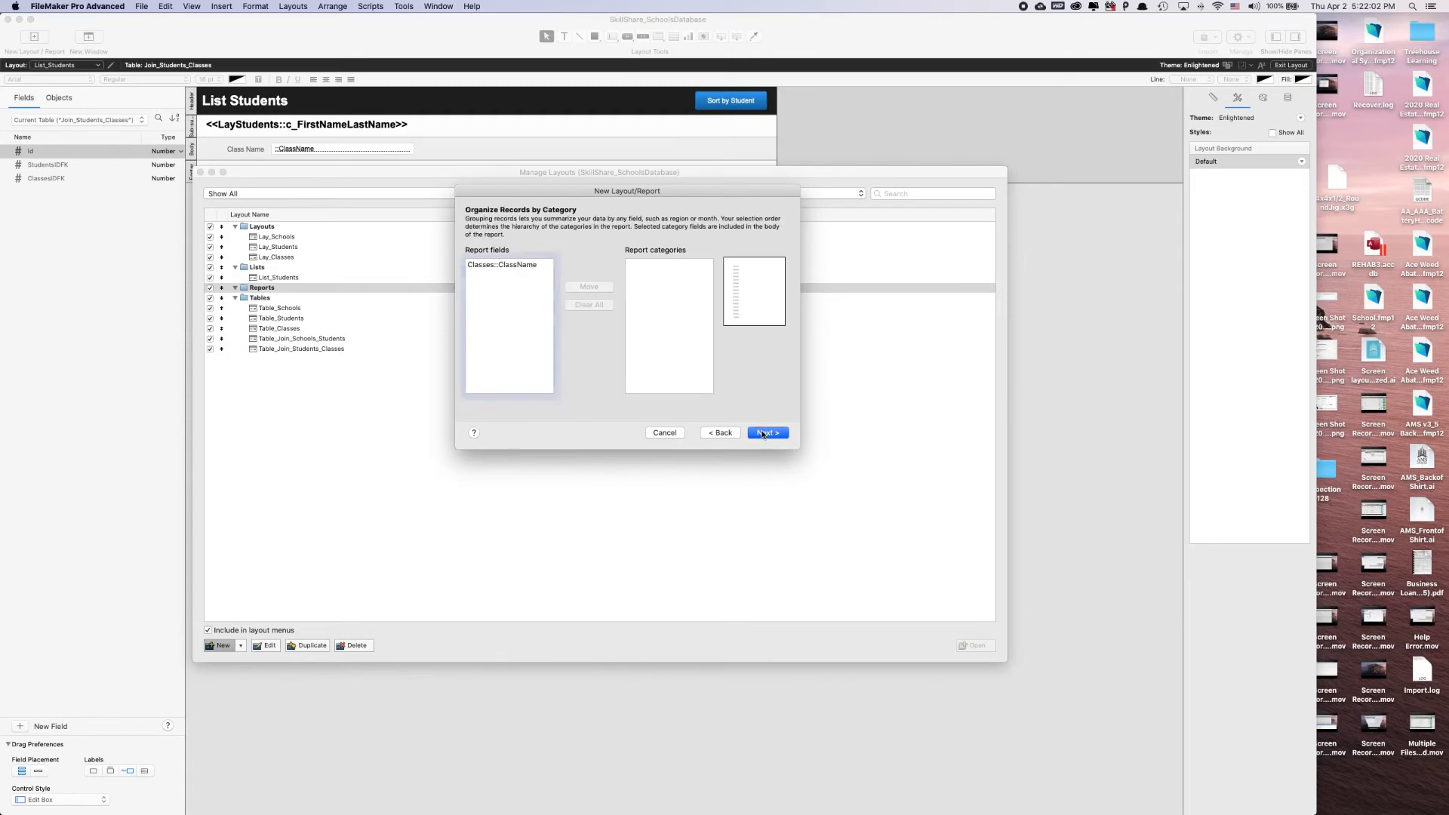
- Finish the report setup without any report categories and without creating a script, and close Manage Layouts
{"action": "left_click", "coordinate": [497, 265]}
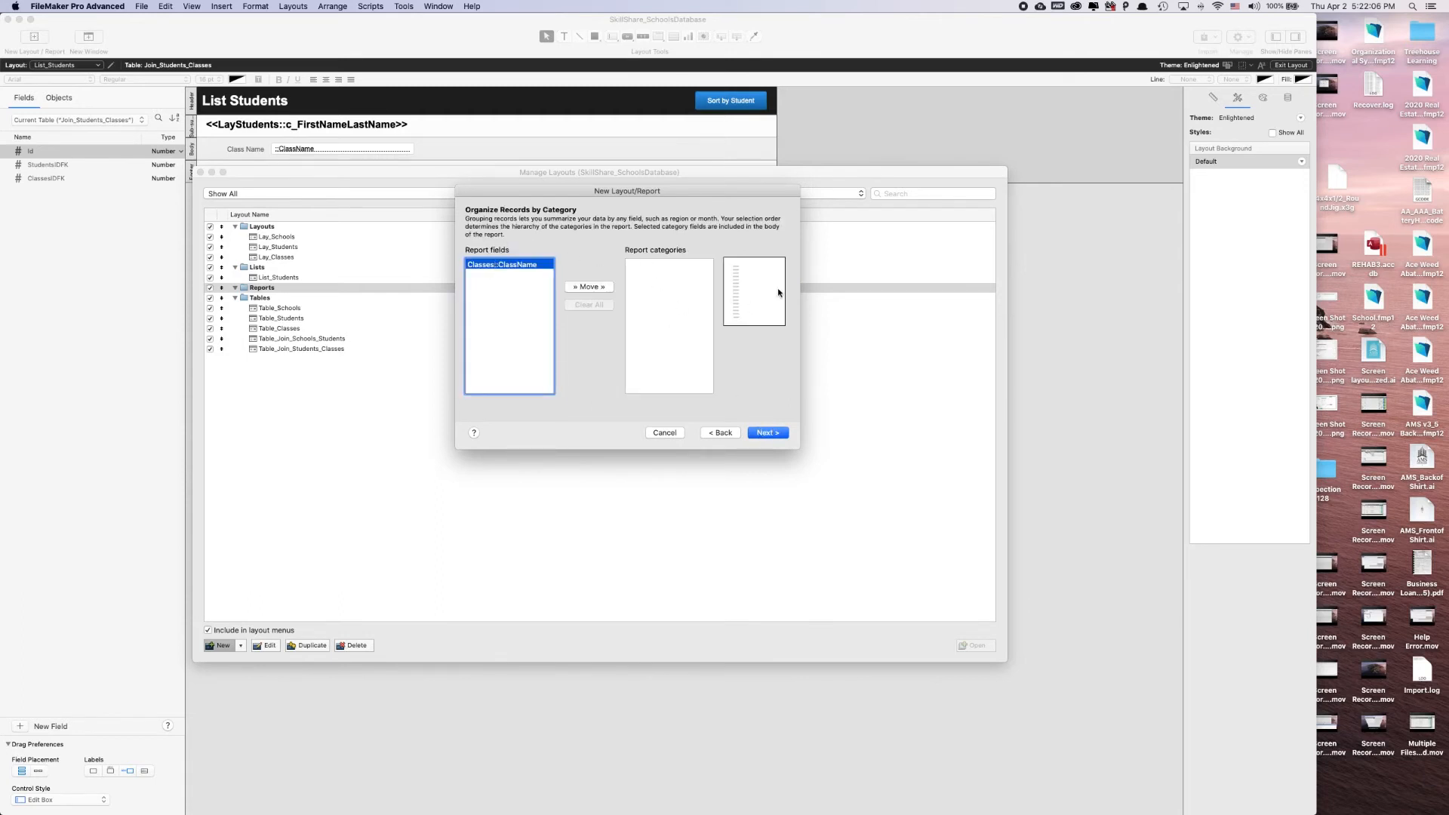
{"action": "left_click", "coordinate": [763, 435]}
{"action": "left_click", "coordinate": [764, 435]}
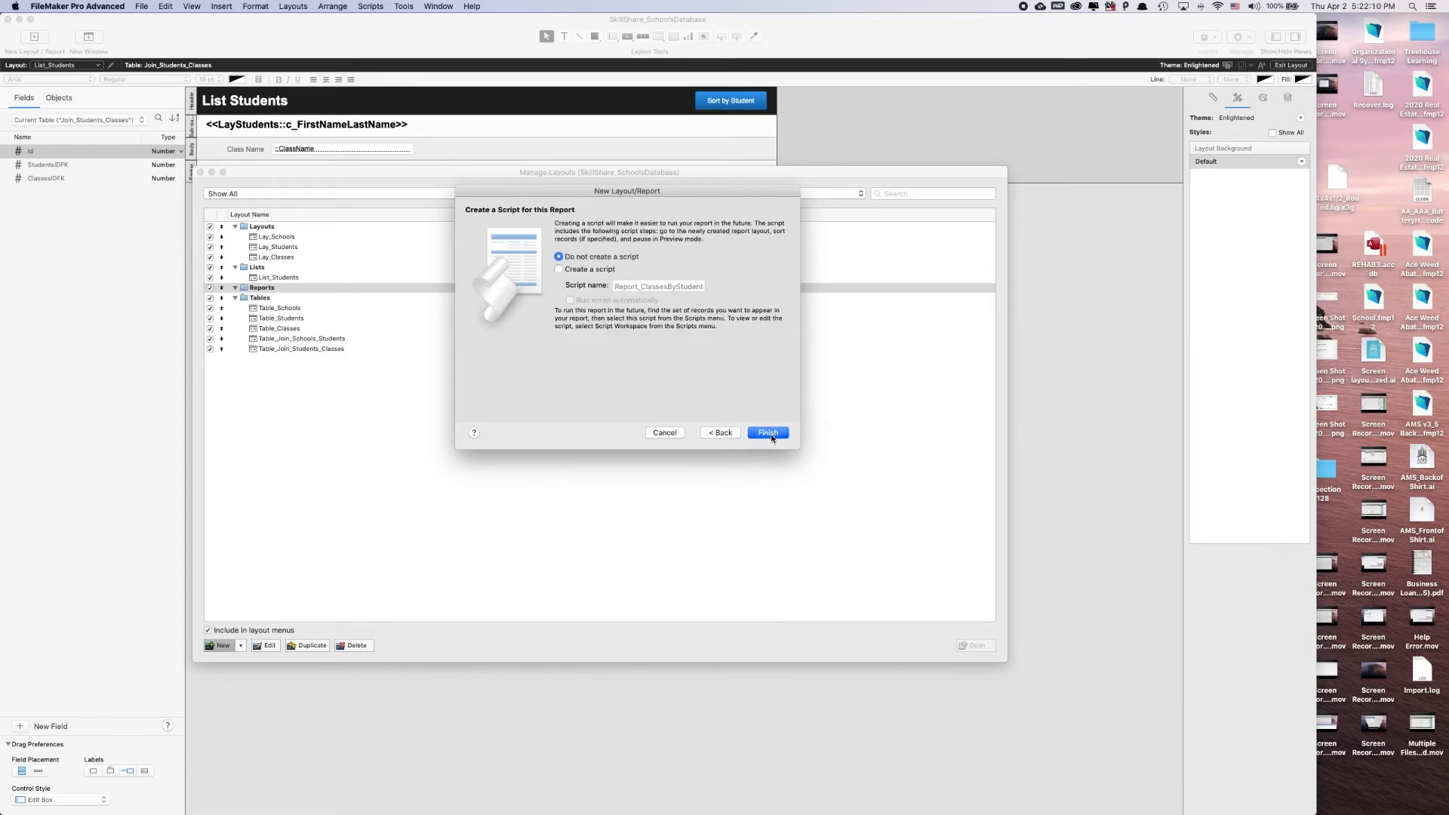
{"action": "left_click", "coordinate": [776, 435]}
{"action": "left_click", "coordinate": [786, 455]}
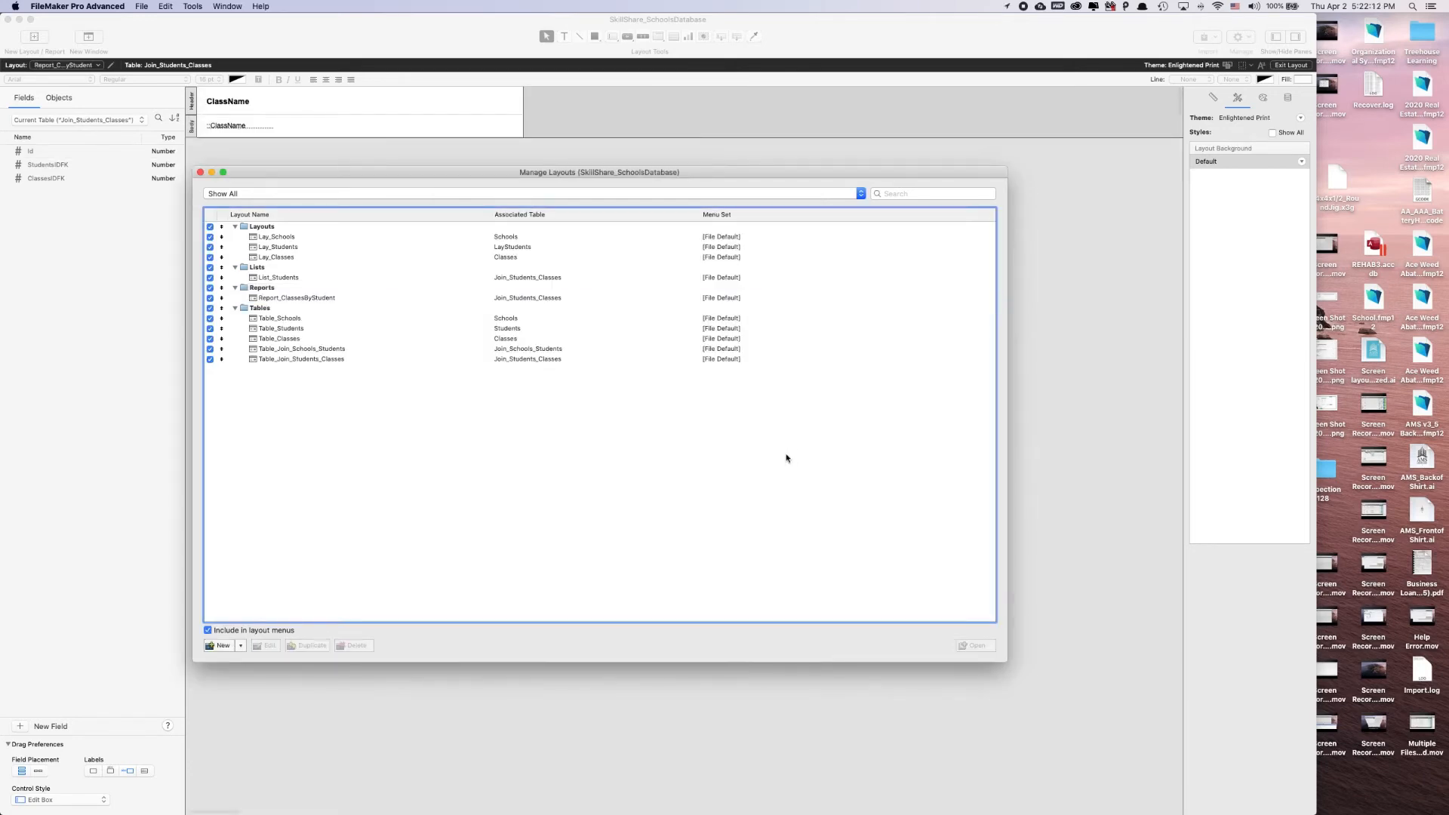
{"action": "left_click", "coordinate": [200, 172]}
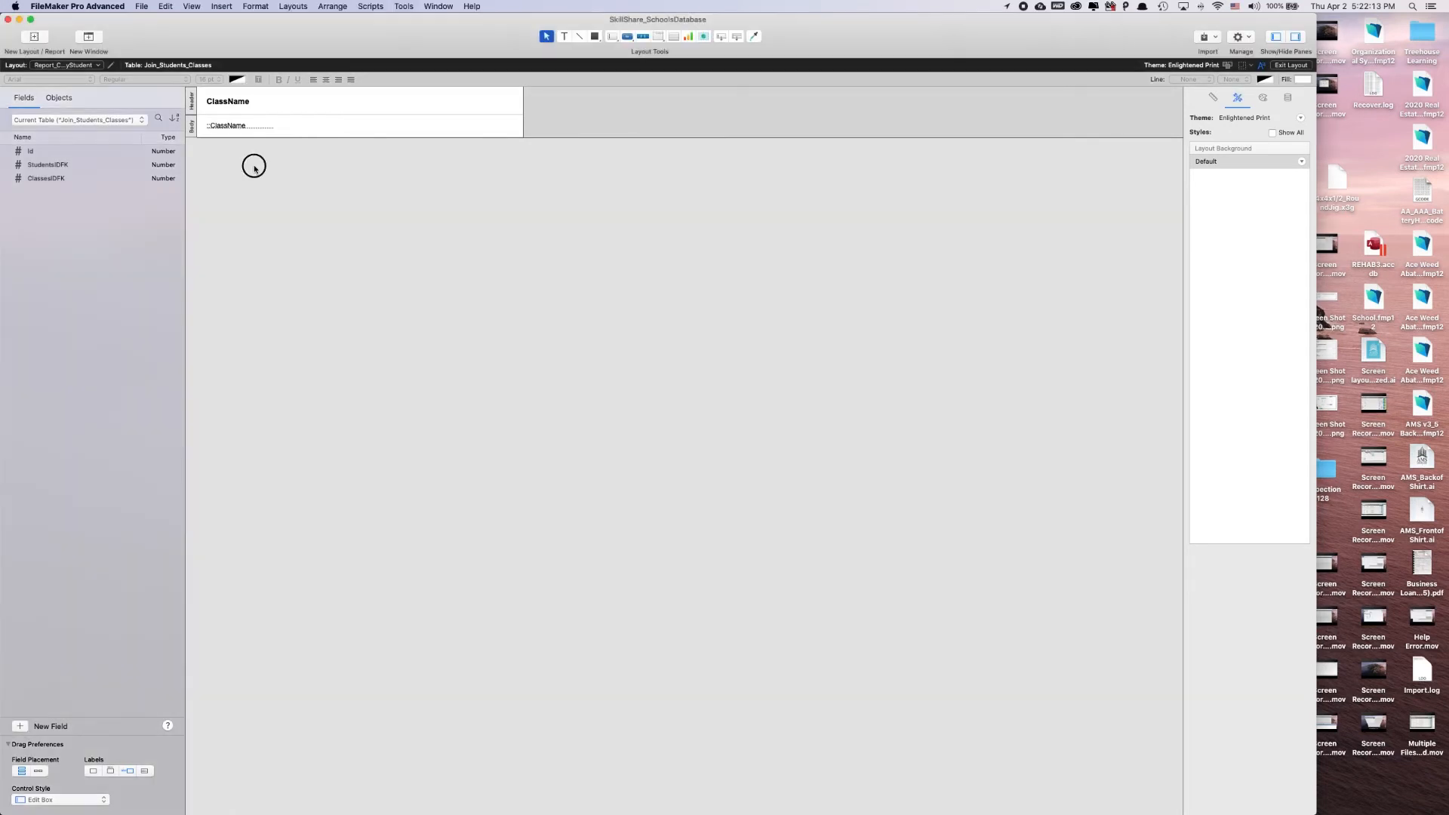
- Widen the header's ClassName text and replace it with the title "Classes by Student Report"
{"action": "left_click", "coordinate": [228, 102]}
{"action": "left_click", "coordinate": [271, 105]}
{"action": "left_click", "coordinate": [238, 104]}
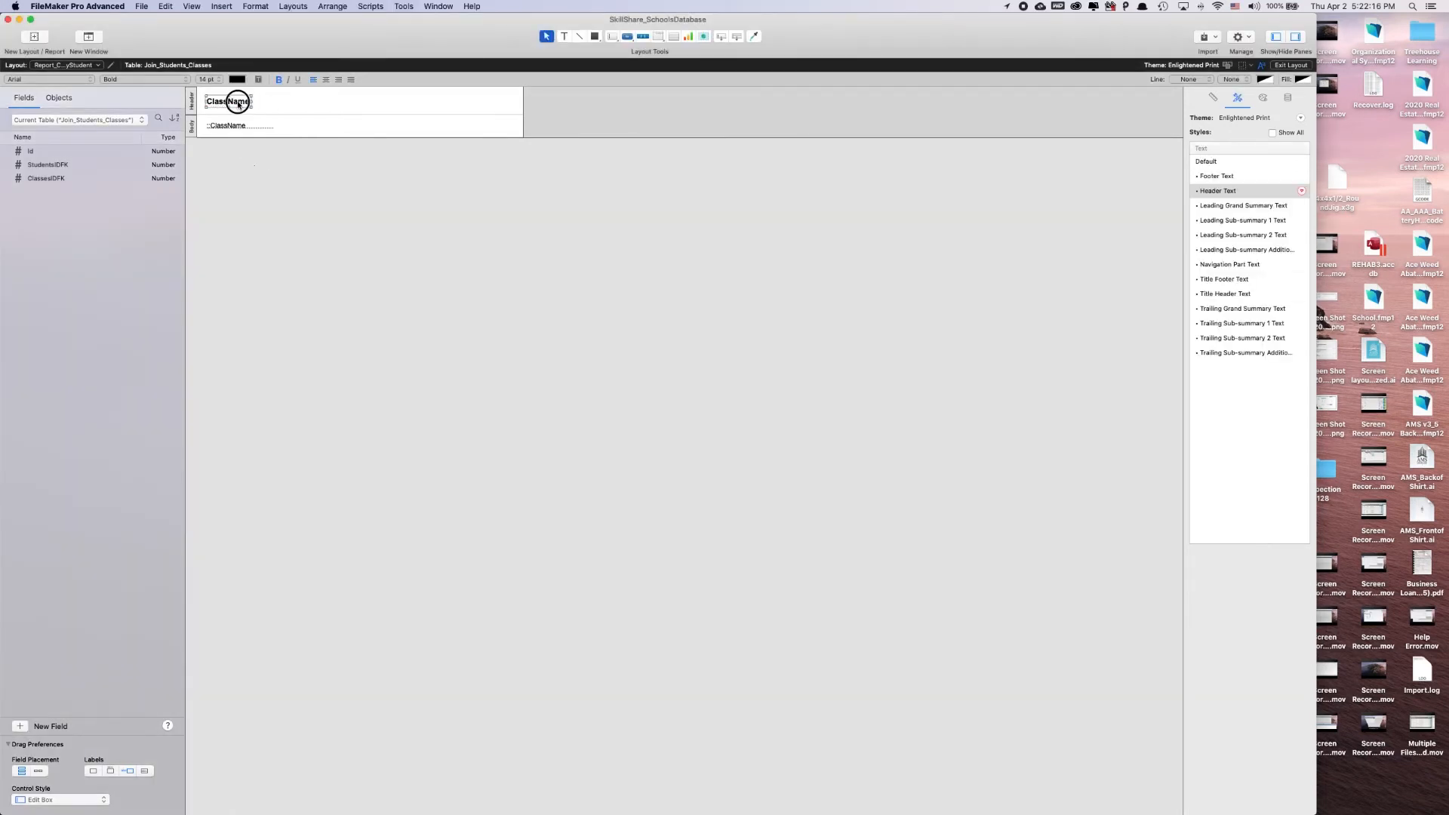
{"action": "double_click", "coordinate": [238, 104]}
{"action": "double_click", "coordinate": [240, 103]}
{"action": "left_click", "coordinate": [300, 95]}
{"action": "left_click_drag", "start_coordinate": [252, 102], "coordinate": [349, 102]}
{"action": "double_click", "coordinate": [262, 102]}
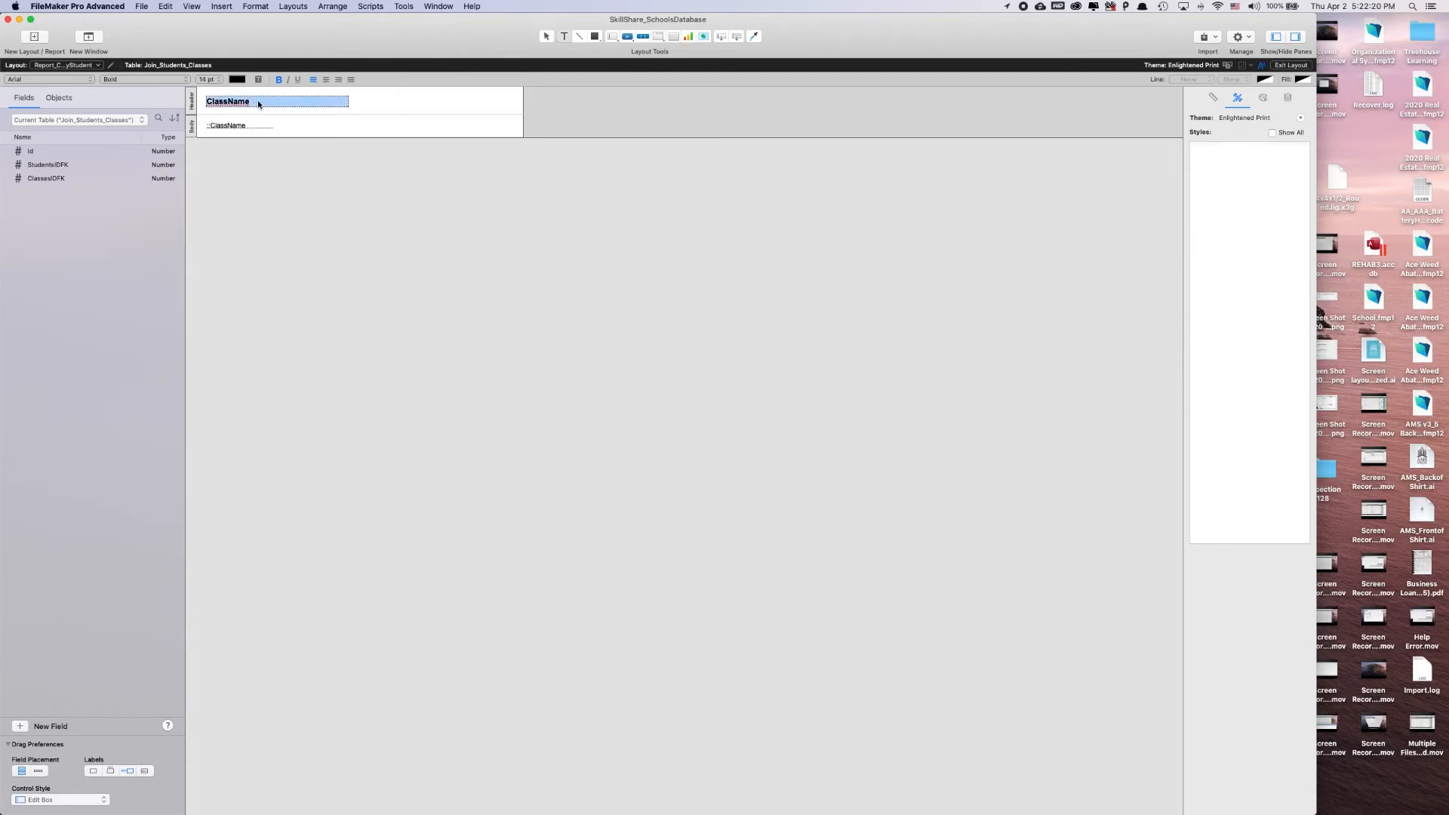
{"action": "type", "text": "Cla"}
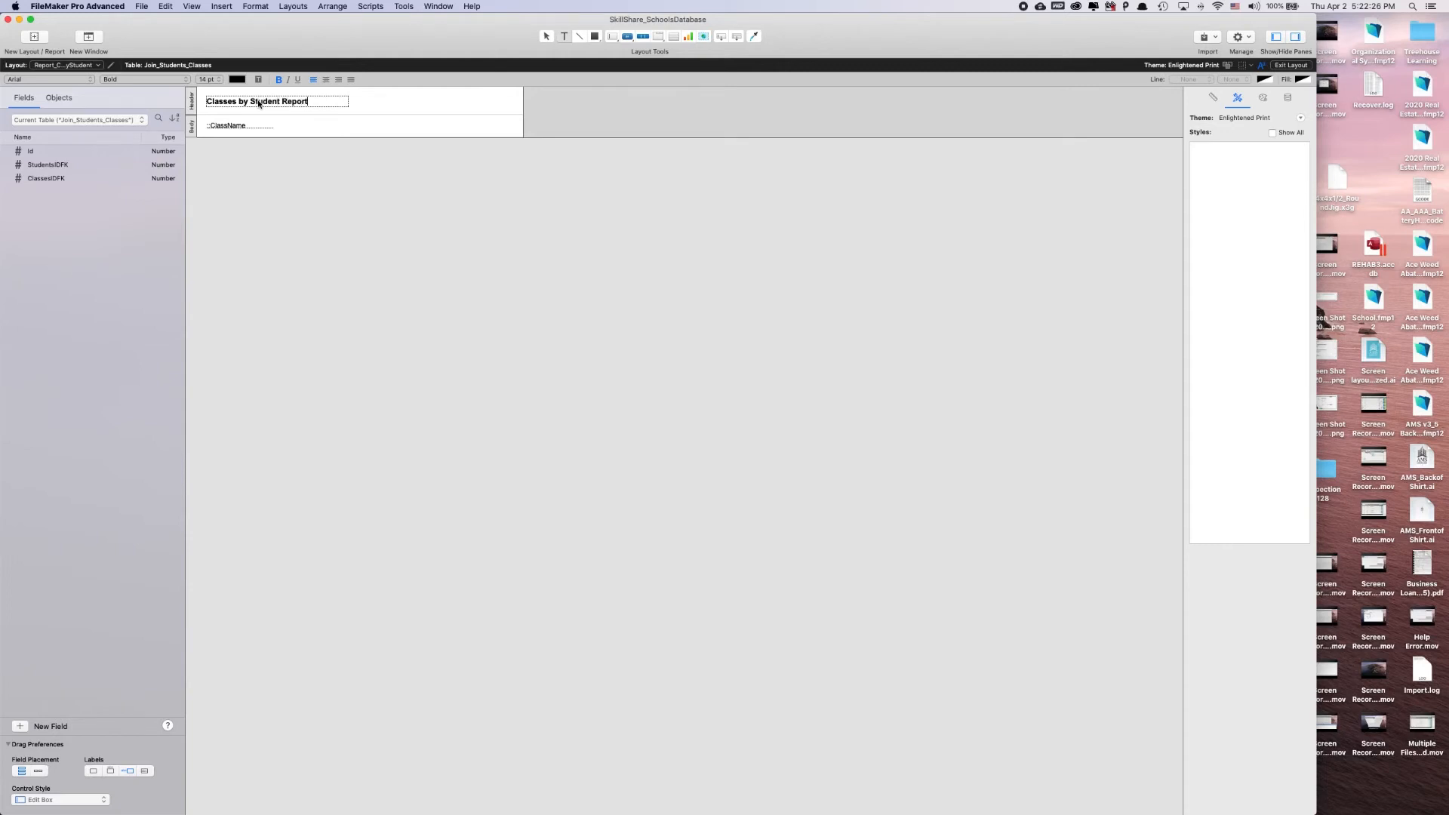
{"action": "key", "text": "Escape"}
{"action": "left_click", "coordinate": [342, 182]}
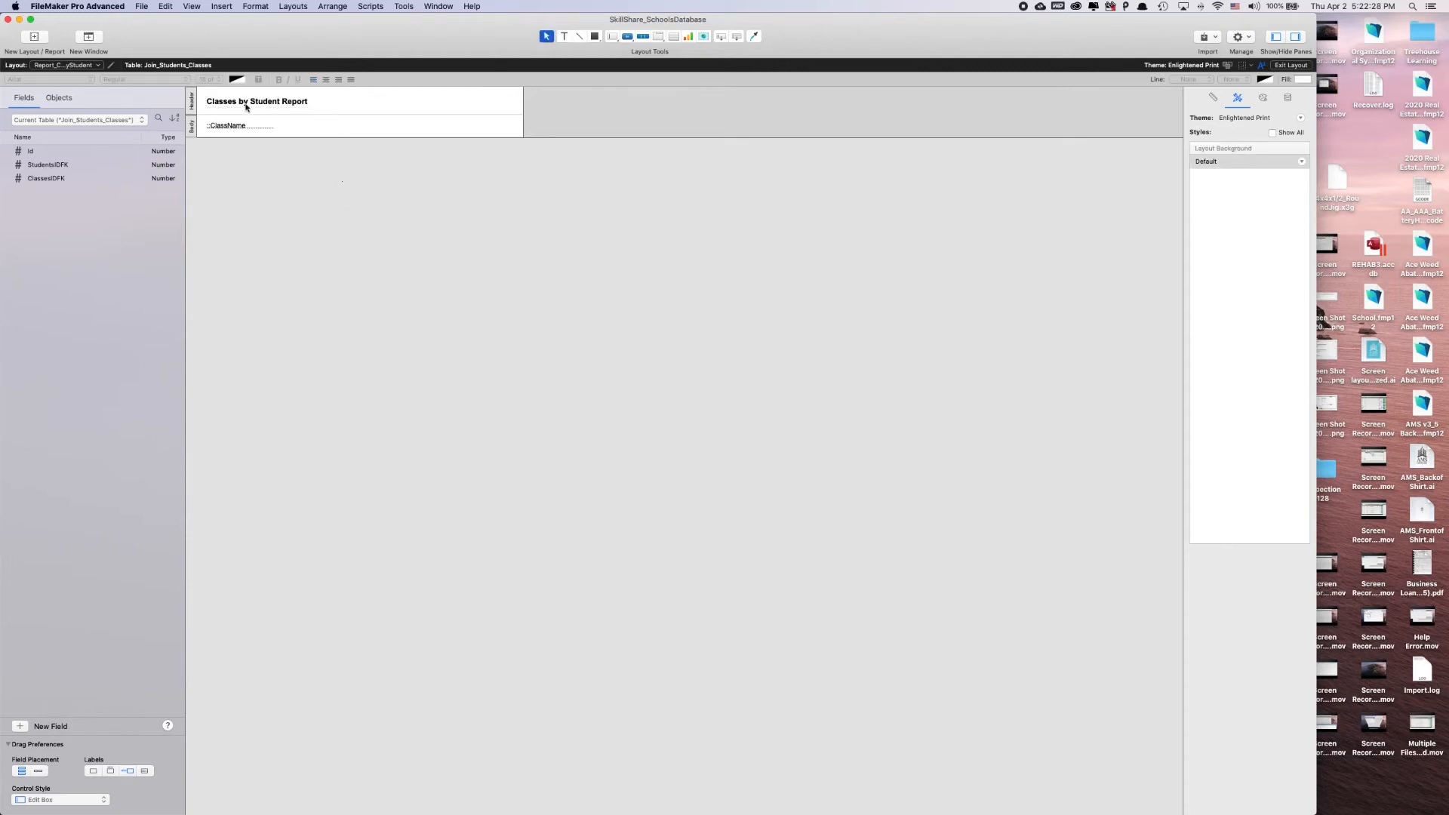
- Capitalize "By" in the header title so it reads "Classes By Student Report", and nudge the title slightly up
{"action": "double_click", "coordinate": [244, 102]}
{"action": "key", "text": "BackSpace"}
{"action": "type", "text": "B"}
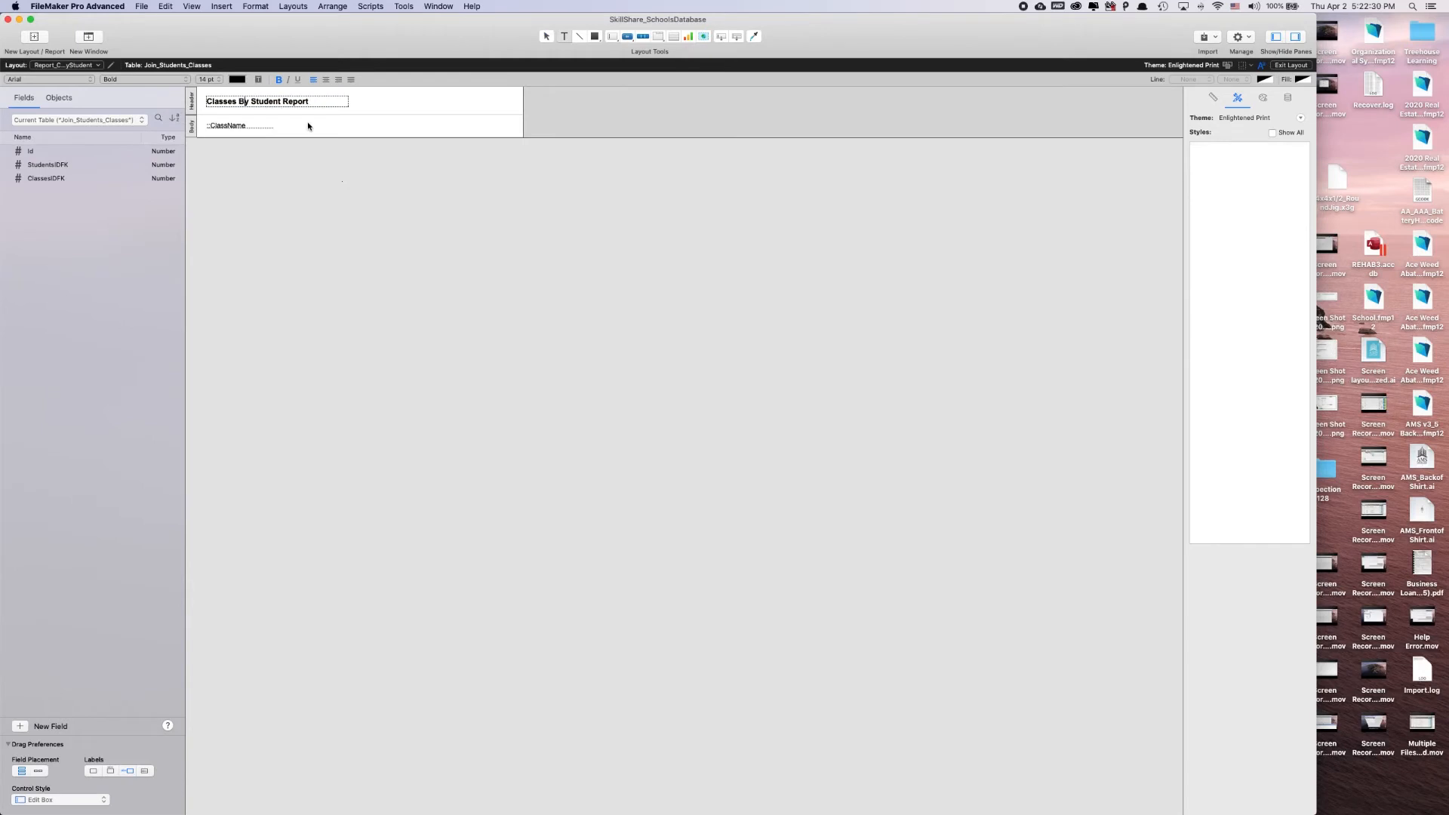
{"action": "left_click", "coordinate": [330, 246]}
{"action": "left_click_drag", "start_coordinate": [247, 102], "coordinate": [247, 99]}
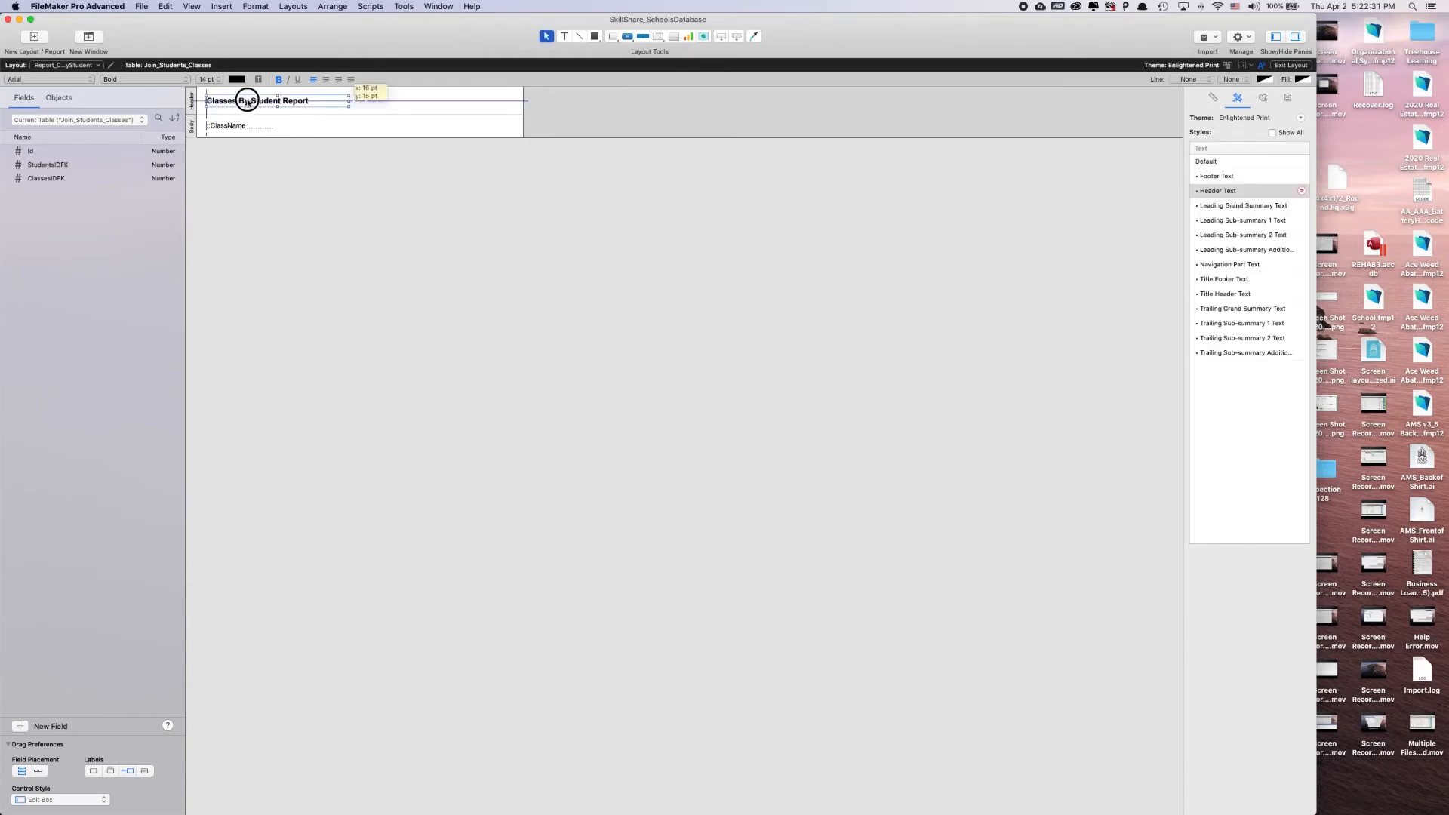
{"action": "left_click", "coordinate": [333, 204]}
- Widen the ClassName field in the body to about double its width and move it right to make room for a label
{"action": "left_click", "coordinate": [236, 130]}
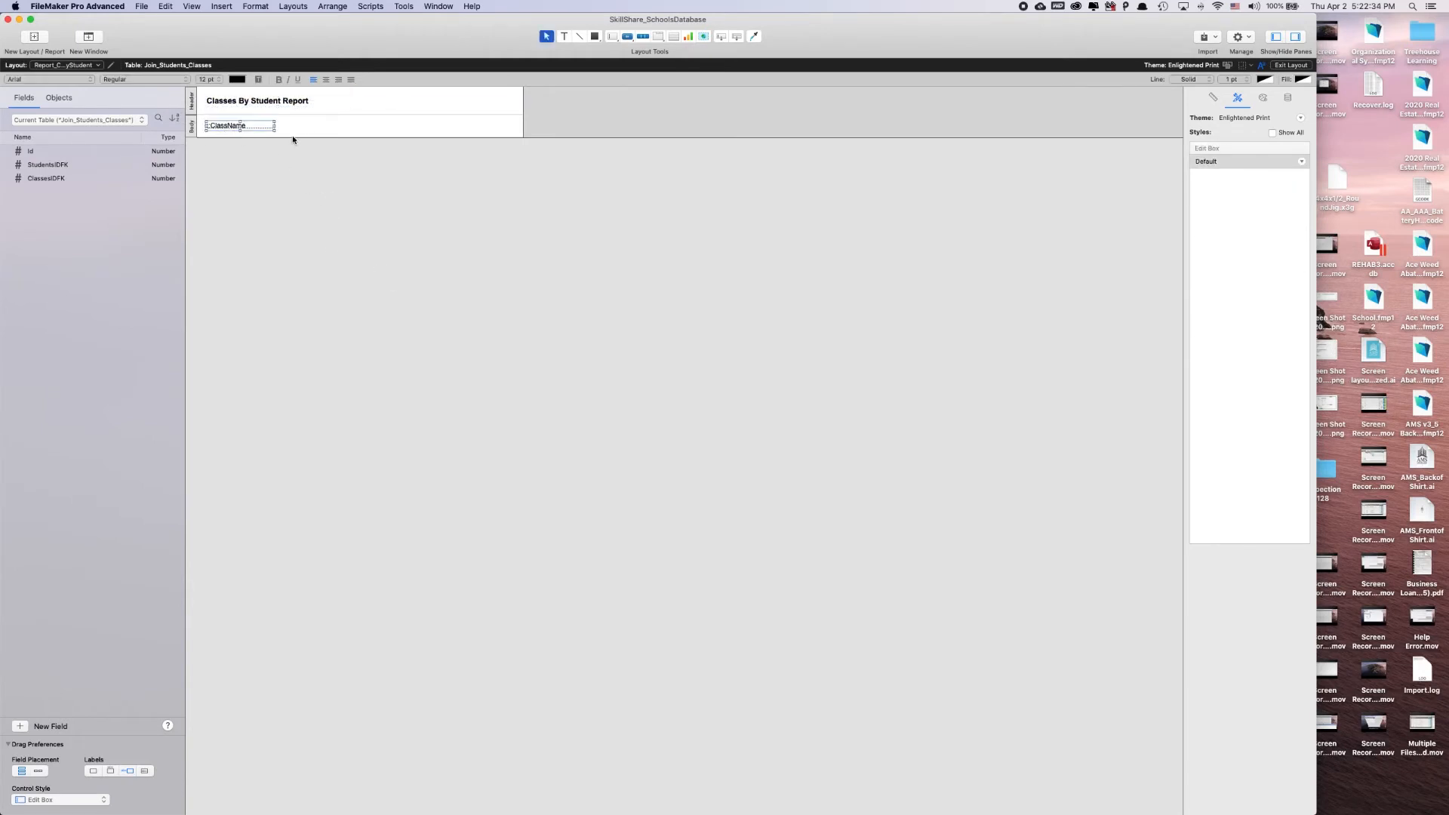
{"action": "left_click_drag", "start_coordinate": [273, 125], "coordinate": [354, 125]}
{"action": "left_click", "coordinate": [375, 192]}
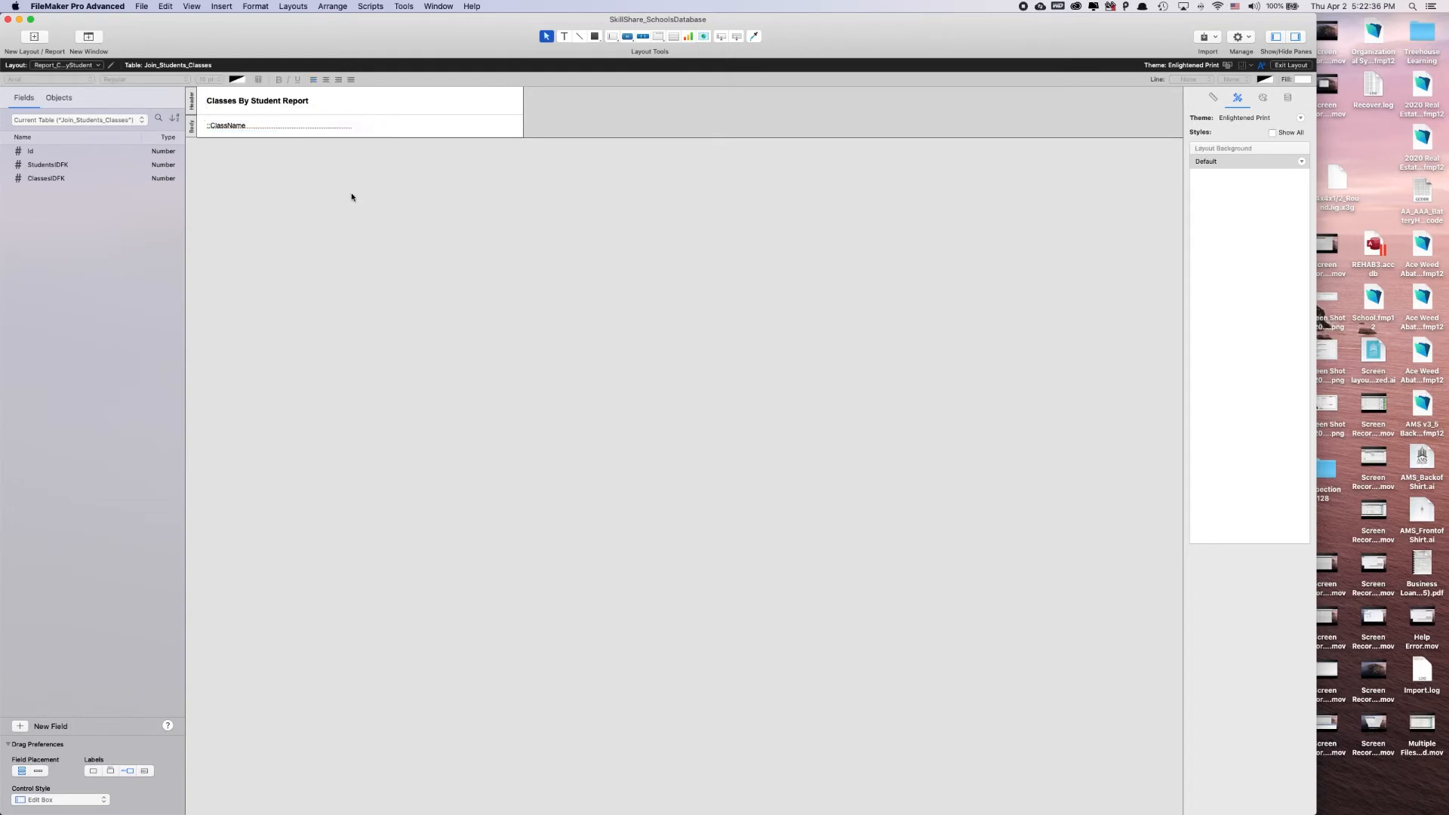
{"action": "left_click_drag", "start_coordinate": [211, 125], "coordinate": [253, 126]}
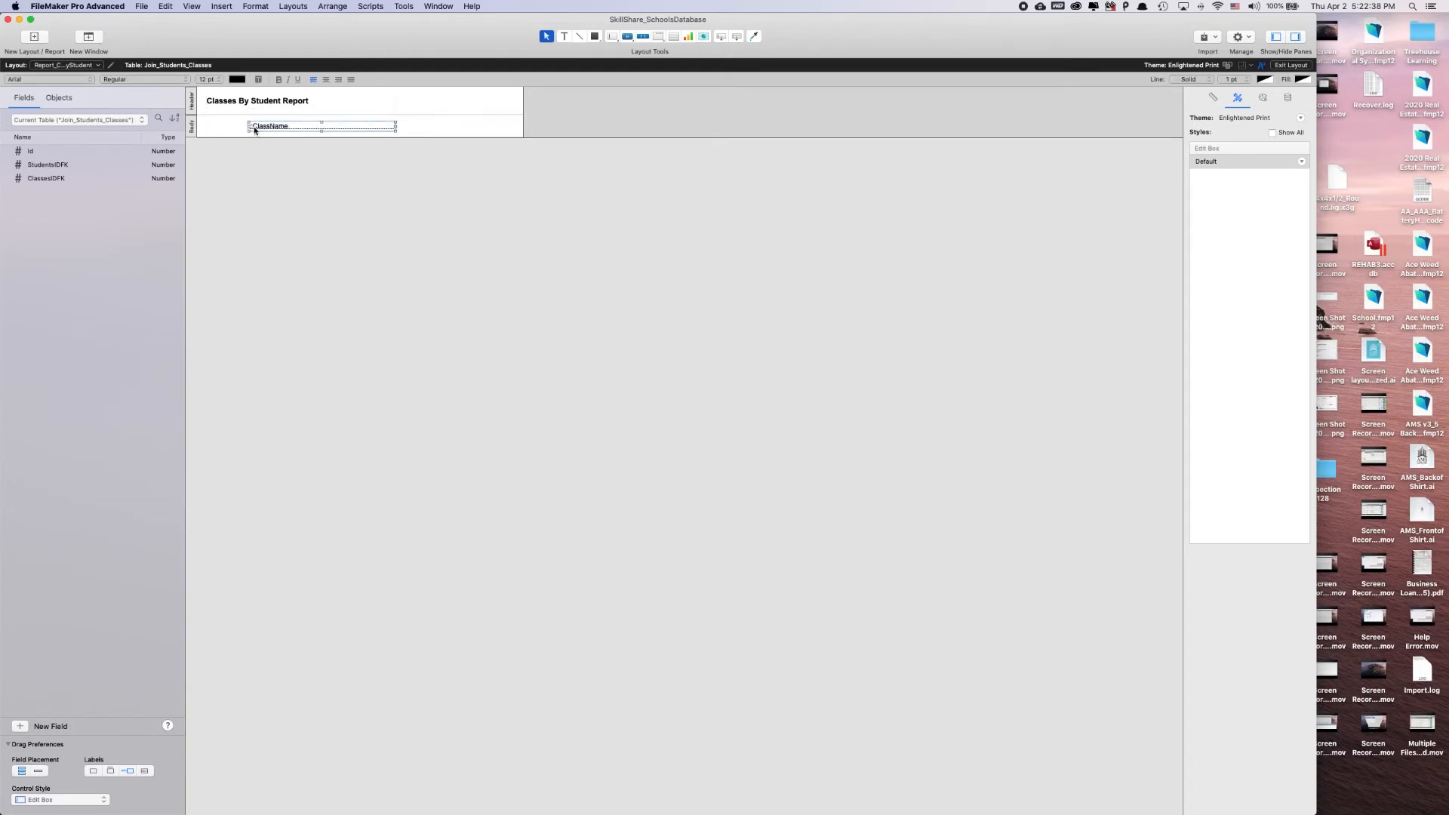
- Add a label reading "Class Name" to the ClassName field and indent label and field together to about 36 pt
{"action": "double_click", "coordinate": [260, 127]}
{"action": "left_click", "coordinate": [562, 656]}
{"action": "left_click", "coordinate": [796, 677]}
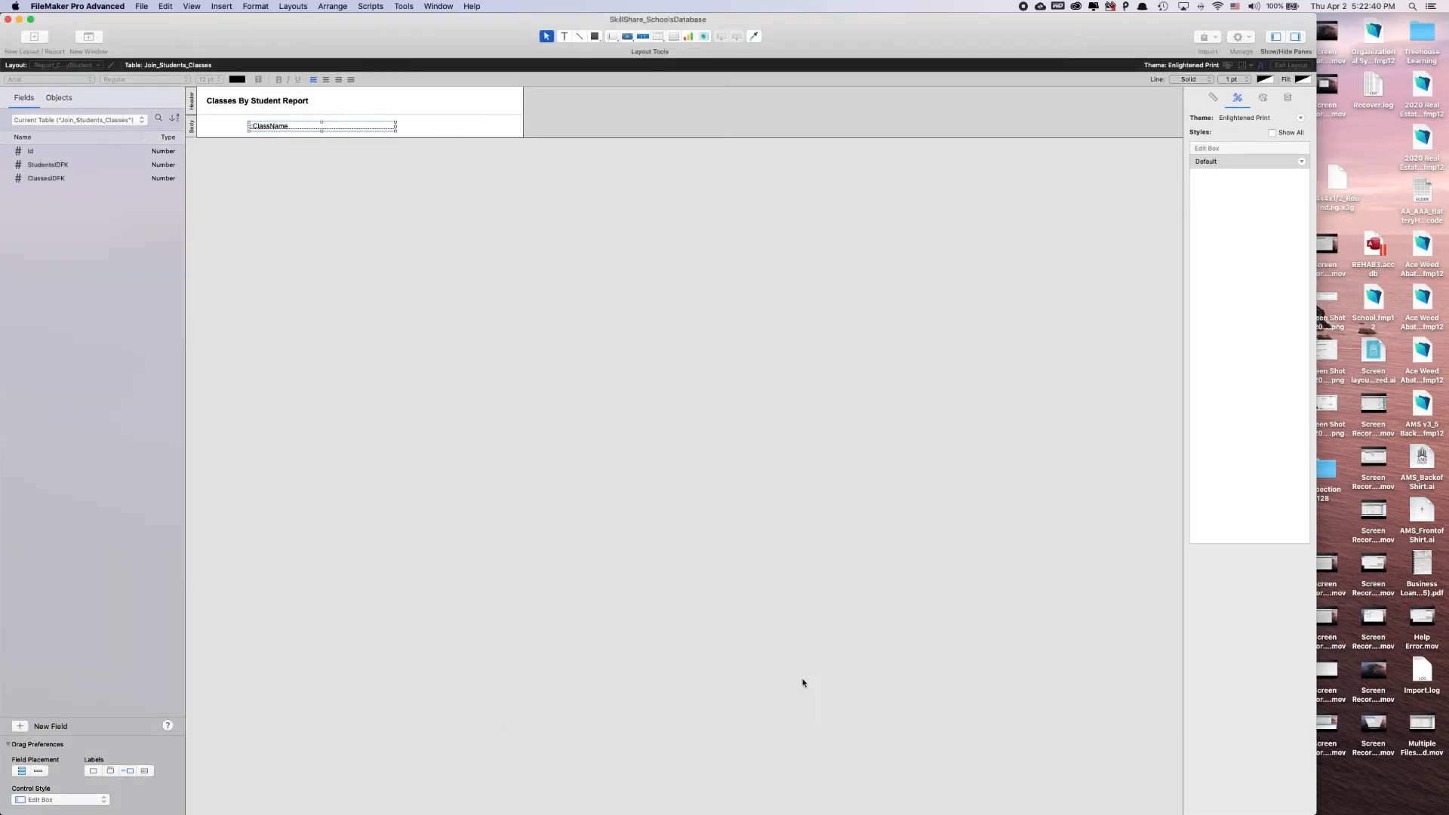
{"action": "left_click", "coordinate": [359, 438]}
{"action": "left_click", "coordinate": [226, 127]}
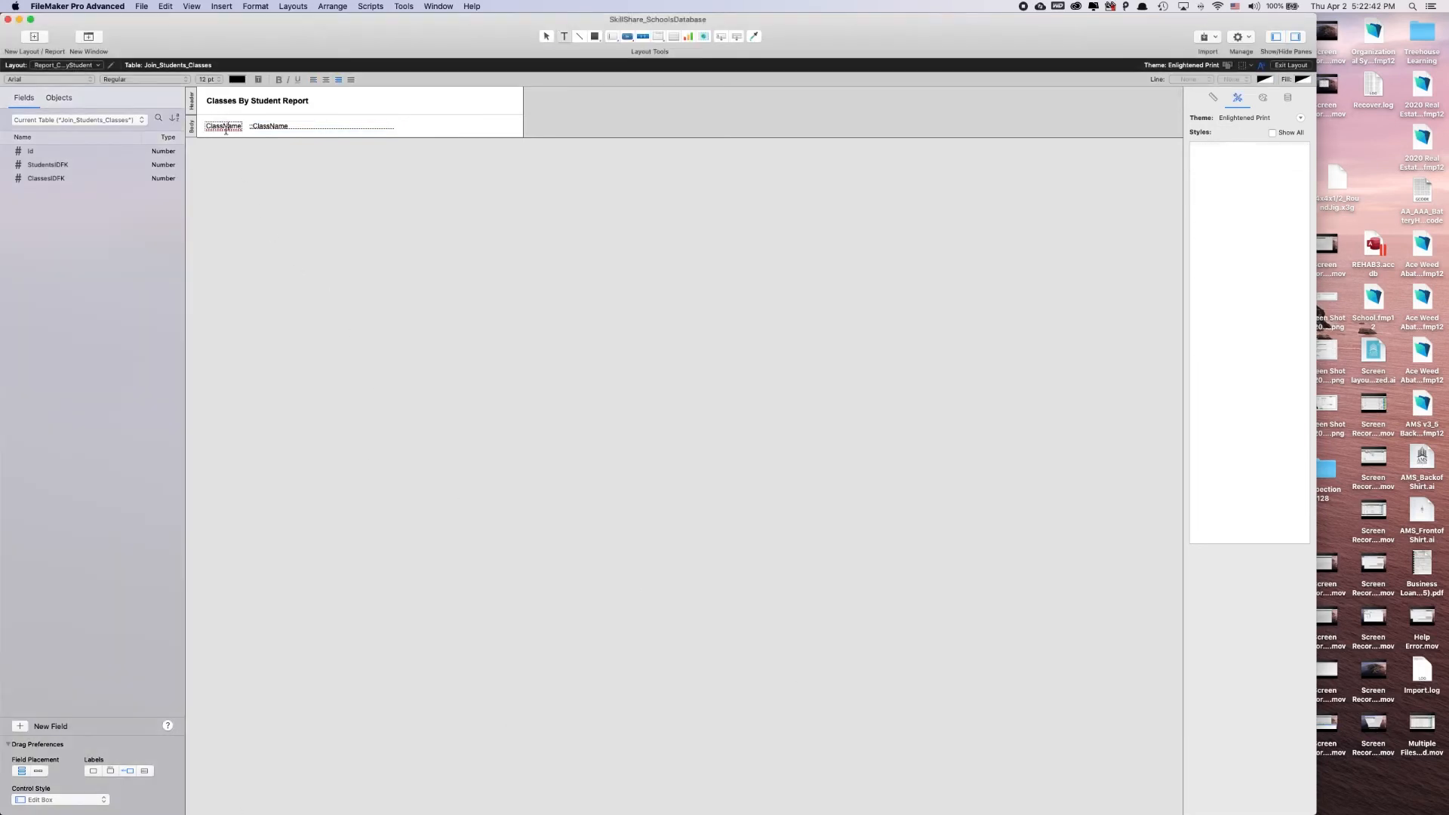
{"action": "left_click", "coordinate": [322, 256]}
{"action": "left_click_drag", "start_coordinate": [366, 181], "coordinate": [223, 126]}
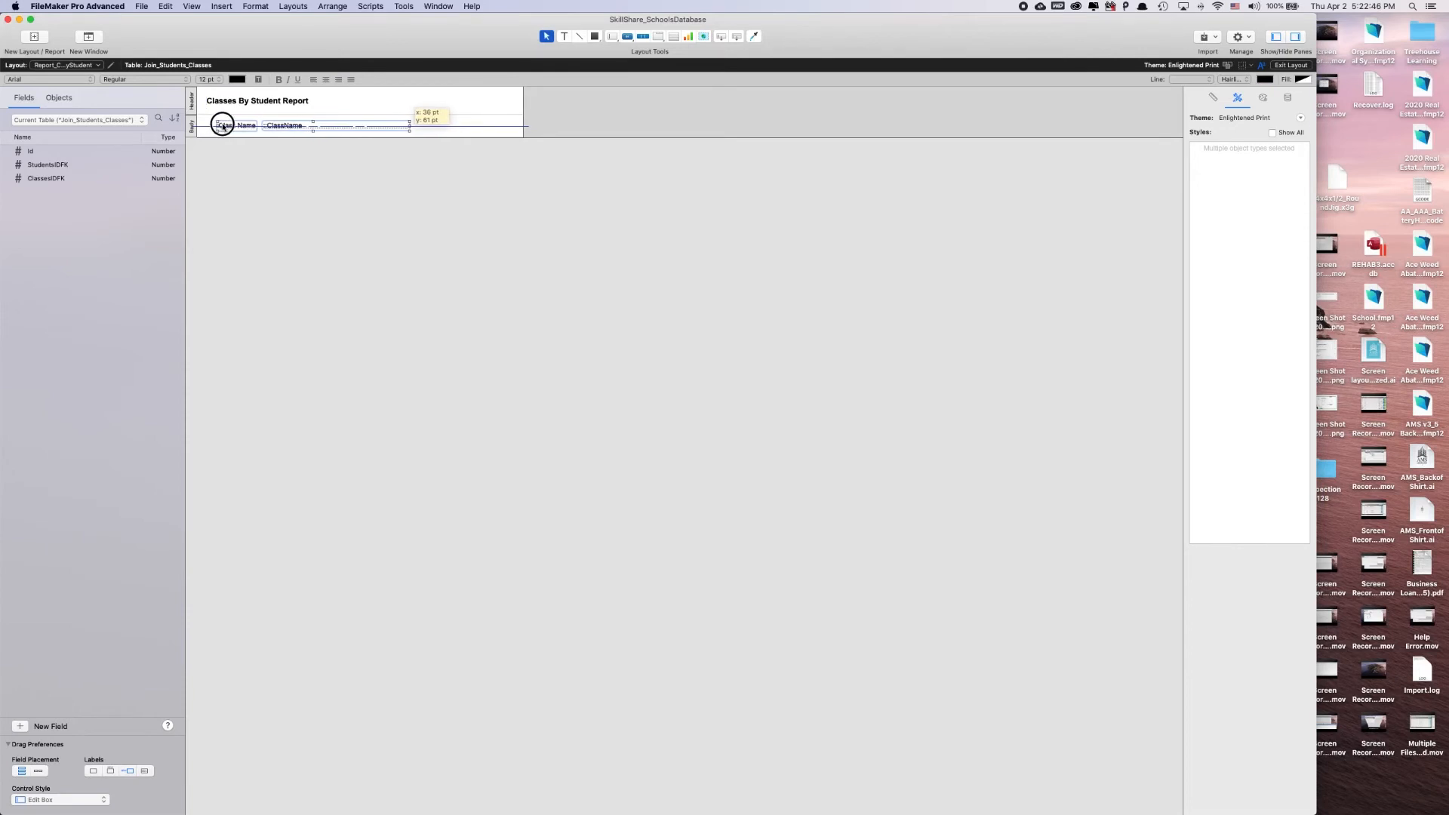
{"action": "left_click", "coordinate": [252, 212]}
- Create a sub-summary part when sorted by LayStudents::c_FirstNameLastName, placed between the header and the body
{"action": "left_click", "coordinate": [292, 6]}
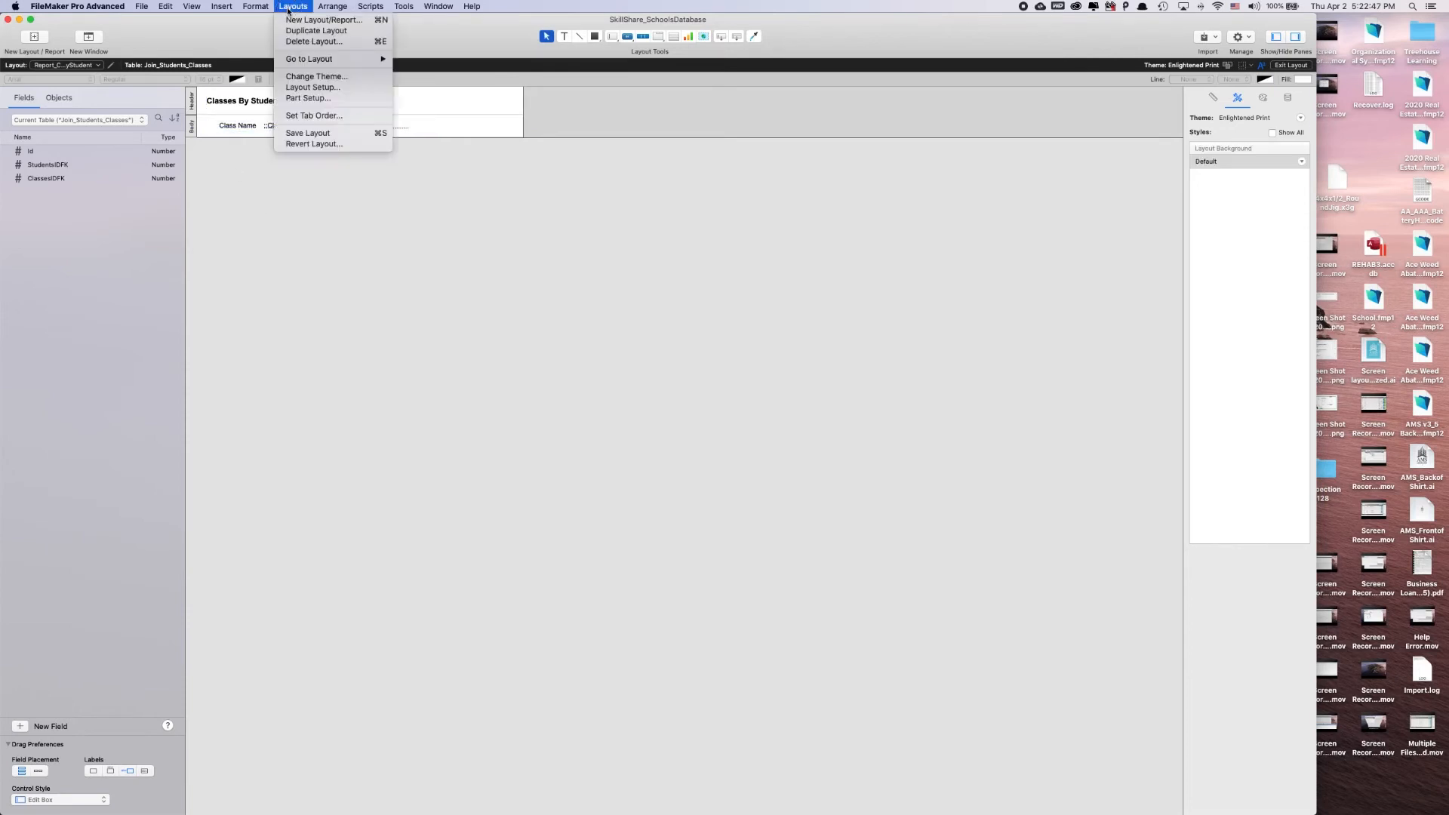
{"action": "left_click", "coordinate": [312, 118]}
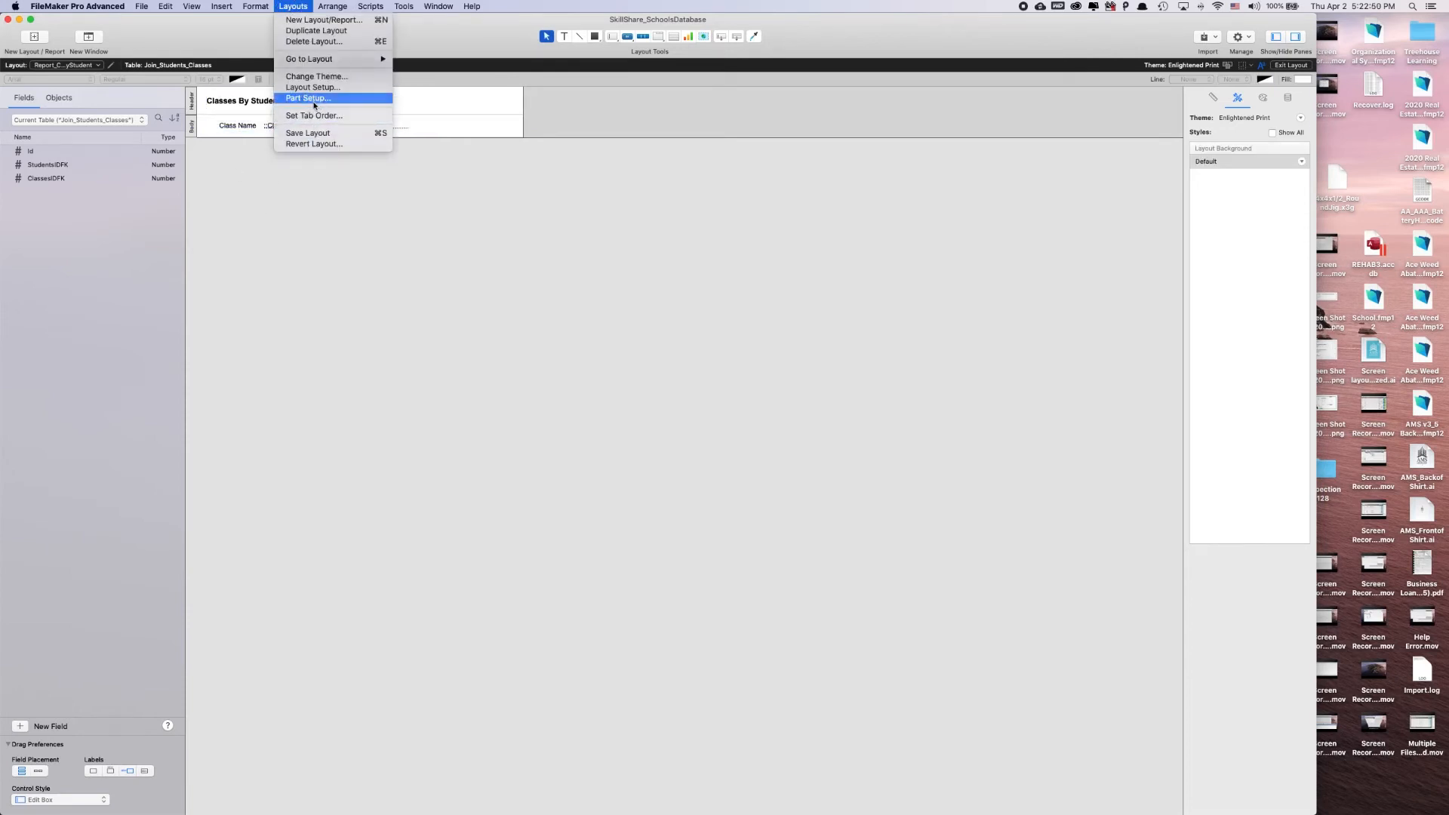
{"action": "left_click", "coordinate": [312, 99]}
{"action": "left_click", "coordinate": [621, 246]}
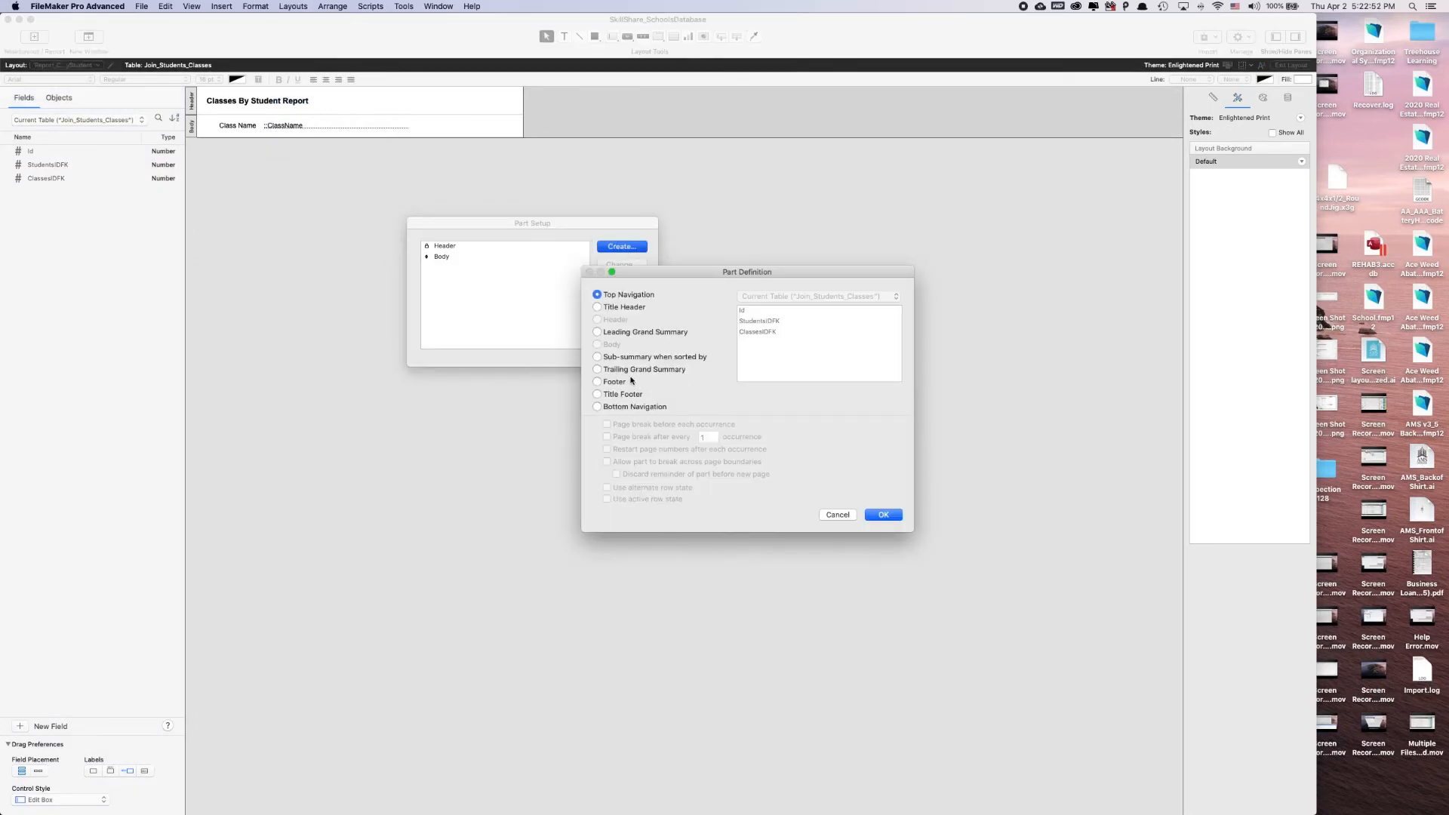
{"action": "left_click", "coordinate": [597, 357]}
{"action": "left_click", "coordinate": [762, 296]}
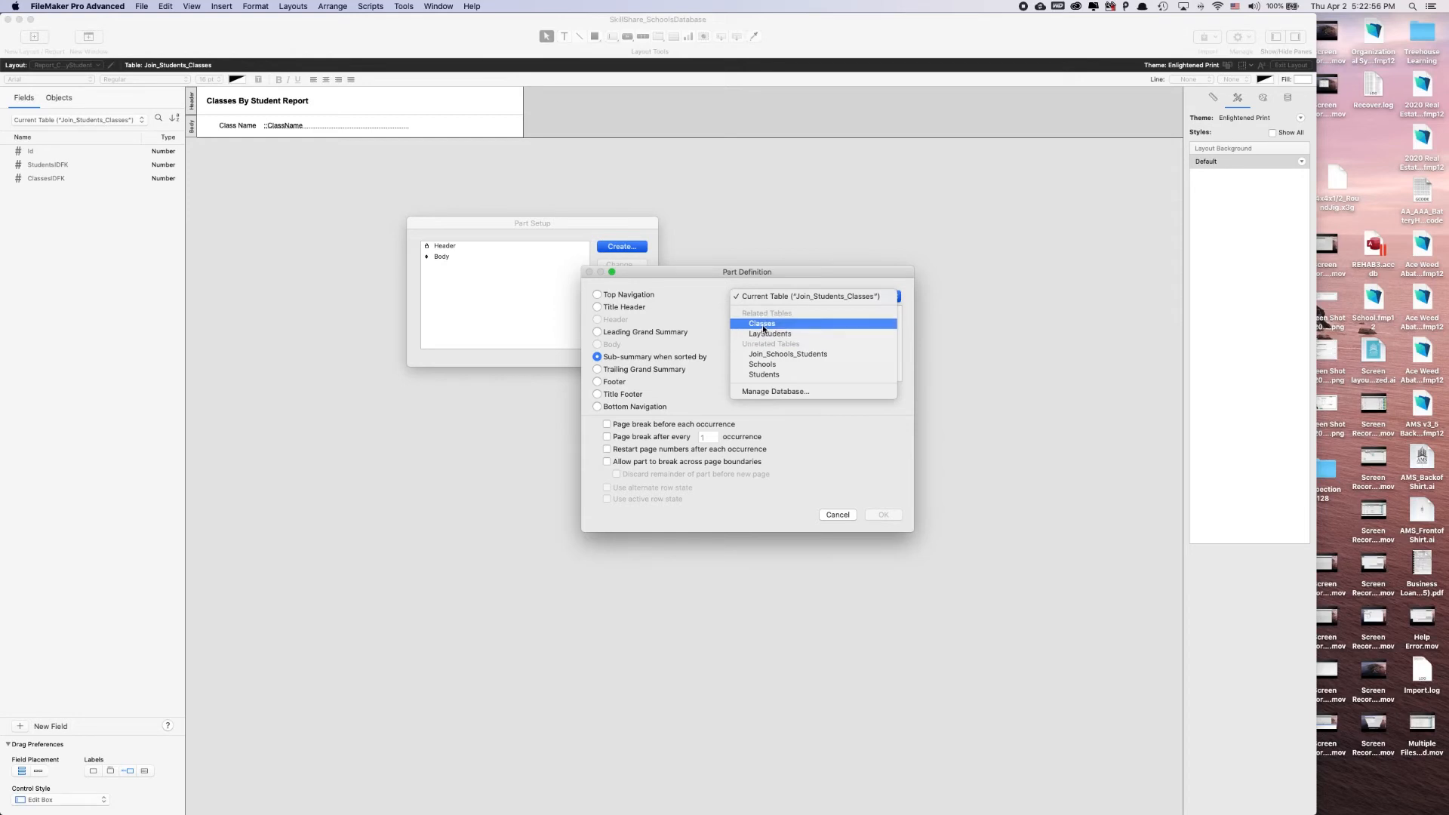
{"action": "left_click", "coordinate": [765, 334]}
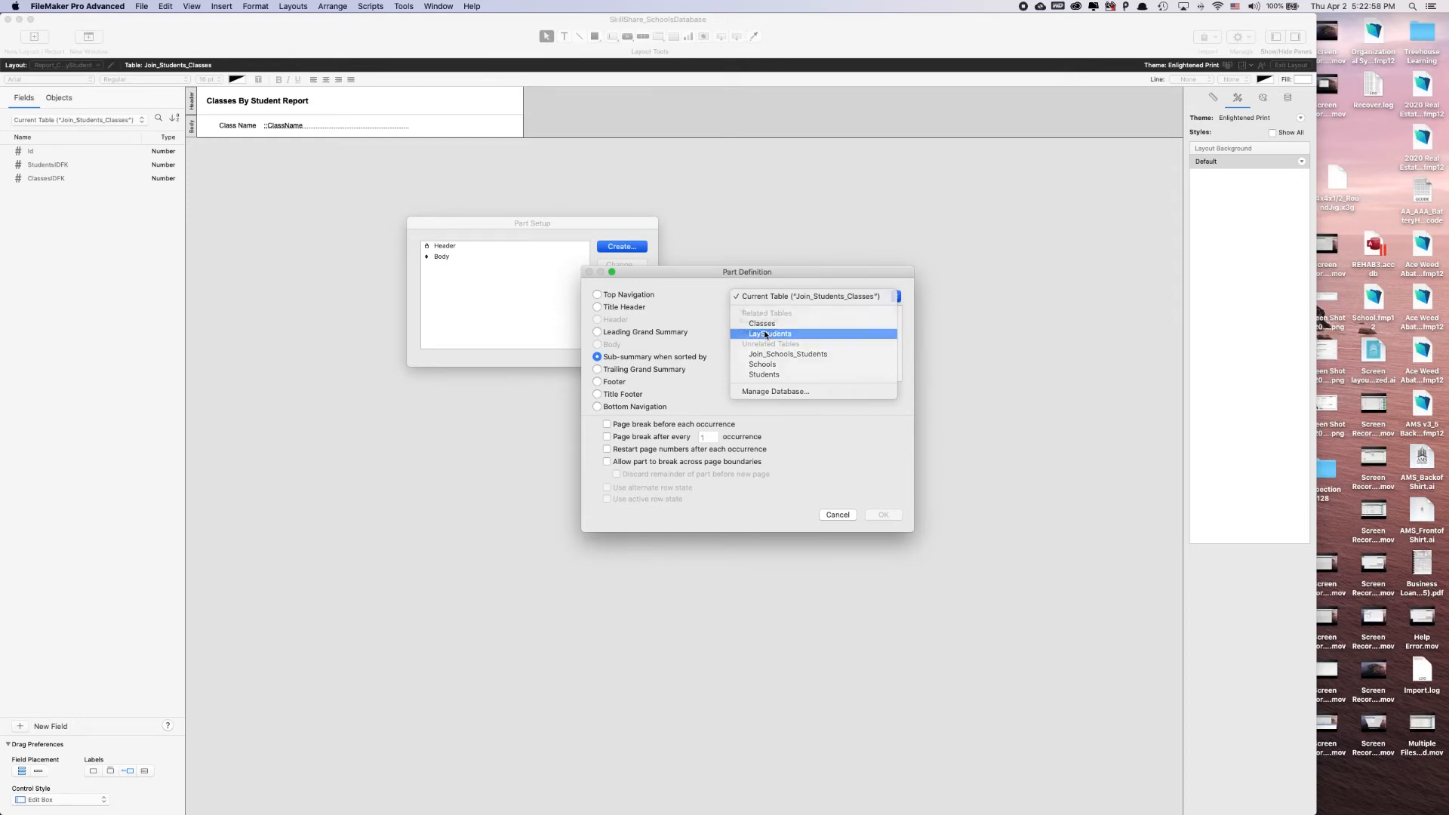
{"action": "left_click", "coordinate": [774, 353]}
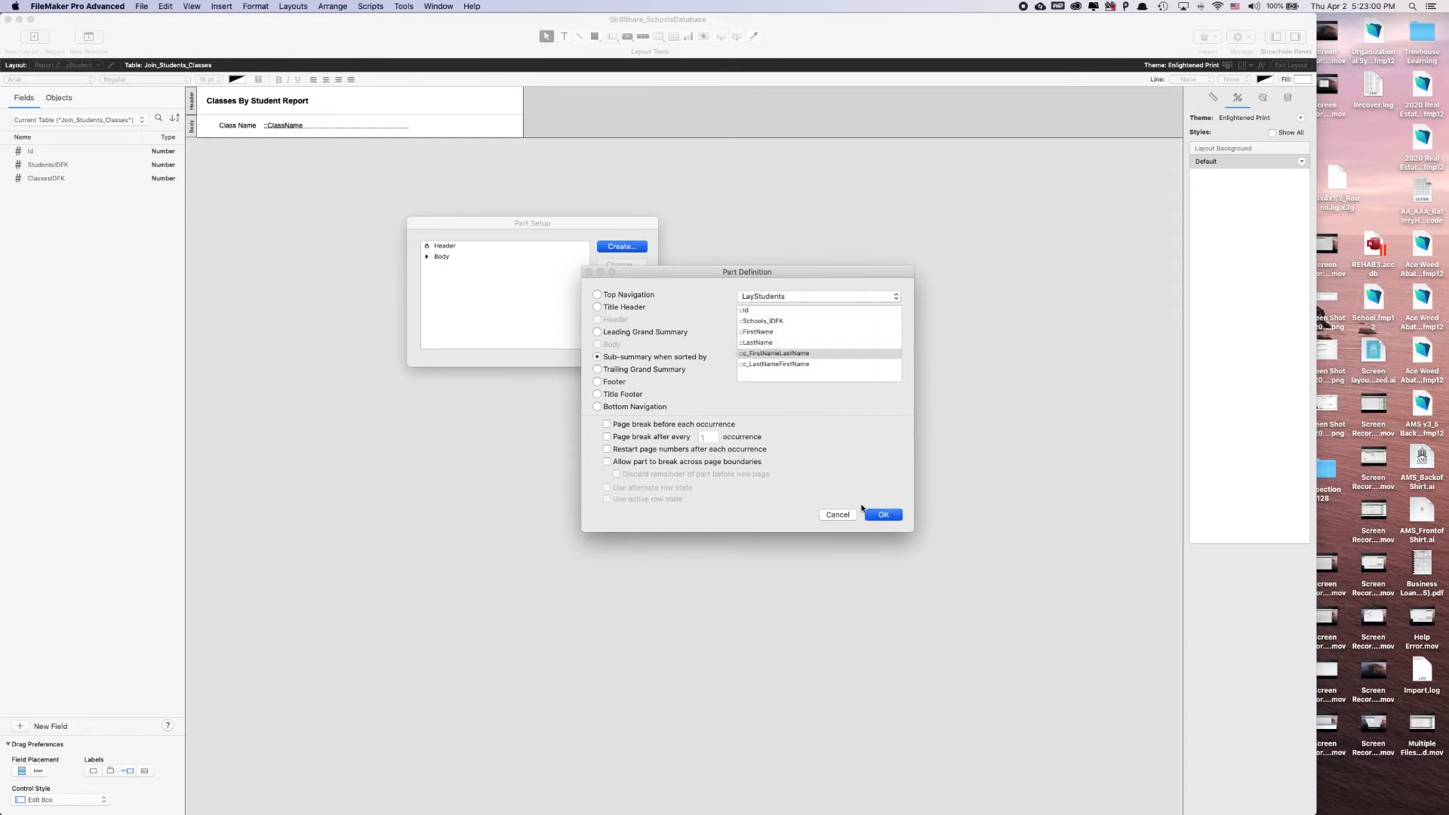
{"action": "key", "text": "Return"}
{"action": "left_click", "coordinate": [788, 381]}
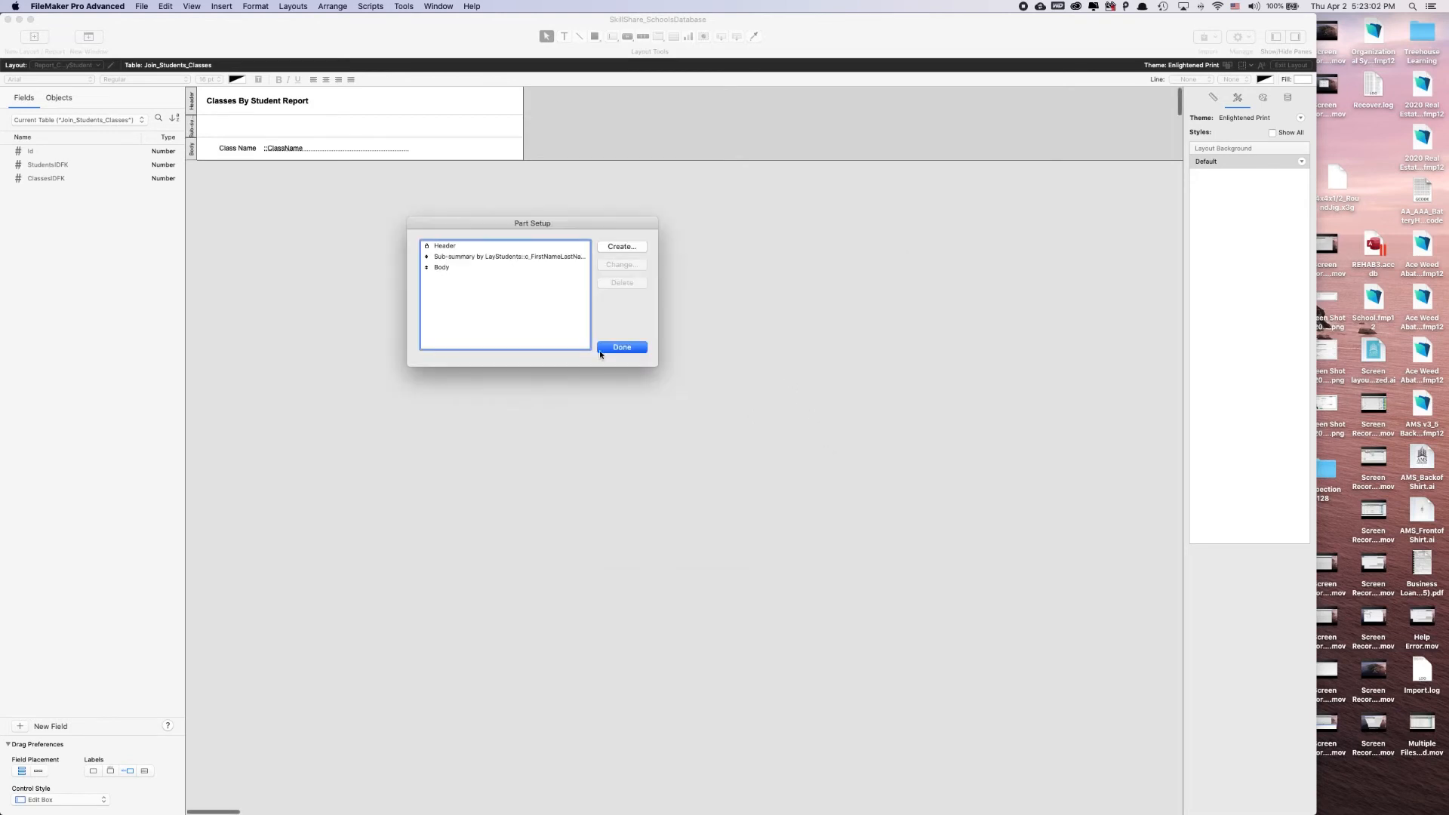
{"action": "left_click", "coordinate": [608, 353]}
- Insert the merge field LayStudents::c_FirstNameLastName and place it in the sub-summary part
{"action": "left_click", "coordinate": [221, 6]}
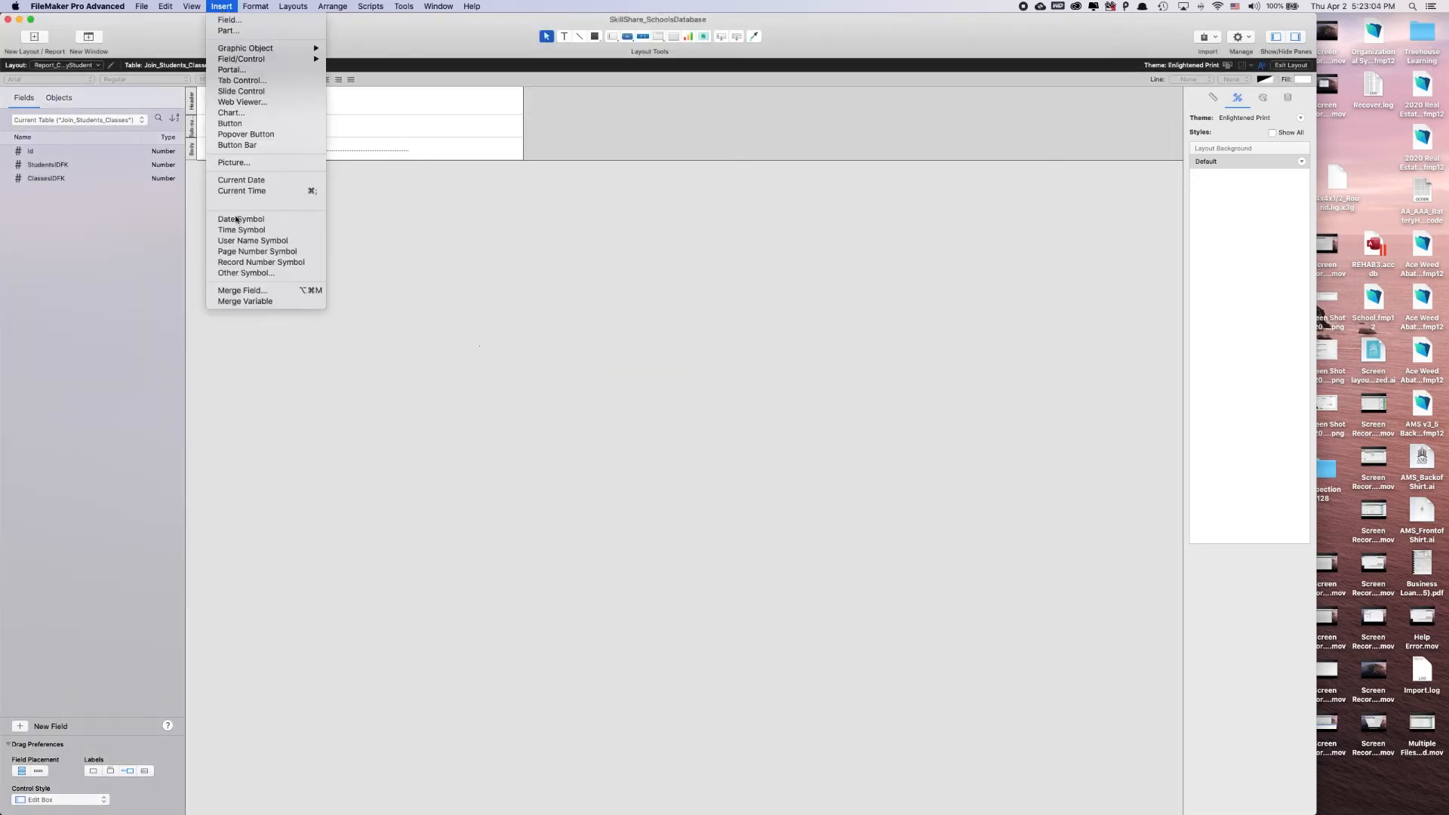
{"action": "left_click", "coordinate": [238, 292]}
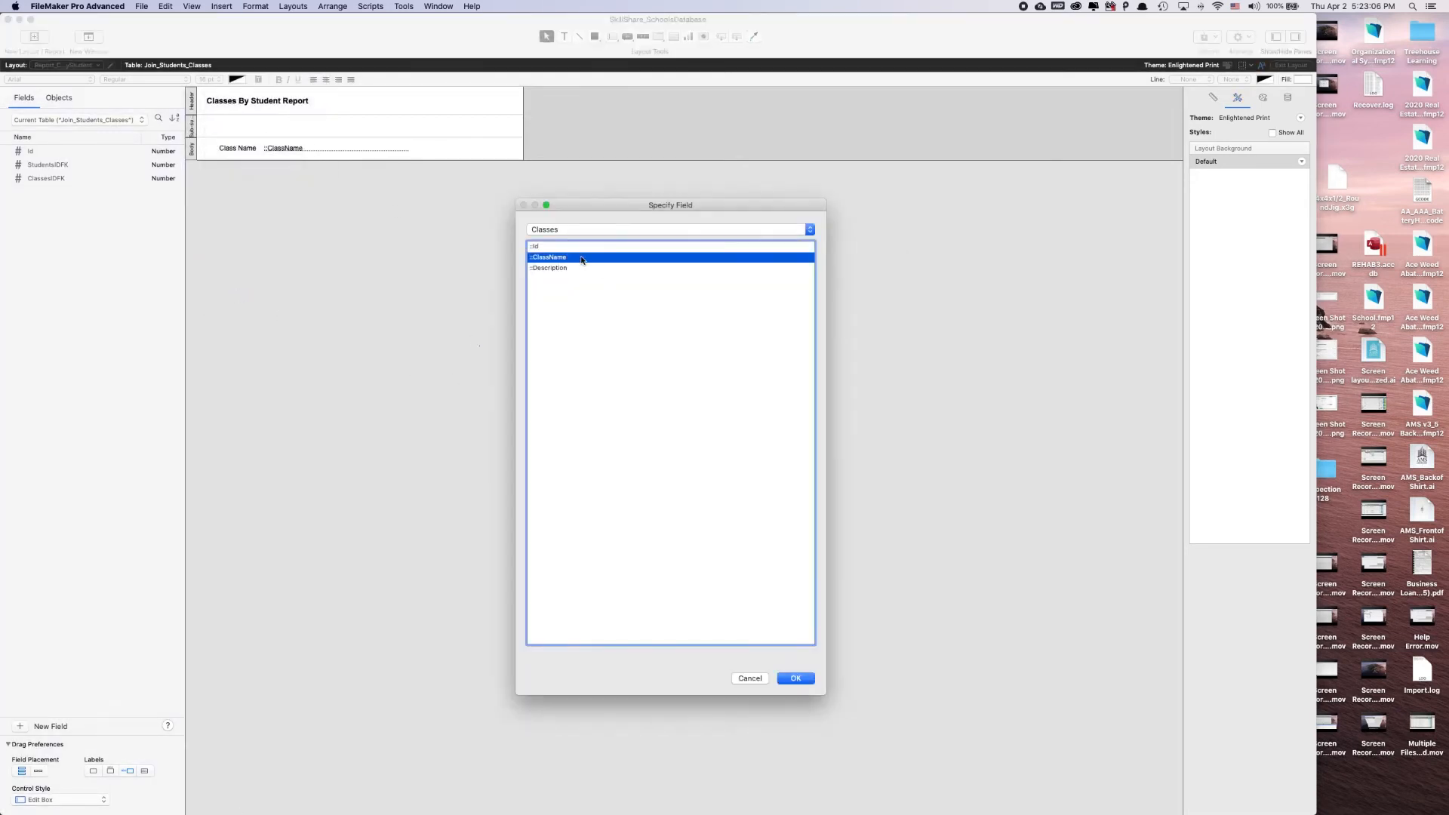
{"action": "left_click", "coordinate": [562, 229]}
{"action": "left_click", "coordinate": [548, 243]}
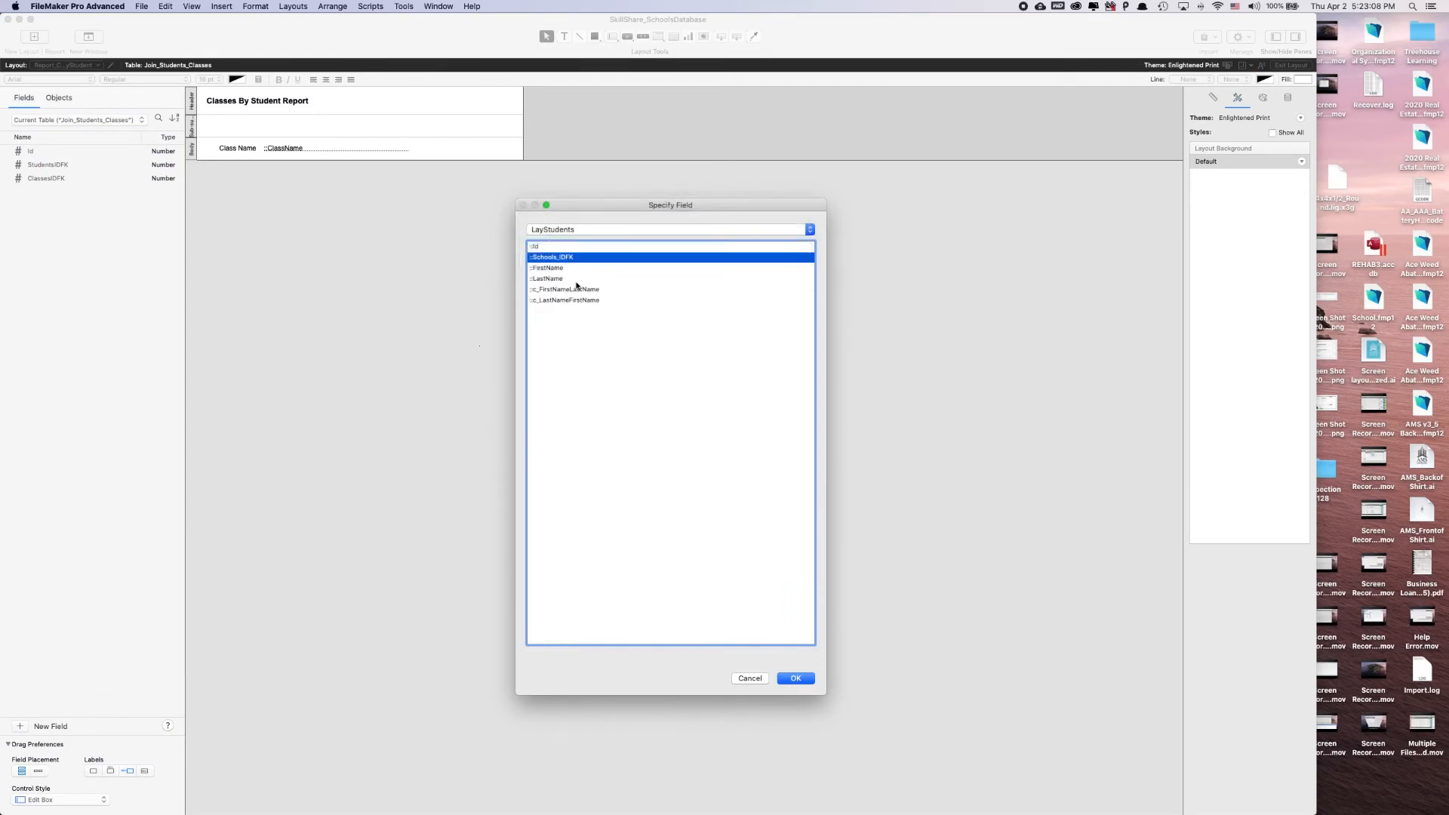
{"action": "double_click", "coordinate": [577, 292]}
{"action": "left_click", "coordinate": [503, 159]}
{"action": "left_click_drag", "start_coordinate": [502, 159], "coordinate": [234, 126]}
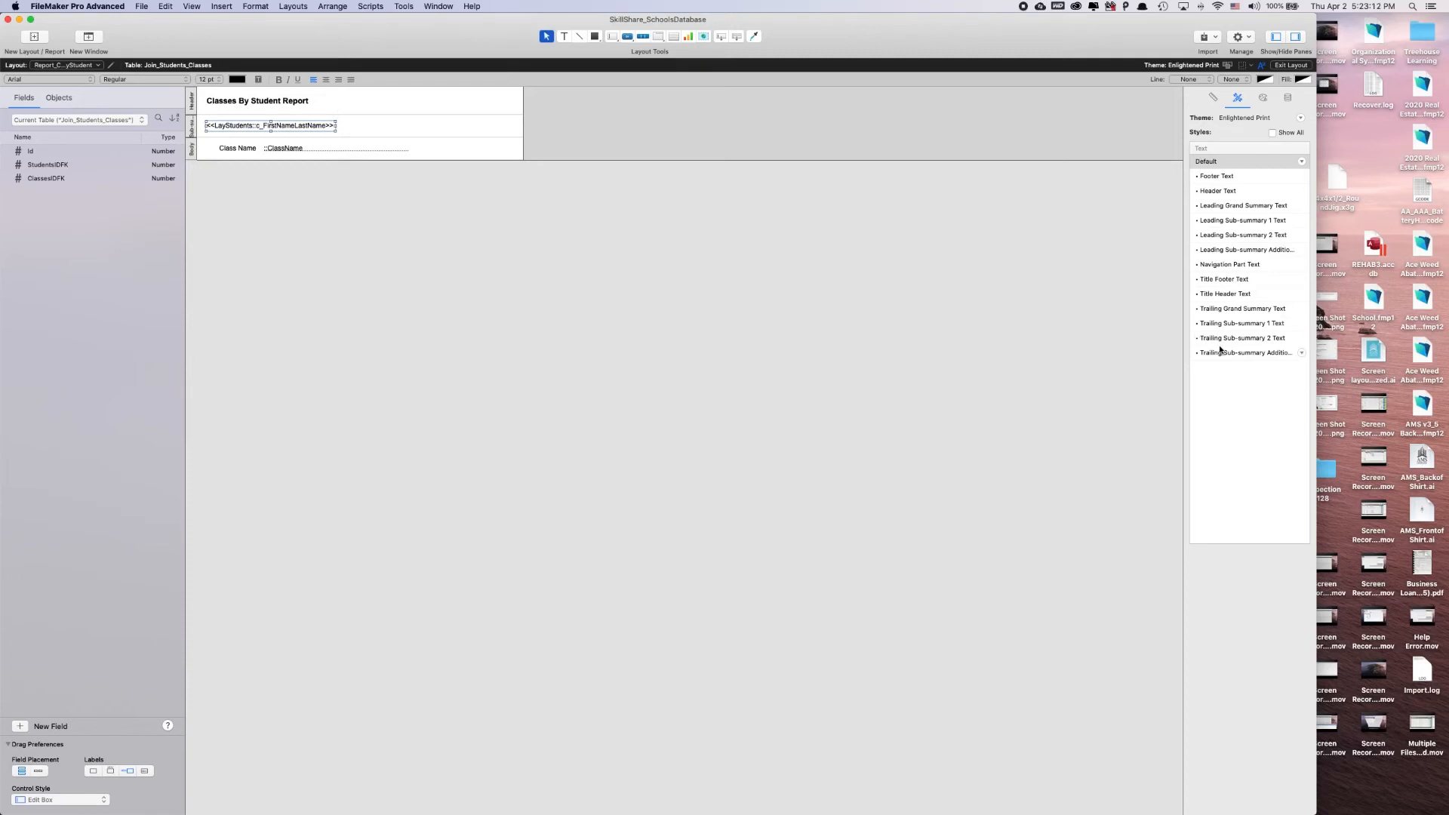
- Apply the Header Text style to the student name merge field and widen it to fit the whole field name
{"action": "left_click", "coordinate": [1247, 339]}
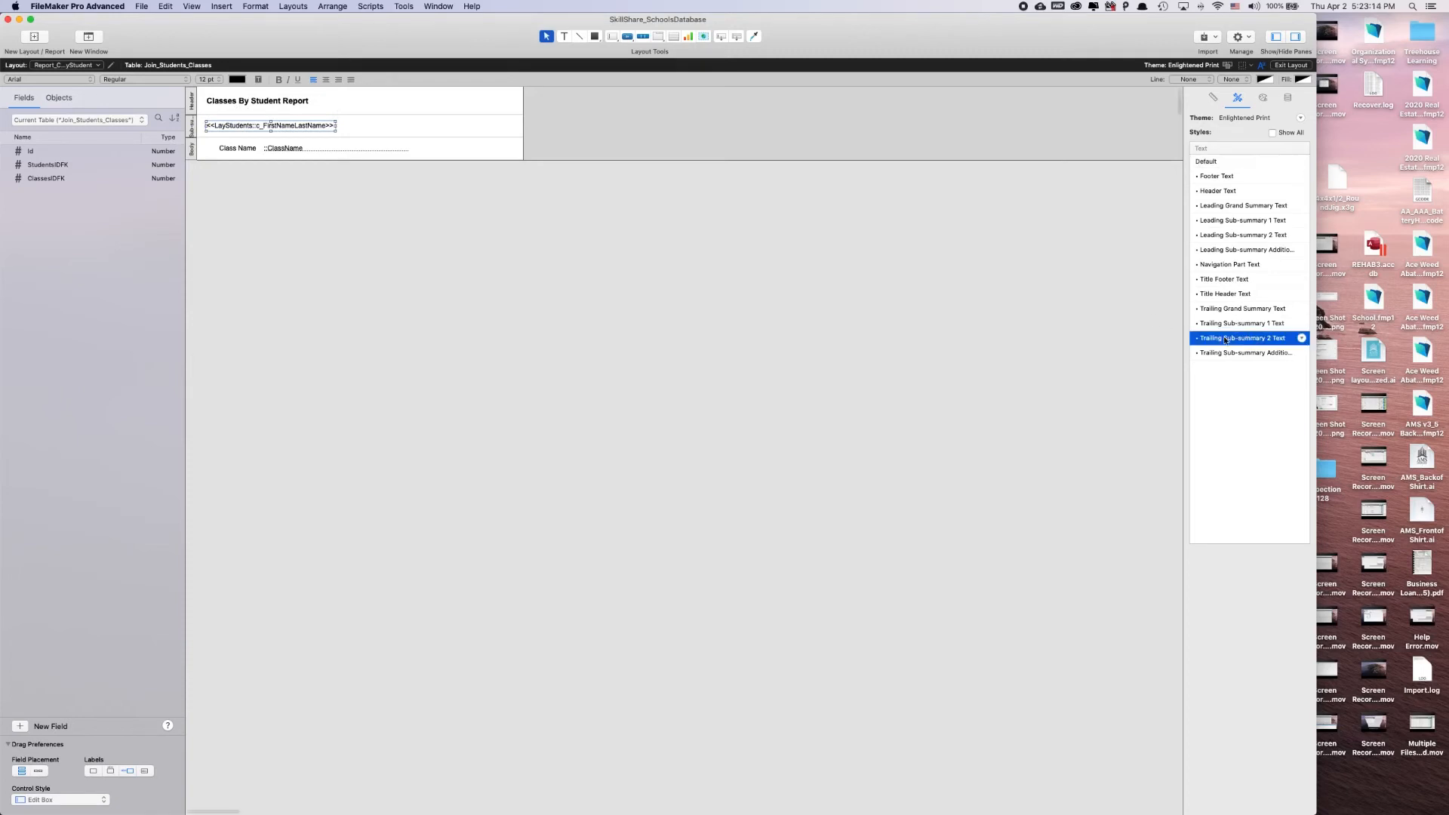
{"action": "left_click", "coordinate": [1230, 351]}
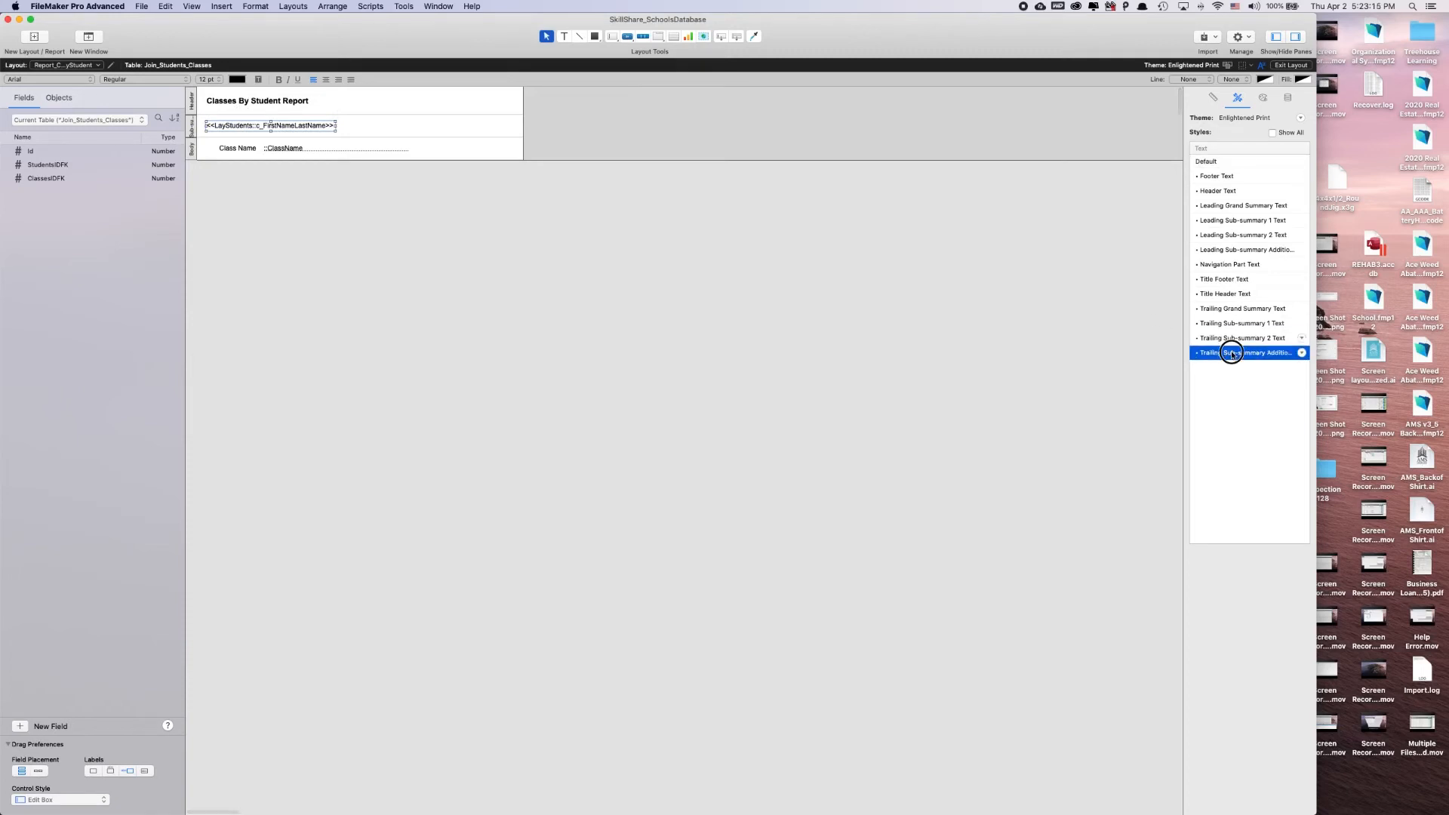
{"action": "left_click", "coordinate": [1225, 280]}
{"action": "left_click", "coordinate": [1224, 294]}
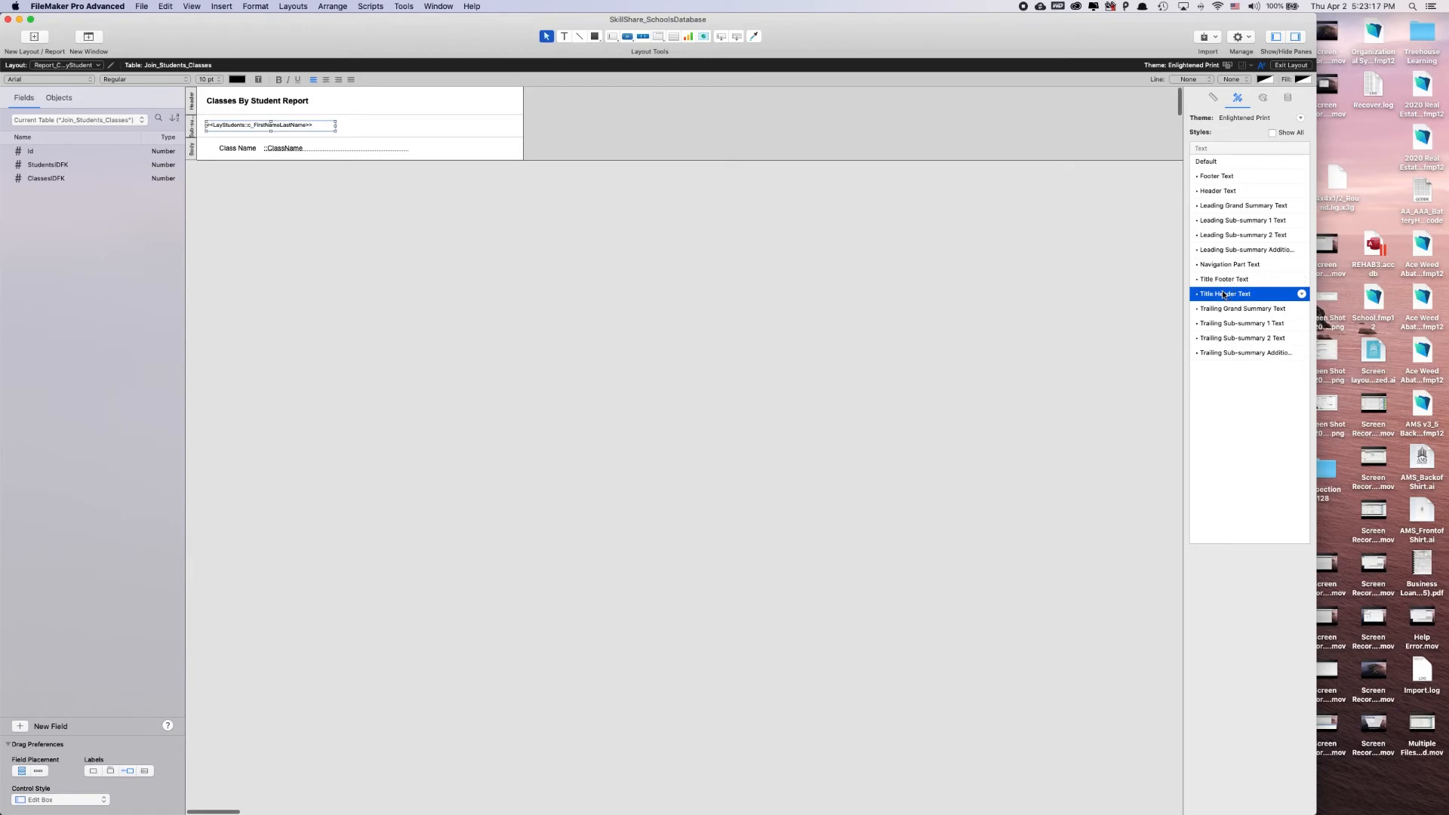
{"action": "left_click", "coordinate": [1223, 191]}
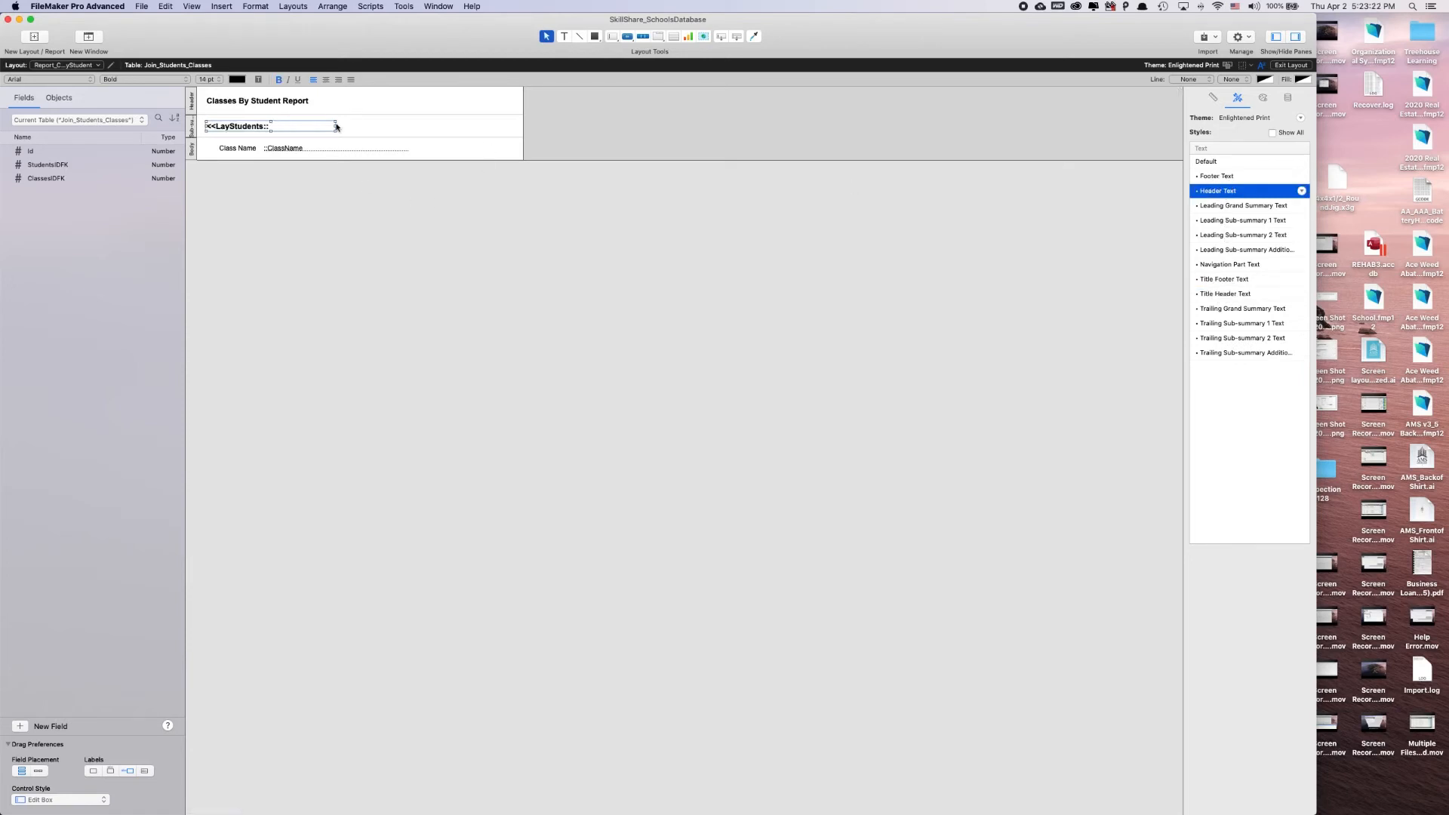
{"action": "left_click_drag", "start_coordinate": [335, 125], "coordinate": [457, 124]}
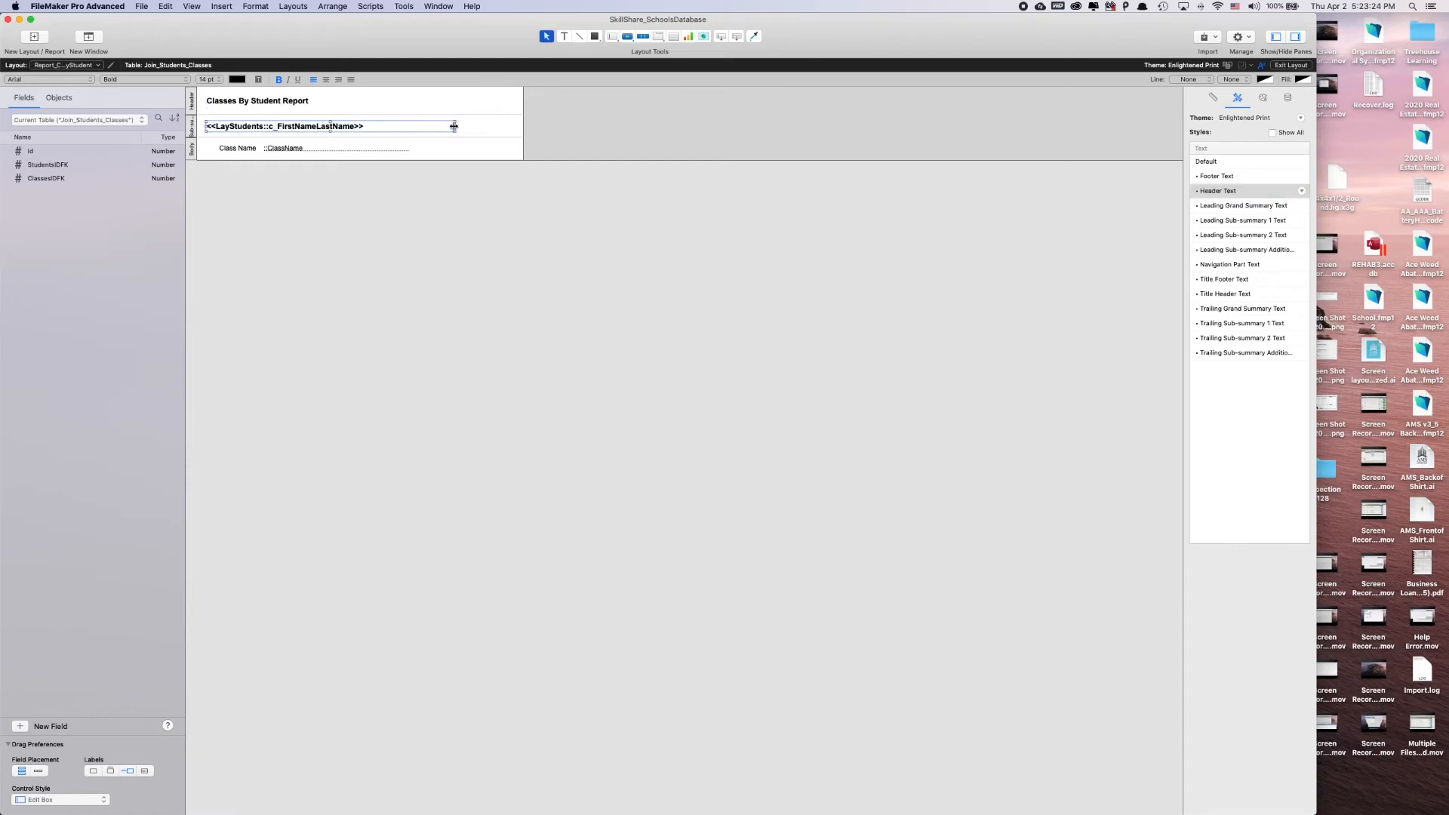
{"action": "left_click", "coordinate": [373, 137]}
- Indent the student name merge field slightly, and shift the Class Name label and field further right beneath it
{"action": "left_click", "coordinate": [281, 129]}
{"action": "left_click_drag", "start_coordinate": [262, 125], "coordinate": [268, 126]}
{"action": "left_click_drag", "start_coordinate": [326, 193], "coordinate": [243, 148]}
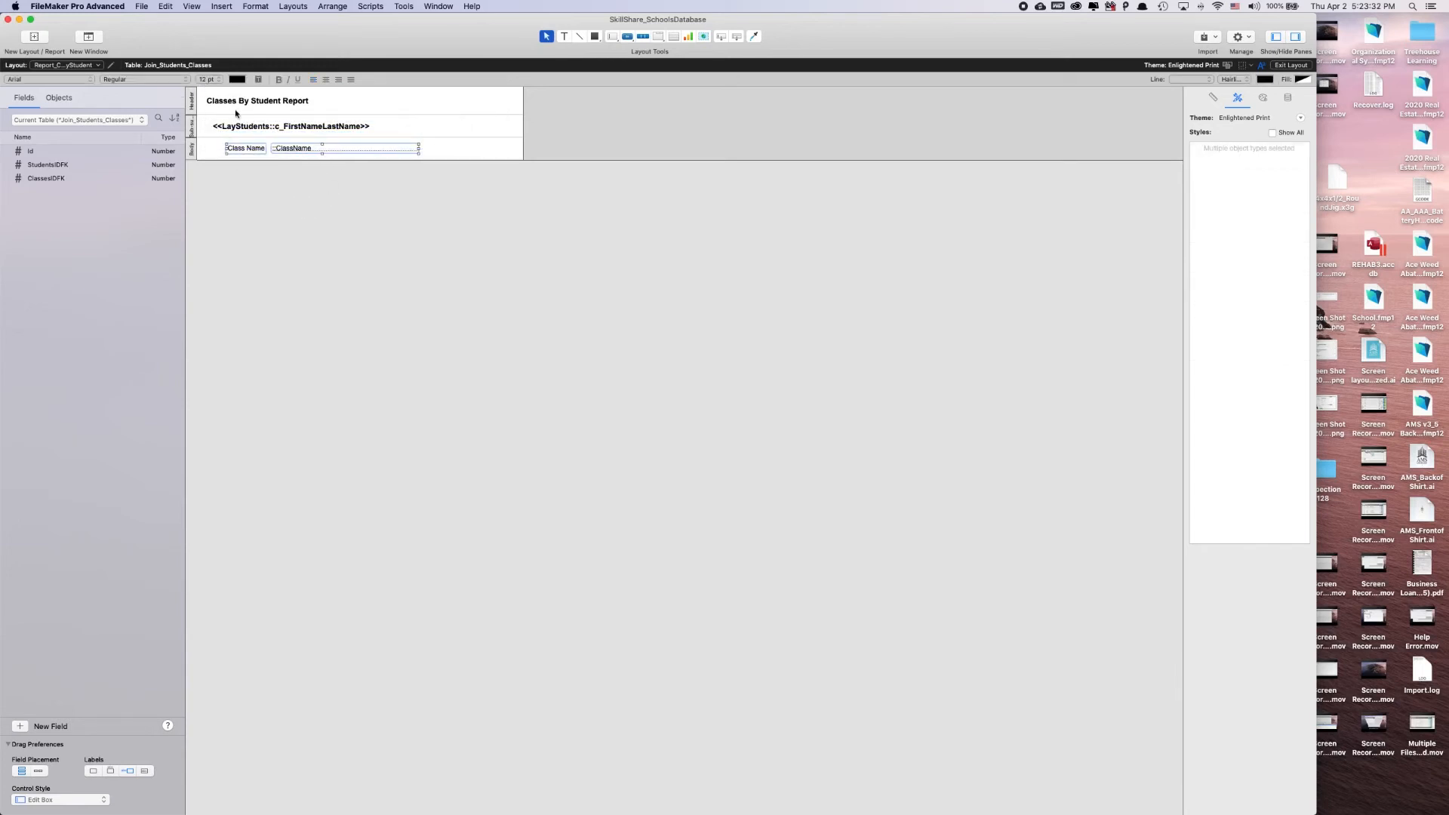
- Exit Layout mode to view the finished report with records in Browse mode
{"action": "left_click", "coordinate": [262, 184]}
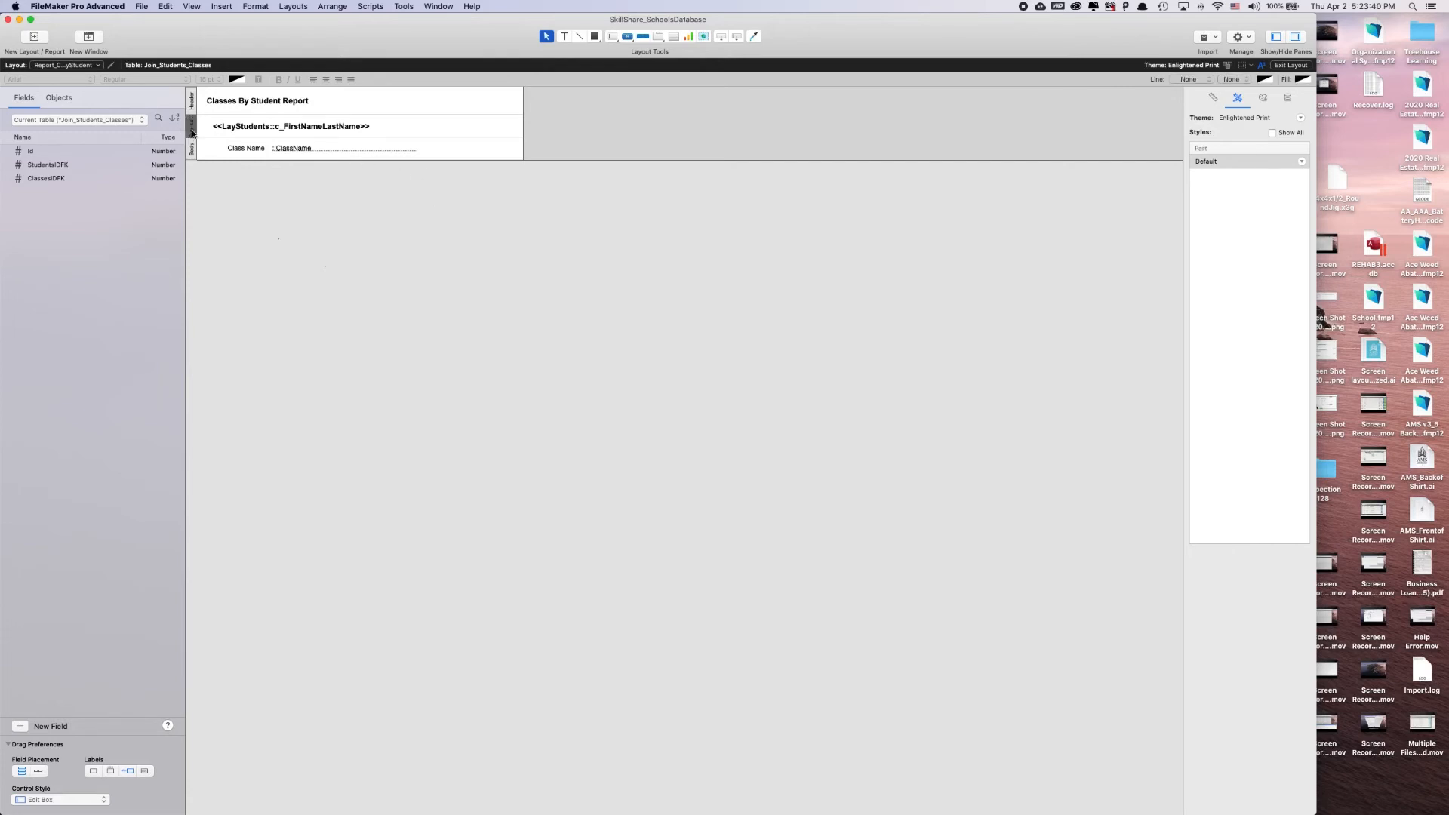
{"action": "left_click", "coordinate": [321, 217]}
{"action": "left_click", "coordinate": [1292, 65]}
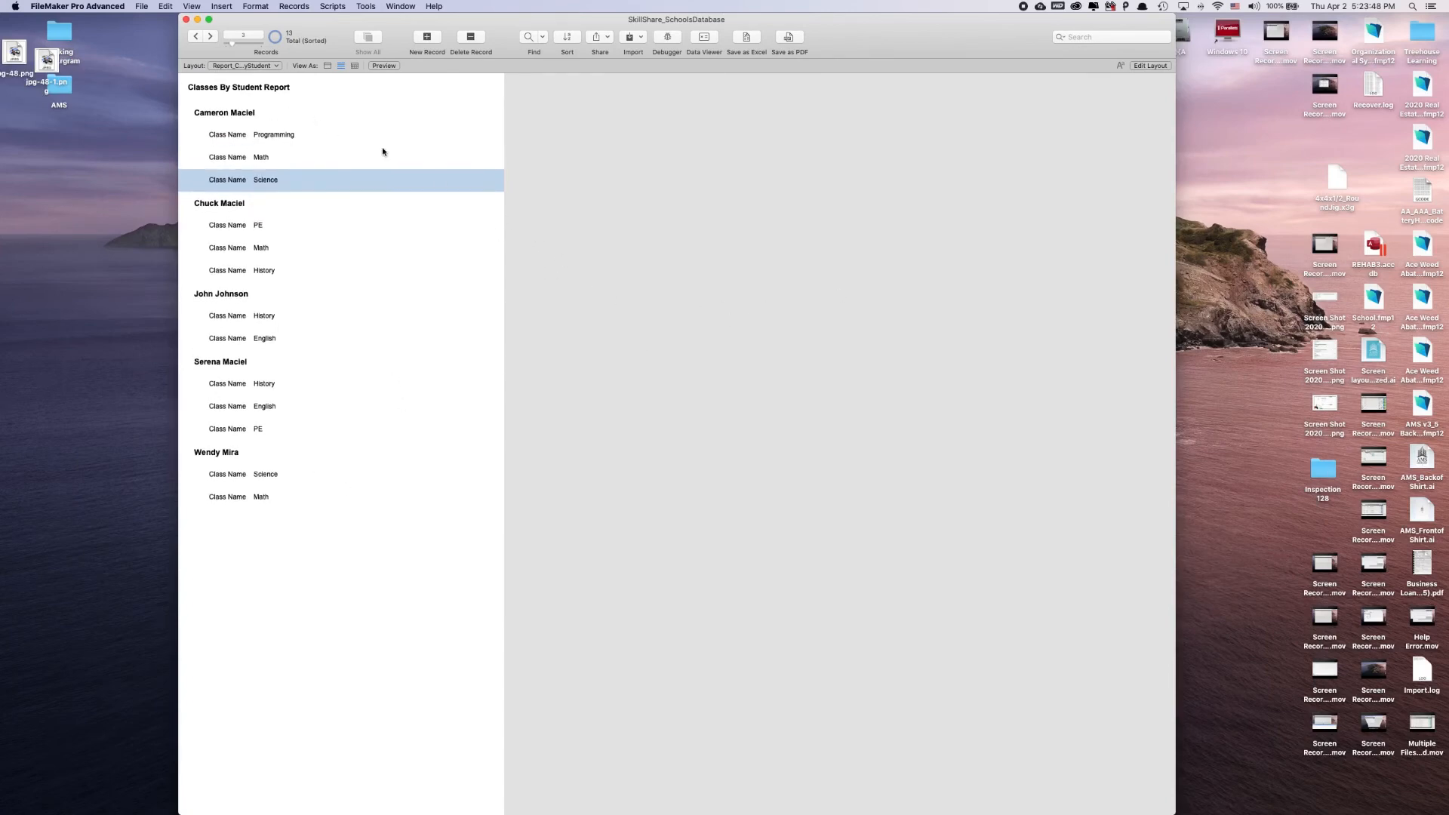
- Shift the Classes By Student Report title slightly left in the report's header, and return to Browse mode
{"action": "left_click", "coordinate": [231, 66]}
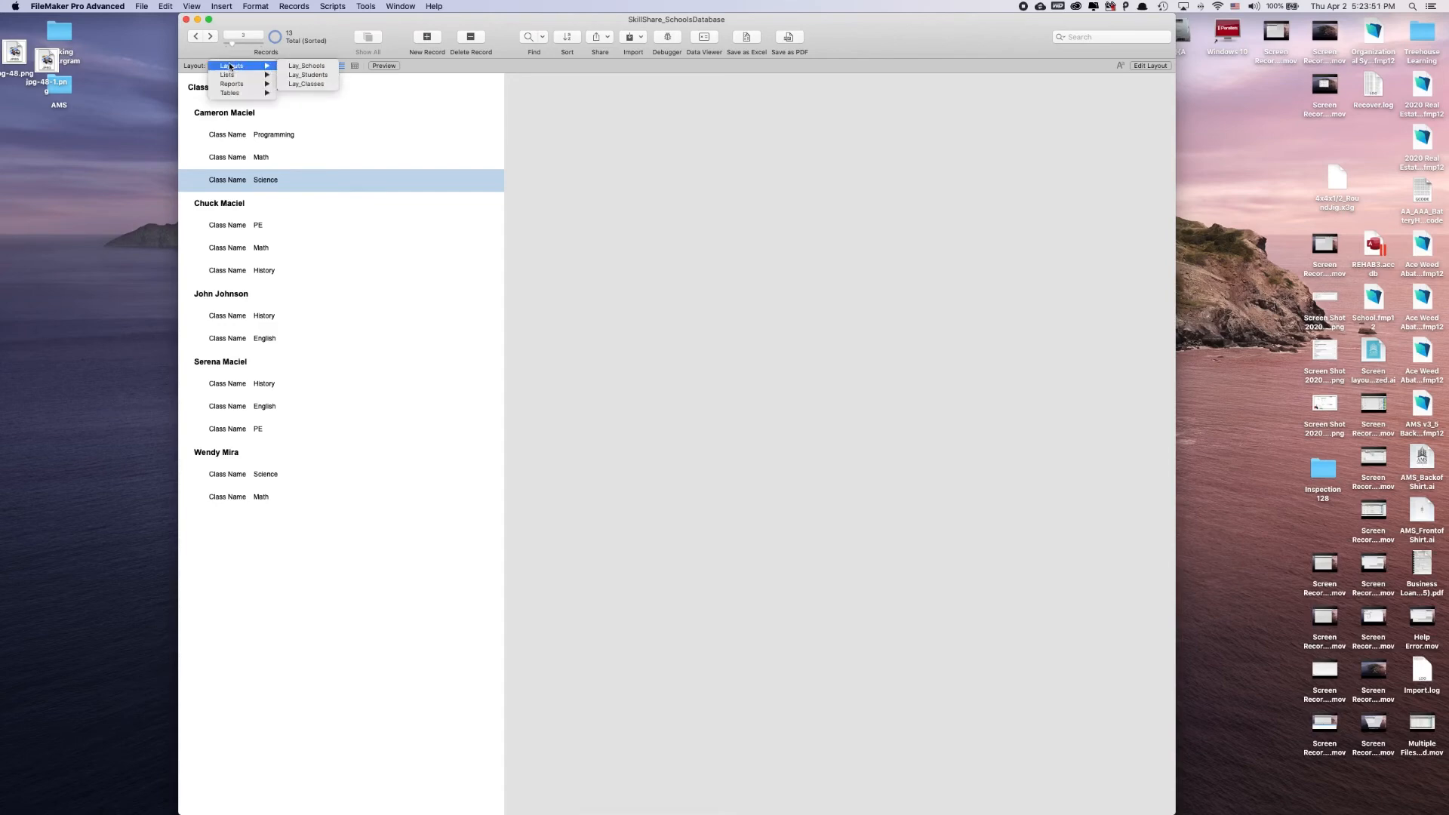
{"action": "left_click", "coordinate": [741, 187]}
{"action": "left_click", "coordinate": [1160, 66]}
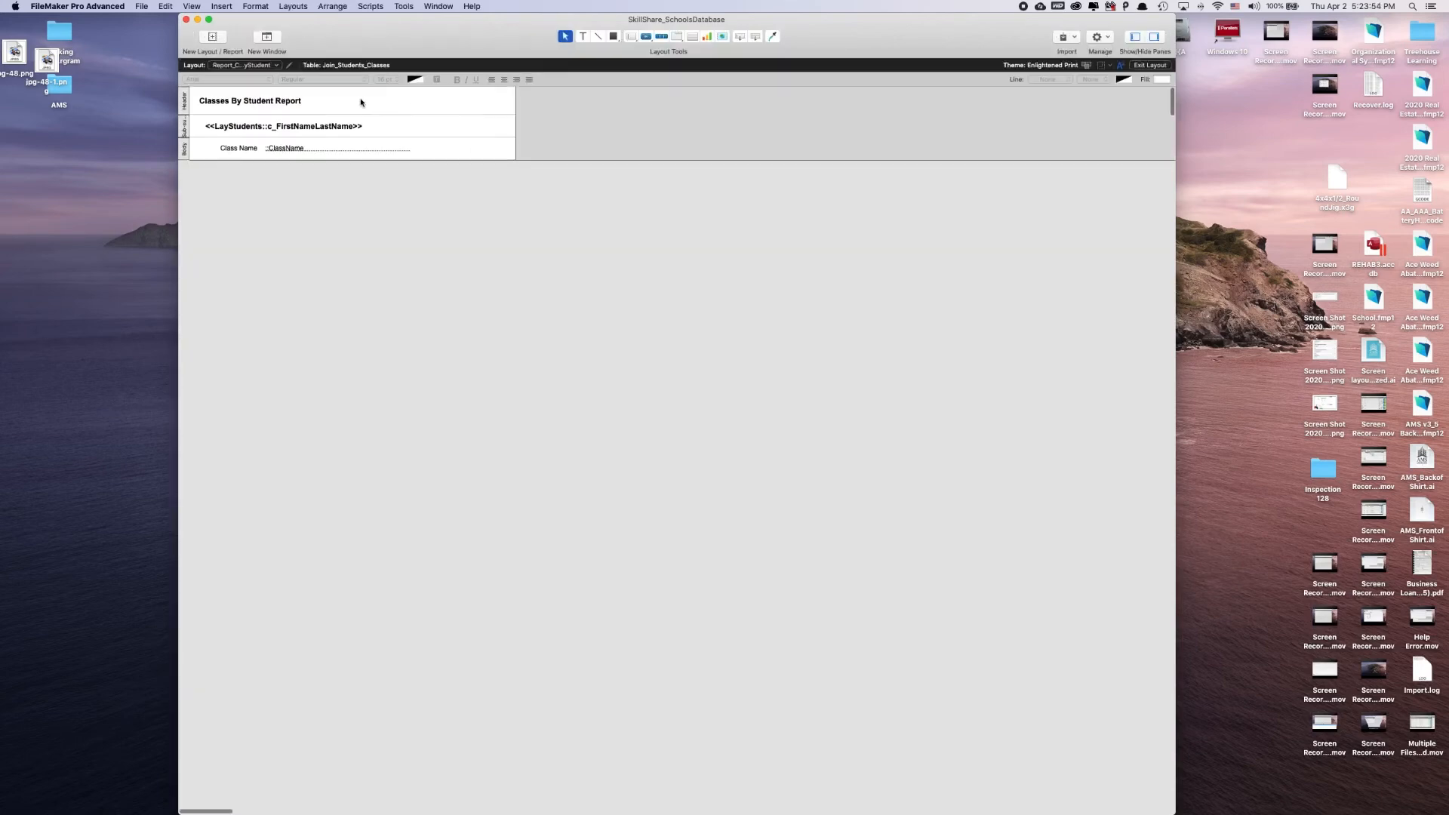
{"action": "left_click", "coordinate": [259, 100]}
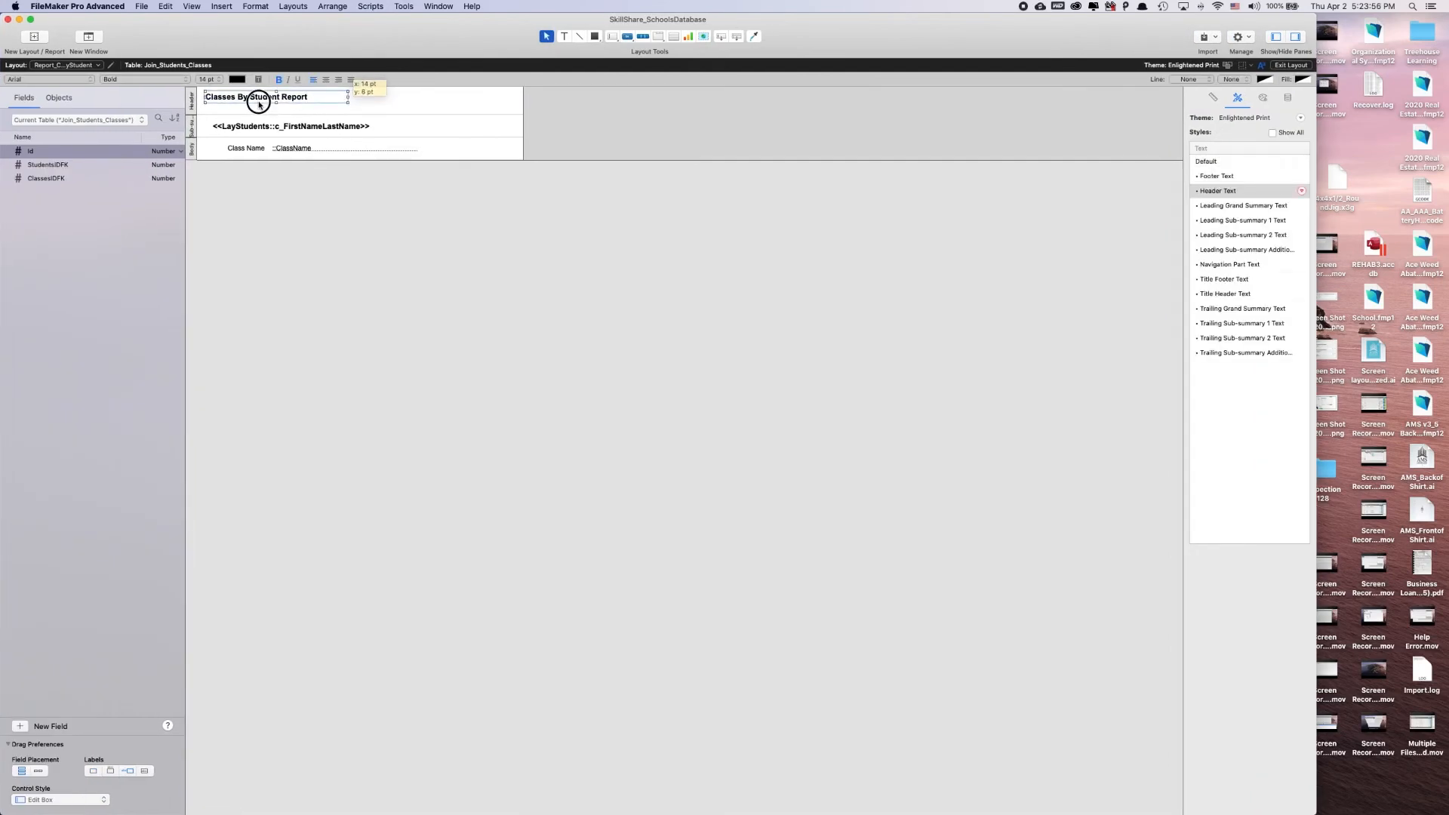
{"action": "left_click", "coordinate": [951, 132]}
{"action": "left_click", "coordinate": [1292, 65]}
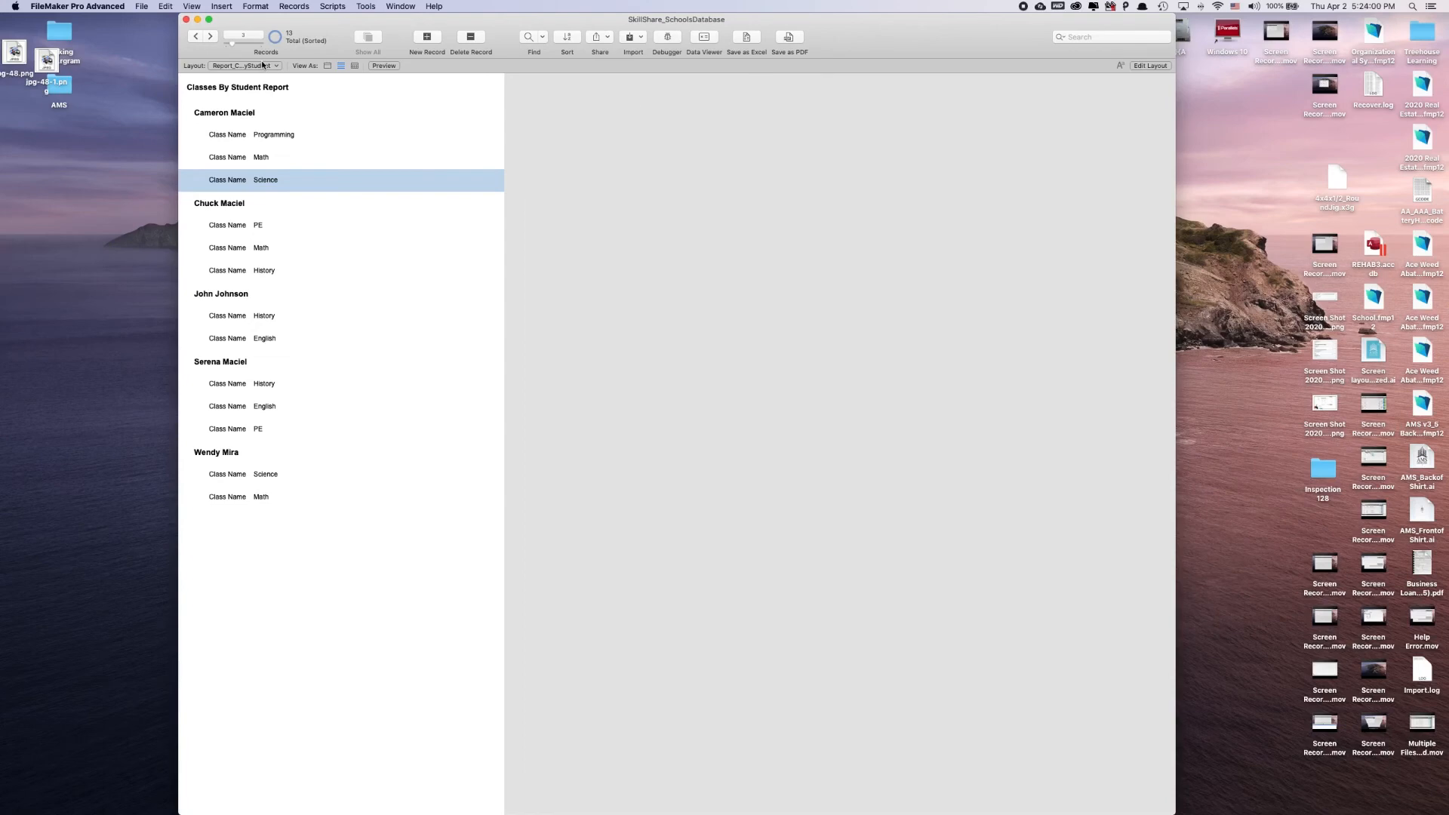
- Switch to the List_Students layout and open it for editing in Layout mode
{"action": "left_click", "coordinate": [216, 66]}
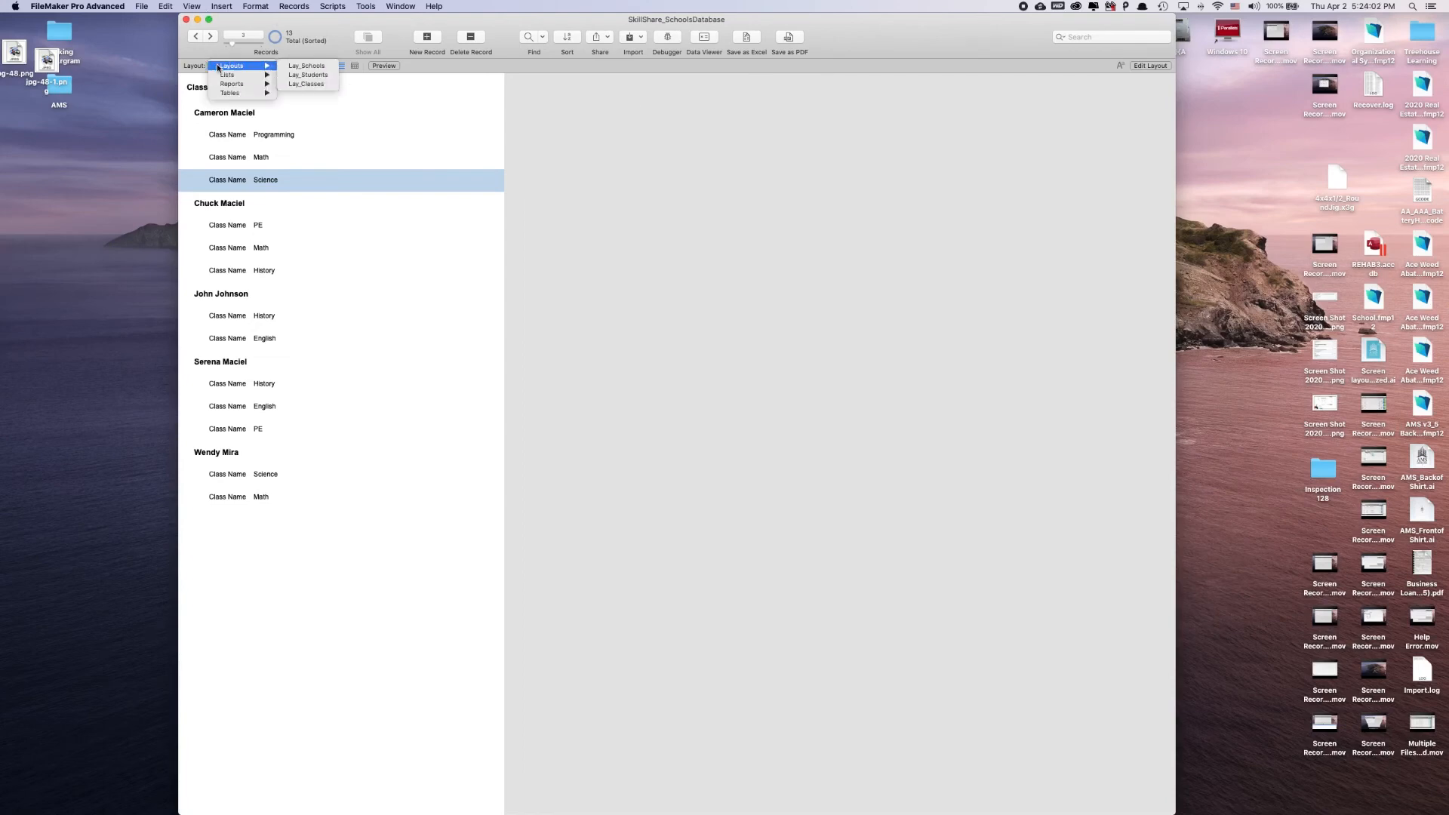
{"action": "mouse_move", "coordinate": [223, 74]}
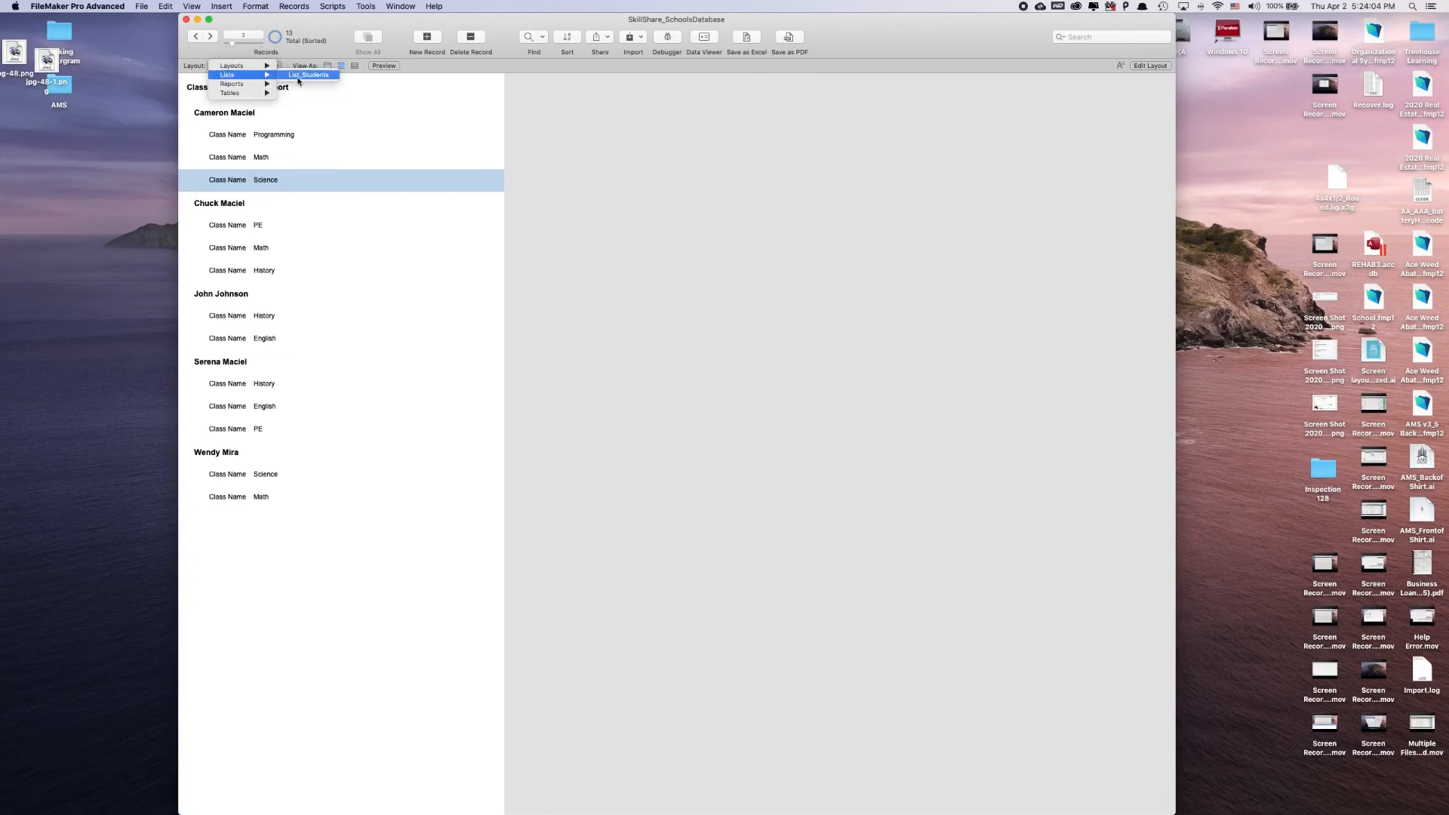
{"action": "left_click", "coordinate": [310, 75]}
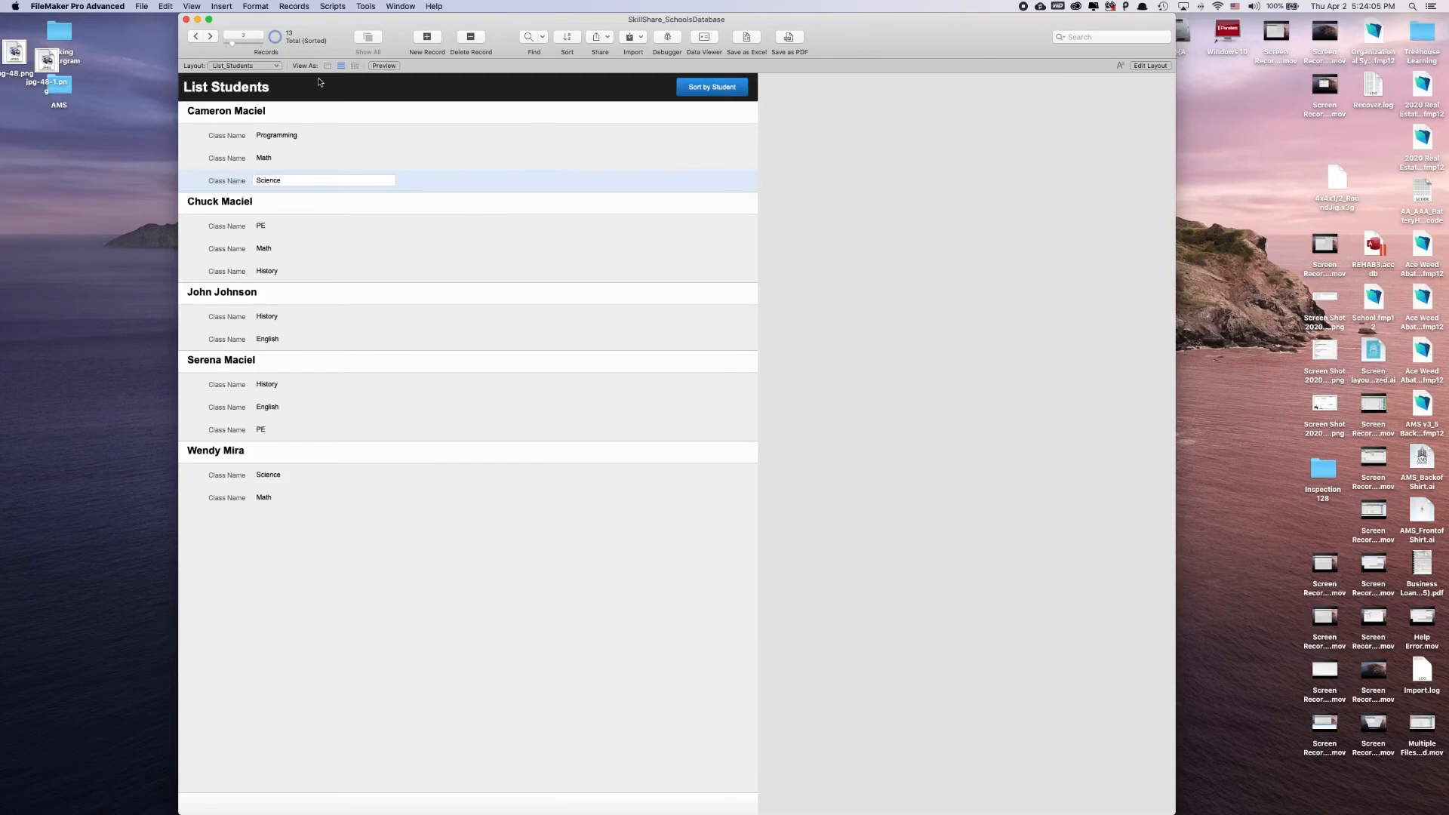
{"action": "left_click", "coordinate": [1159, 67]}
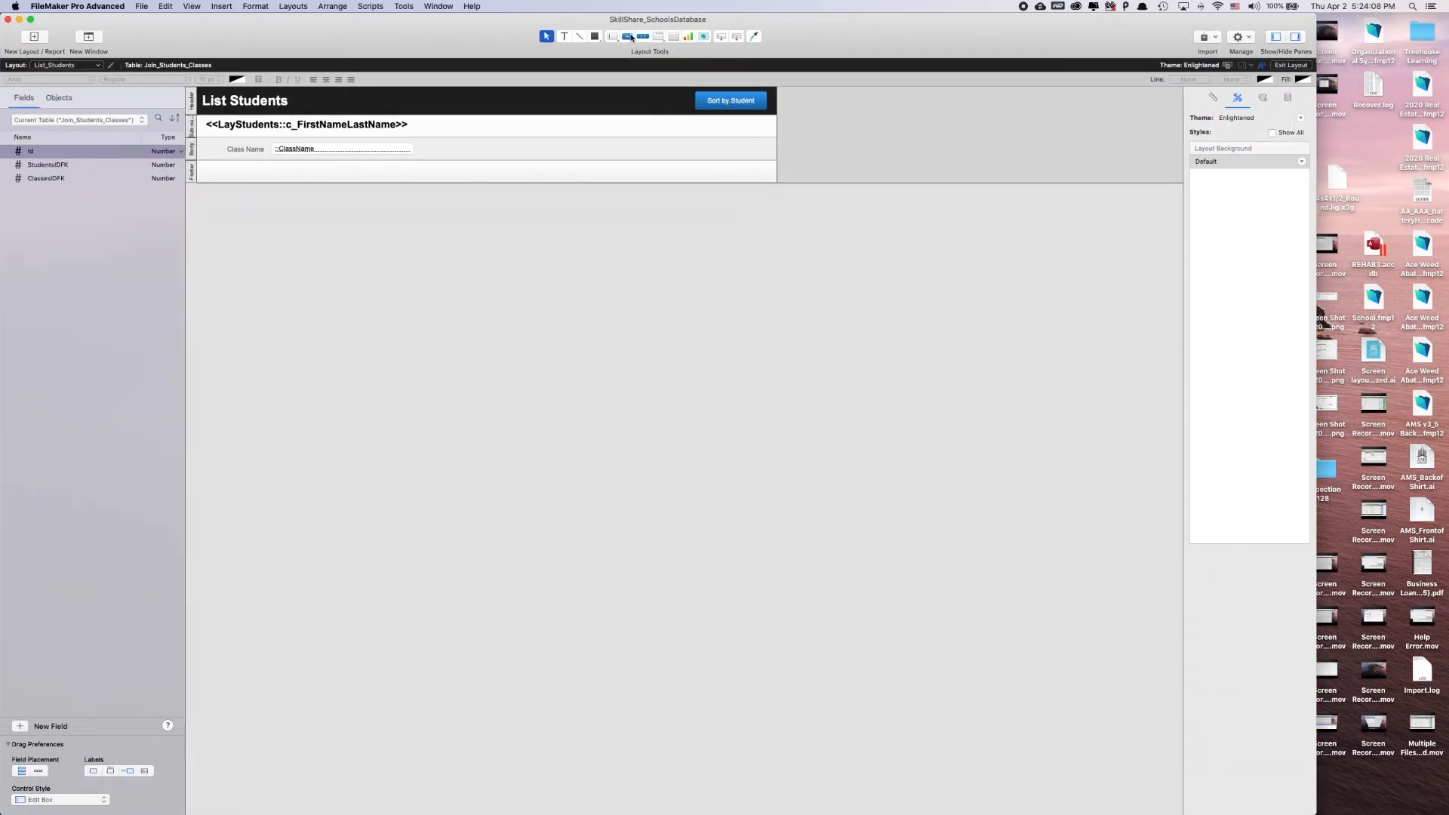
- Draw a button beside the Sort by Student button in the header and label it "Save PDF"
{"action": "left_click", "coordinate": [629, 36]}
{"action": "left_click_drag", "start_coordinate": [690, 93], "coordinate": [623, 110]}
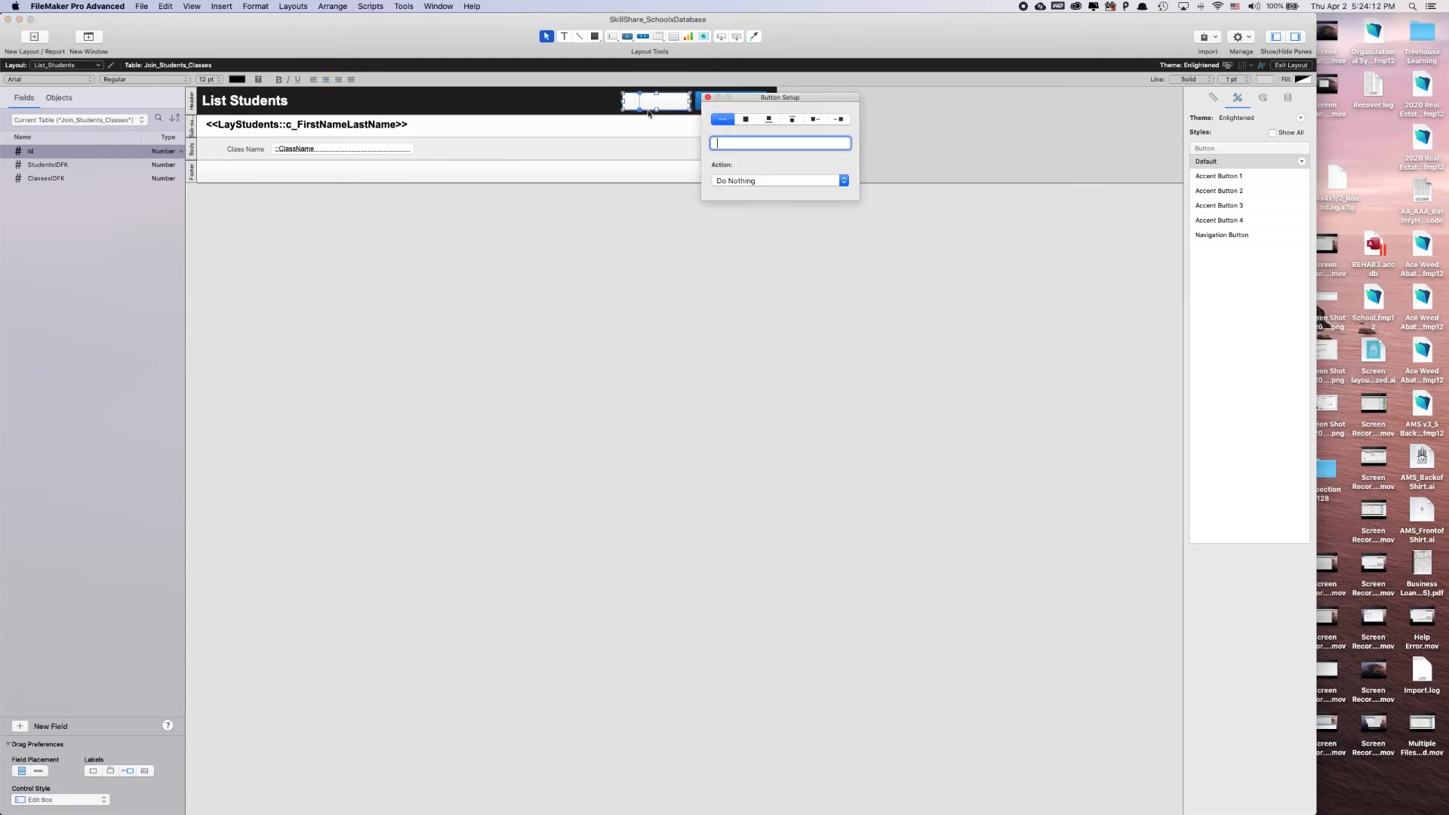
{"action": "left_click_drag", "start_coordinate": [760, 100], "coordinate": [831, 154]}
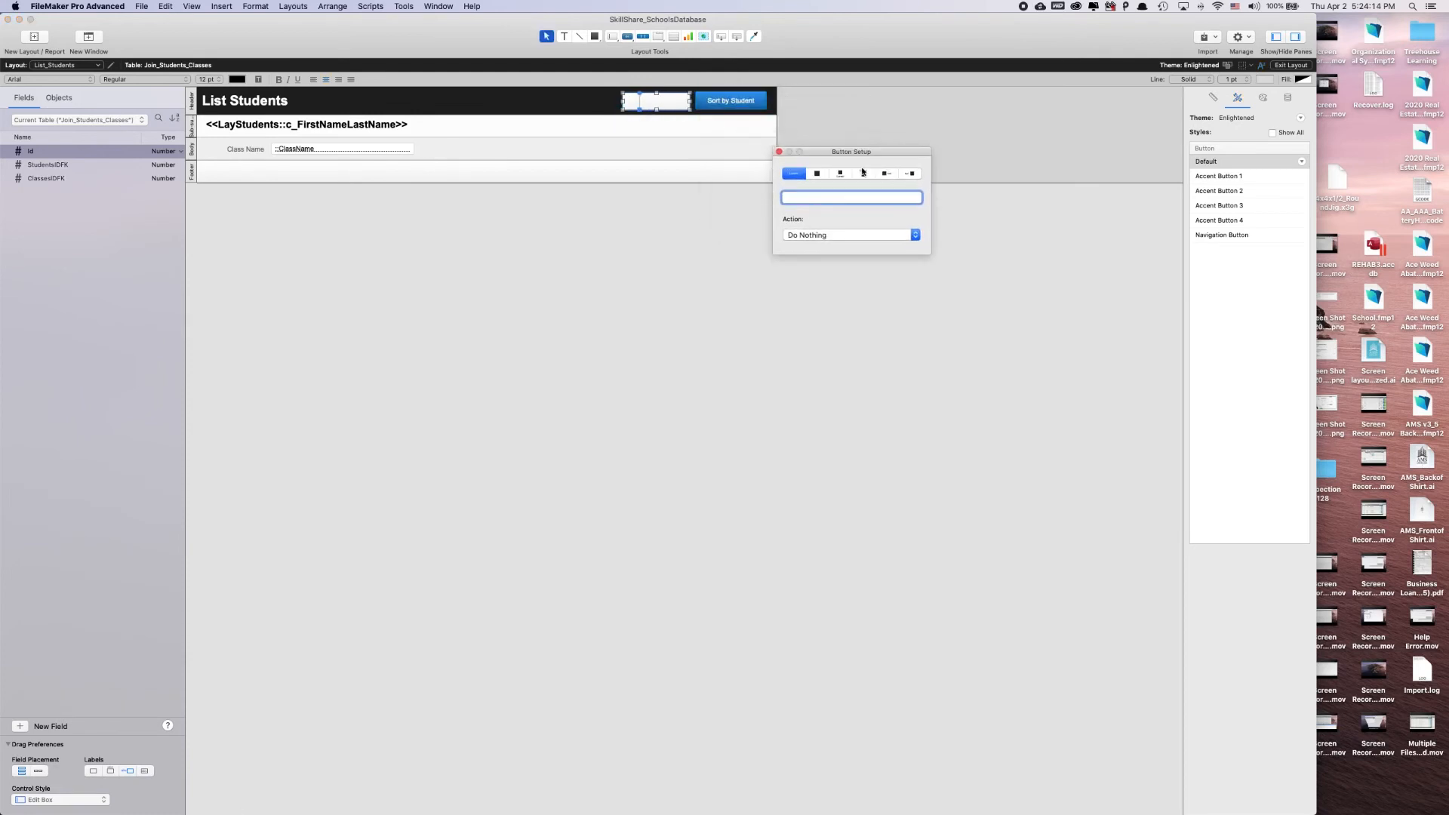
{"action": "type", "text": "Save PDF"}
{"action": "left_click_drag", "start_coordinate": [848, 152], "coordinate": [880, 139]}
{"action": "left_click", "coordinate": [809, 139]}
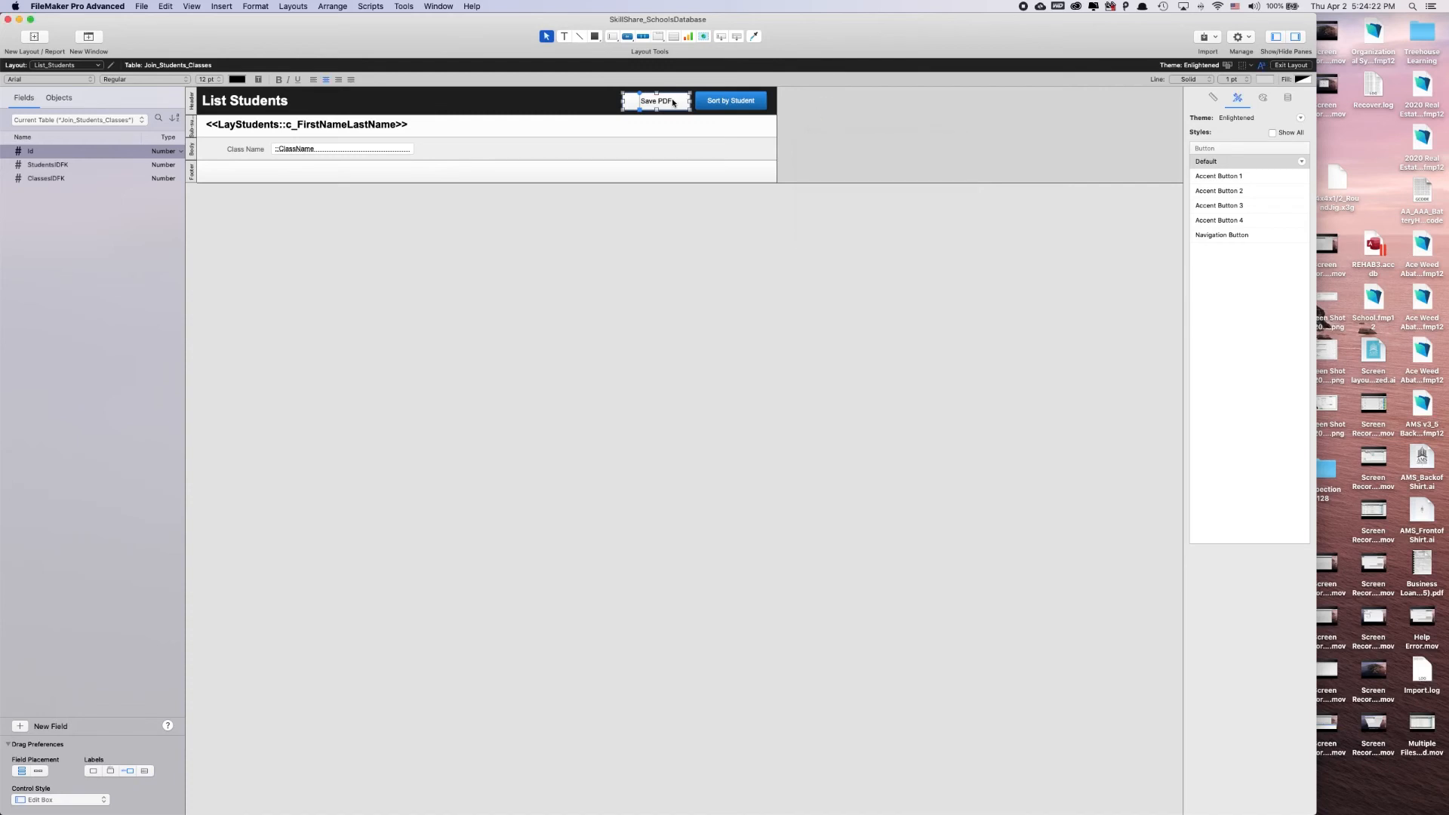
- Apply the Accent Button 2 style to the Save PDF button
{"action": "left_click", "coordinate": [1218, 191]}
{"action": "left_click", "coordinate": [985, 136]}
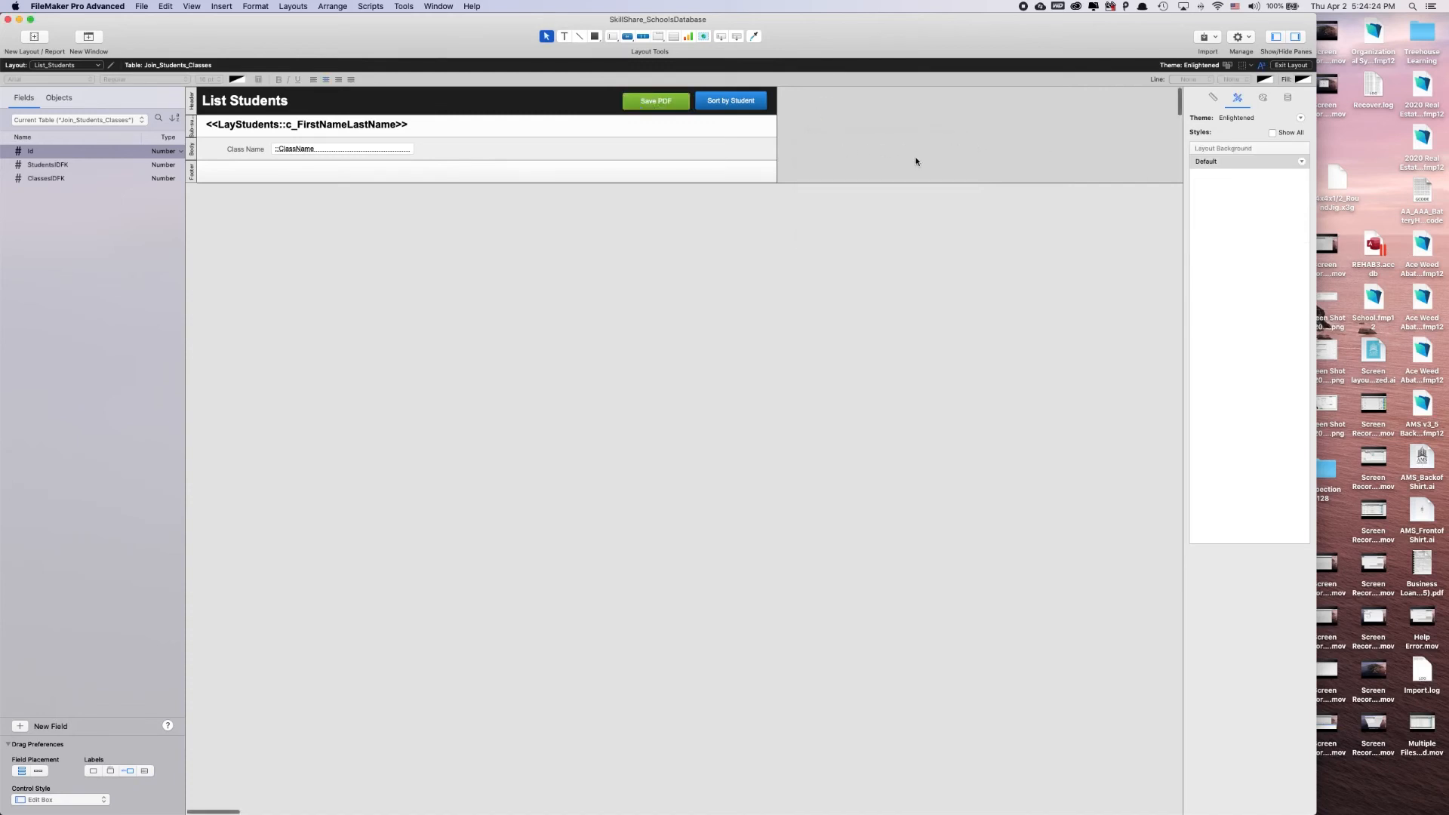
{"action": "left_click", "coordinate": [667, 106]}
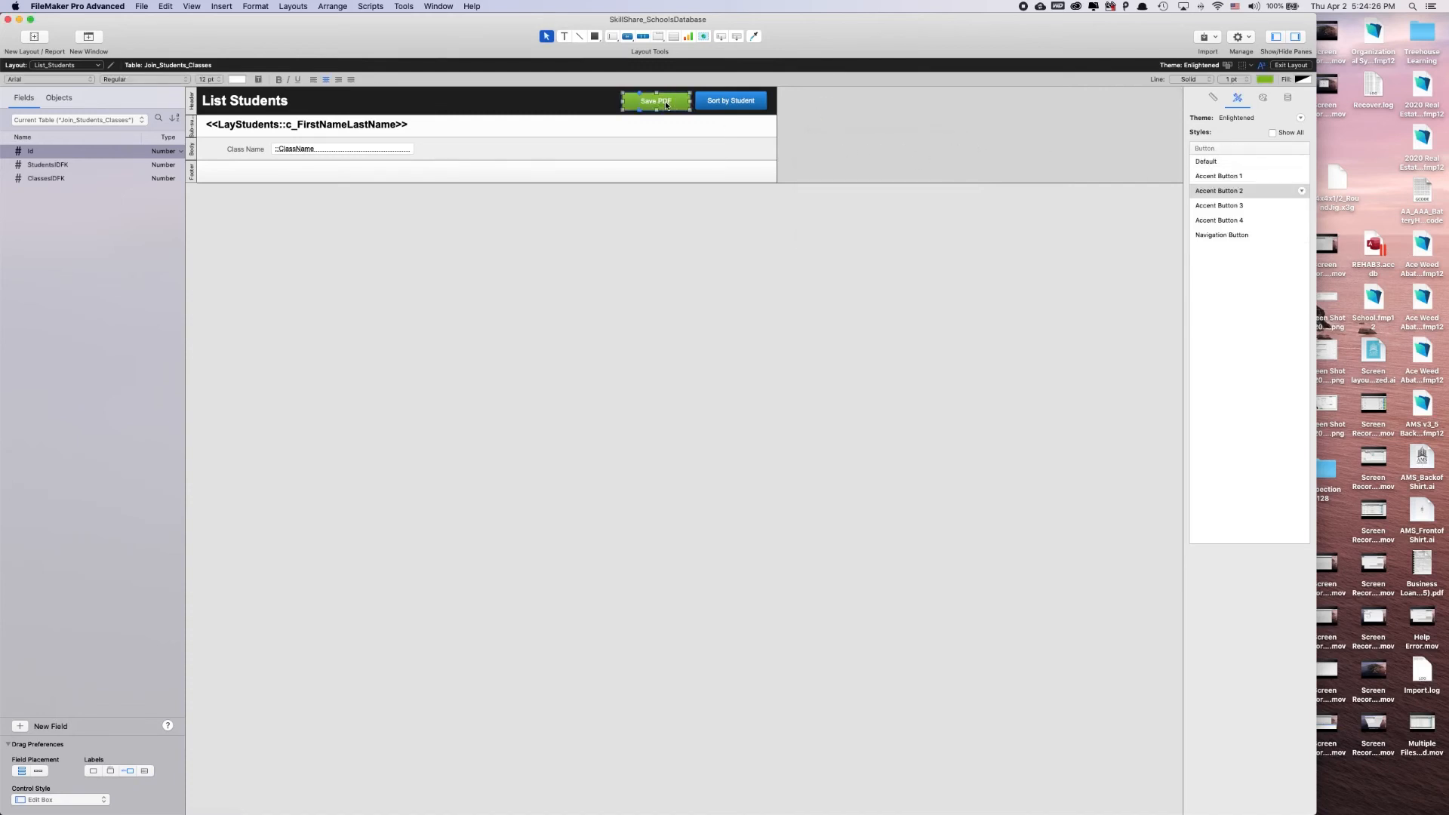
{"action": "left_click", "coordinate": [810, 110]}
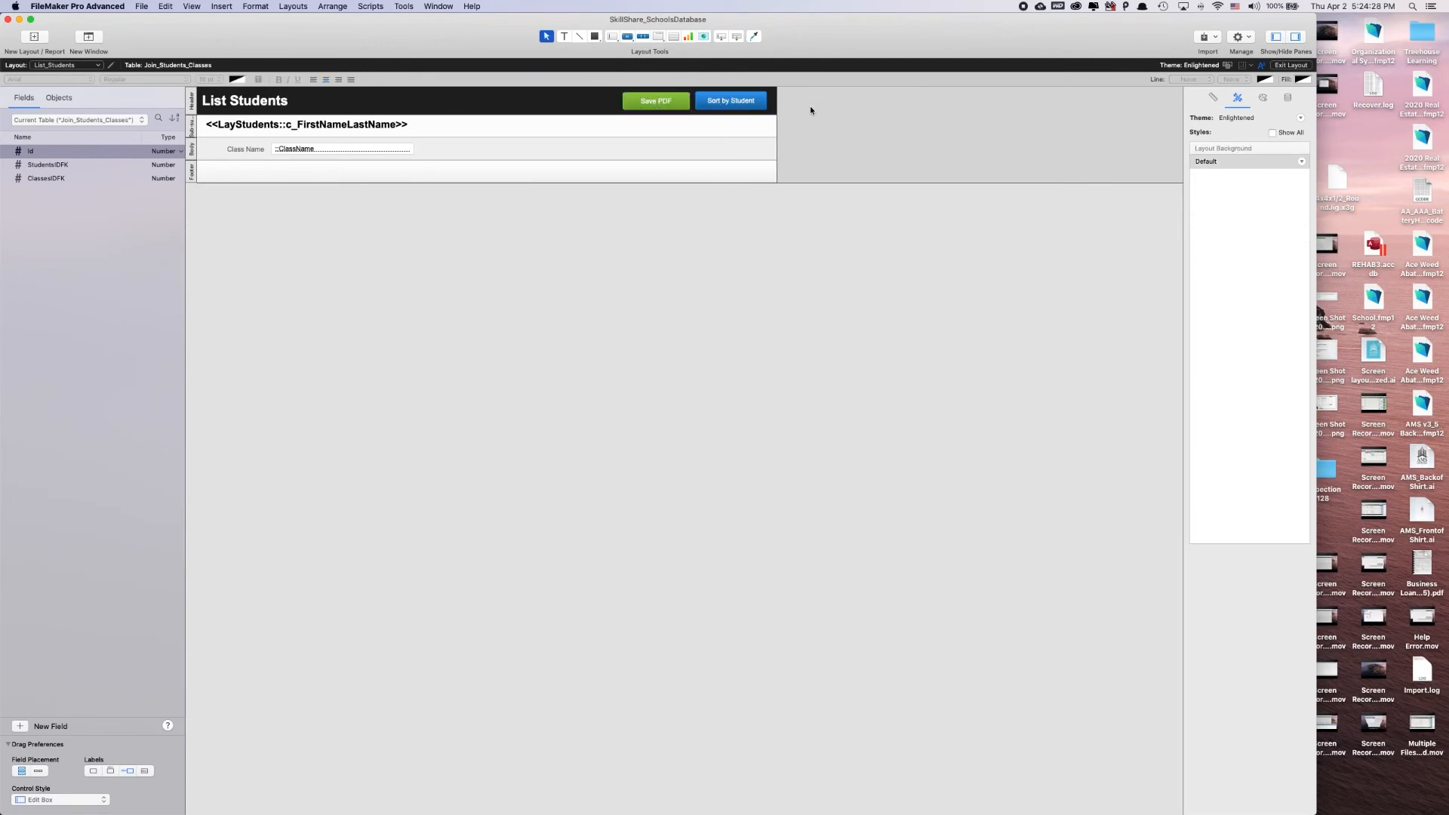
- Create a new script named "Save PDF" in the List Students script folder
{"action": "key", "text": "super+shift+s"}
{"action": "left_click", "coordinate": [226, 227]}
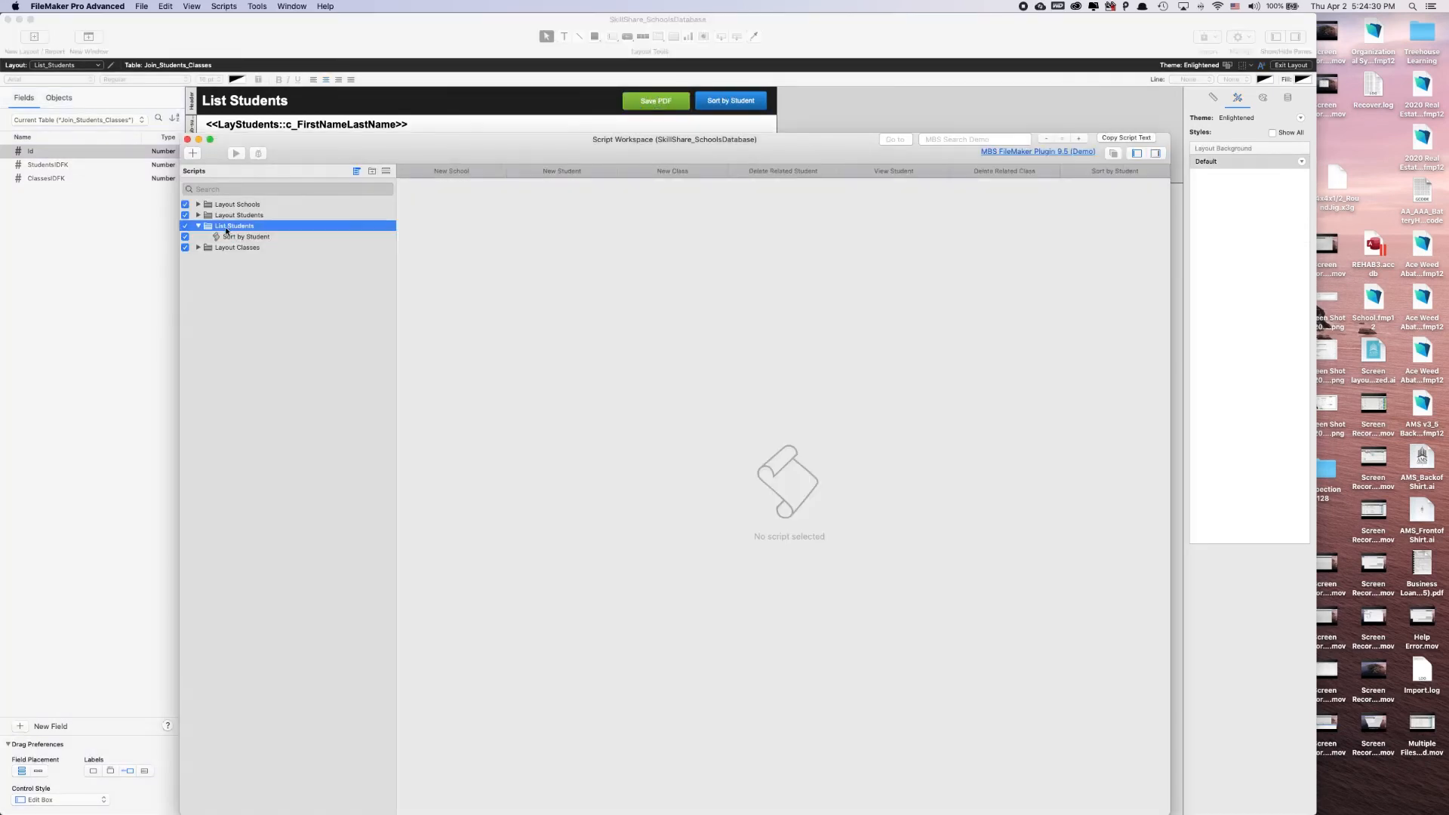
{"action": "left_click", "coordinate": [193, 155]}
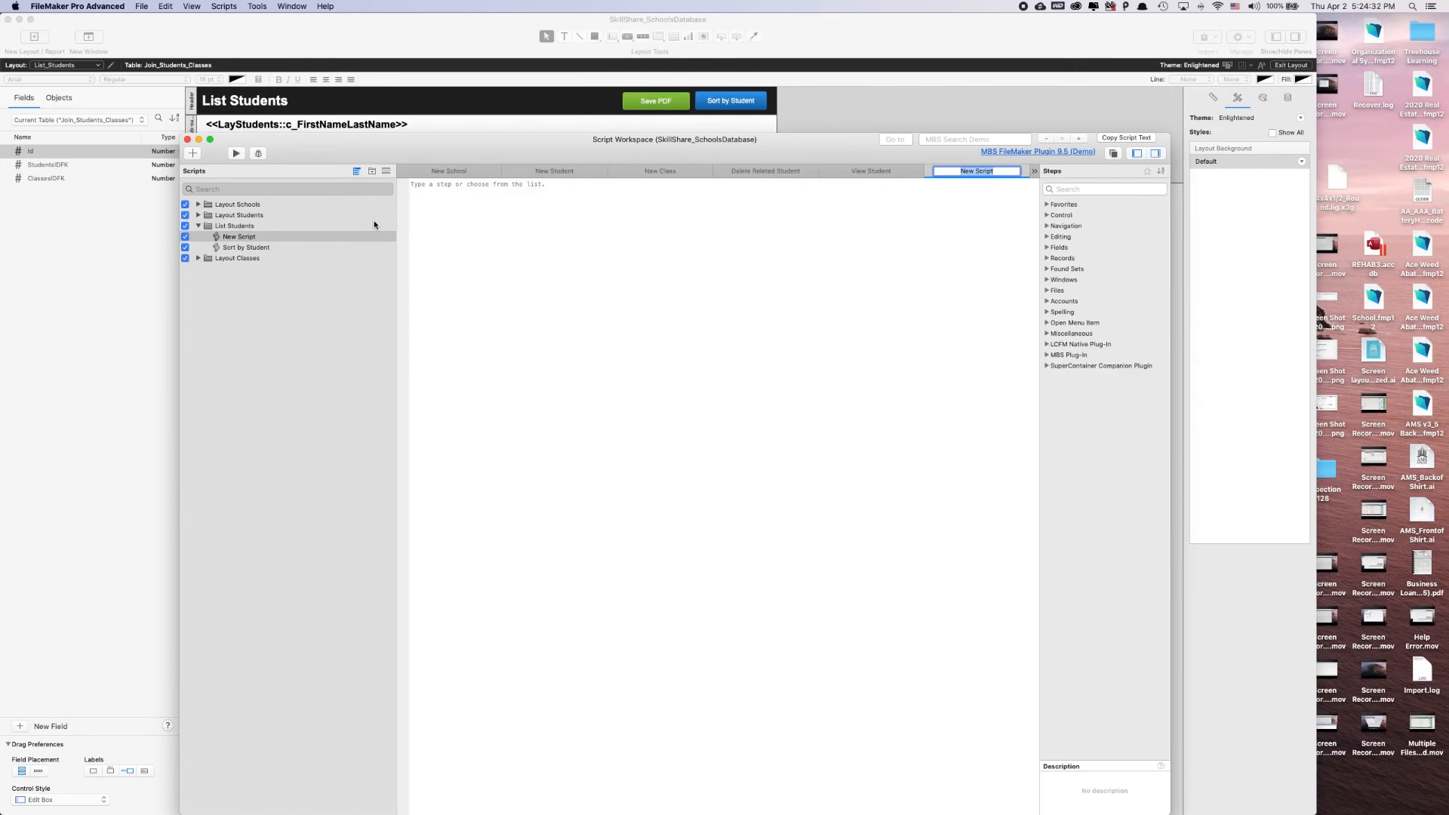
{"action": "type", "text": "SA"}
{"action": "type", "text": "AVE"}
{"action": "type", "text": " PDF"}
{"action": "key", "text": "Return"}
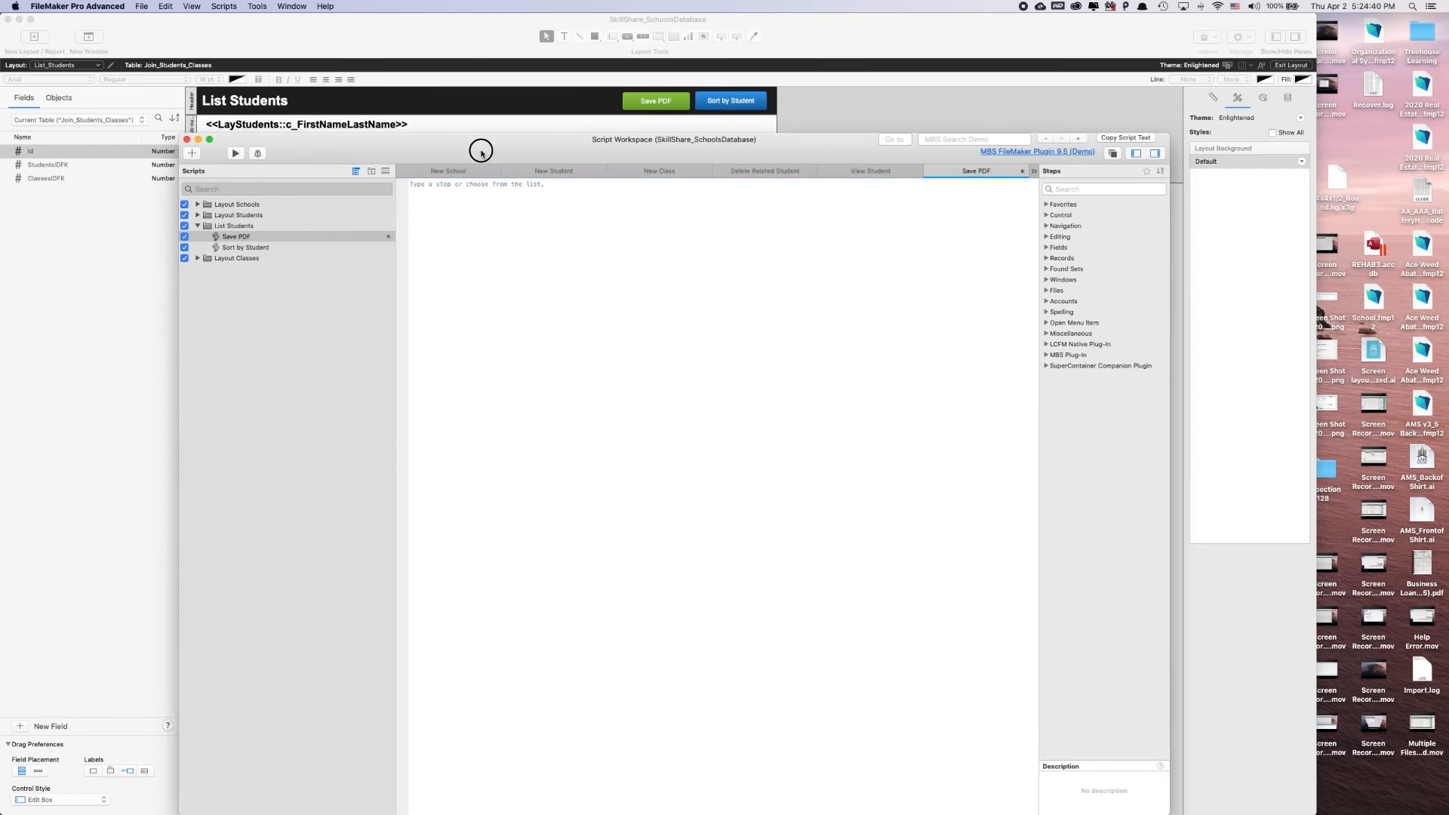
{"action": "left_click_drag", "start_coordinate": [479, 141], "coordinate": [440, 215]}
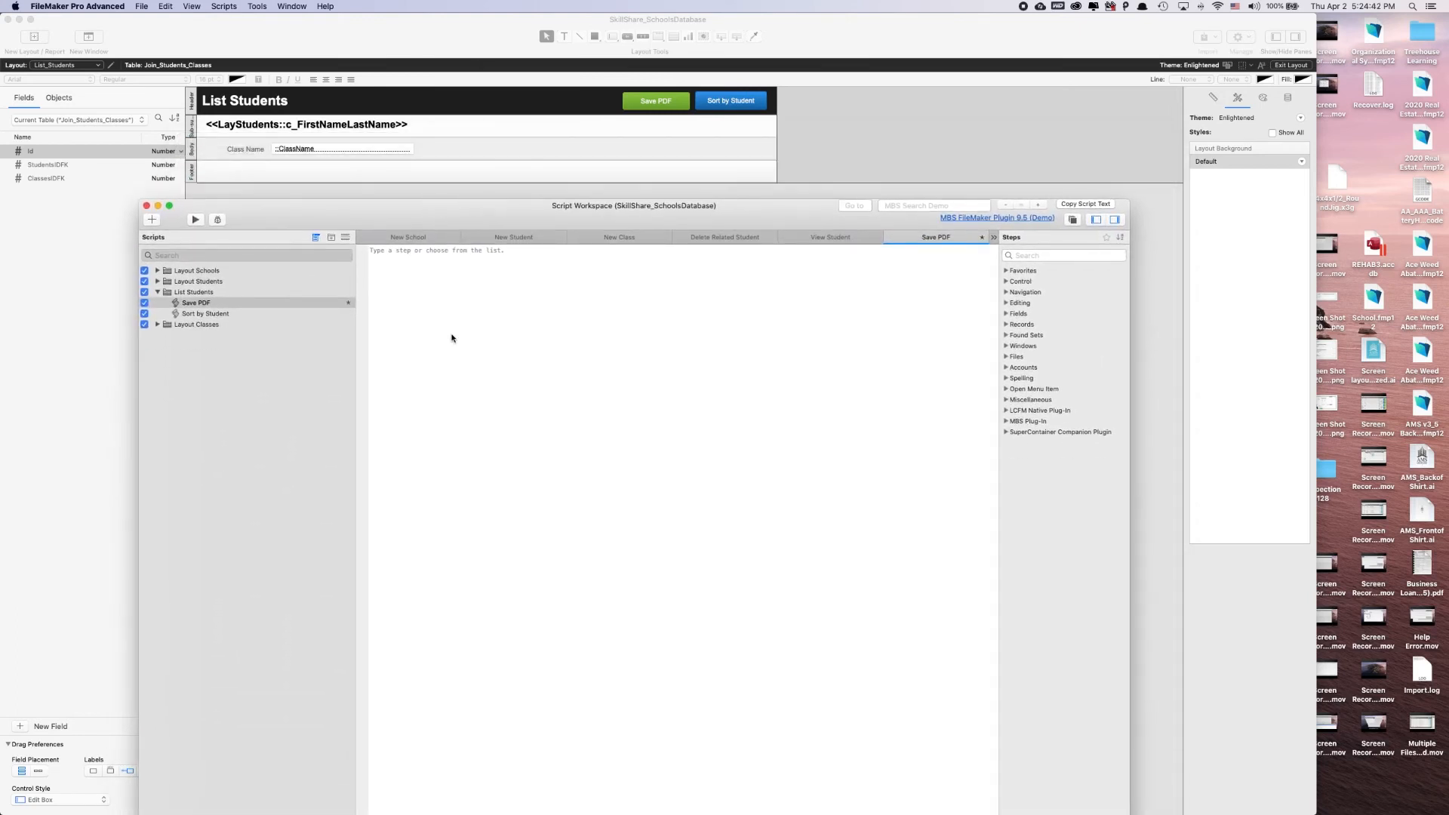
- Add a Freeze Window step and a Go to Layout step targeting Report_ClassesByStudent to the Save PDF script
{"action": "type", "text": "freeze"}
{"action": "key", "text": "Return"}
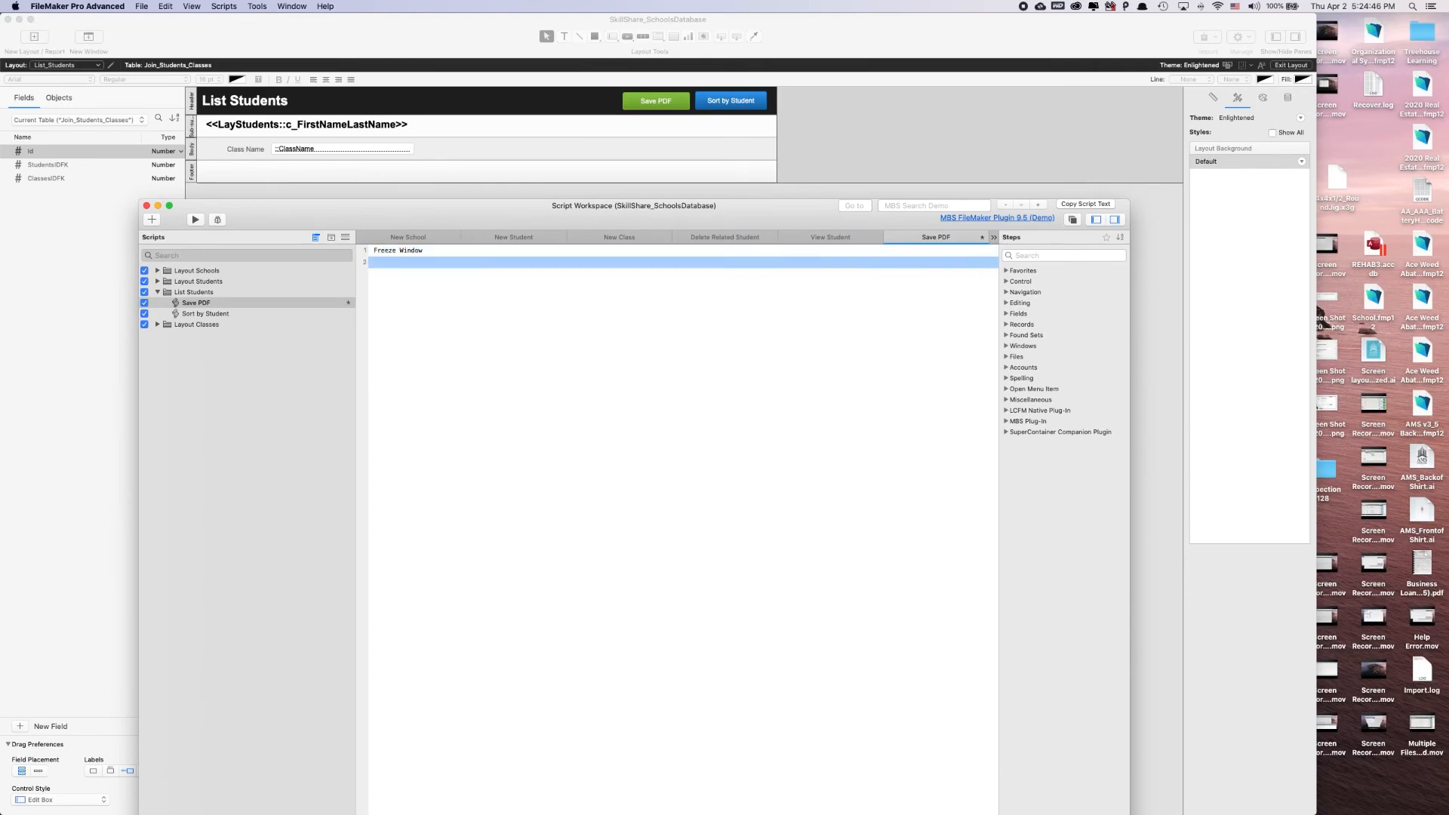
{"action": "type", "text": "go to lay"}
{"action": "key", "text": "Return"}
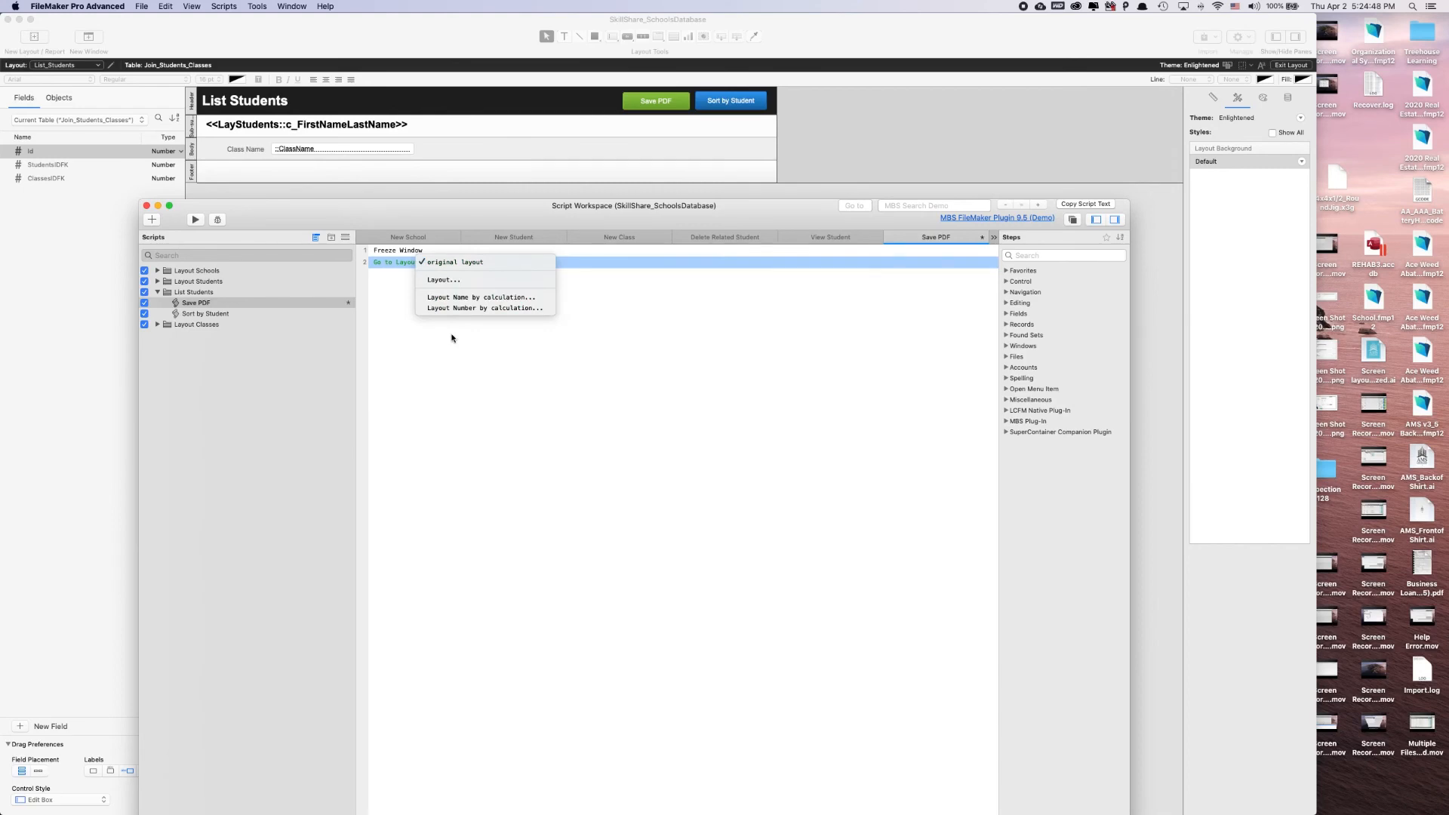
{"action": "left_click", "coordinate": [444, 280]}
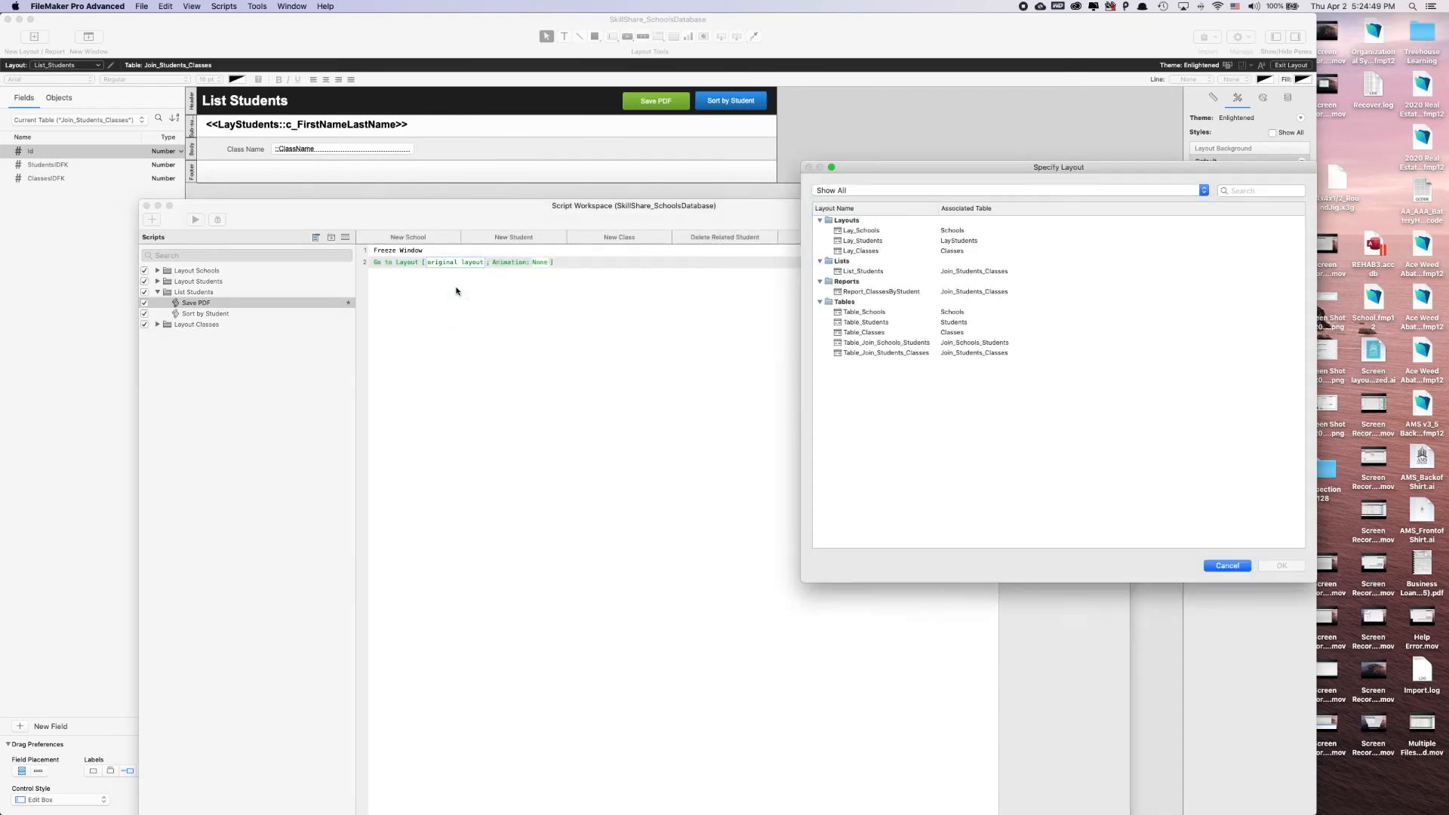
{"action": "double_click", "coordinate": [865, 293]}
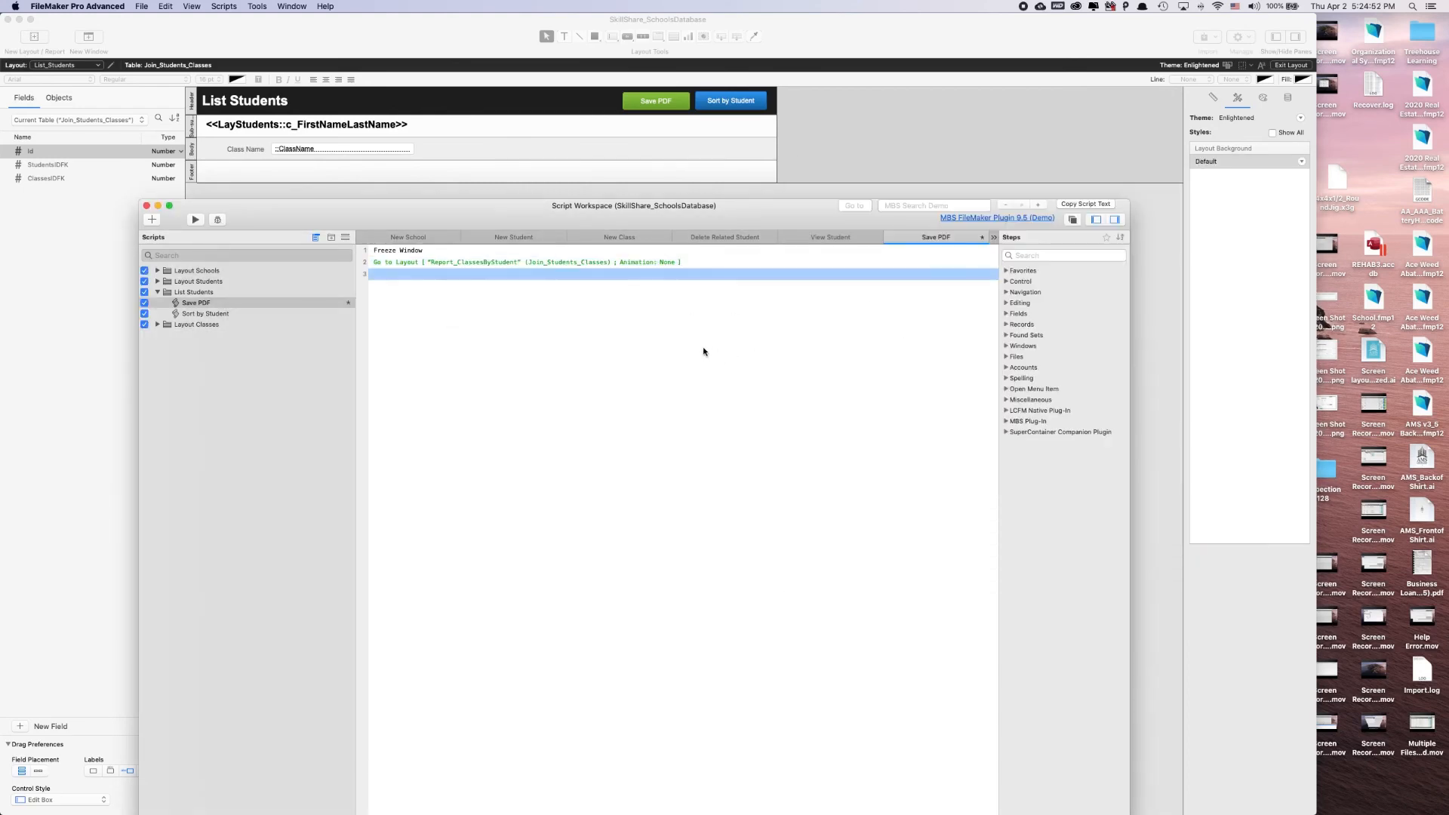
- Add an Enter Preview Mode step with Pause off after the Go to Layout step
{"action": "type", "text": "enter"}
{"action": "key", "text": "Down"}
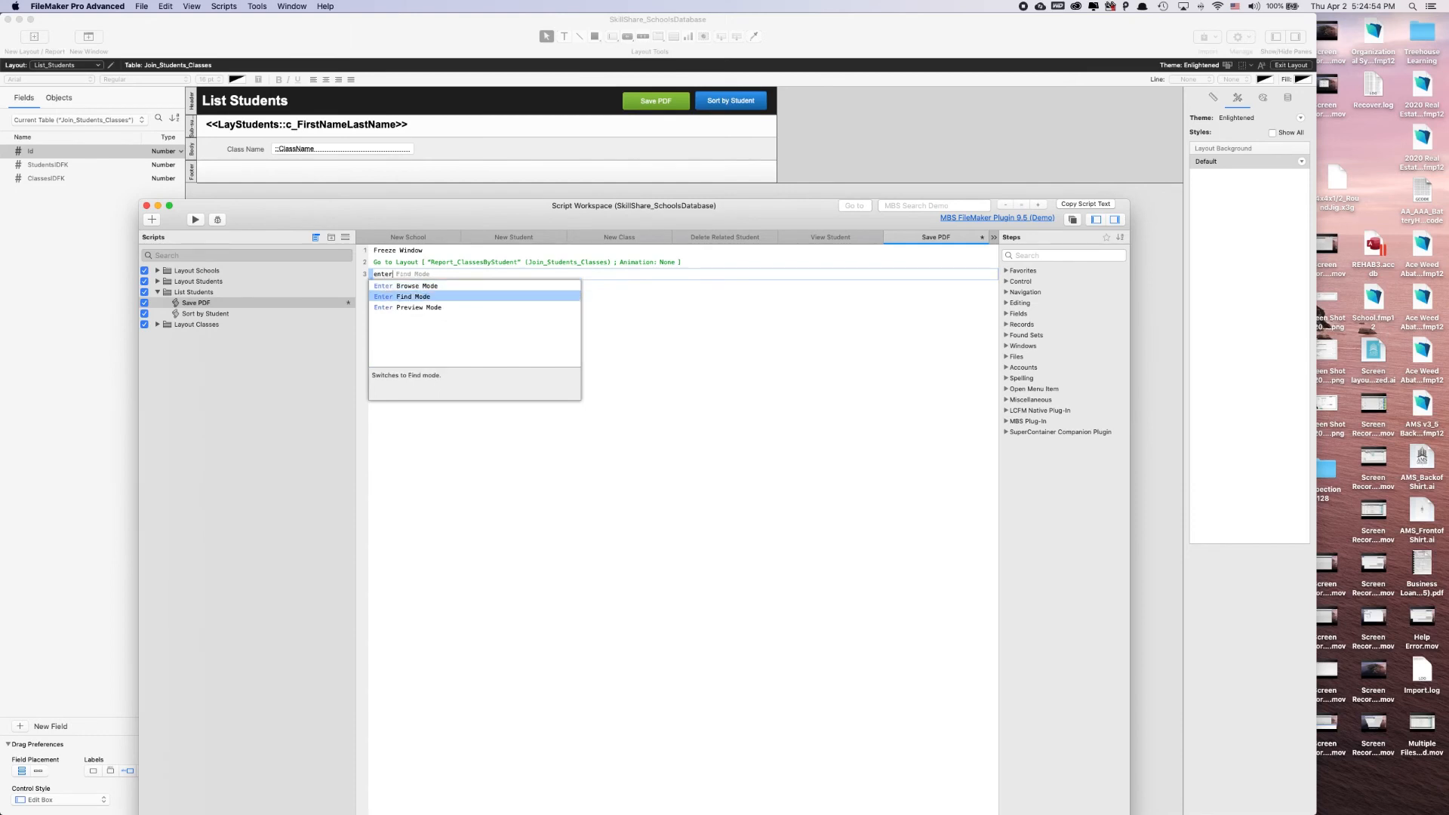
{"action": "key", "text": "Down"}
{"action": "key", "text": "Return"}
{"action": "left_click", "coordinate": [664, 352]}
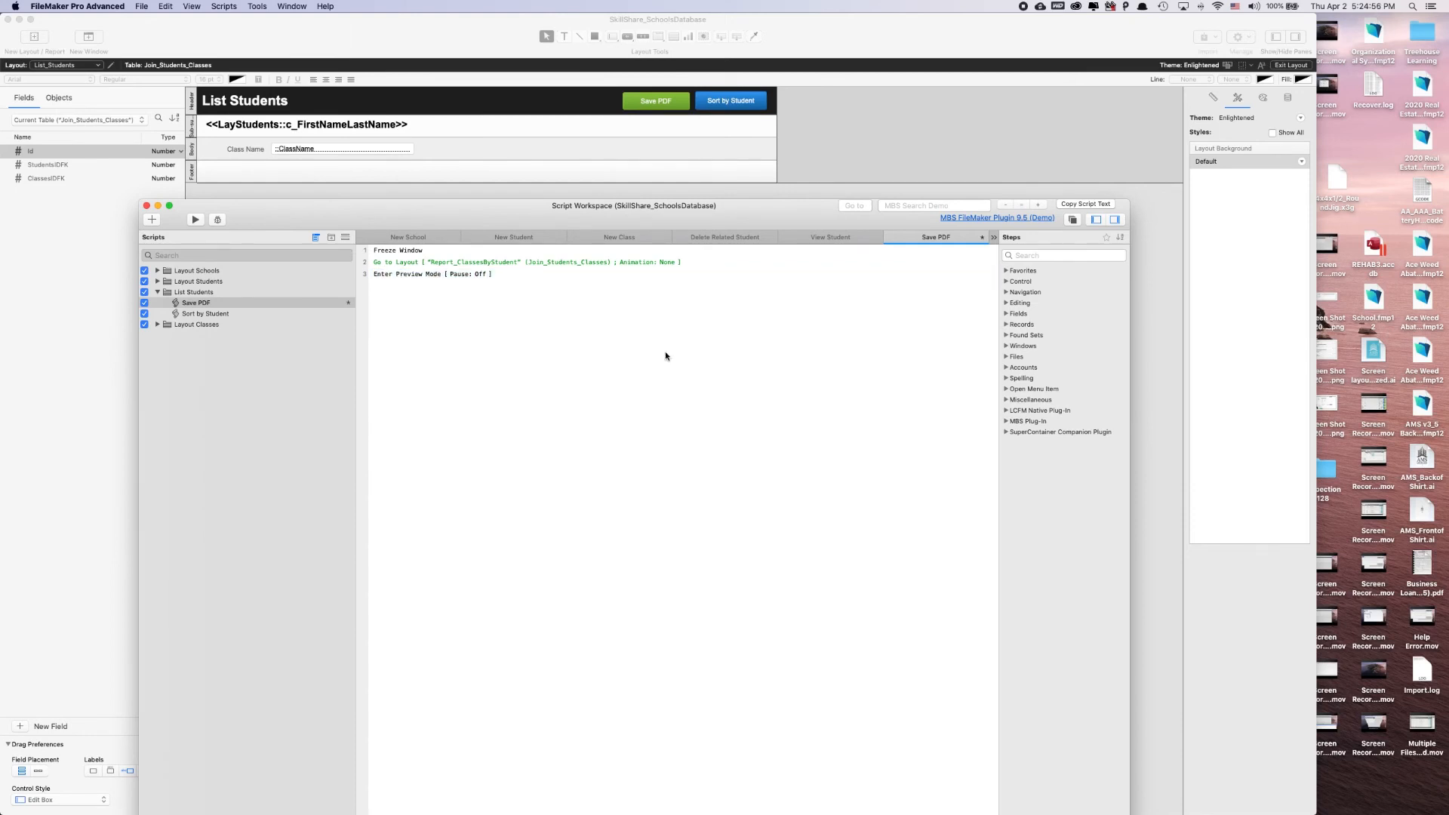
- Add a Save Records as PDF step with dialog on and Create folders off, and save the script
{"action": "type", "text": "save"}
{"action": "key", "text": "Down"}
{"action": "key", "text": "Down"}
{"action": "key", "text": "Down"}
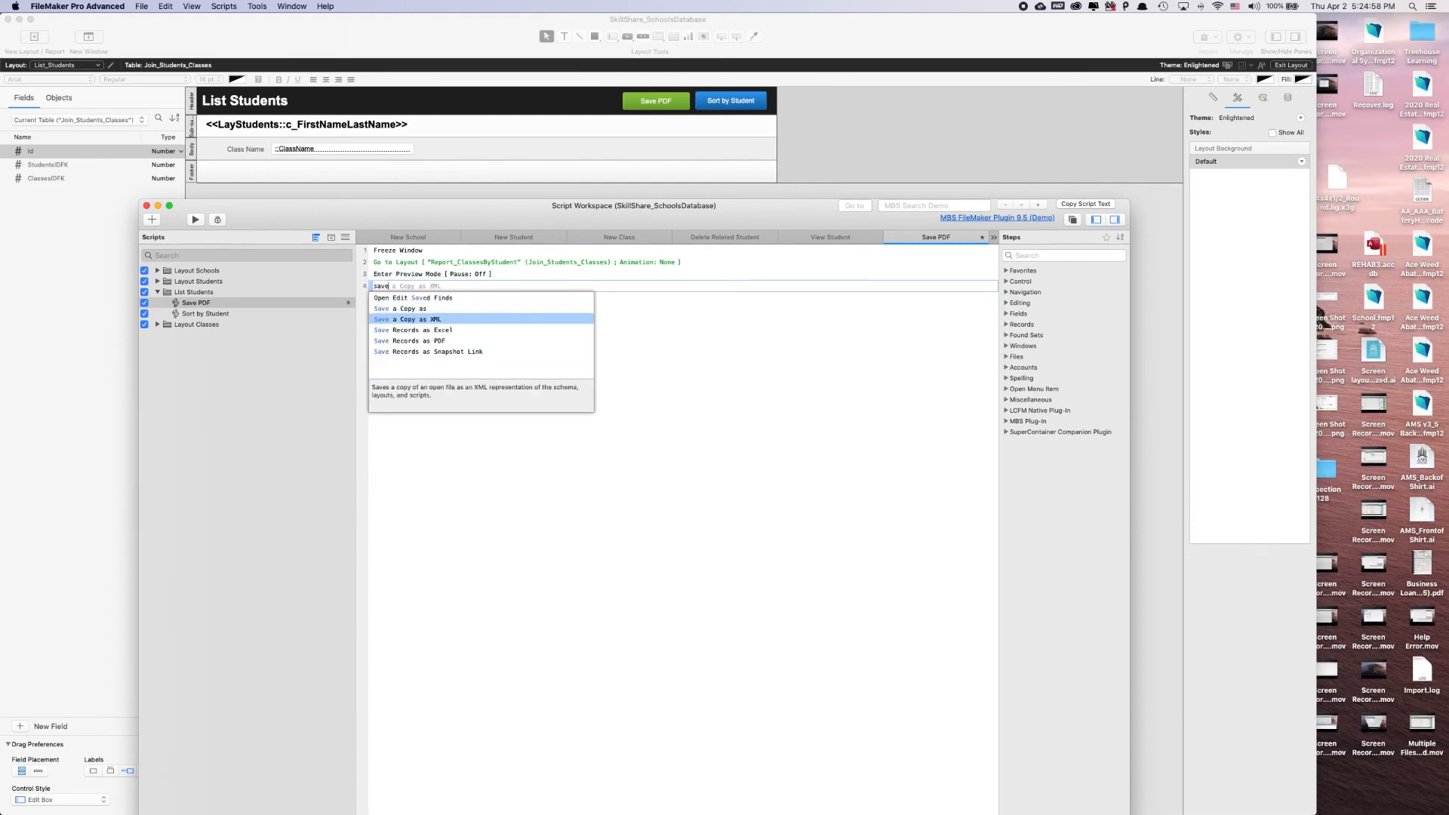
{"action": "key", "text": "Return"}
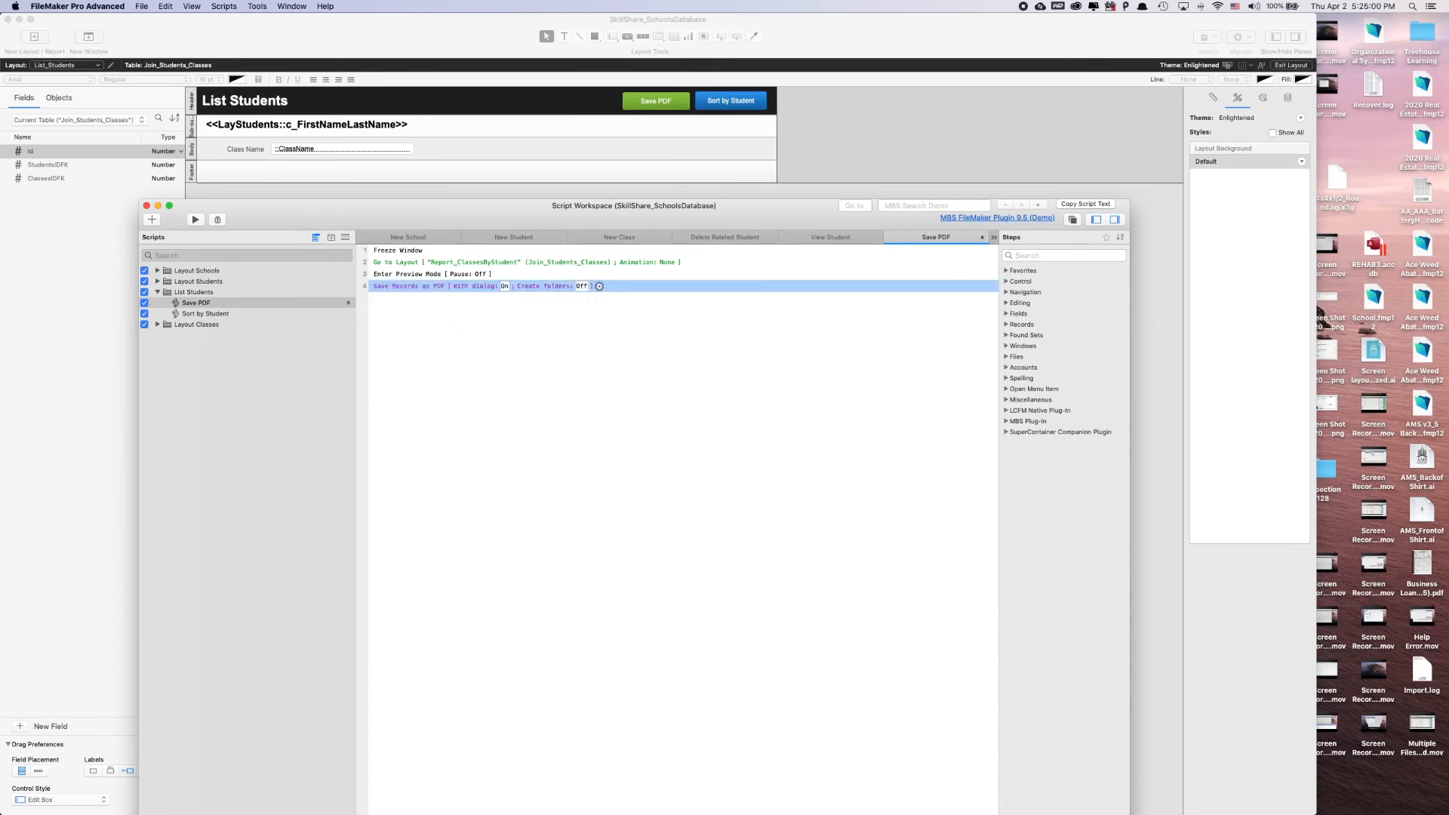
{"action": "left_click", "coordinate": [496, 302]}
{"action": "key", "text": "super+s"}
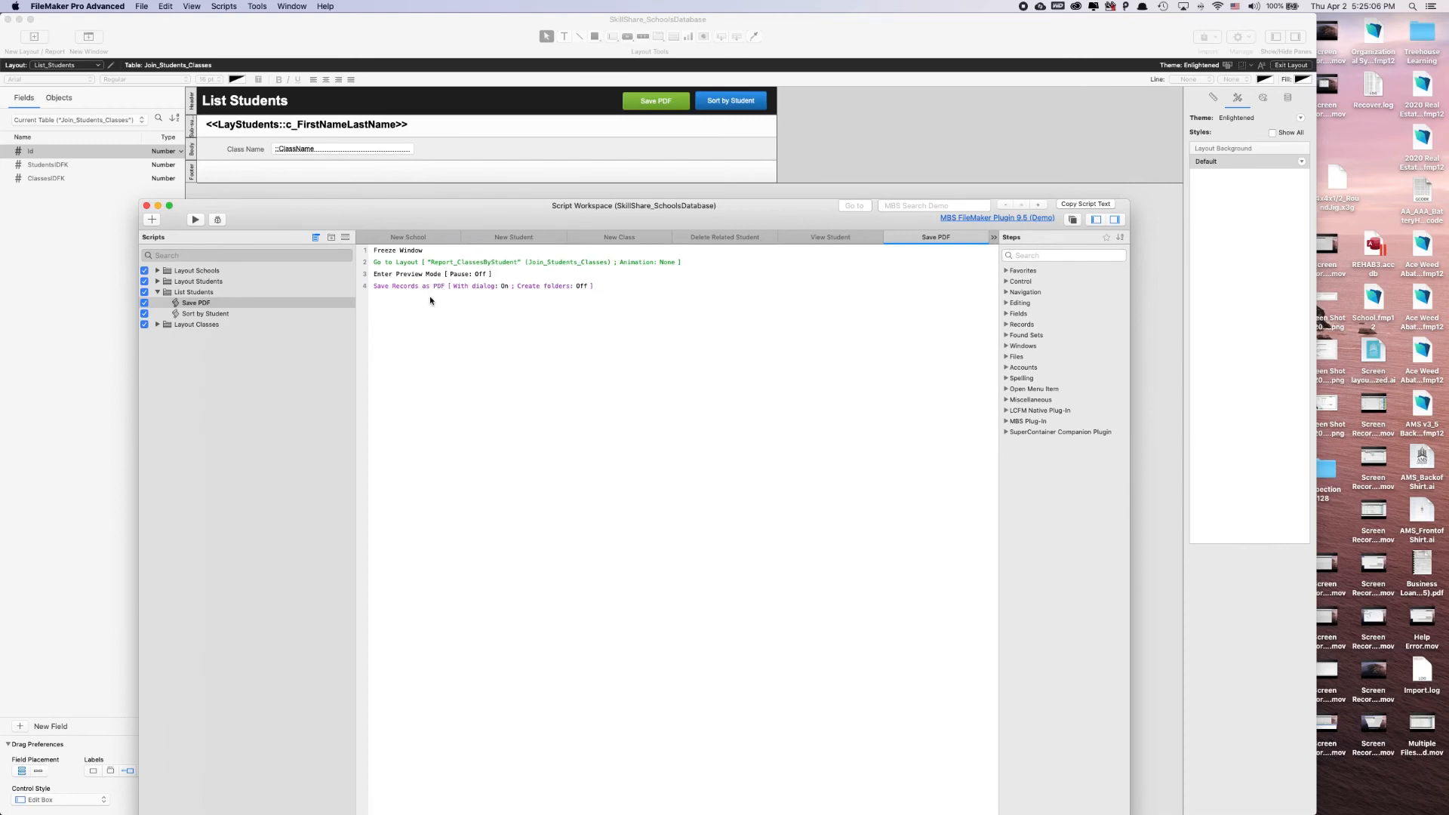
- Finish the Save PDF script with a Go to Layout step to the original layout, and close the Script Workspace
{"action": "type", "text": "go"}
{"action": "key", "text": "Down"}
{"action": "key", "text": "Down"}
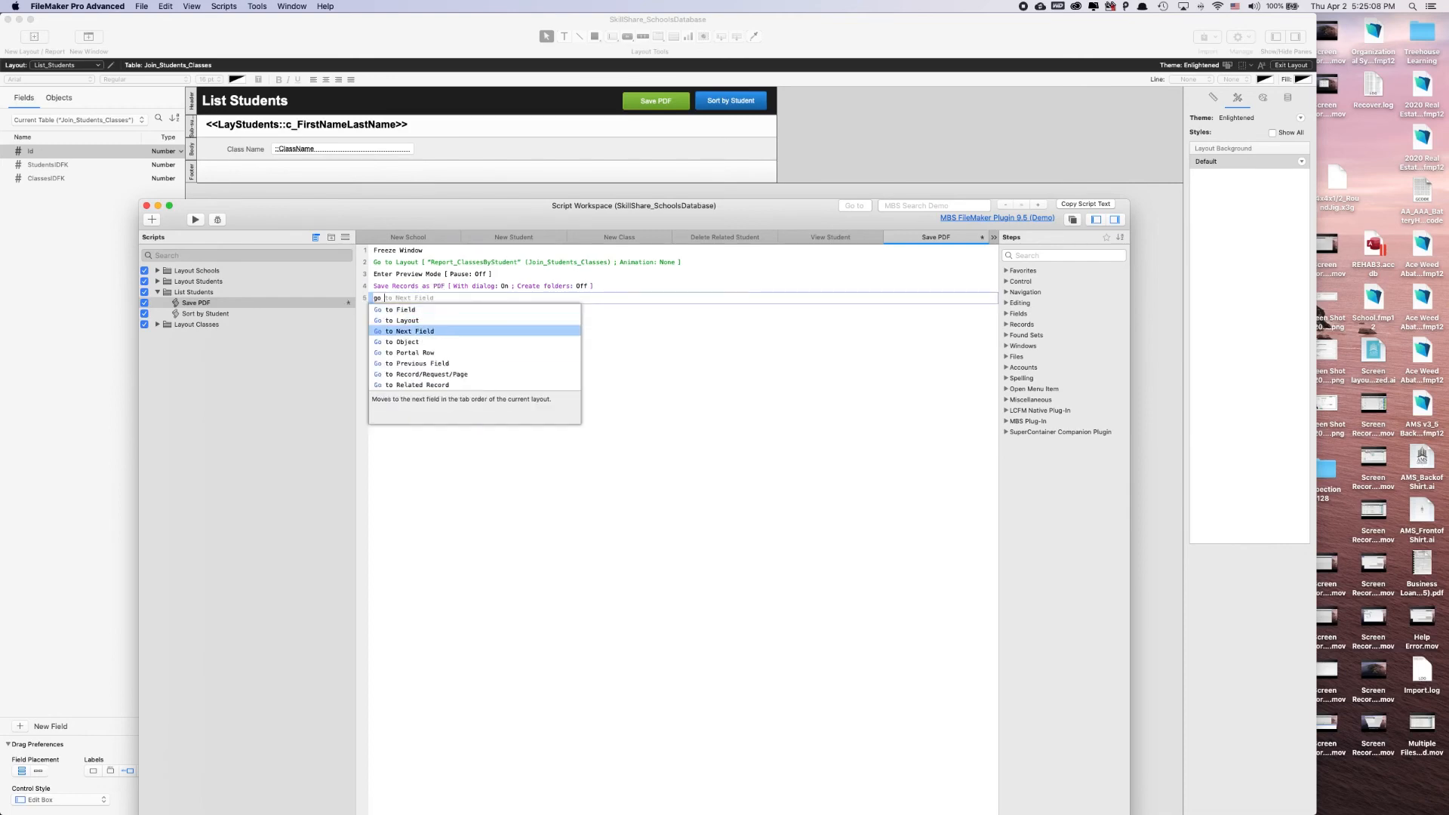
{"action": "key", "text": "Up"}
{"action": "key", "text": "Return"}
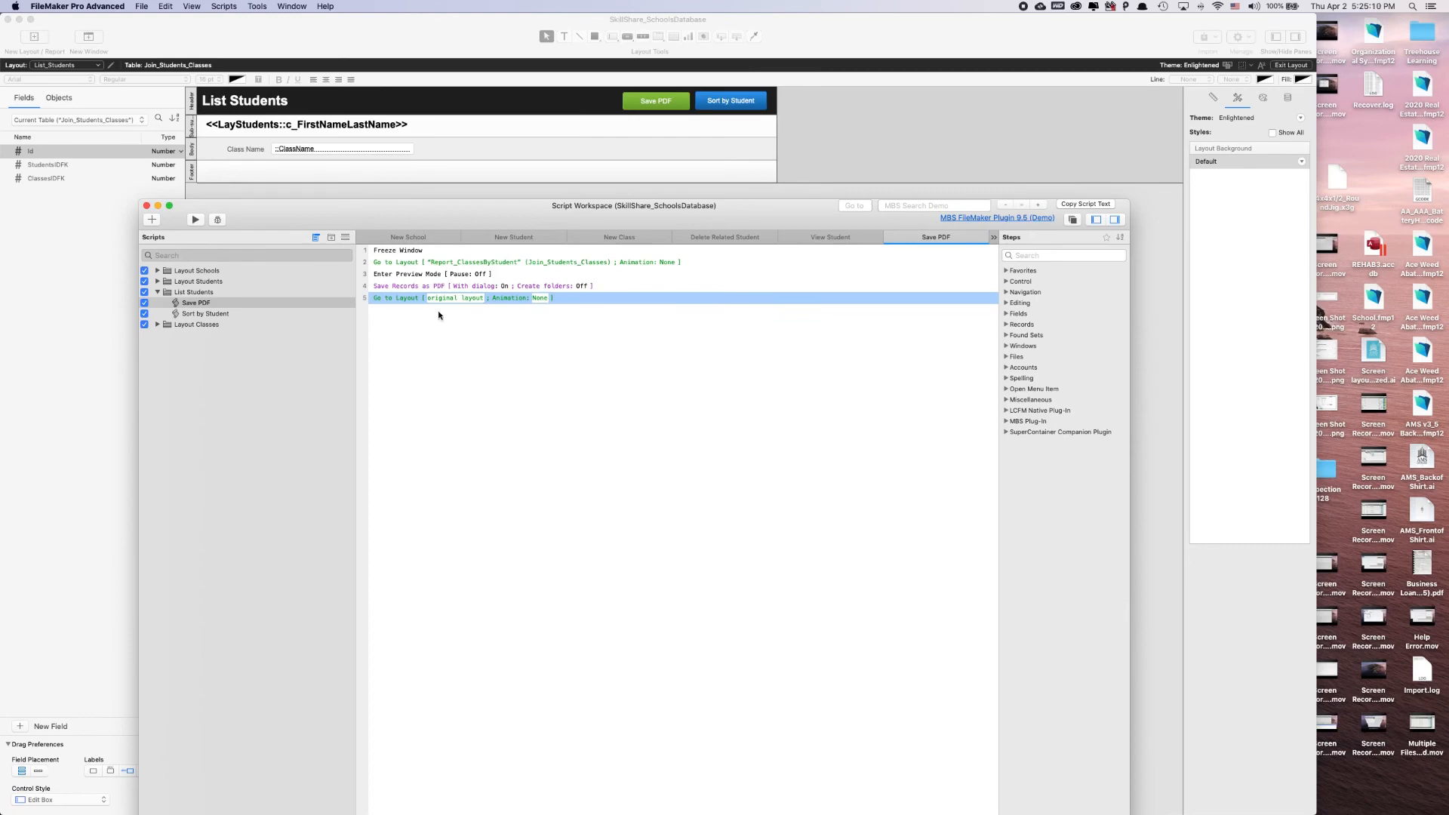
{"action": "left_click", "coordinate": [439, 315]}
{"action": "left_click", "coordinate": [144, 206]}
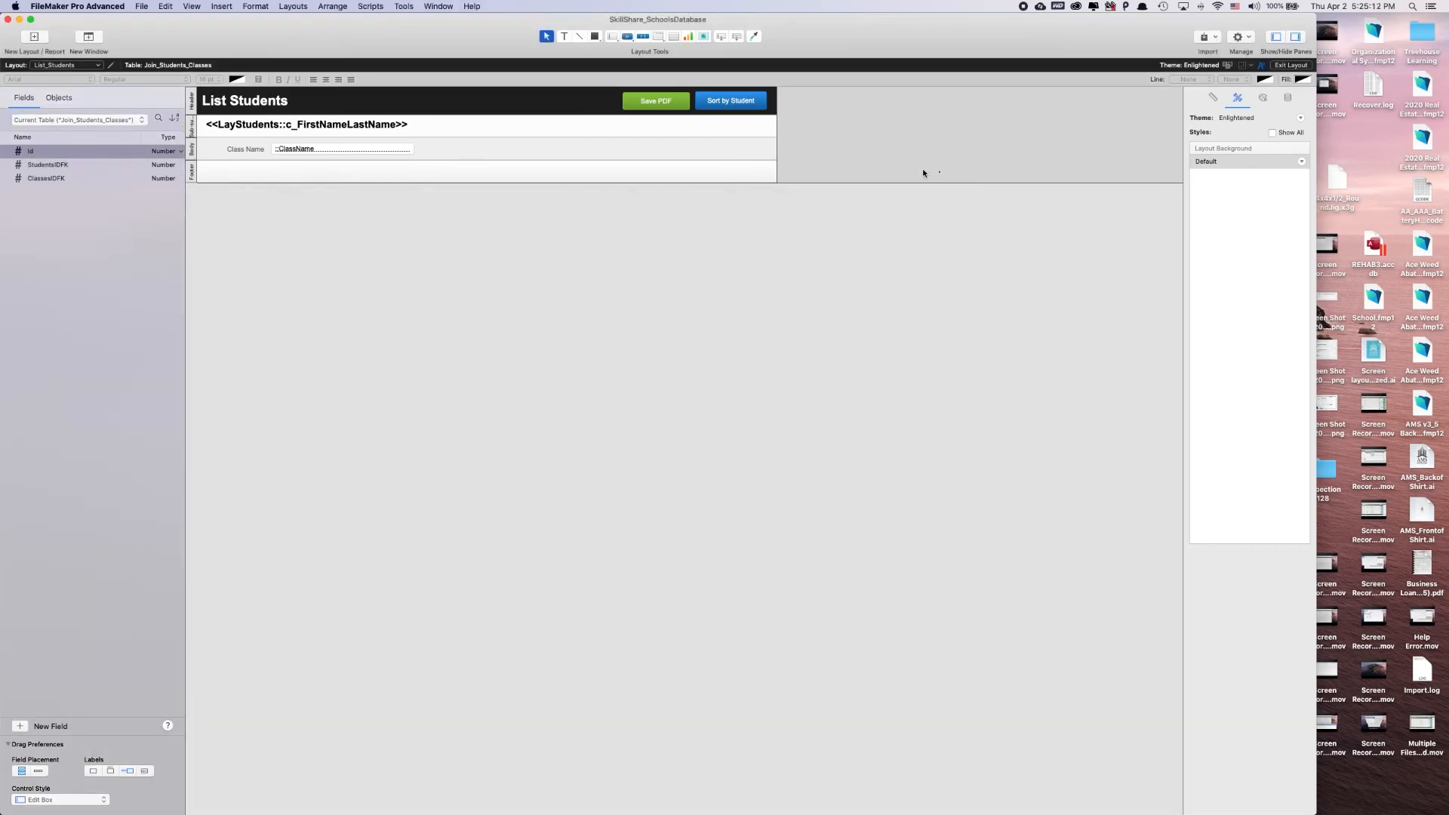
- Make the Save PDF button perform the Save PDF script and change the cursor to a hand over the button
{"action": "double_click", "coordinate": [653, 101]}
{"action": "left_click", "coordinate": [785, 179]}
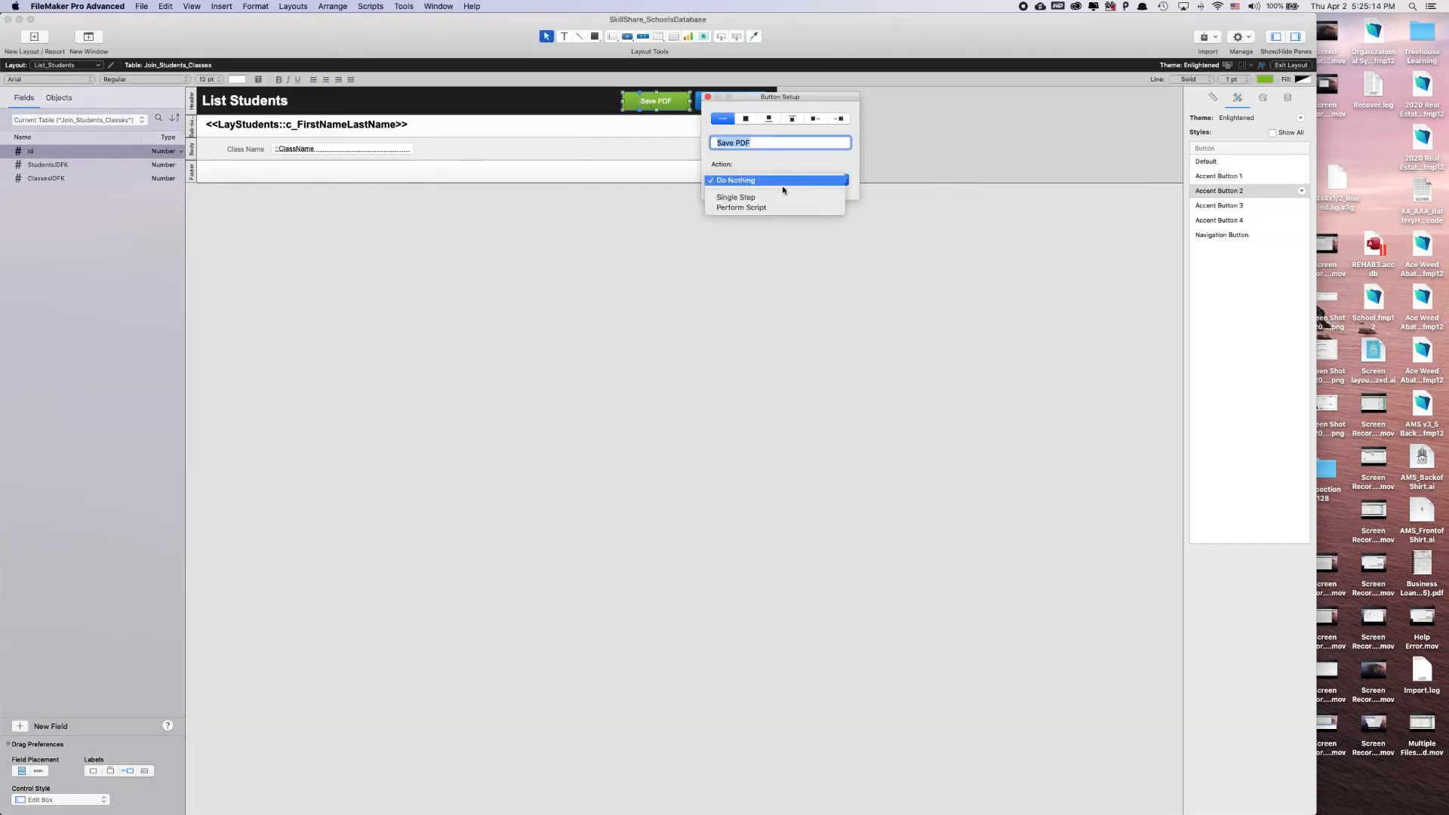
{"action": "left_click", "coordinate": [773, 197]}
{"action": "left_click", "coordinate": [972, 684]}
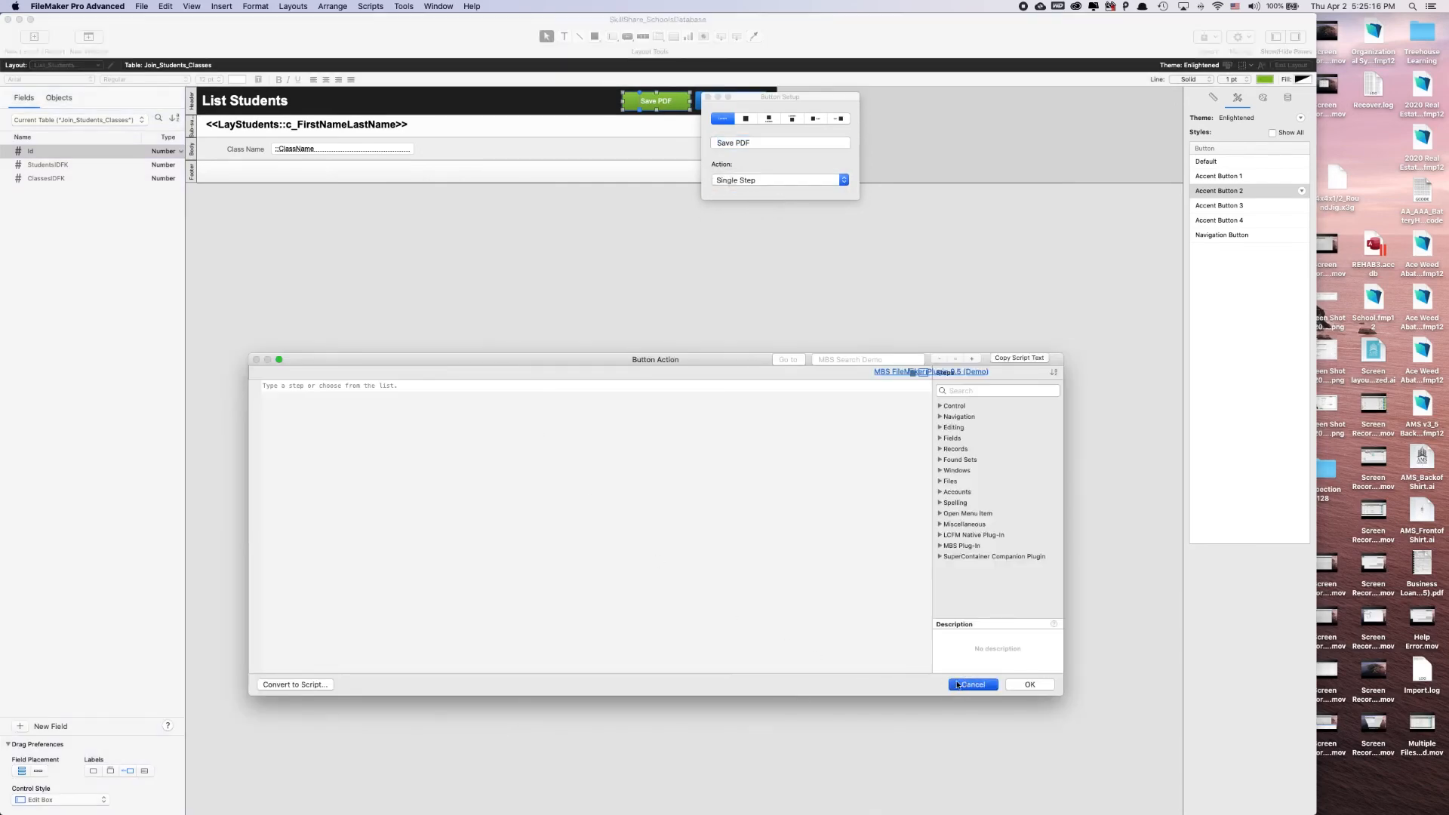
{"action": "left_click", "coordinate": [806, 179]}
{"action": "left_click", "coordinate": [810, 208]}
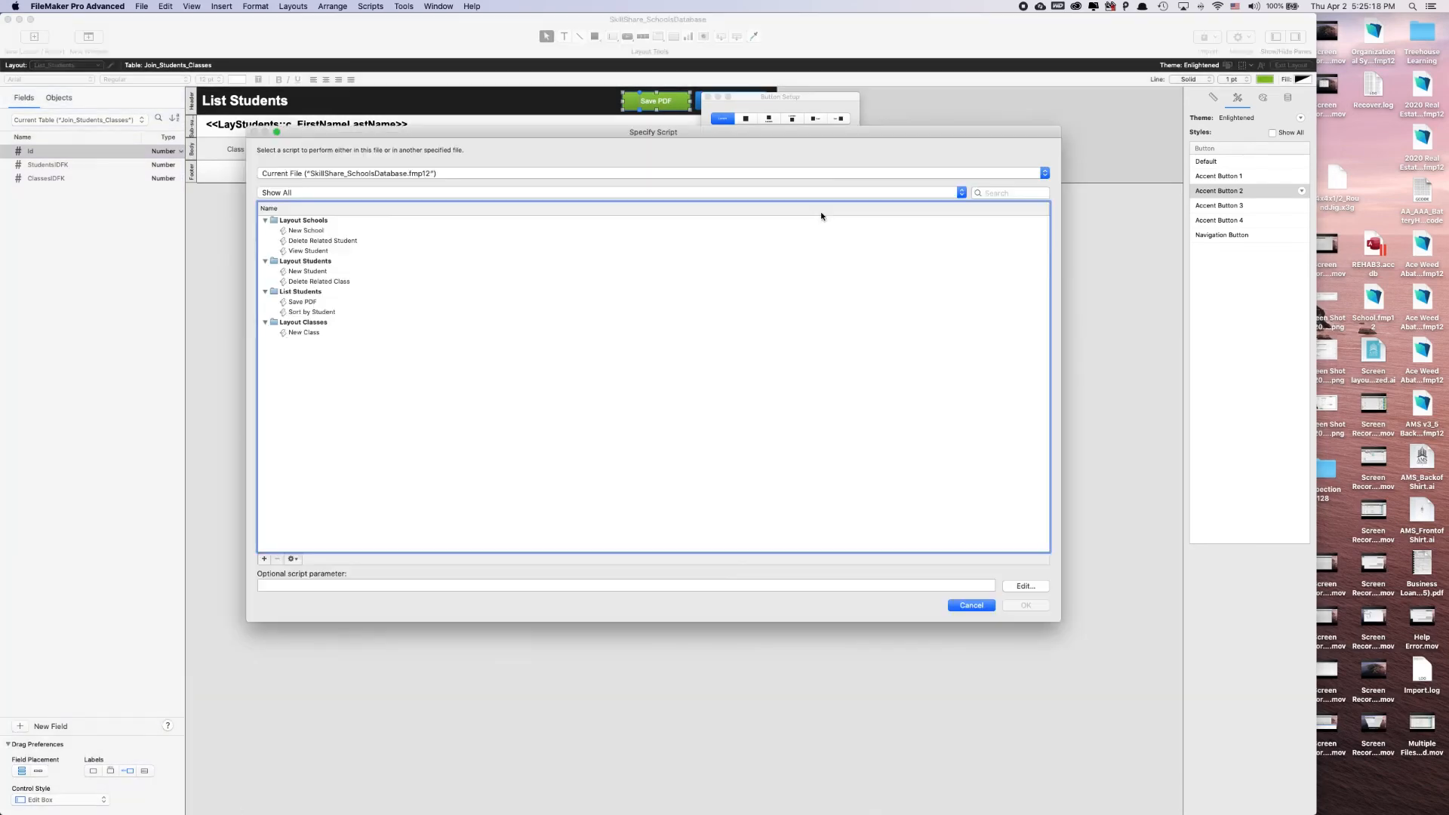
{"action": "double_click", "coordinate": [323, 312]}
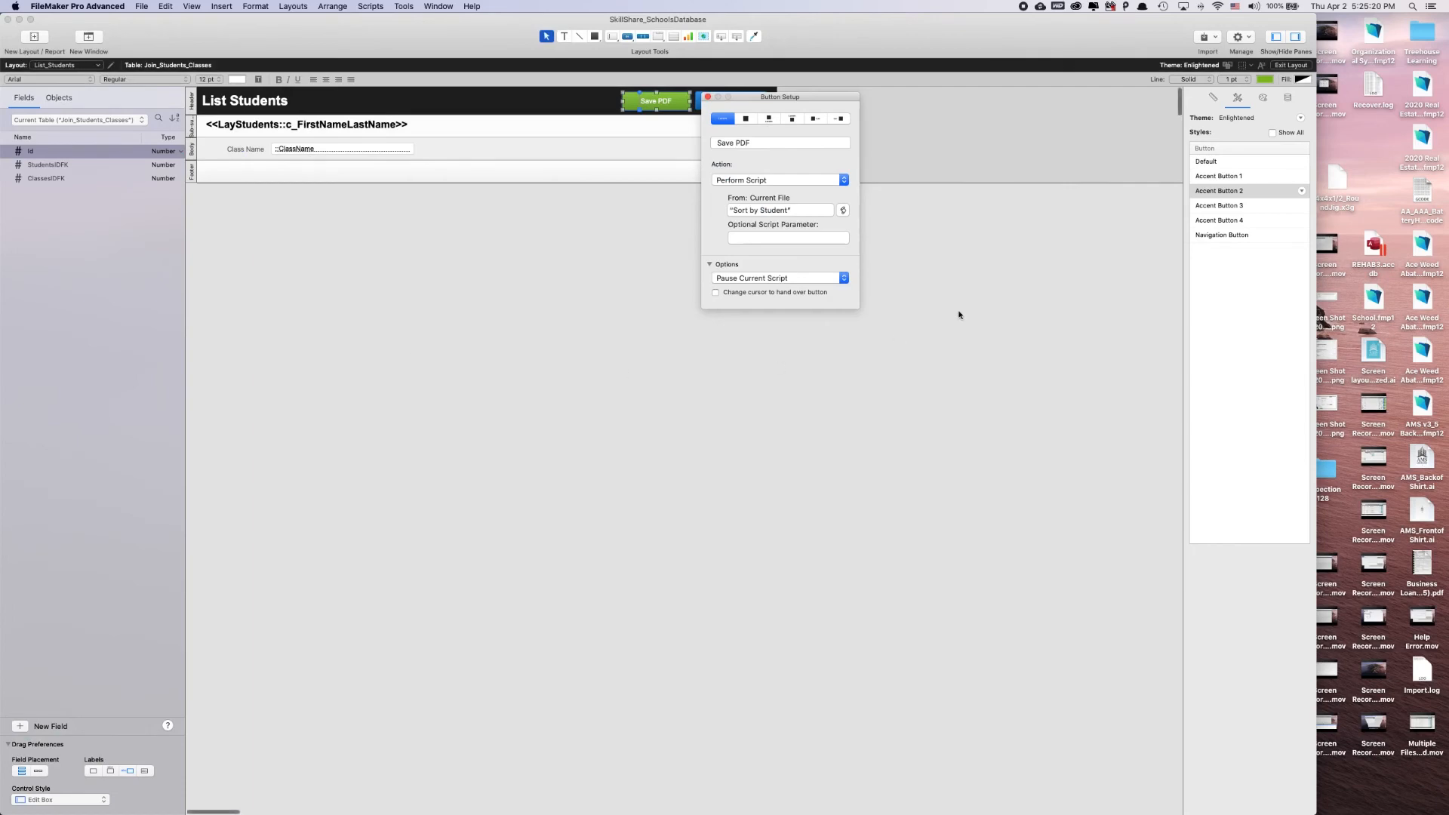
{"action": "left_click", "coordinate": [769, 210]}
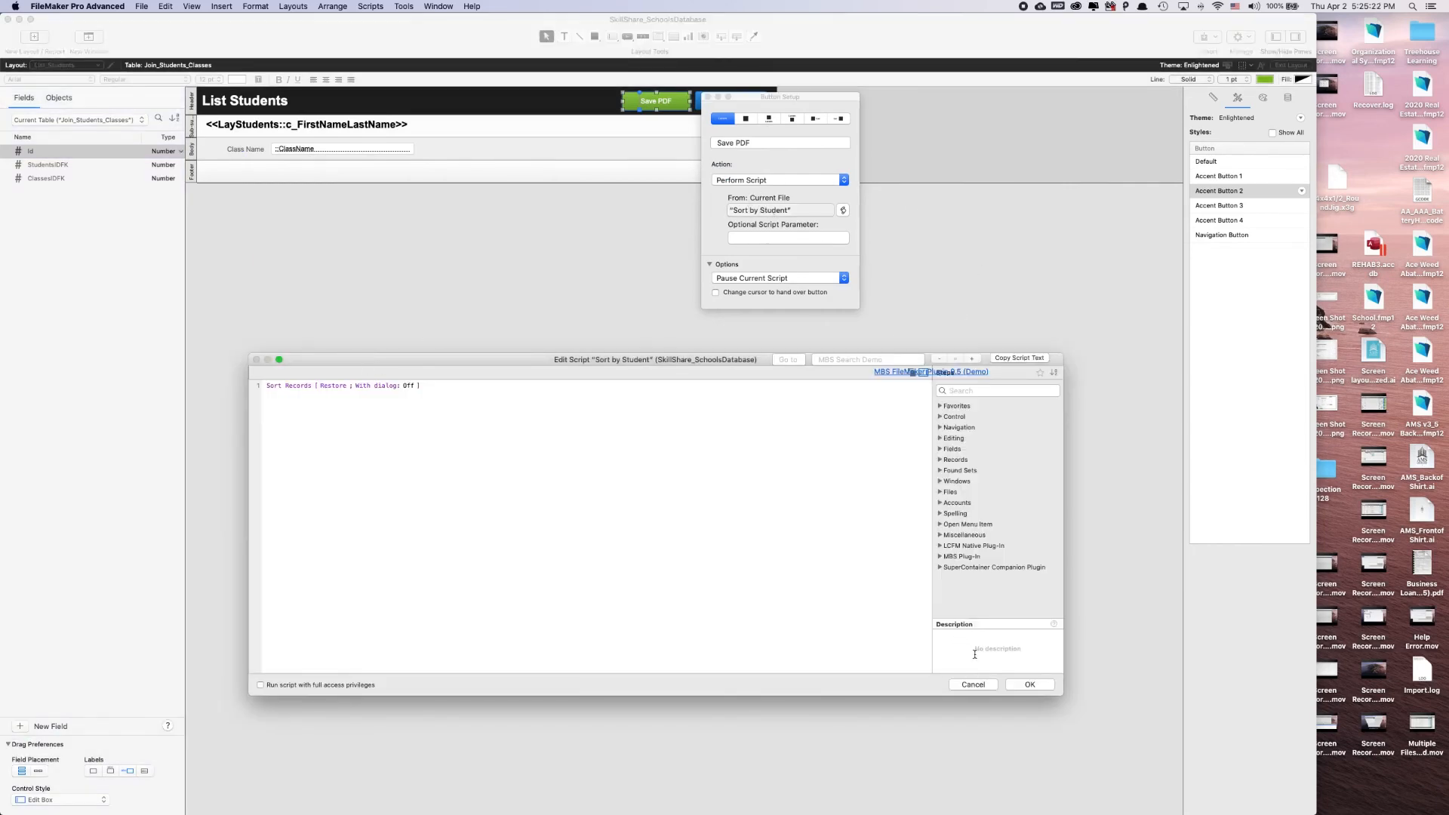
{"action": "left_click", "coordinate": [973, 685]}
{"action": "left_click", "coordinate": [842, 211]}
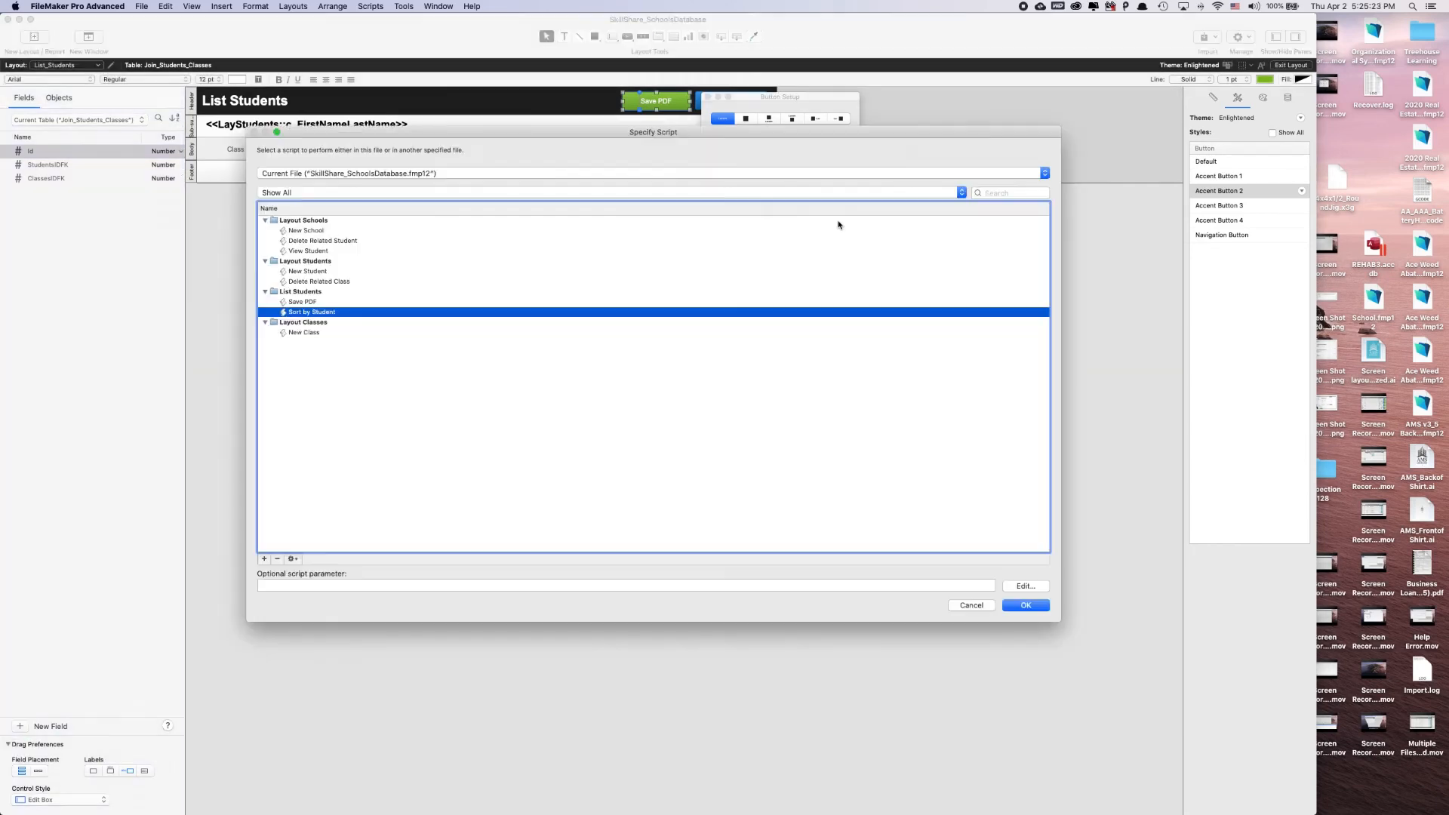
{"action": "double_click", "coordinate": [312, 301]}
{"action": "left_click", "coordinate": [715, 292]}
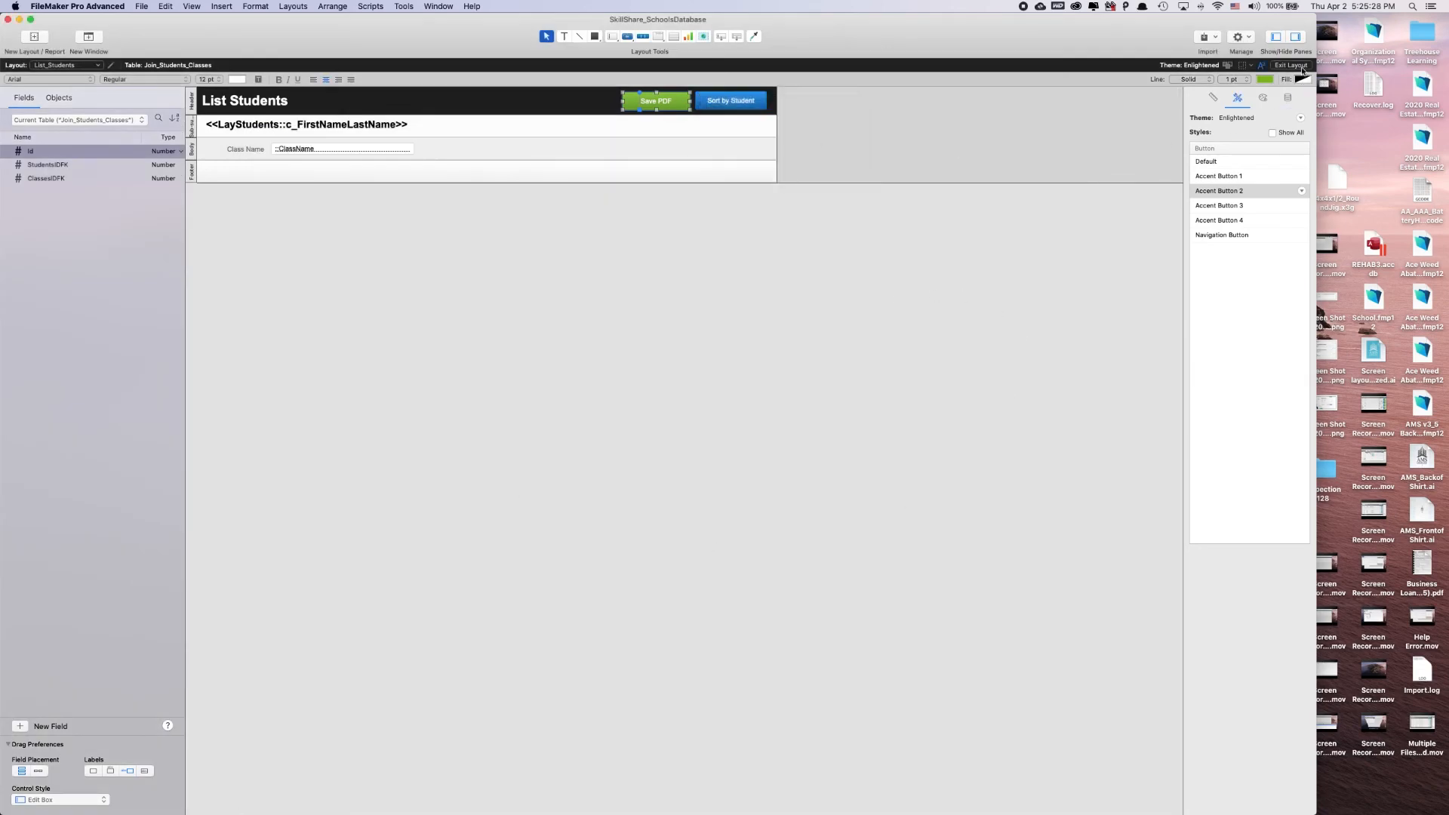
- Return List_Students to Browse mode, run the Save PDF button, and enlarge the Save Records As PDF dialog
{"action": "key", "text": "super+b"}
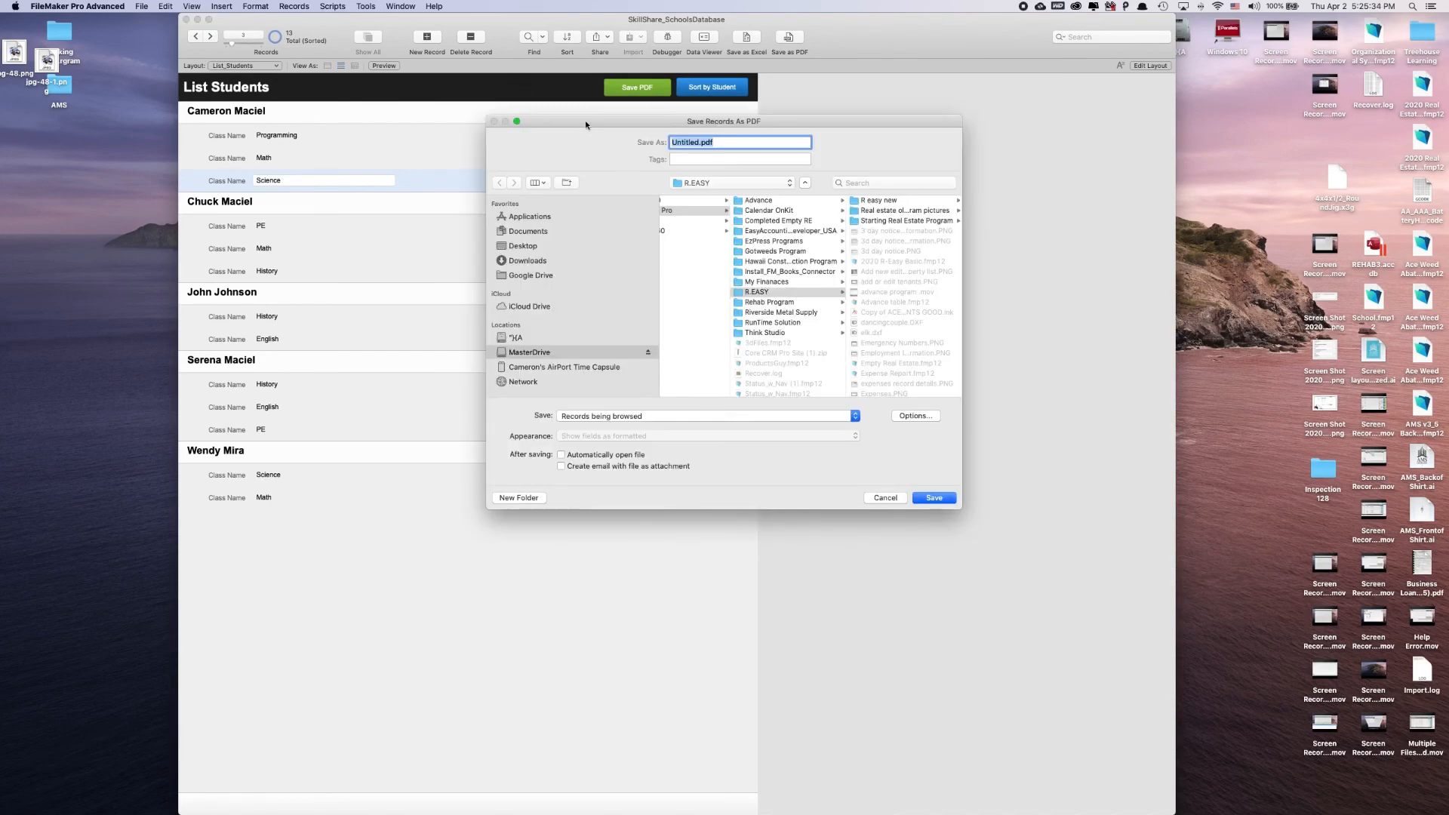
{"action": "left_click_drag", "start_coordinate": [655, 122], "coordinate": [508, 120]}
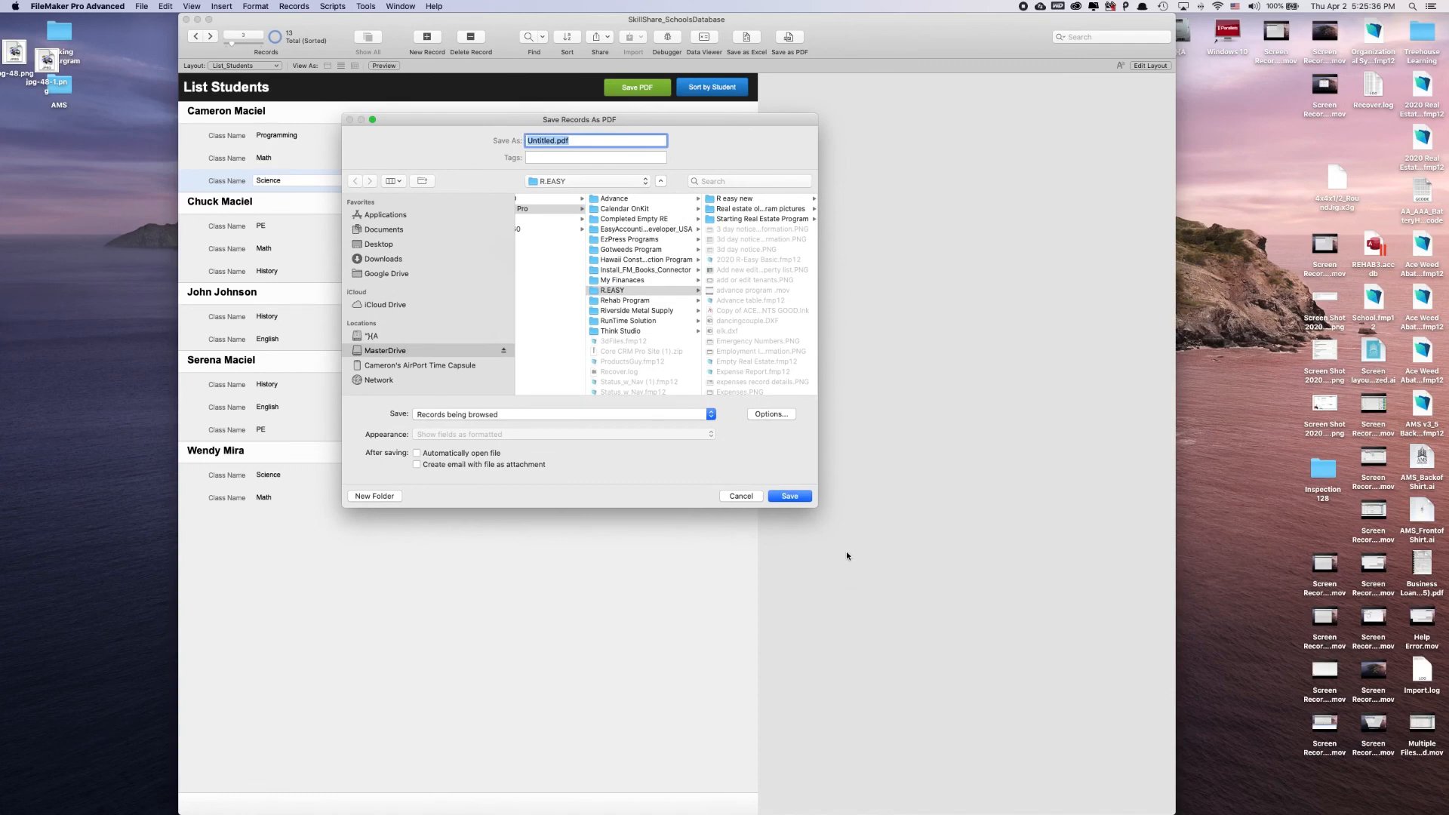
{"action": "left_click_drag", "start_coordinate": [817, 507], "coordinate": [949, 575]}
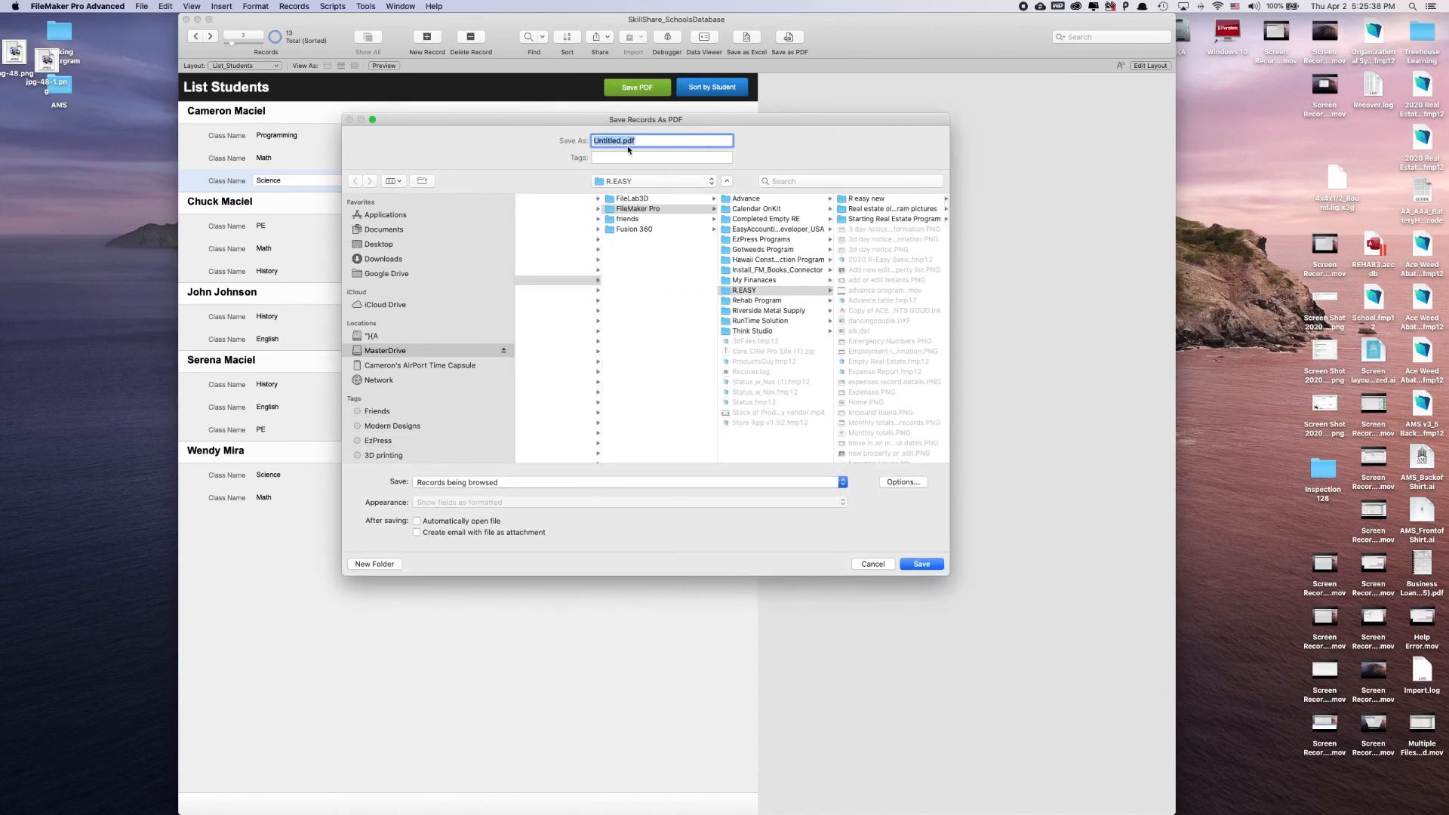
- Create a Reports folder as the save location inside the Desktop's Skill Share > 1.Filemaker > School Database folder
{"action": "scroll", "coordinate": [625, 317], "scroll_direction": "left", "scroll_amount": 4}
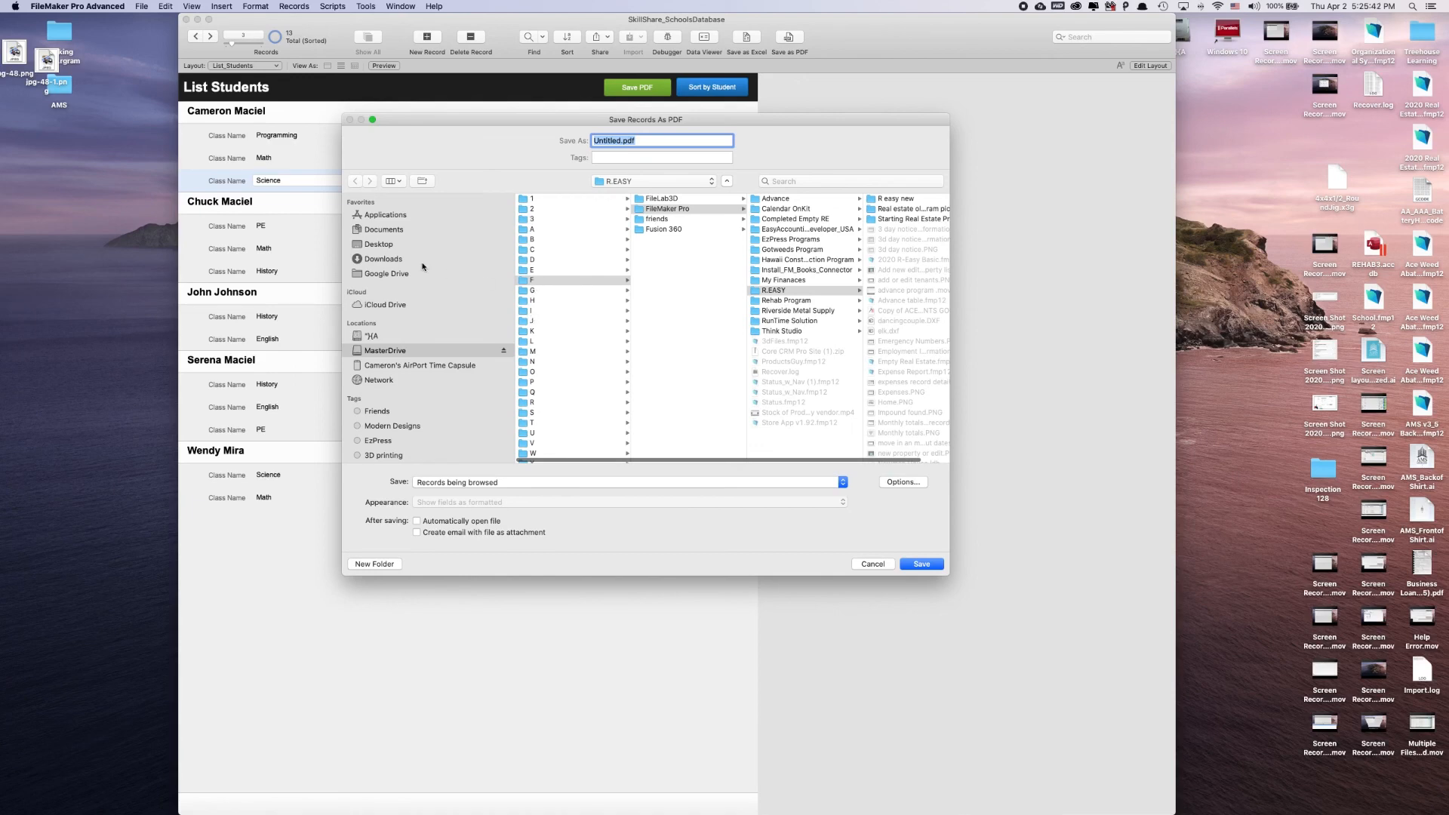
{"action": "left_click", "coordinate": [378, 244]}
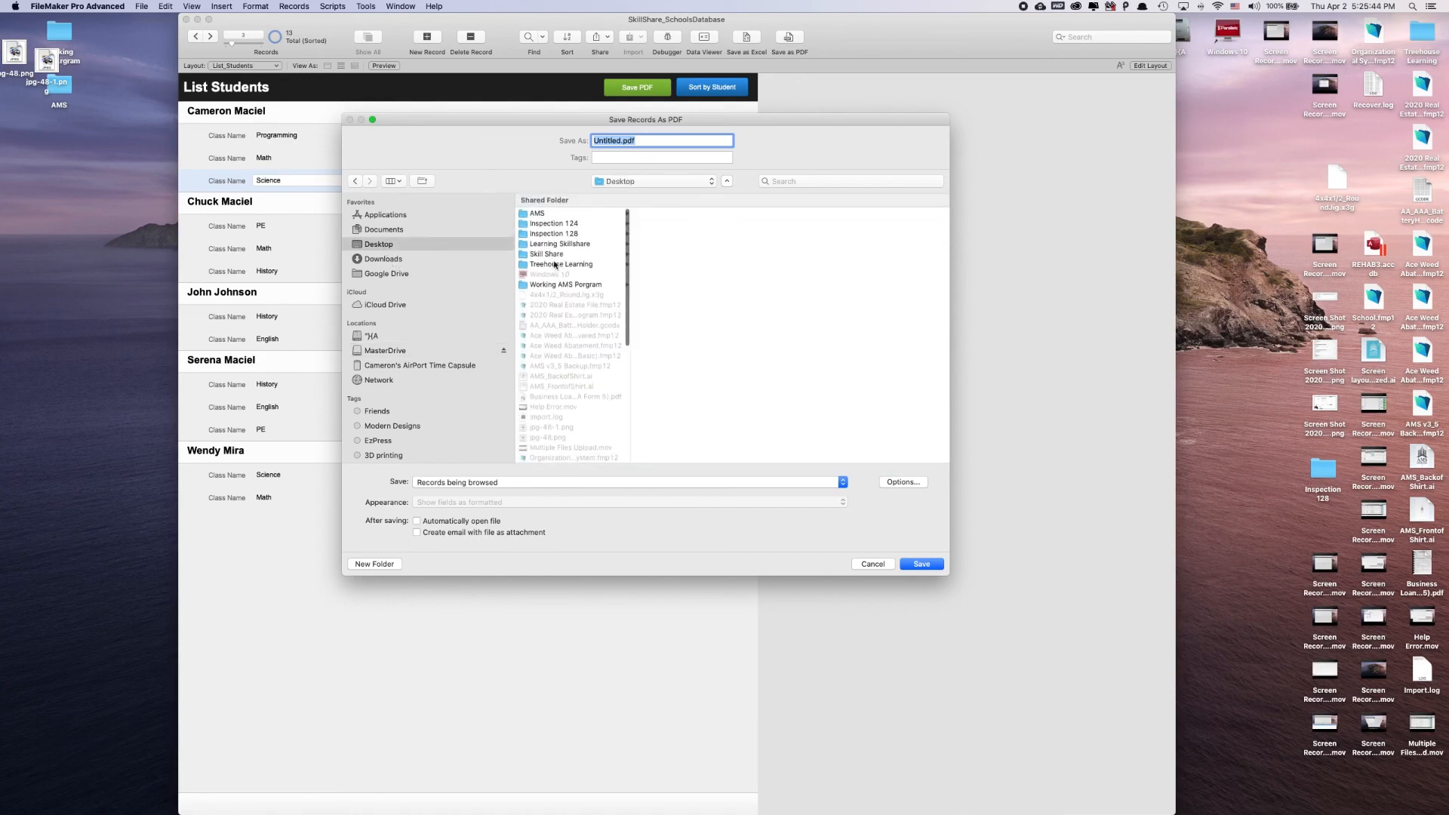
{"action": "left_click", "coordinate": [549, 254]}
{"action": "left_click", "coordinate": [694, 213]}
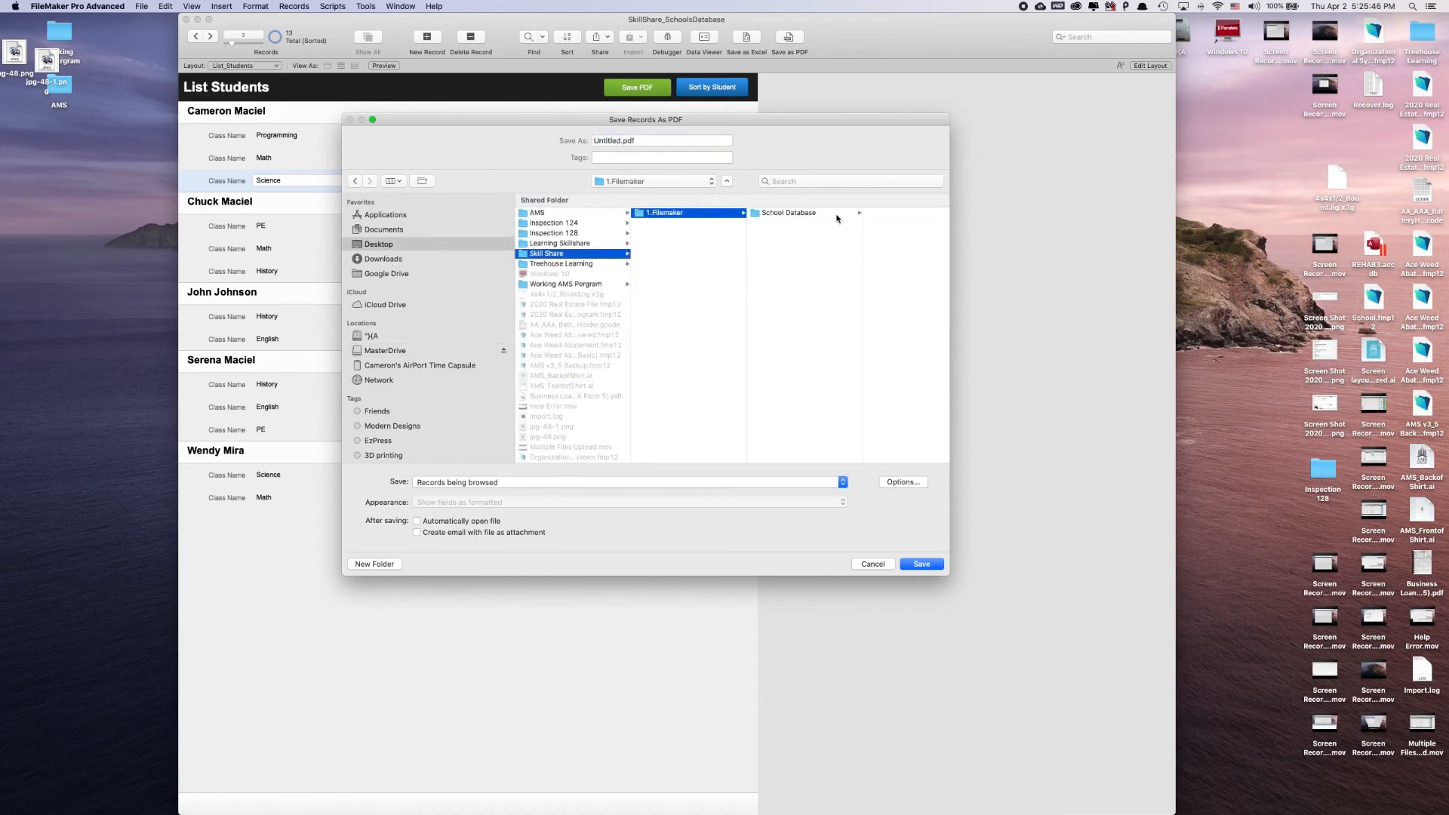
{"action": "left_click", "coordinate": [837, 217]}
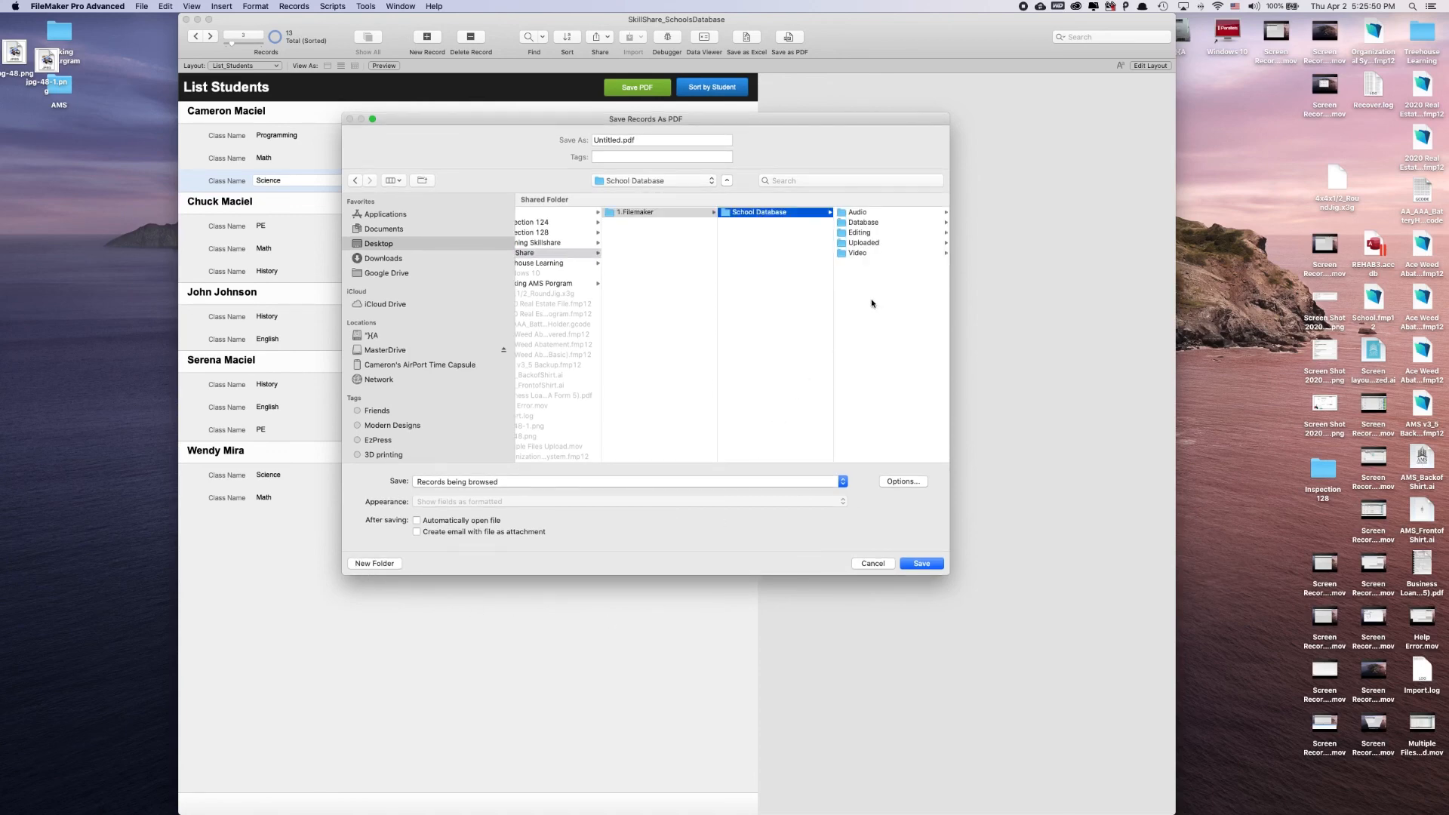
{"action": "key", "text": "super+shift+n"}
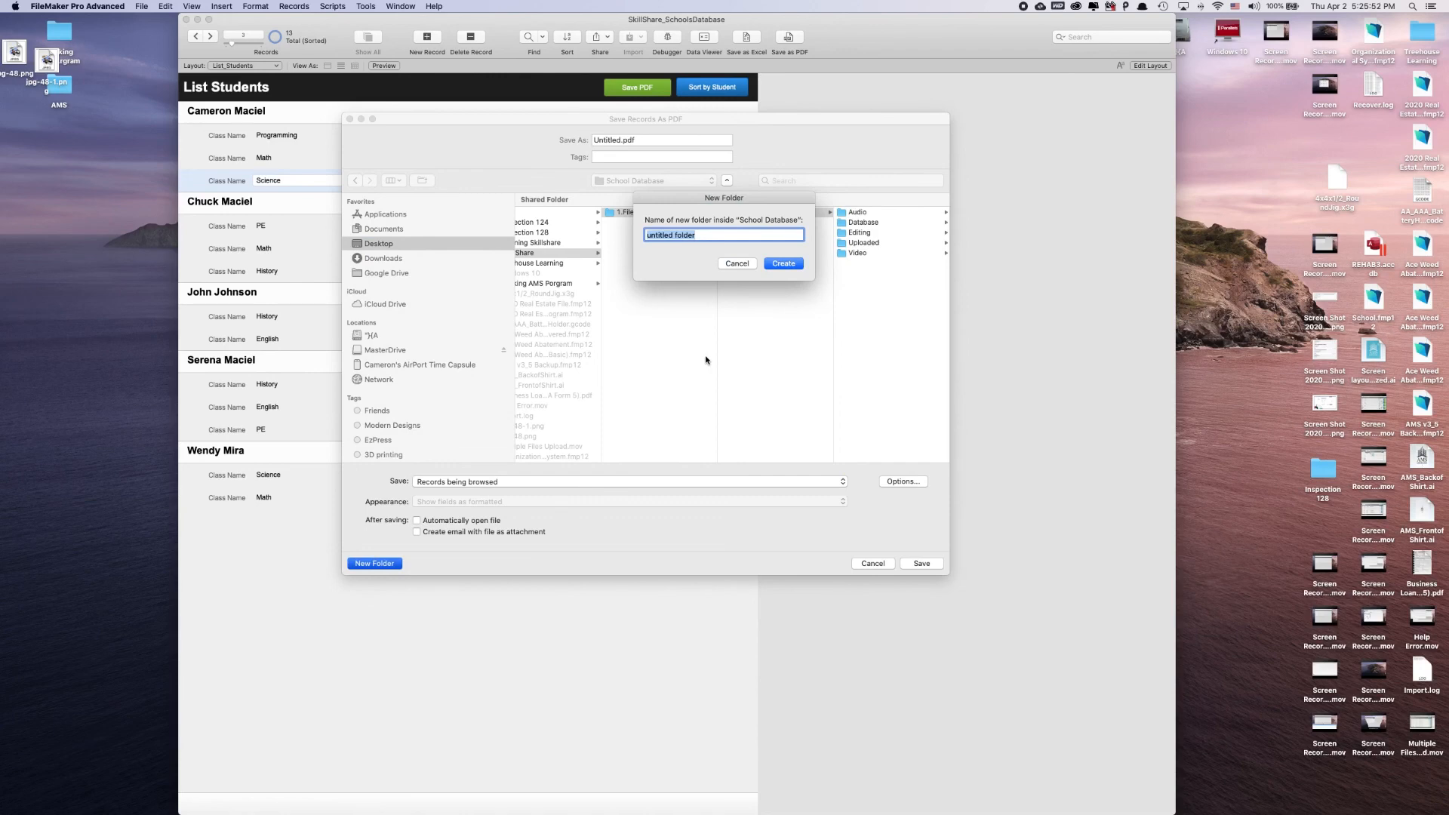
{"action": "type", "text": "Reports"}
{"action": "key", "text": "Return"}
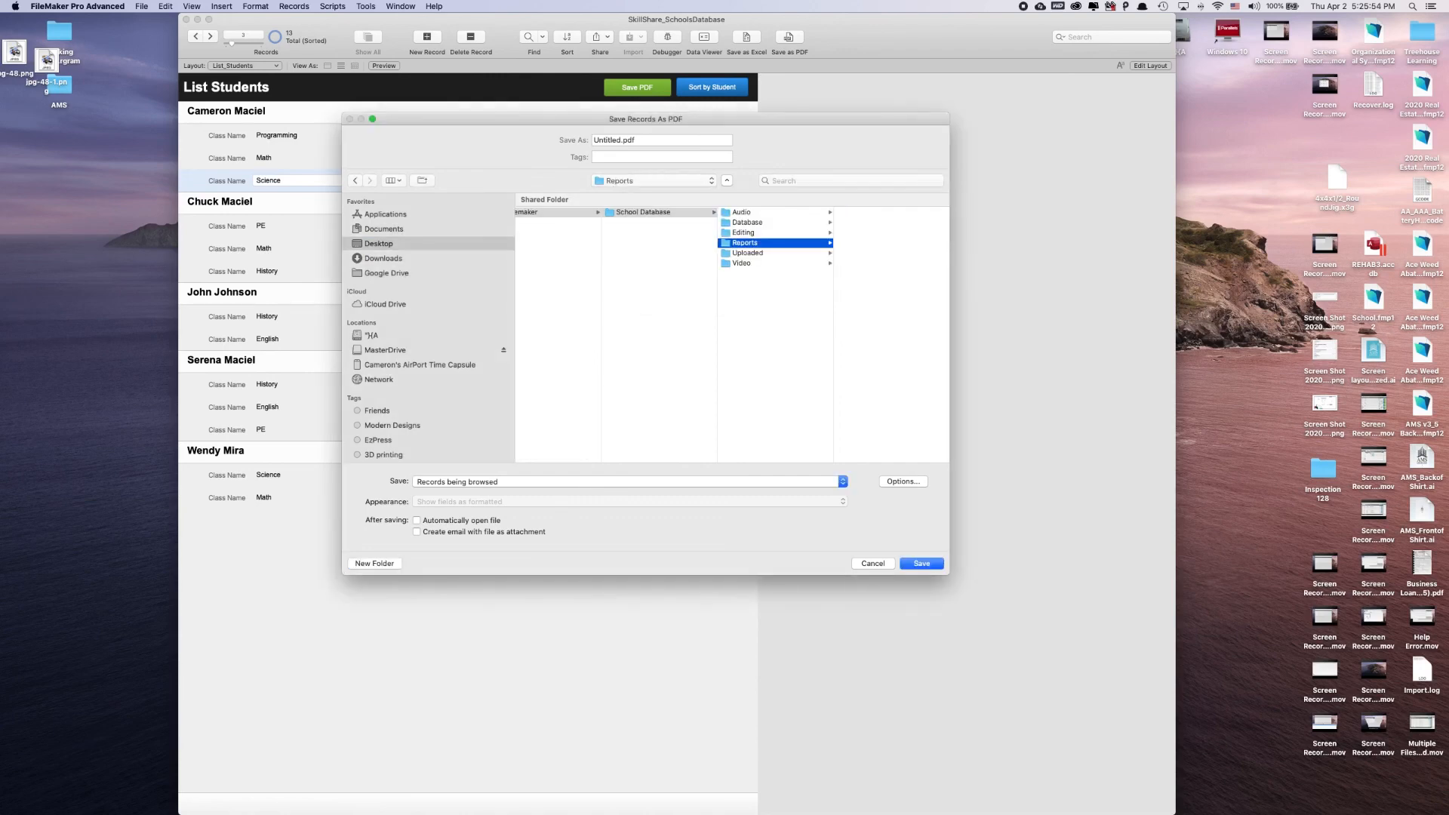
- Save the report as Classes By Students.pdf in the Reports folder with automatic opening of the file turned on
{"action": "left_click_drag", "start_coordinate": [621, 141], "coordinate": [570, 145]}
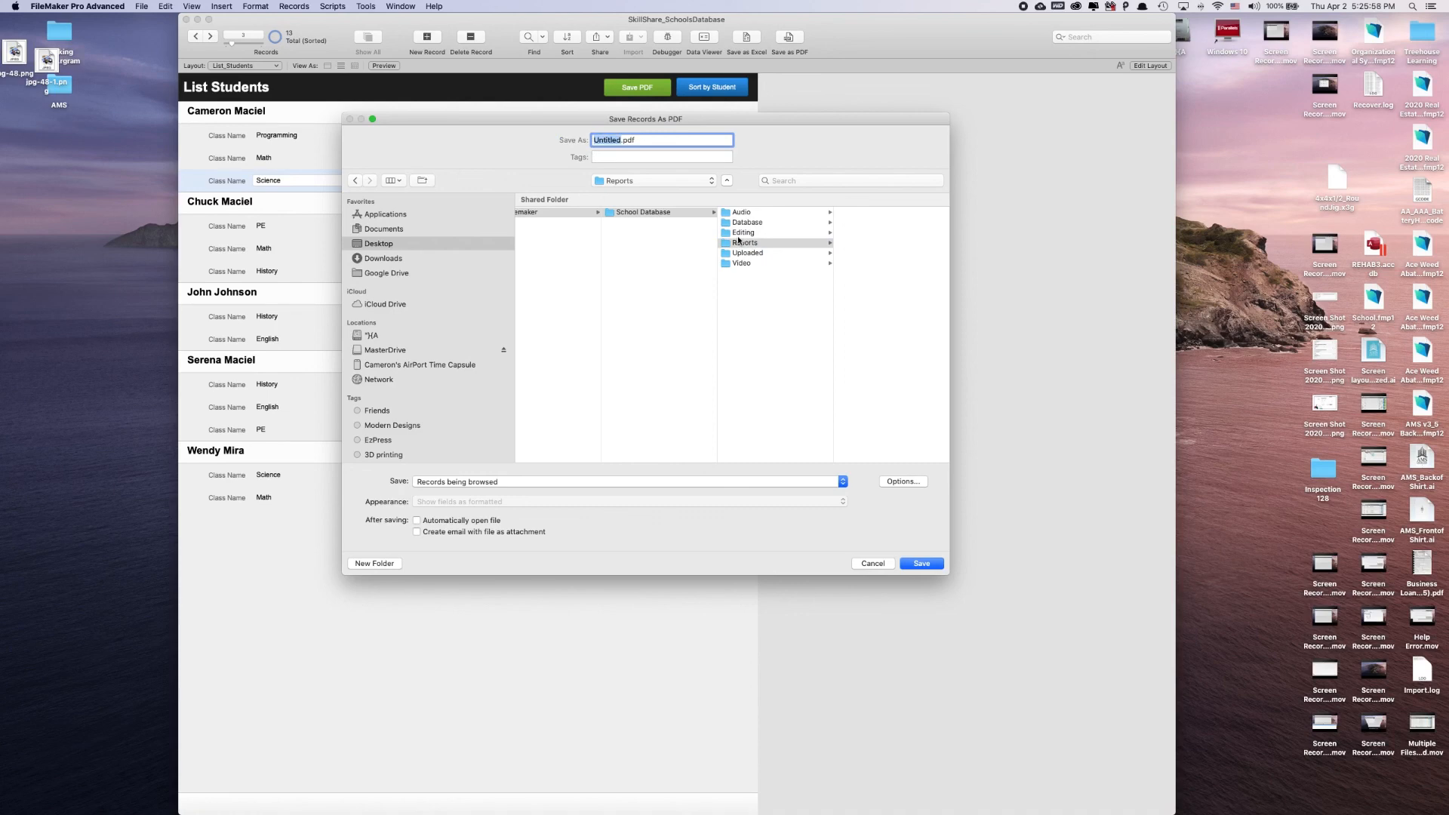
{"action": "type", "text": "Classes By Students"}
{"action": "left_click", "coordinate": [437, 522]}
{"action": "left_click", "coordinate": [917, 566]}
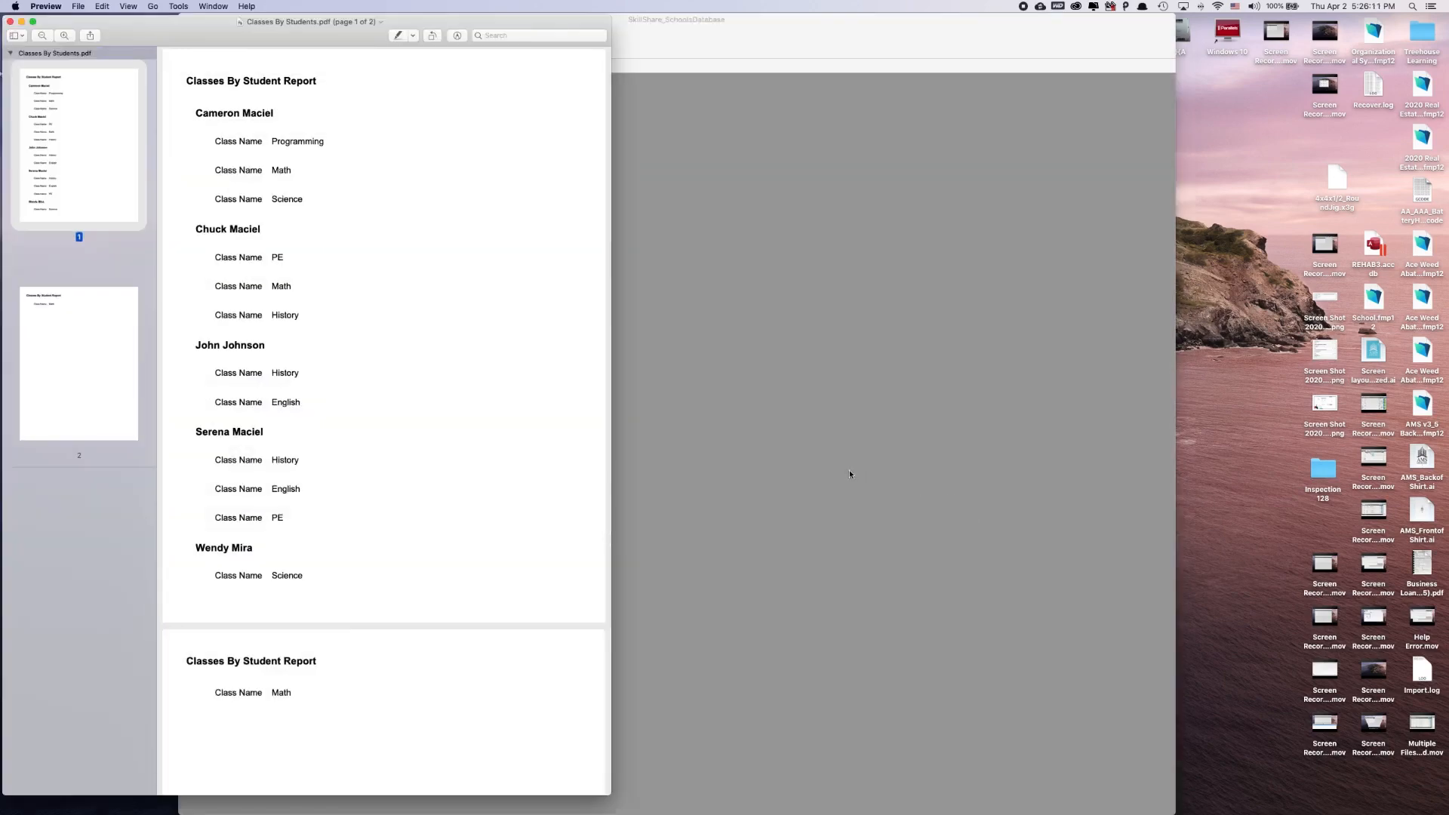
- Examine both pages of the Classes By Students PDF in Preview for the student headings and class rows, and close it
{"action": "left_click_drag", "start_coordinate": [266, 35], "coordinate": [616, 32]}
{"action": "scroll", "coordinate": [728, 355], "scroll_direction": "down", "scroll_amount": 5}
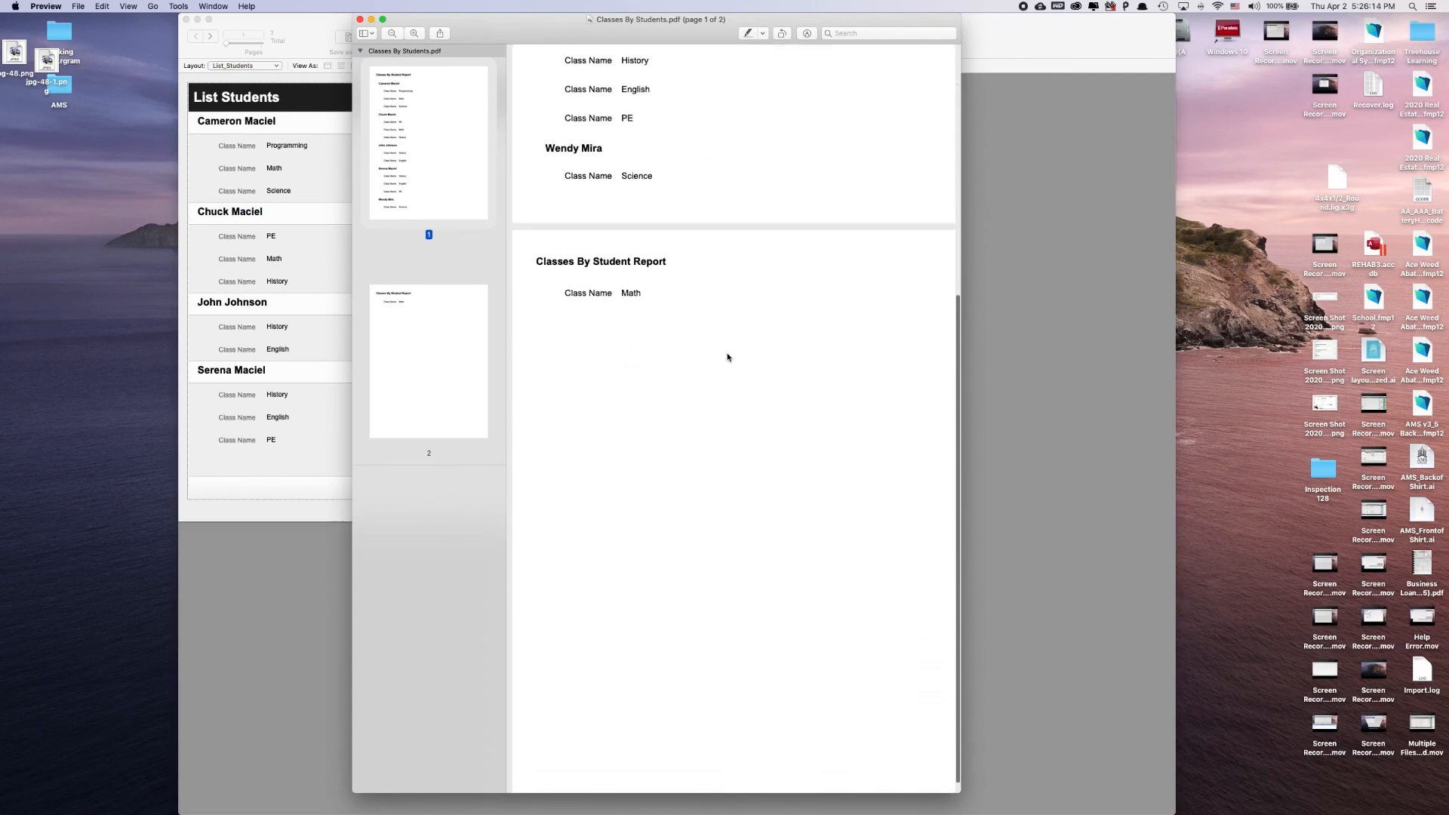
{"action": "scroll", "coordinate": [730, 383], "scroll_direction": "down", "scroll_amount": 3}
{"action": "scroll", "coordinate": [730, 382], "scroll_direction": "up", "scroll_amount": 5}
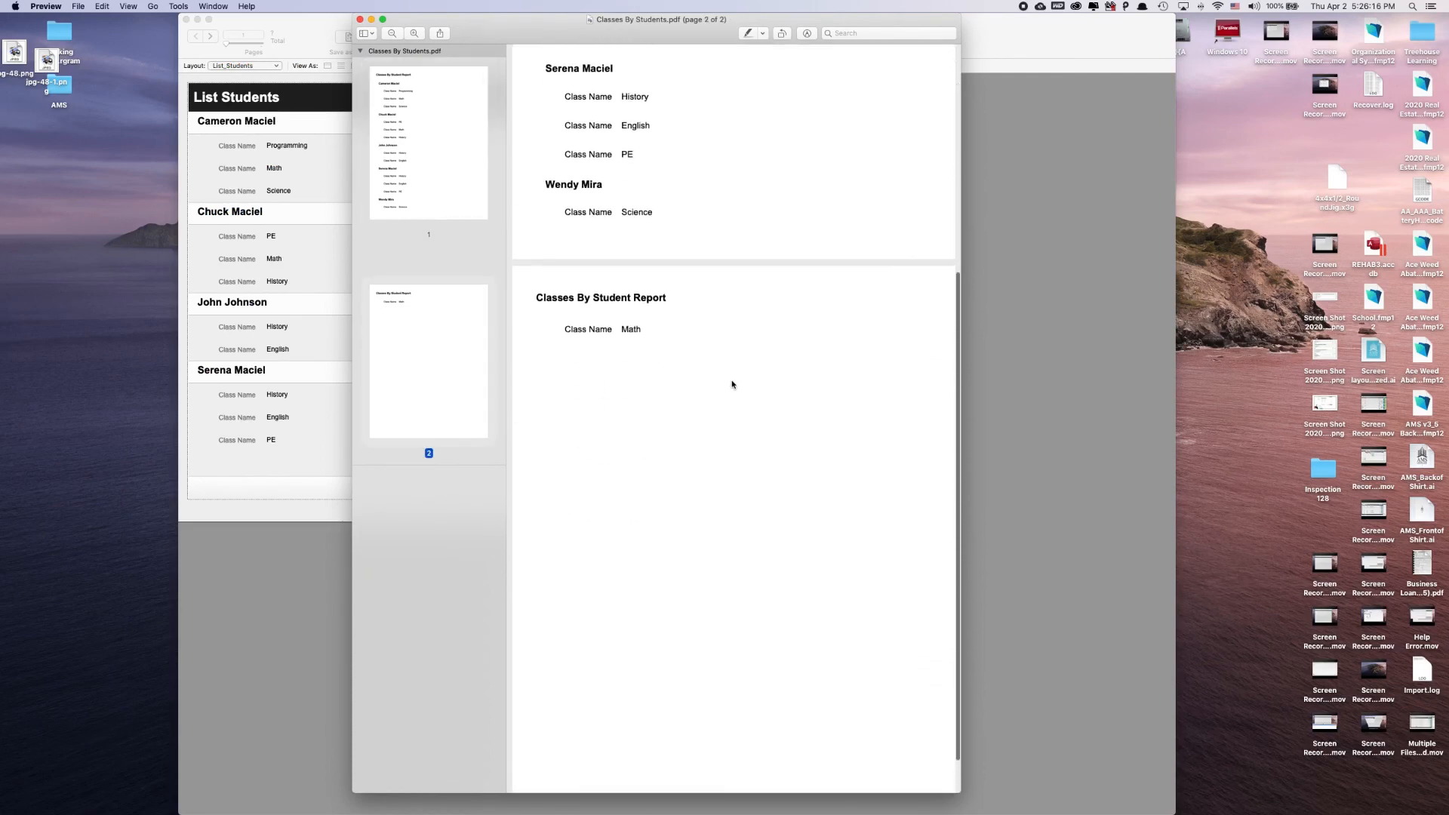
{"action": "scroll", "coordinate": [702, 224], "scroll_direction": "down", "scroll_amount": 3}
{"action": "scroll", "coordinate": [701, 356], "scroll_direction": "up", "scroll_amount": 5}
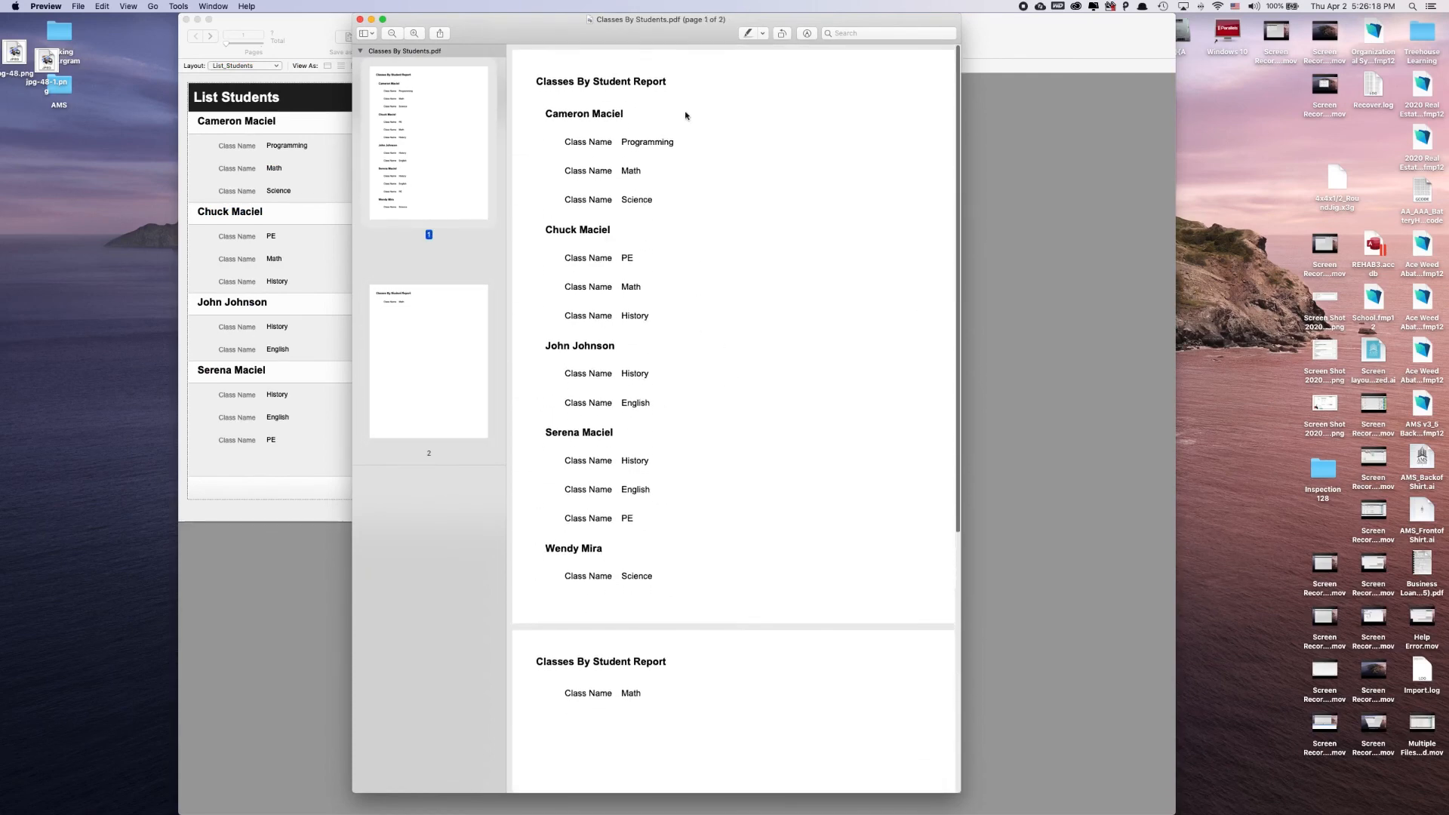
{"action": "scroll", "coordinate": [723, 390], "scroll_direction": "down", "scroll_amount": 3}
{"action": "scroll", "coordinate": [723, 390], "scroll_direction": "up", "scroll_amount": 3}
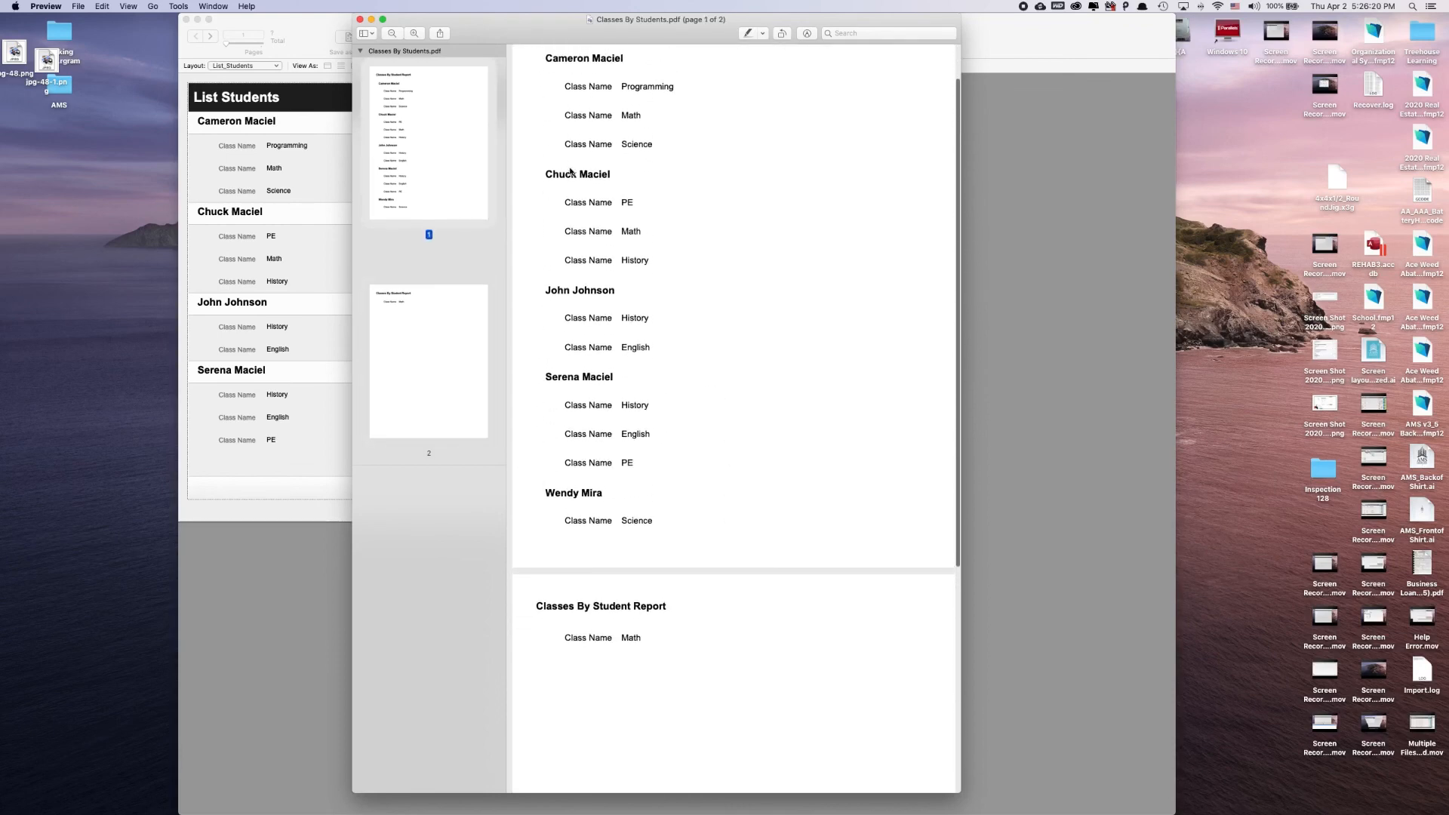
{"action": "scroll", "coordinate": [705, 392], "scroll_direction": "down", "scroll_amount": 3}
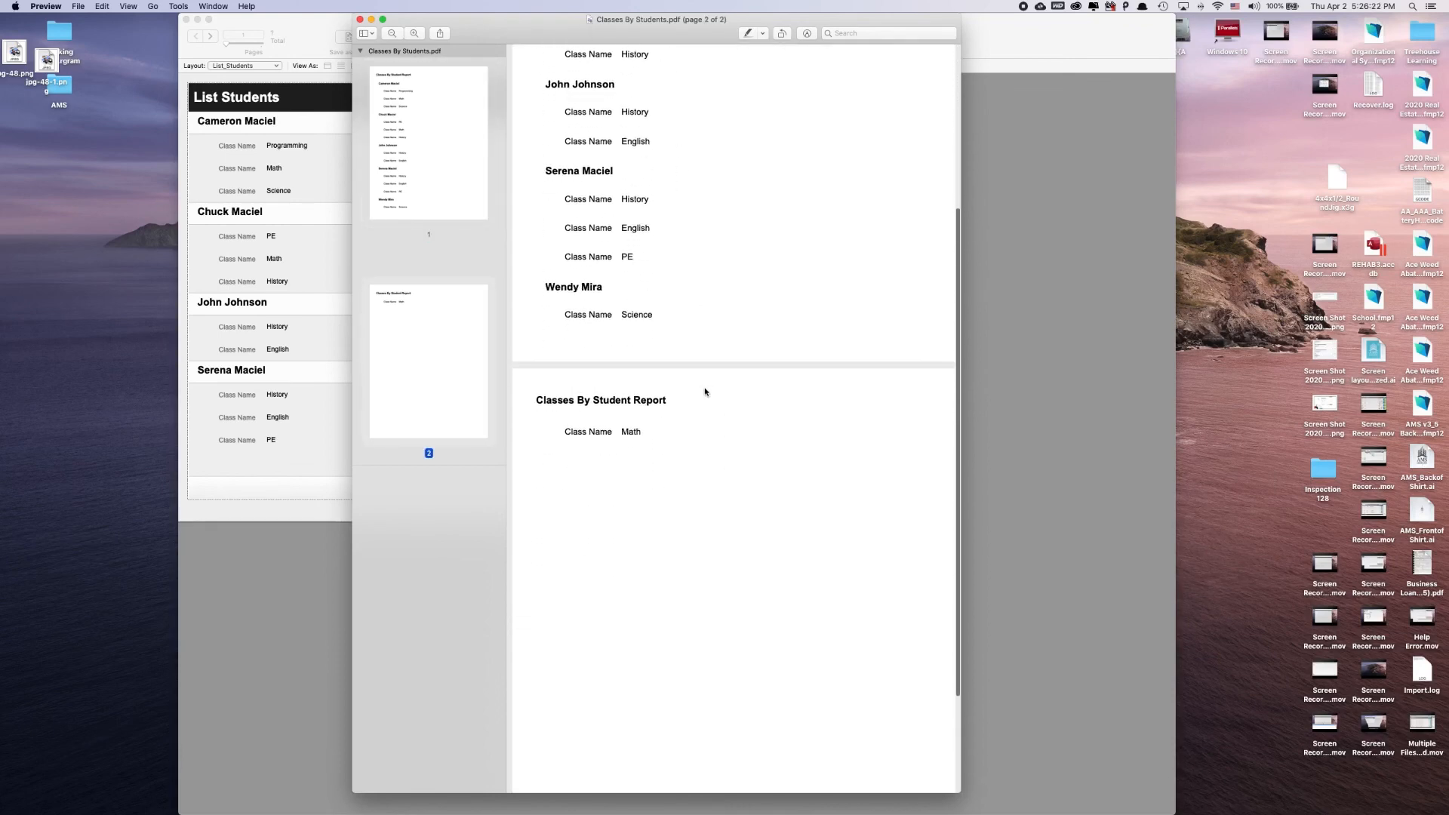
{"action": "scroll", "coordinate": [668, 305], "scroll_direction": "up", "scroll_amount": 5}
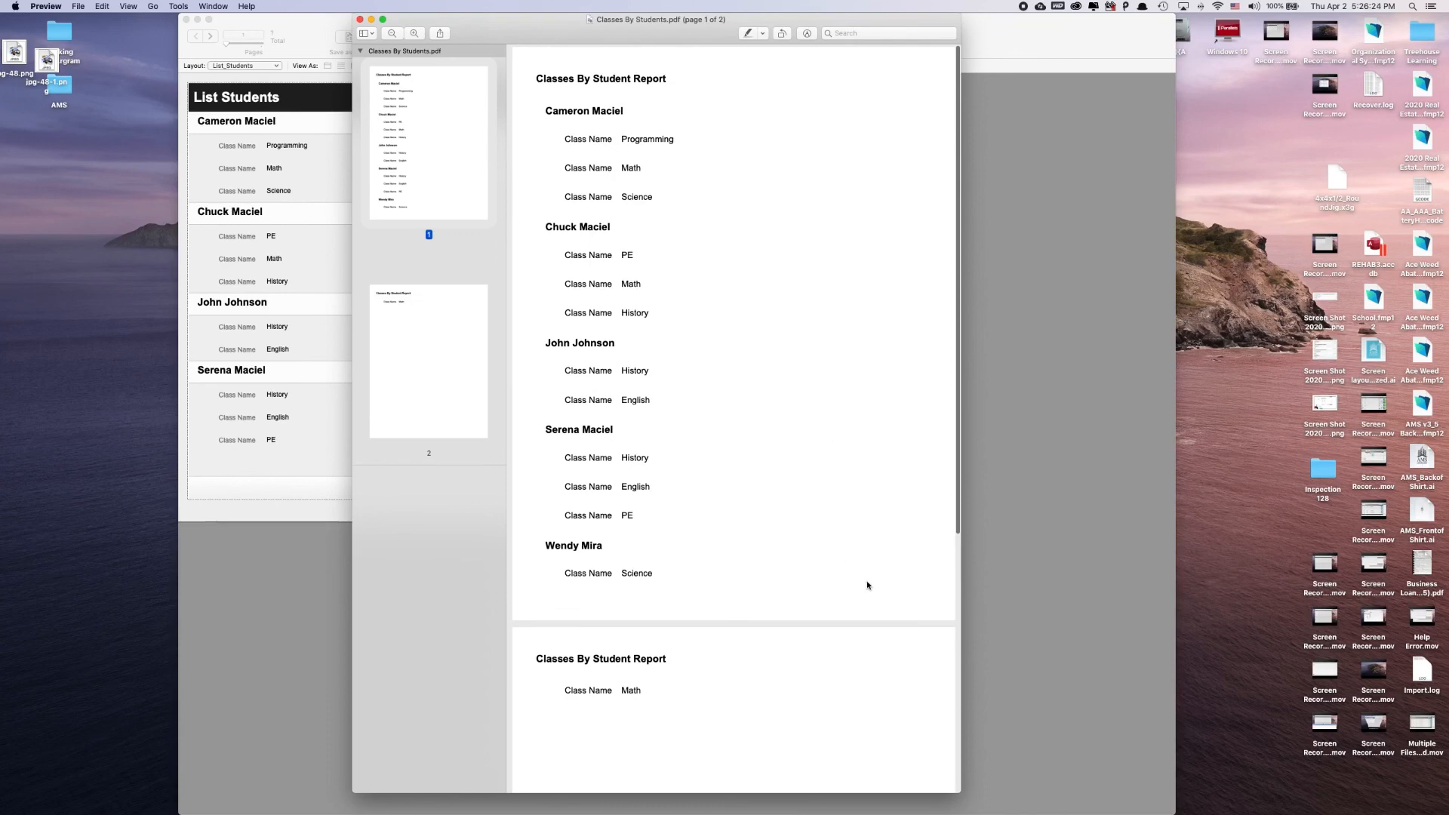
{"action": "left_click", "coordinate": [360, 19]}
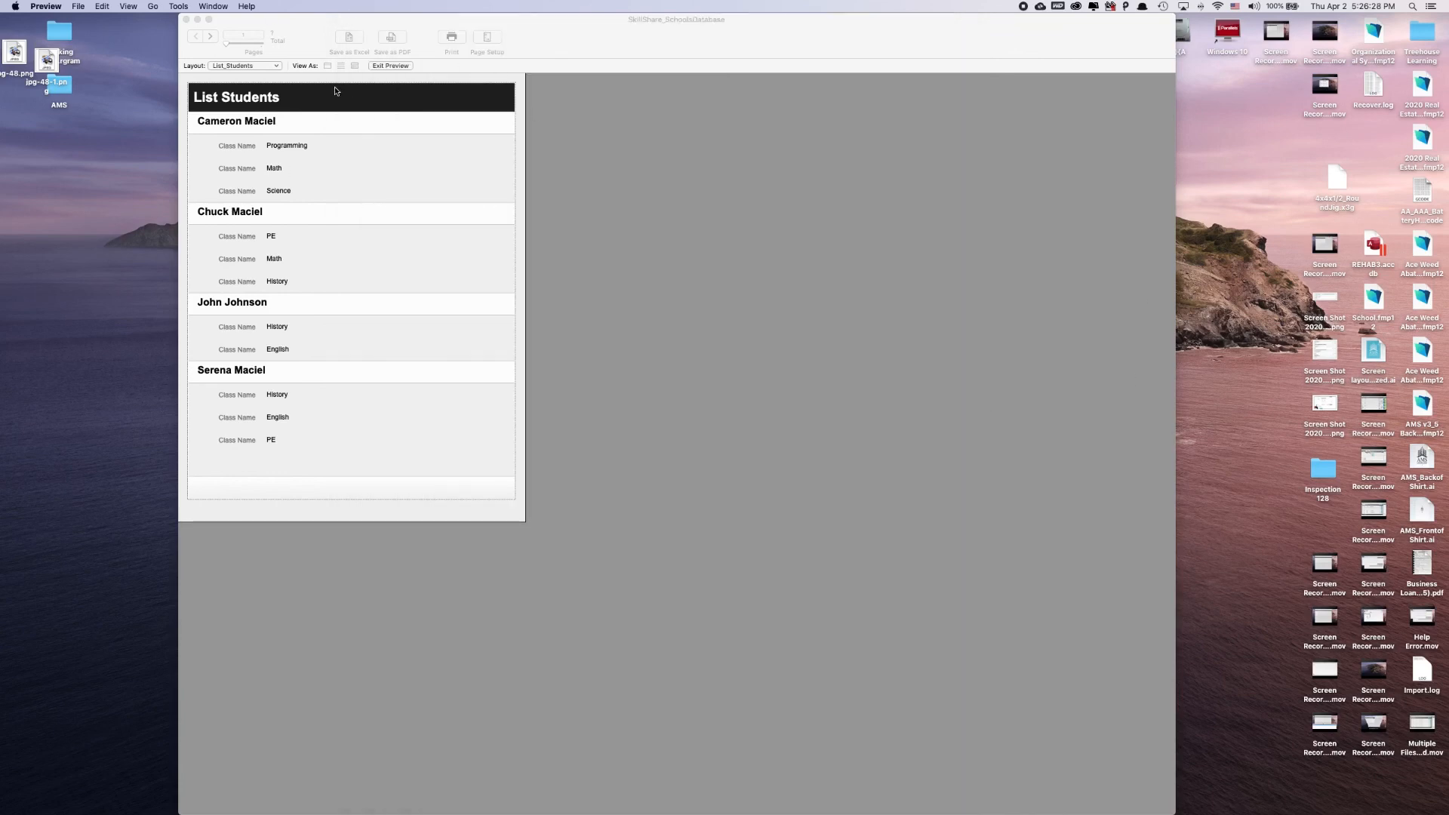
- Exit preview in FileMaker, end the Save PDF script with an Enter Browse Mode step, Pause off, and save the script
{"action": "left_click", "coordinate": [378, 66]}
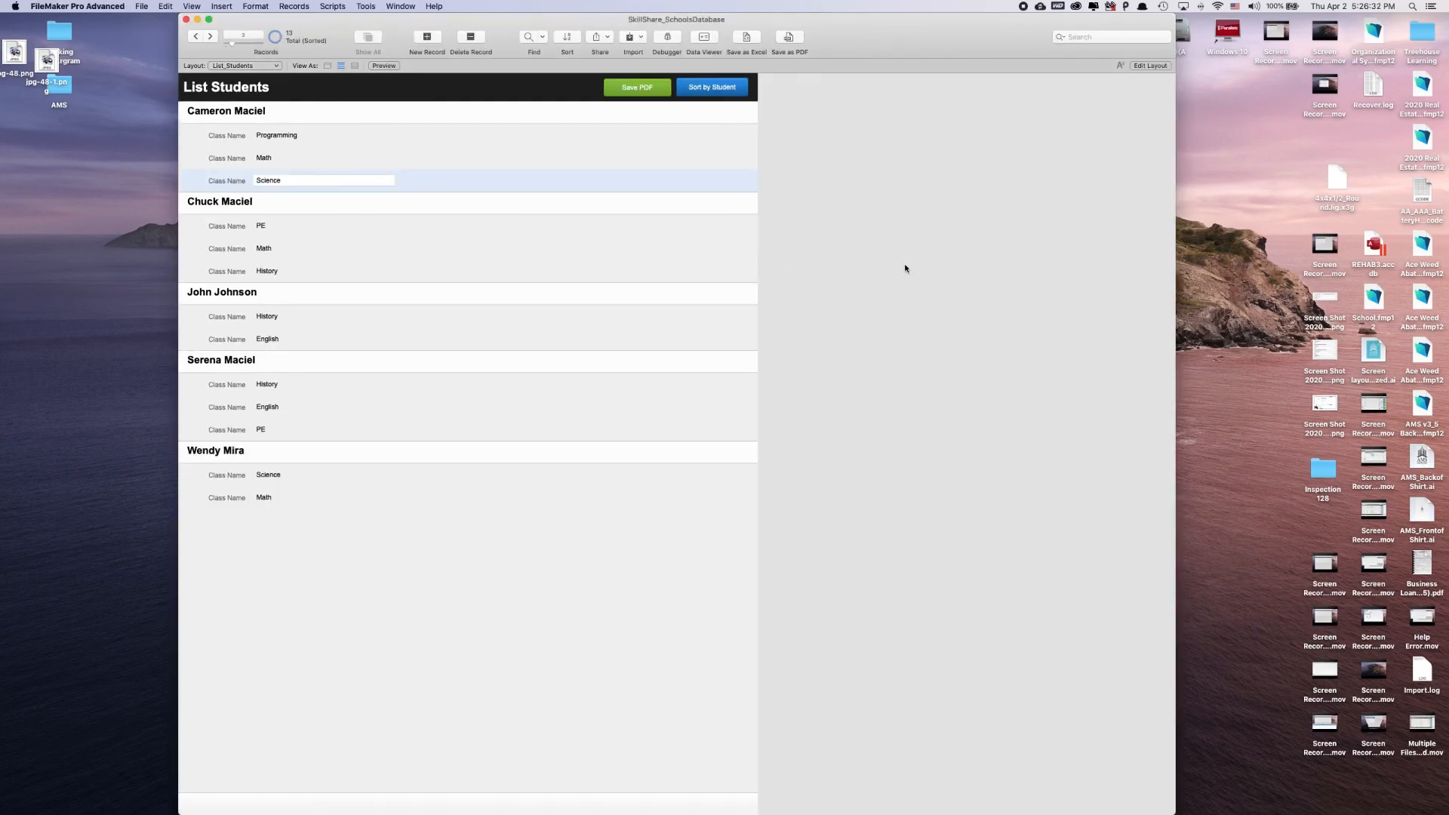
{"action": "key", "text": "super+shift+s"}
{"action": "left_click", "coordinate": [398, 243]}
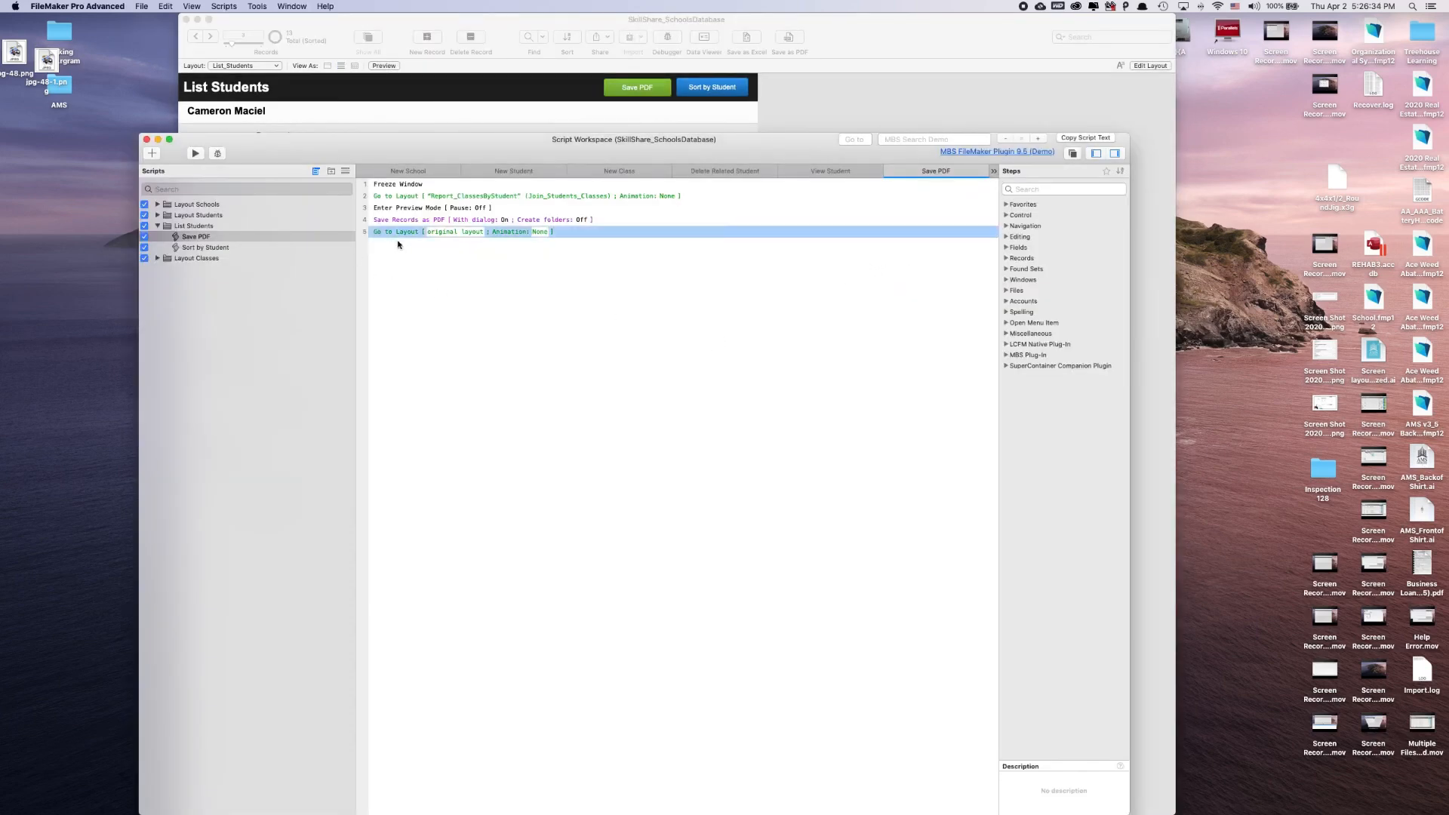
{"action": "left_click", "coordinate": [508, 265]}
{"action": "type", "text": "enter"}
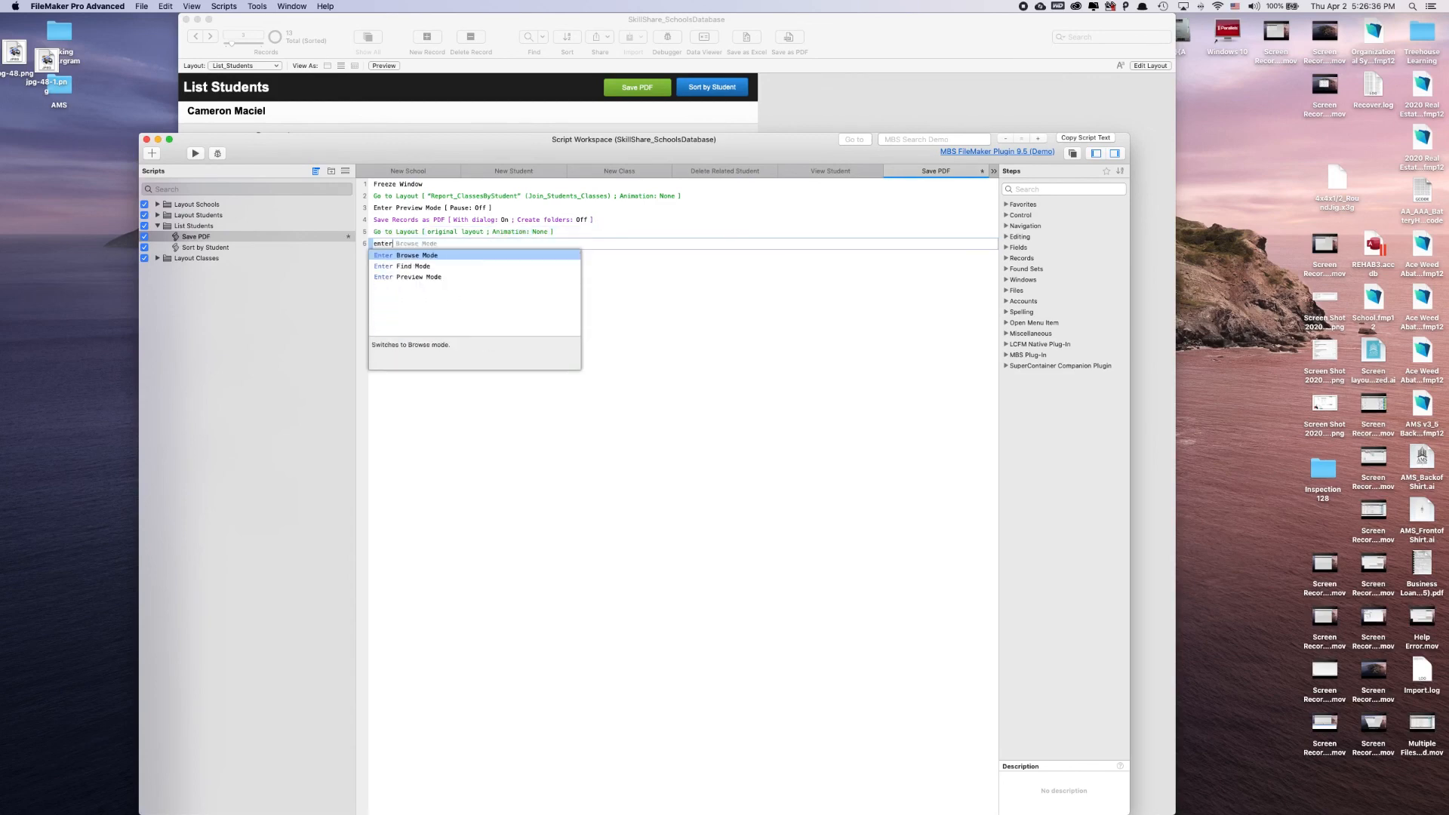
{"action": "key", "text": "Return"}
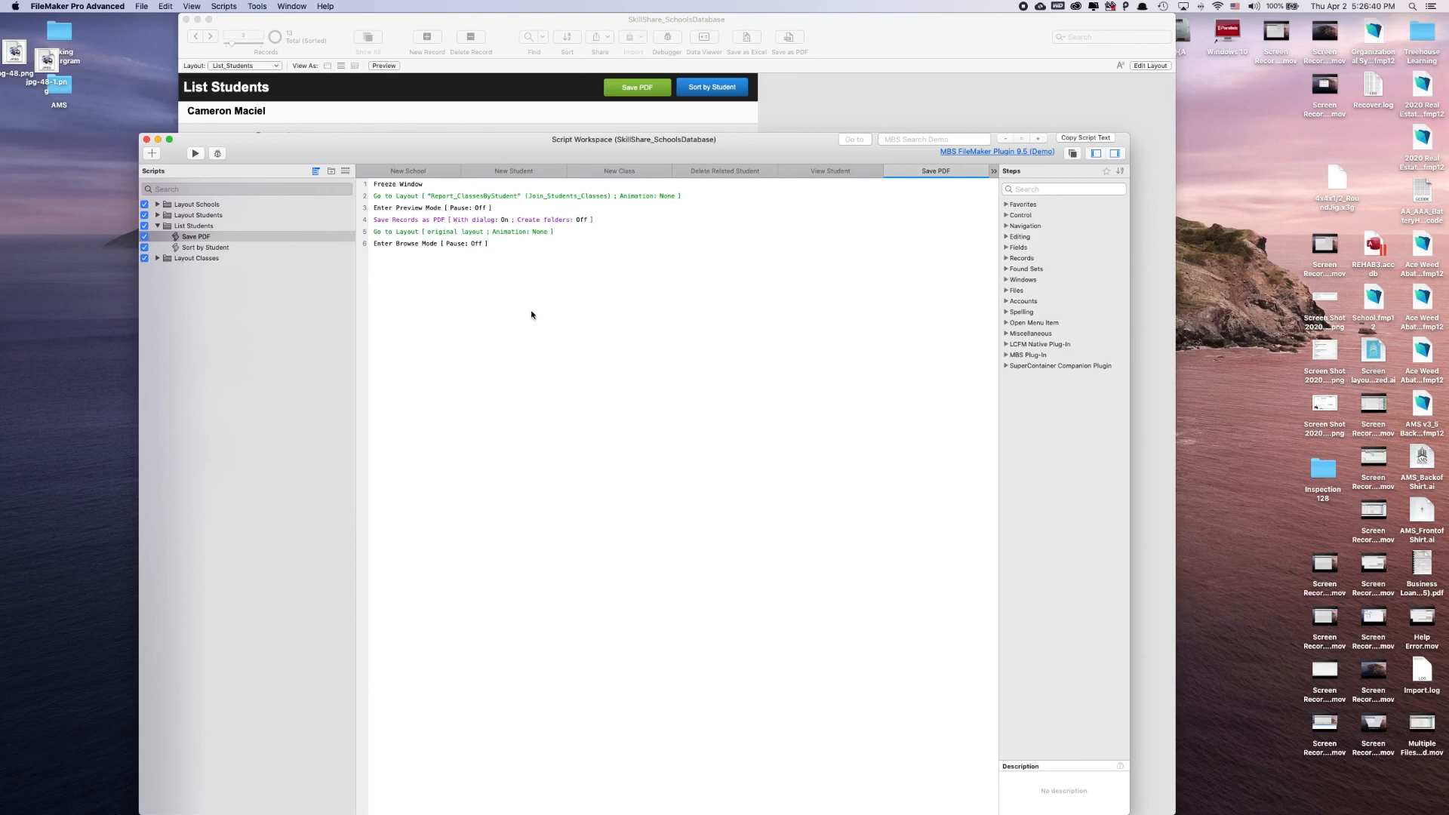
{"action": "left_click", "coordinate": [147, 140]}
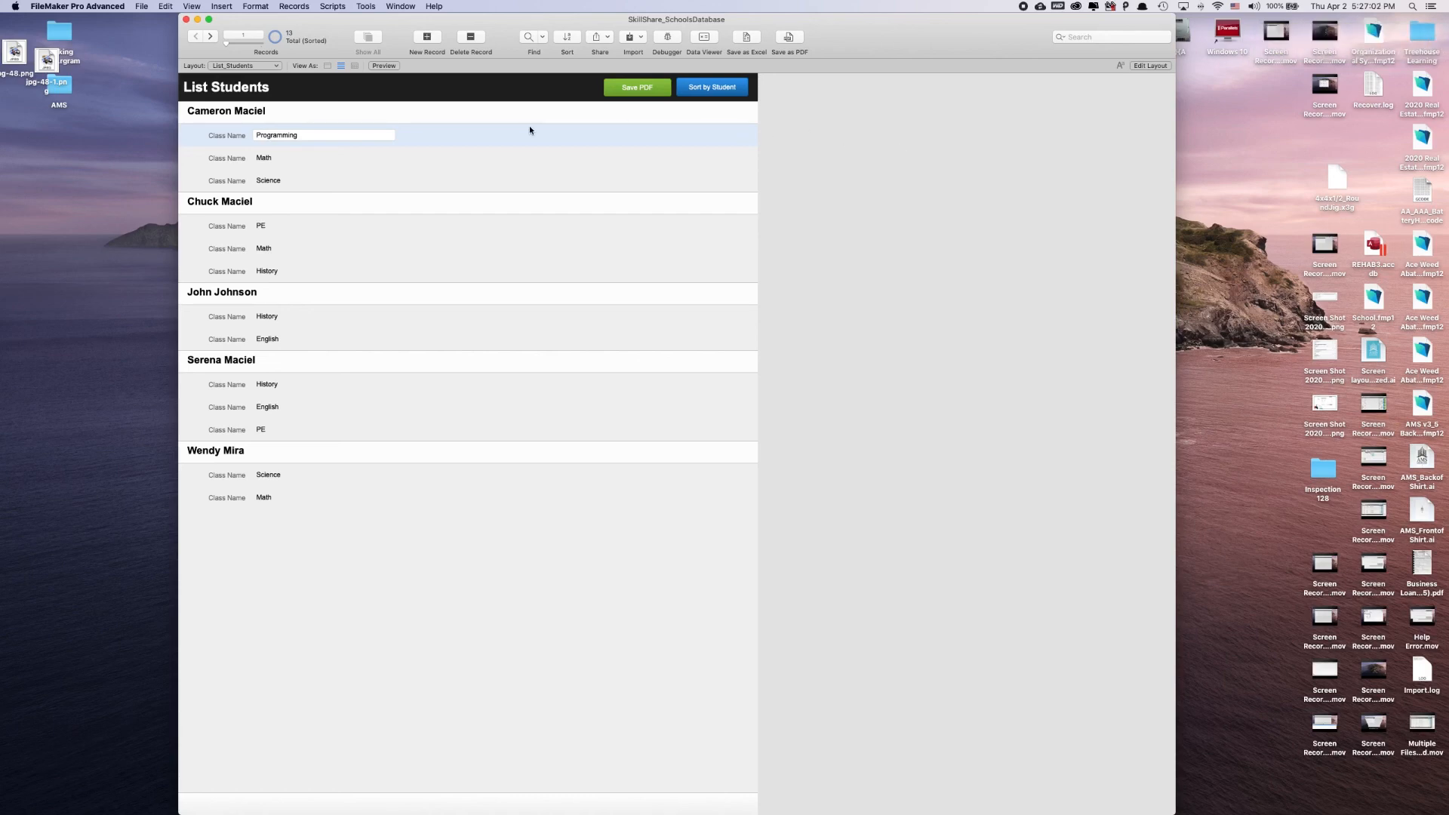
{"action": "left_click_drag", "start_coordinate": [352, 40], "coordinate": [331, 39]}
{"action": "left_click", "coordinate": [241, 67]}
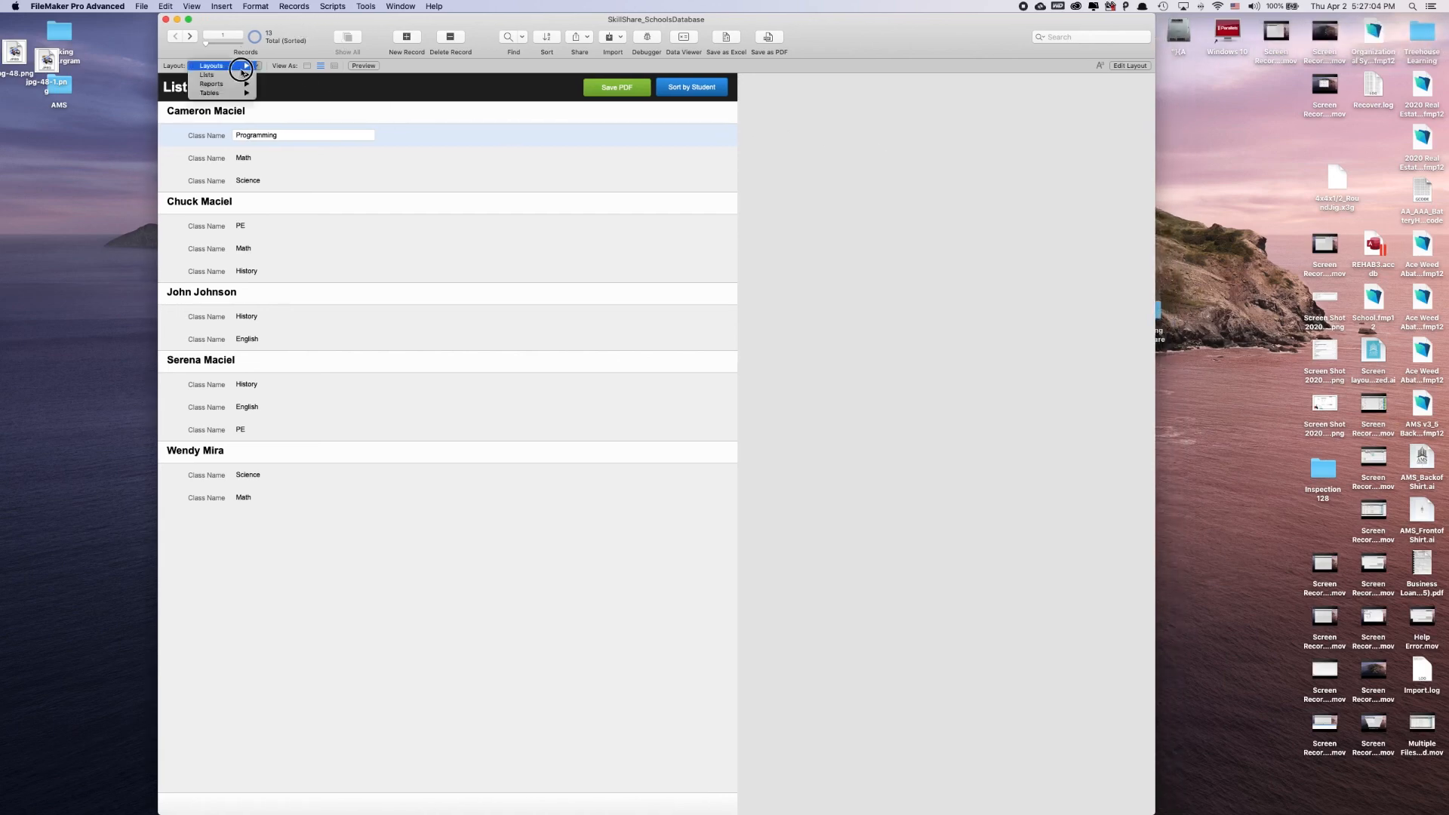
{"action": "left_click", "coordinate": [504, 132]}
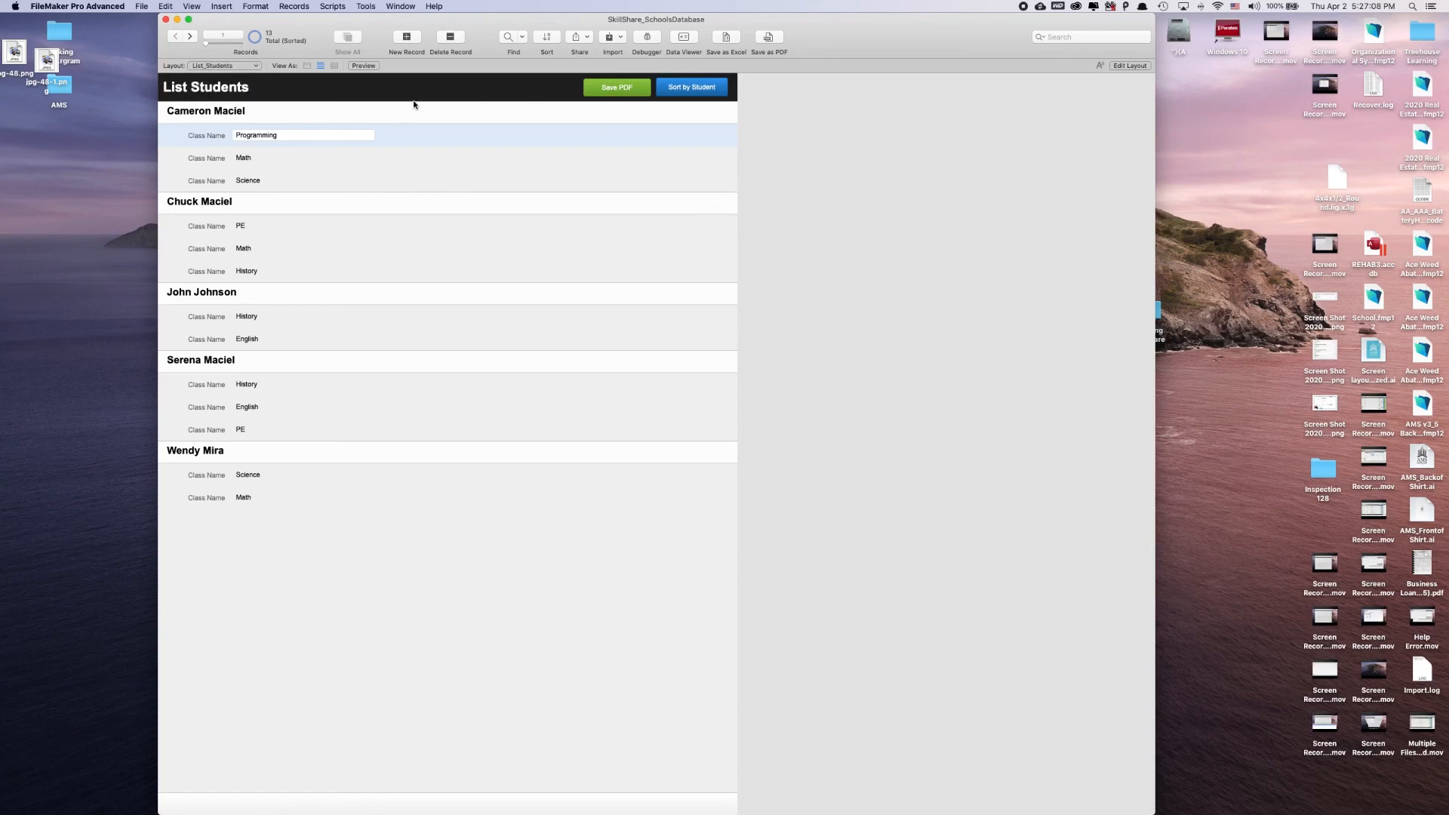
{"action": "left_click_drag", "start_coordinate": [299, 47], "coordinate": [331, 33]}
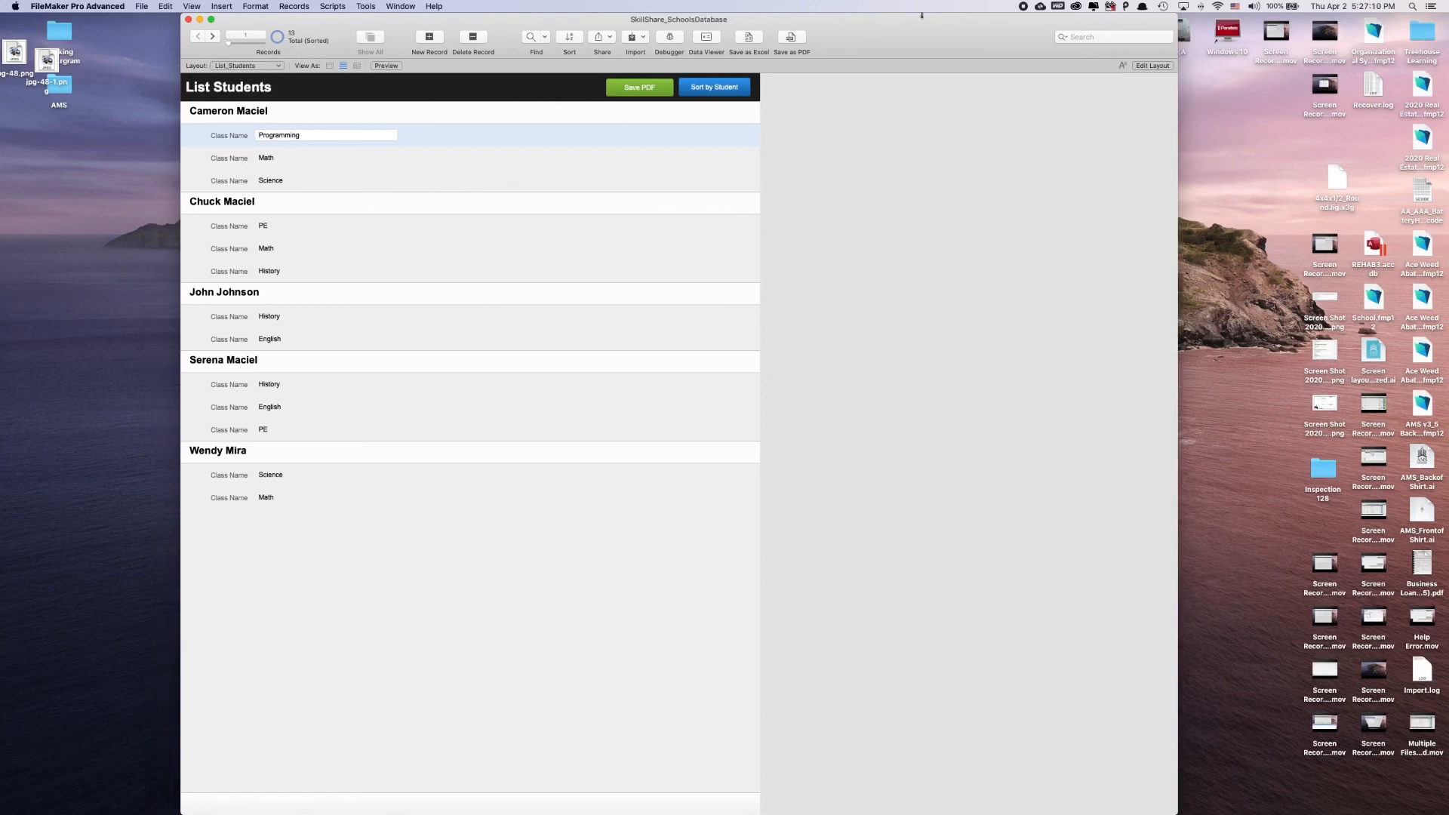